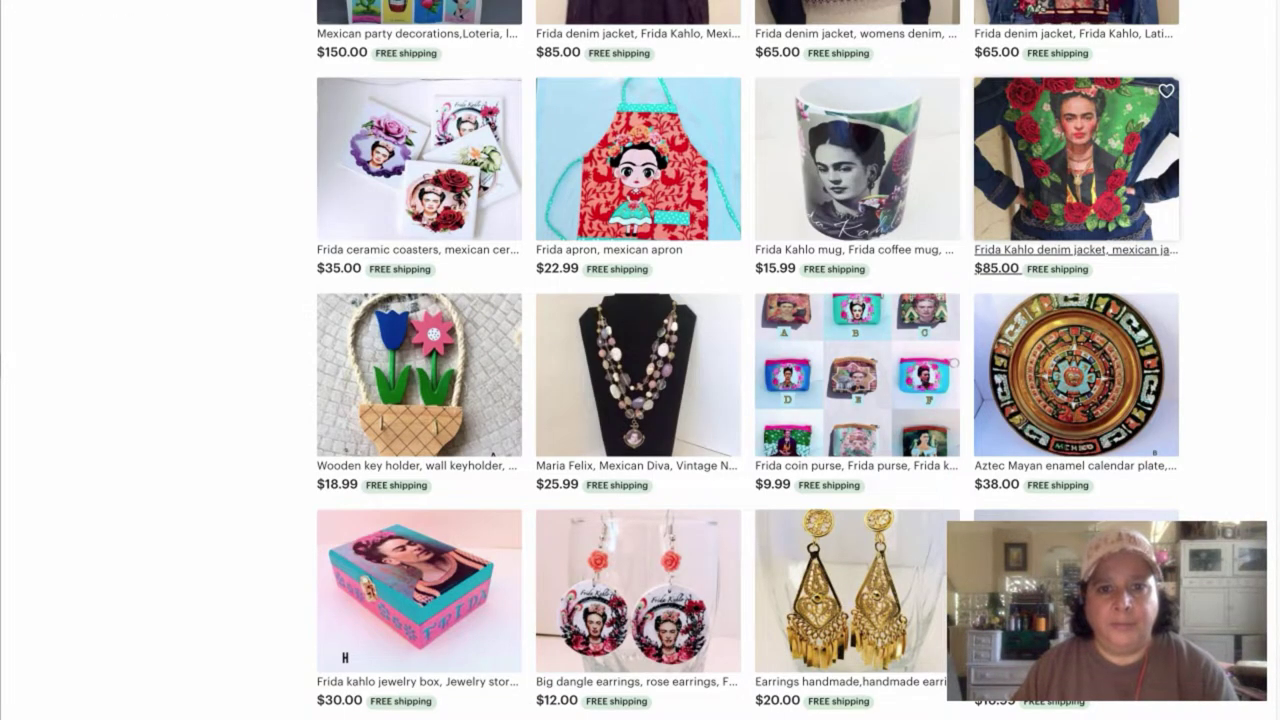
Scroll down through the 'blue jean jackets for women' pins to the Macy's, Farfetch and Rag & Muffin jackets
scroll(864, 158, "up", 15)
scroll(864, 158, "down", 1)
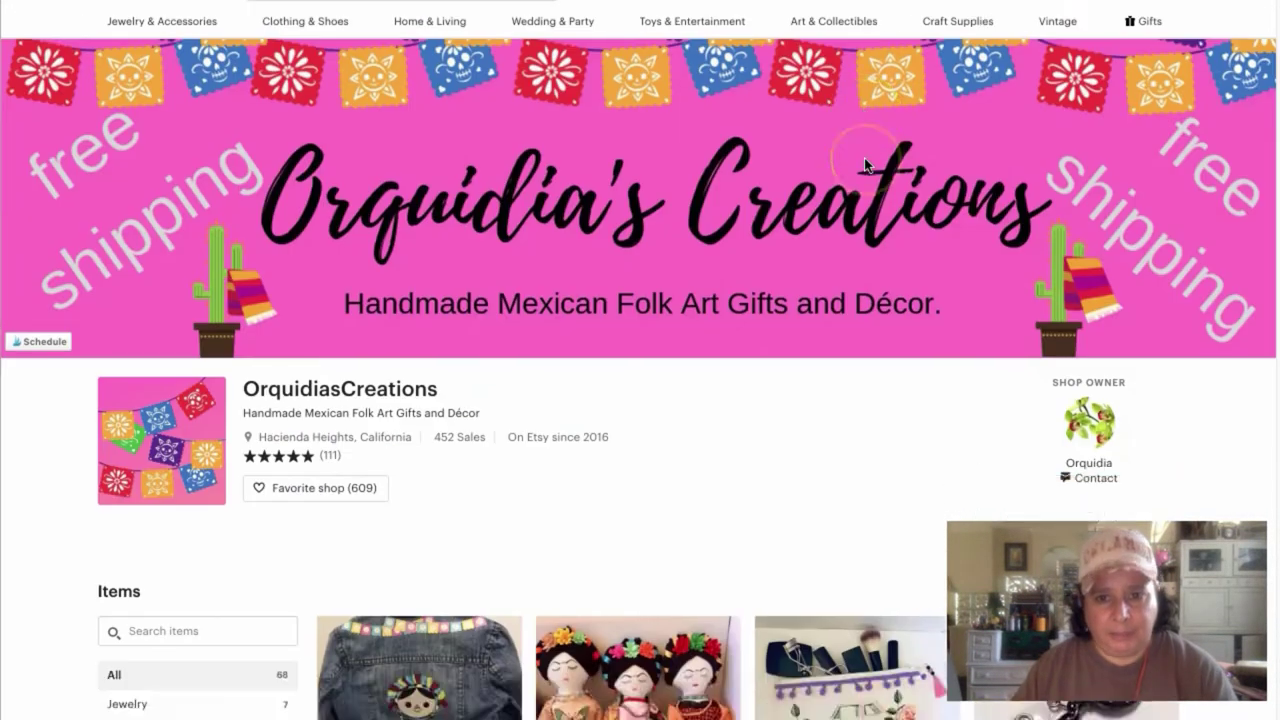
scroll(866, 165, "down", 1)
scroll(646, 415, "down", 1)
scroll(646, 415, "down", 3)
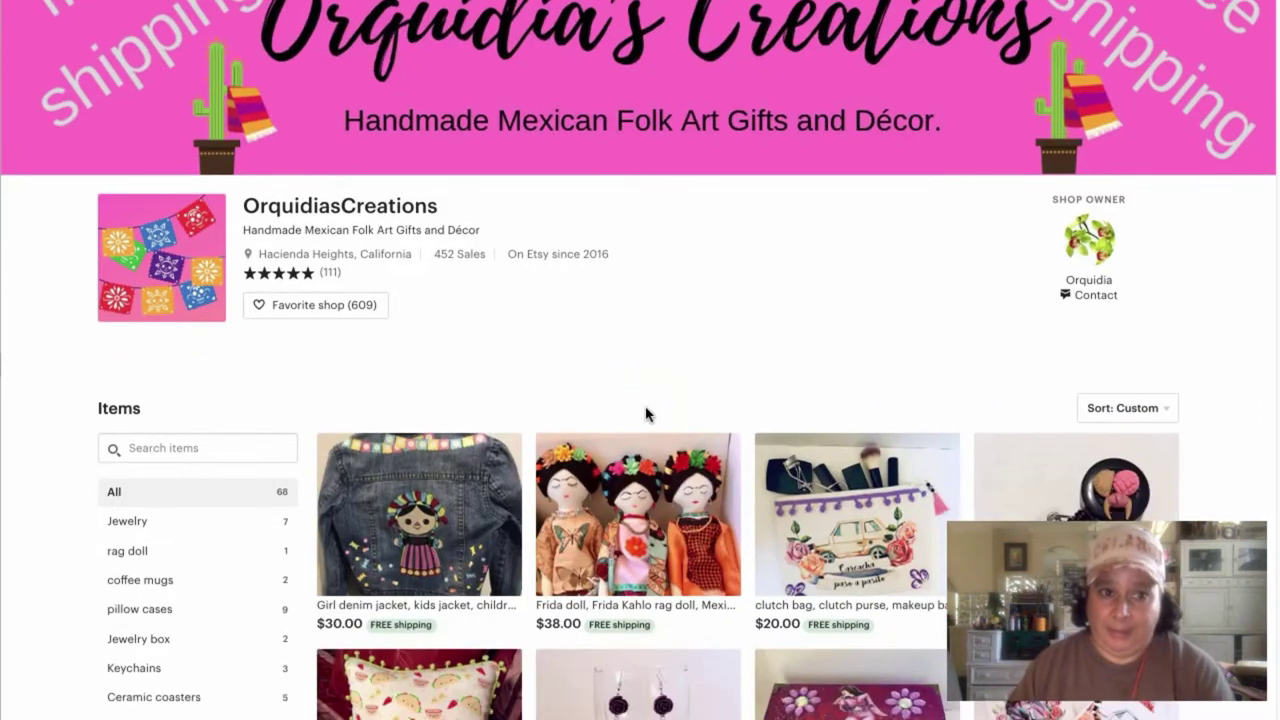
scroll(646, 418, "down", 1)
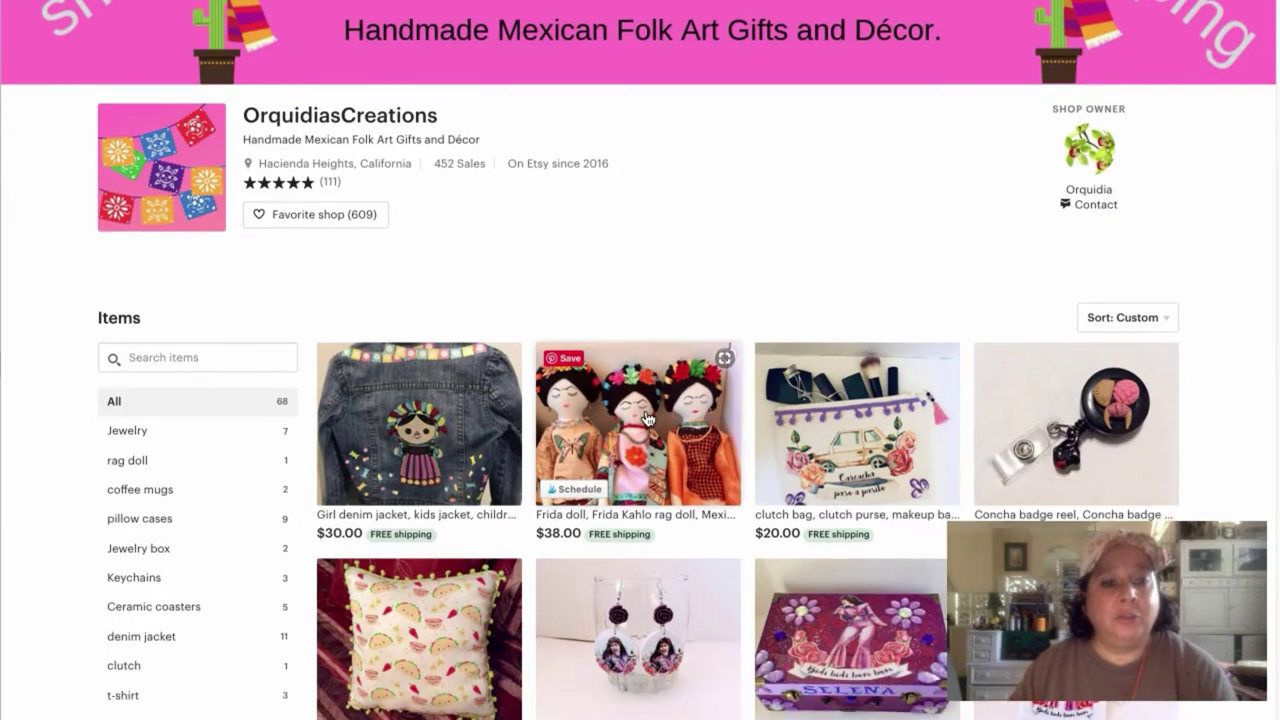
scroll(646, 418, "down", 4)
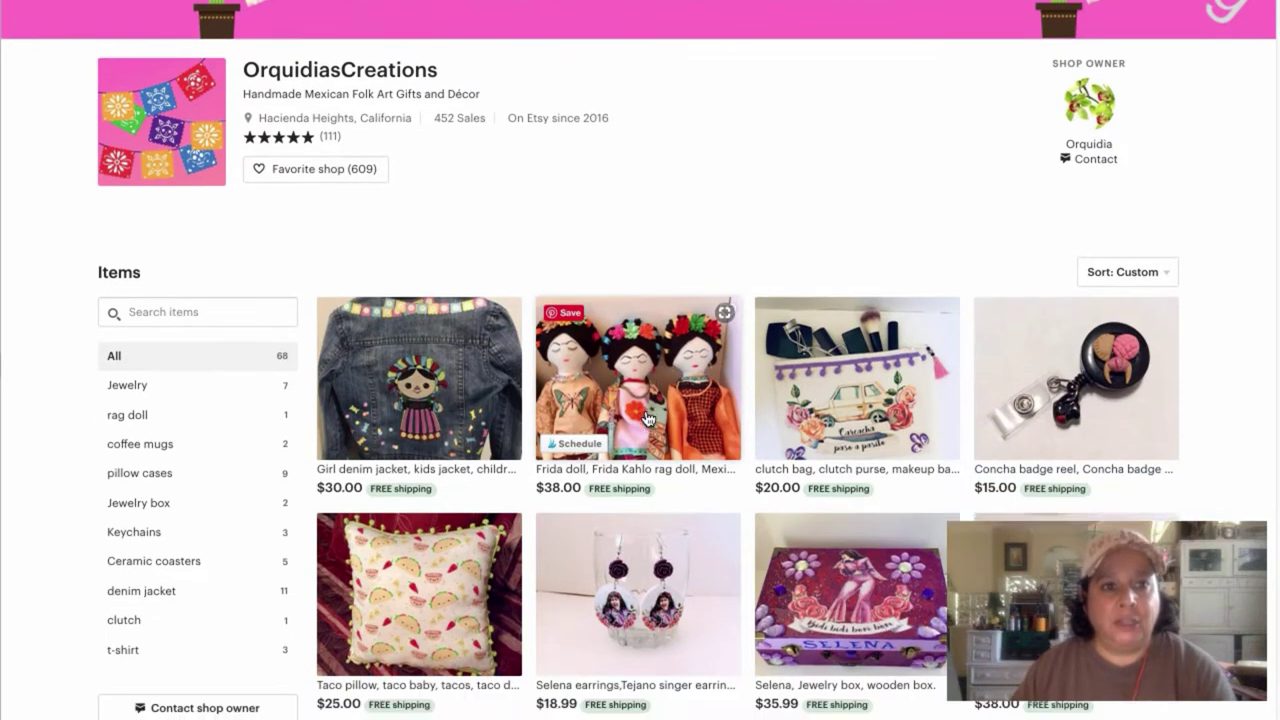
scroll(651, 413, "down", 15)
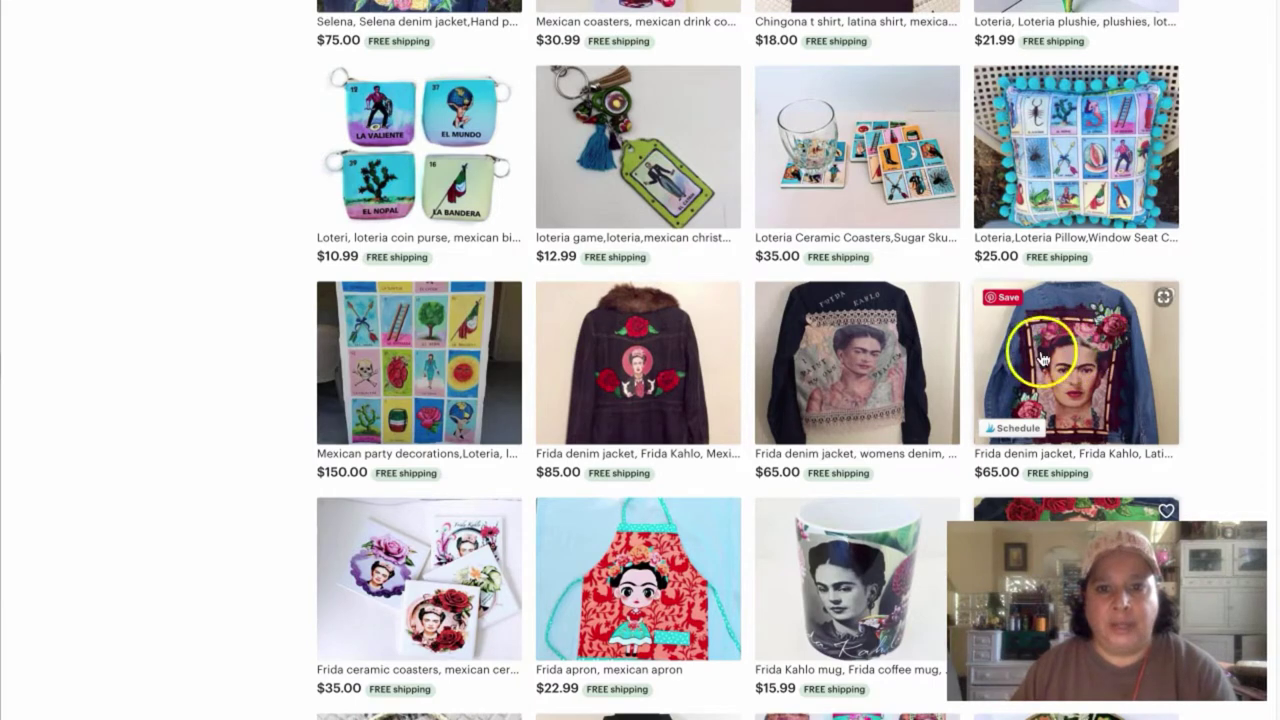
scroll(1020, 370, "down", 1)
scroll(1012, 376, "down", 4)
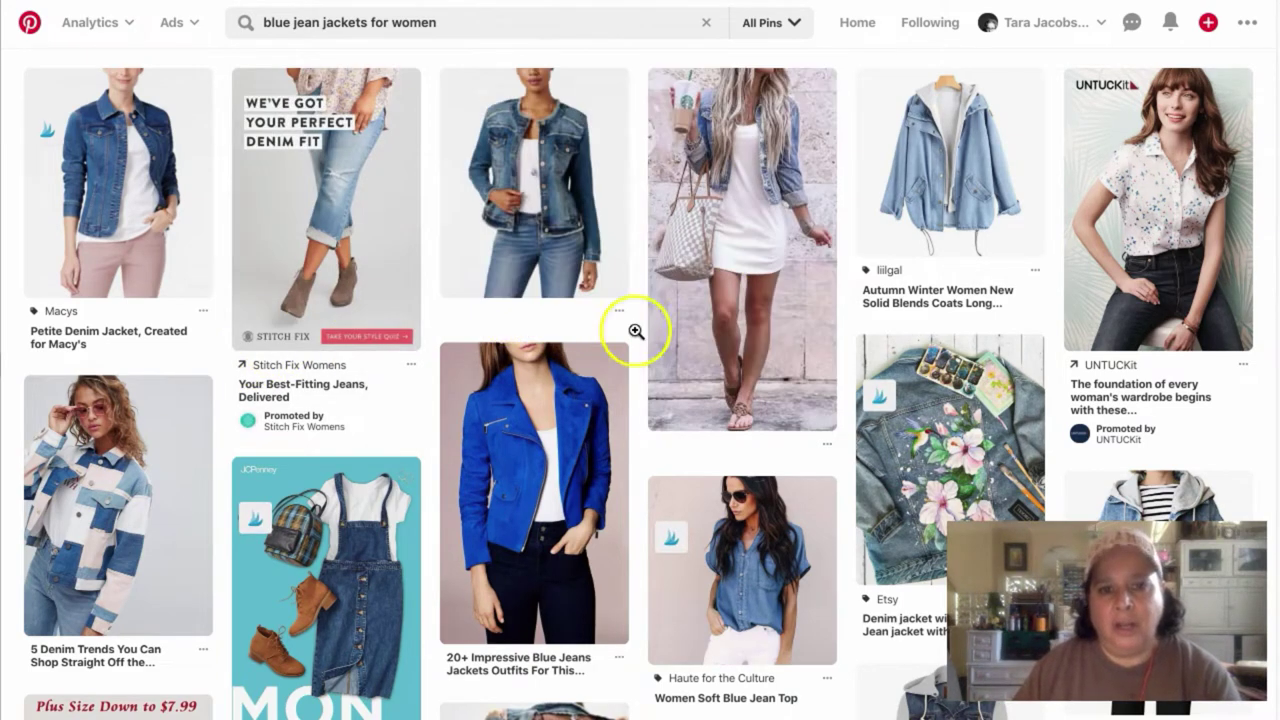
scroll(408, 393, "down", 1)
scroll(408, 393, "down", 1)
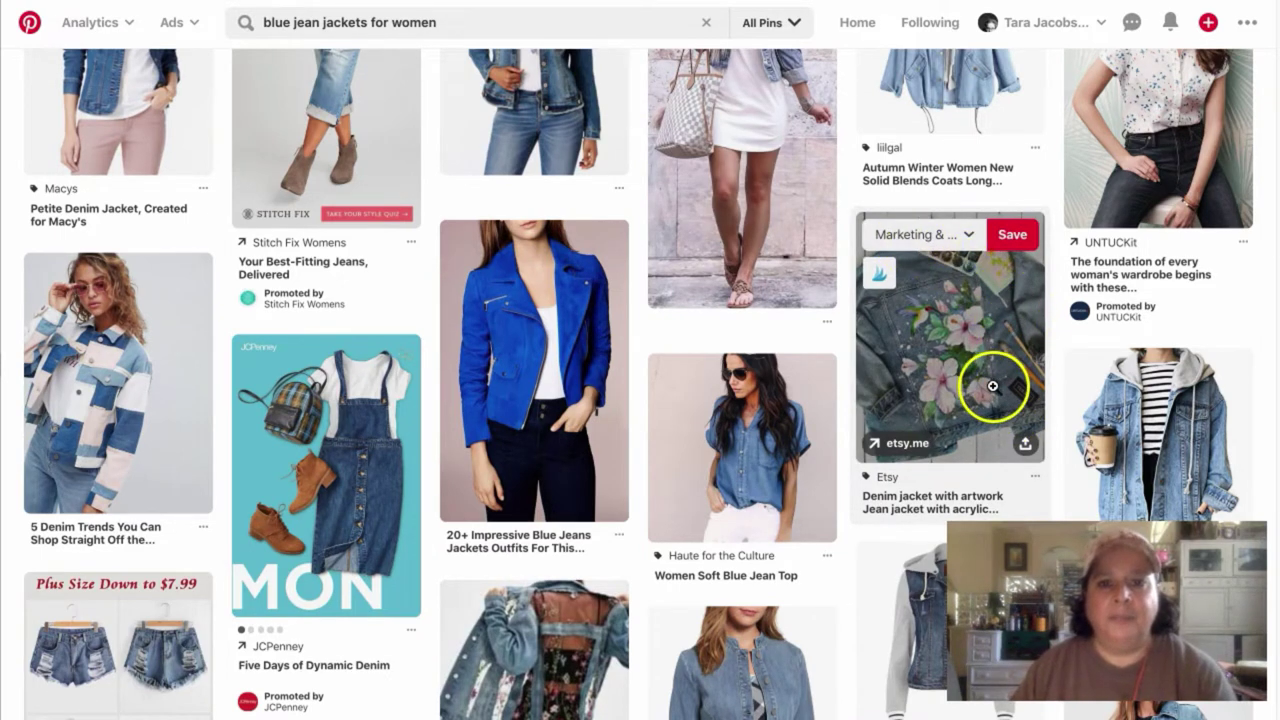
scroll(891, 333, "down", 1)
scroll(891, 333, "down", 3)
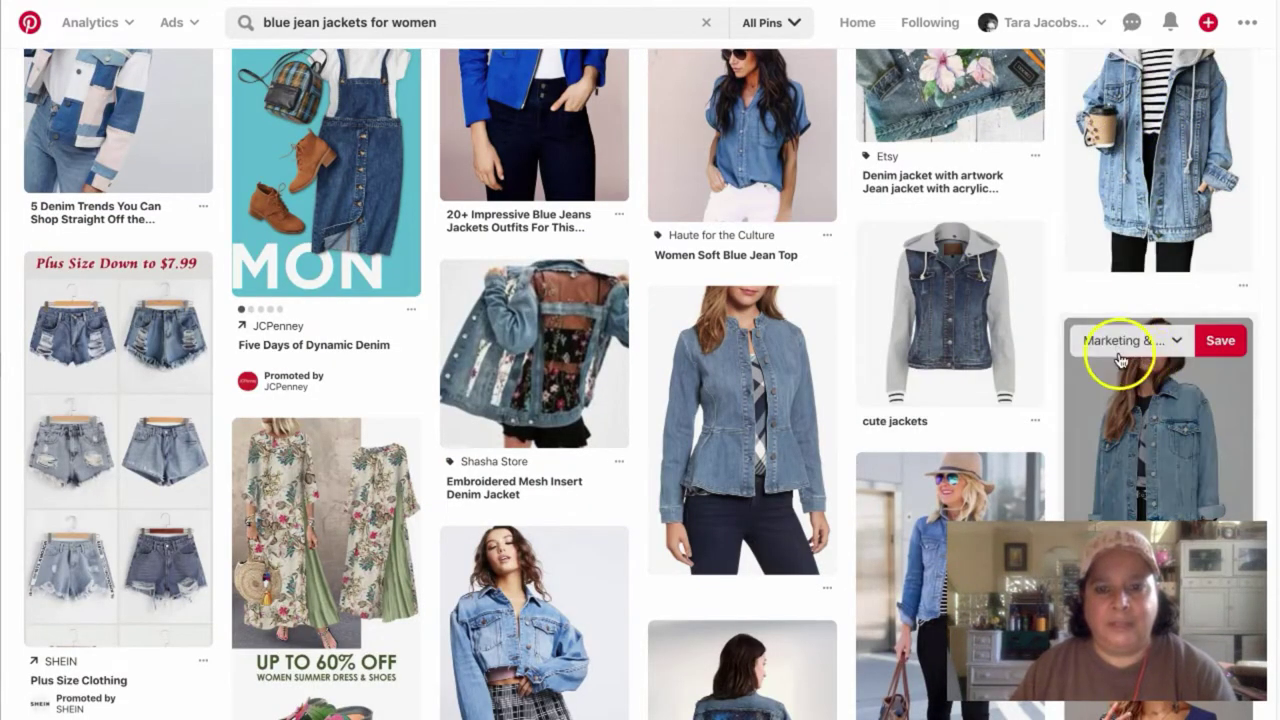
scroll(827, 310, "up", 3)
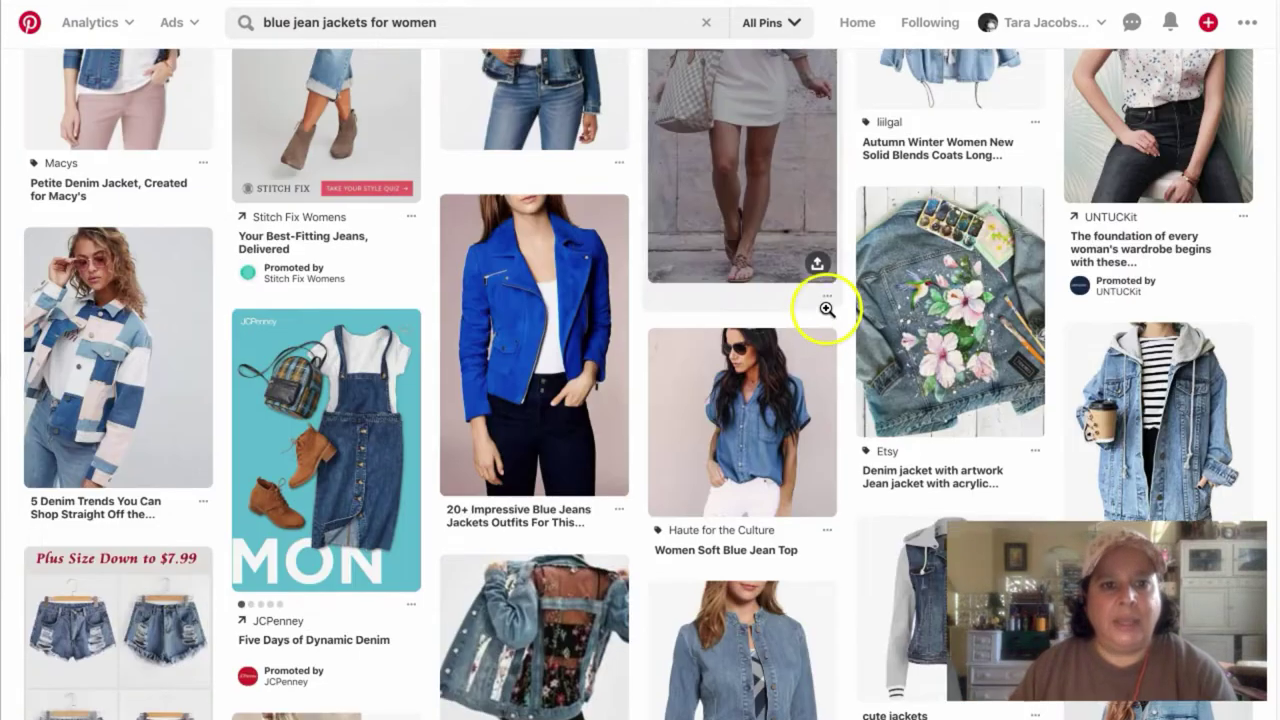
scroll(761, 211, "up", 1)
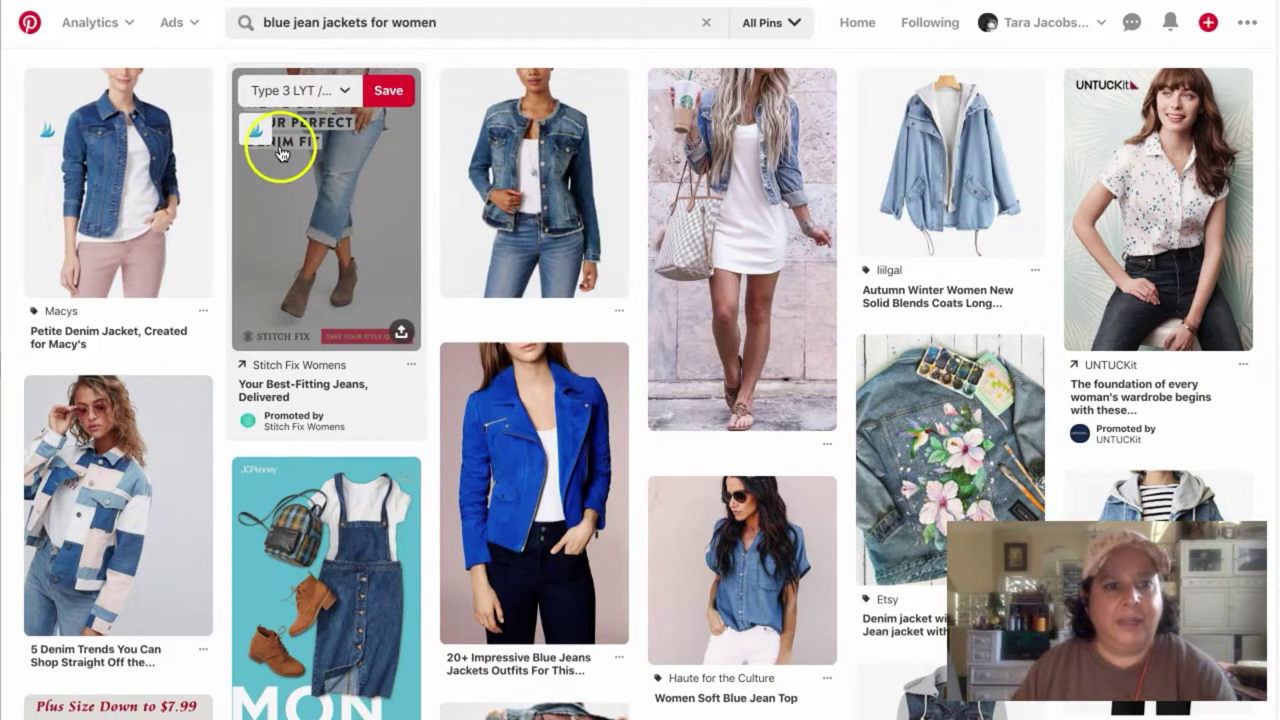
scroll(284, 162, "down", 8)
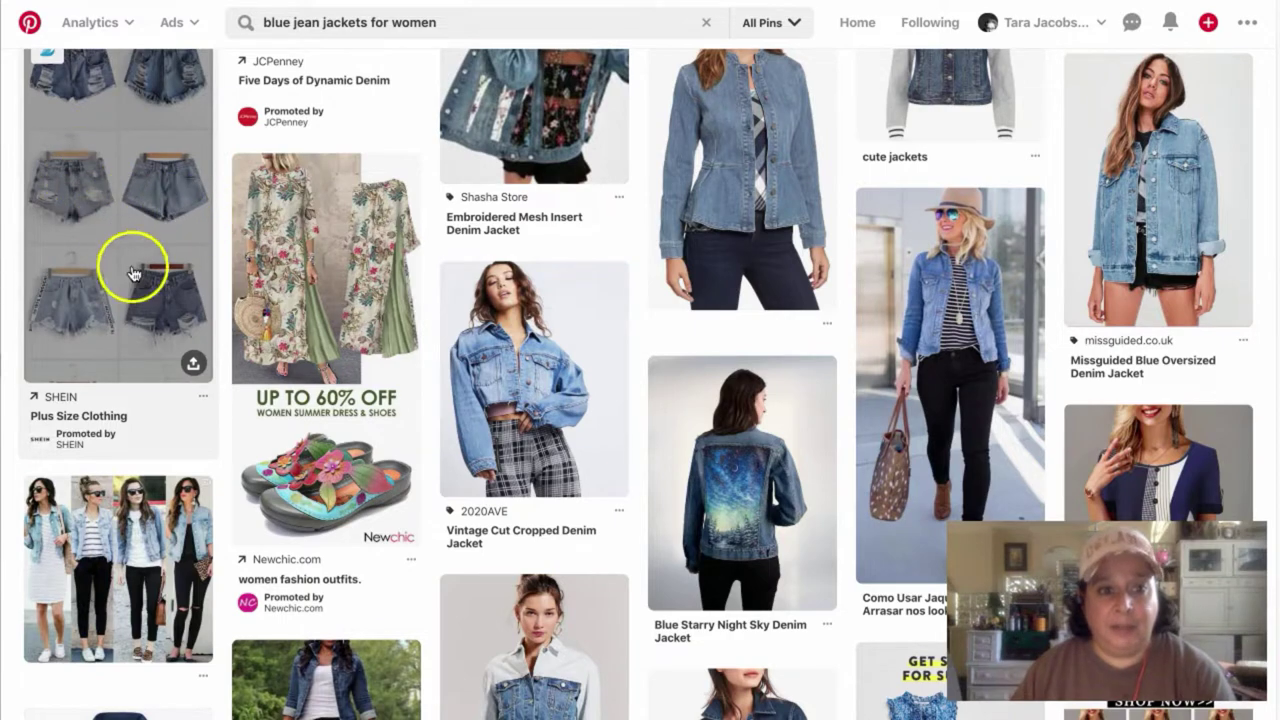
scroll(406, 231, "down", 5)
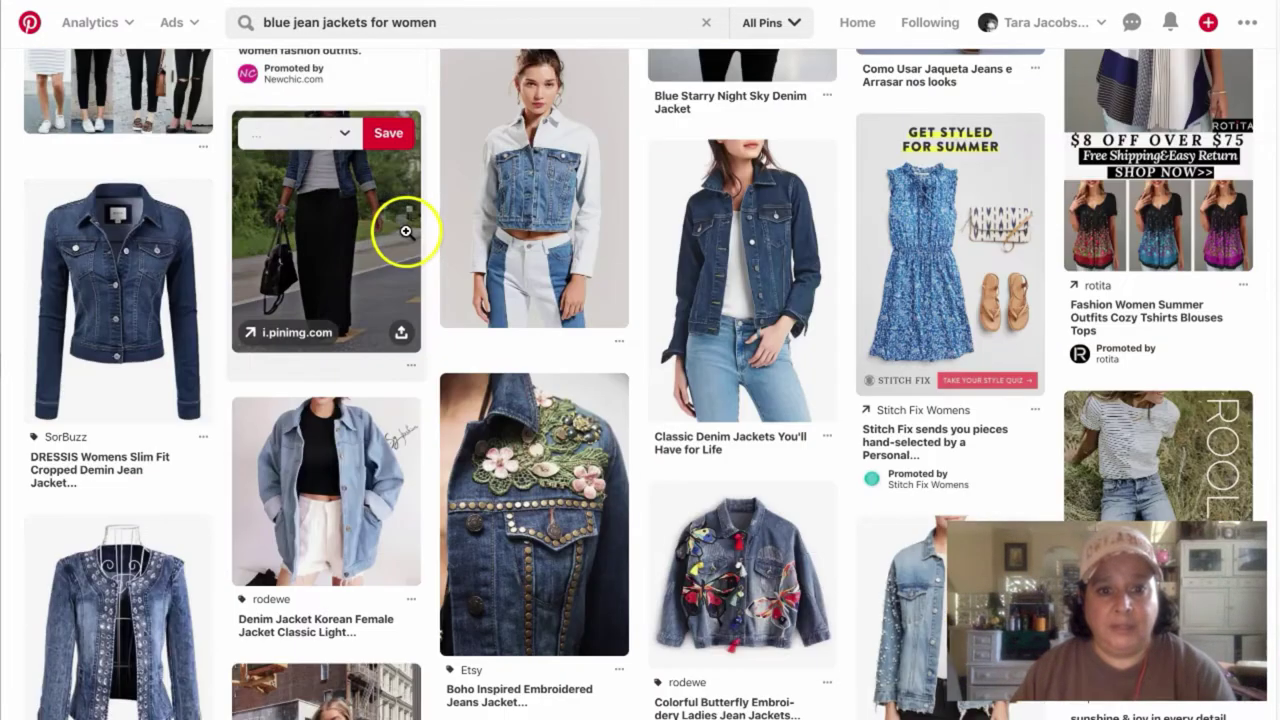
scroll(406, 231, "down", 1)
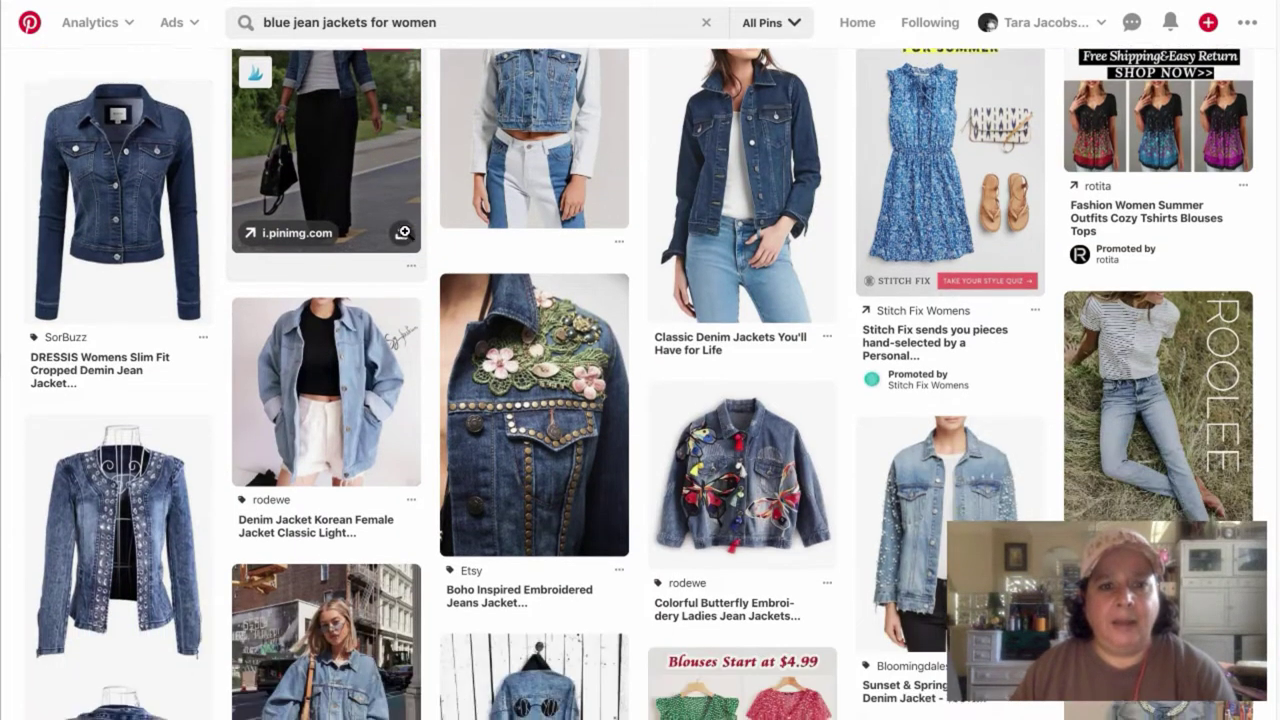
scroll(406, 231, "down", 2)
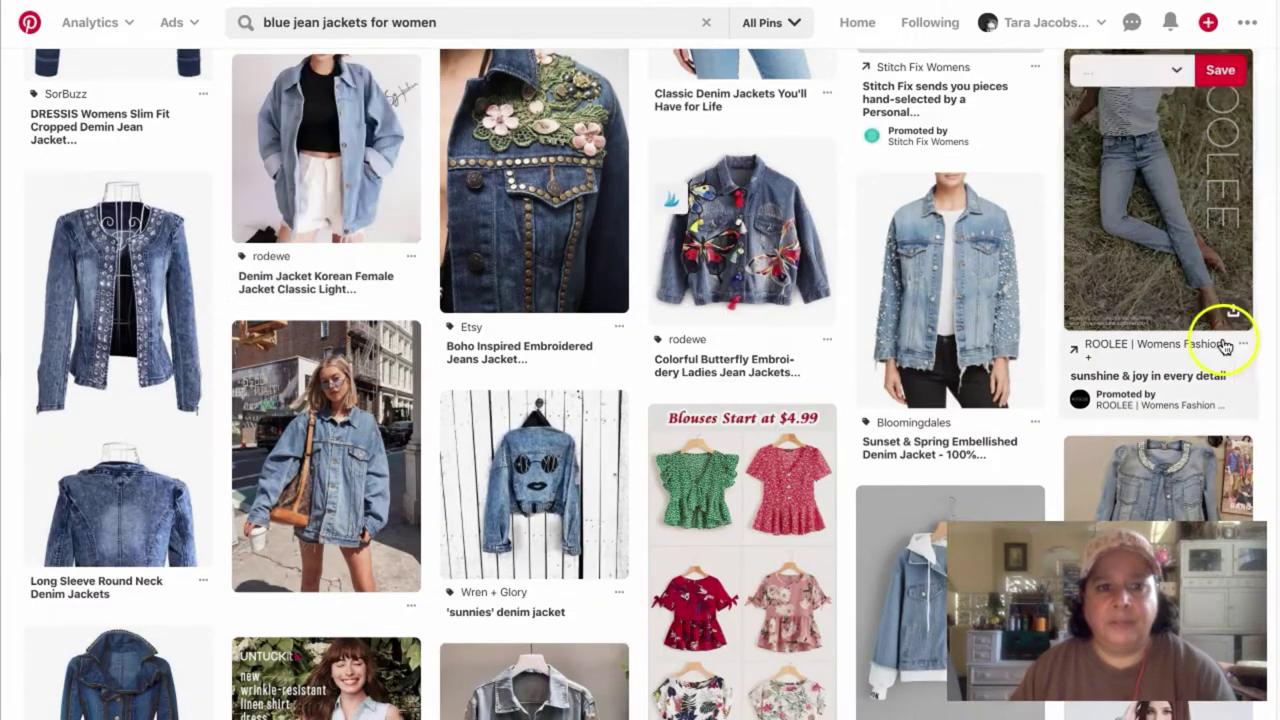
scroll(463, 348, "down", 3)
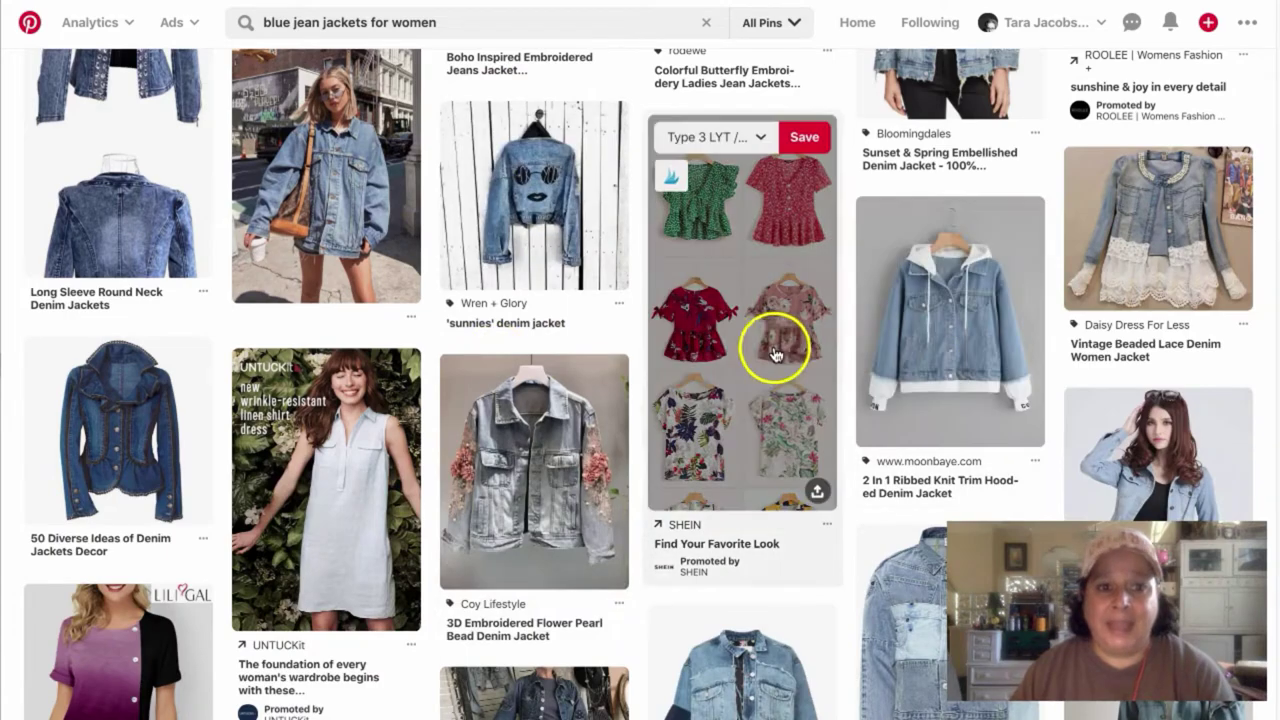
scroll(757, 351, "down", 4)
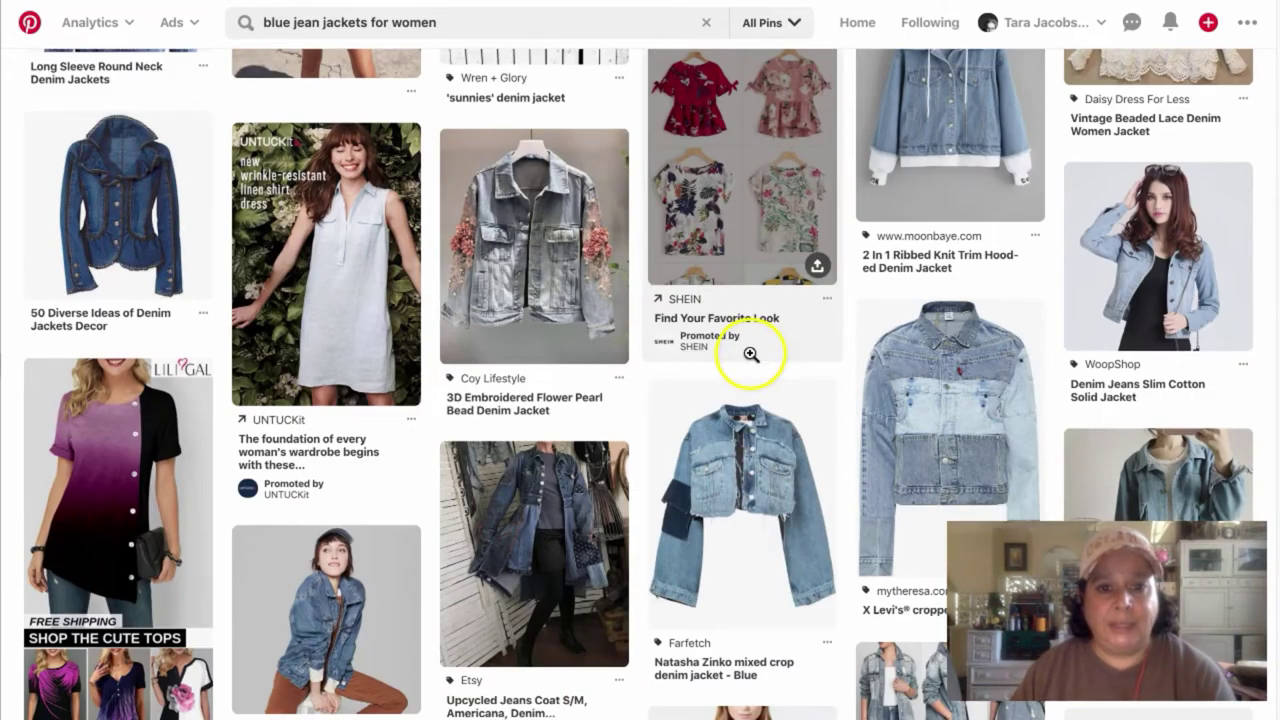
scroll(560, 215, "up", 2)
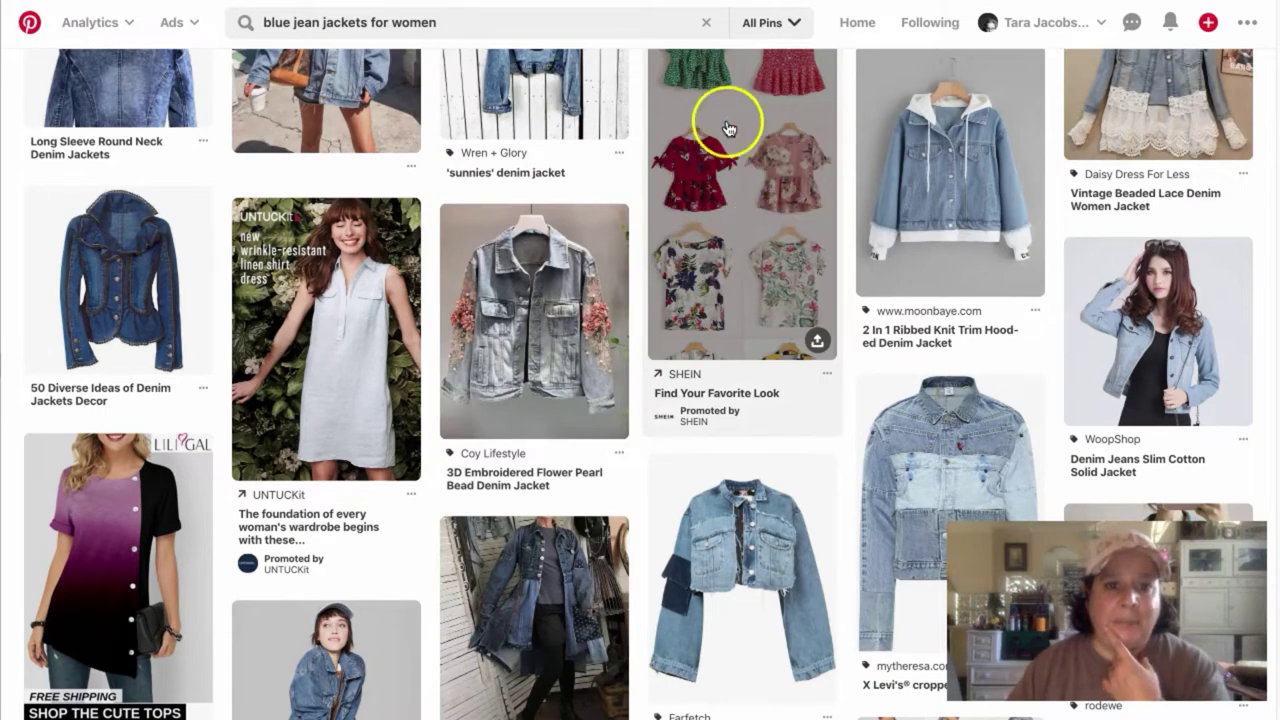
scroll(686, 283, "down", 2)
scroll(686, 285, "down", 1)
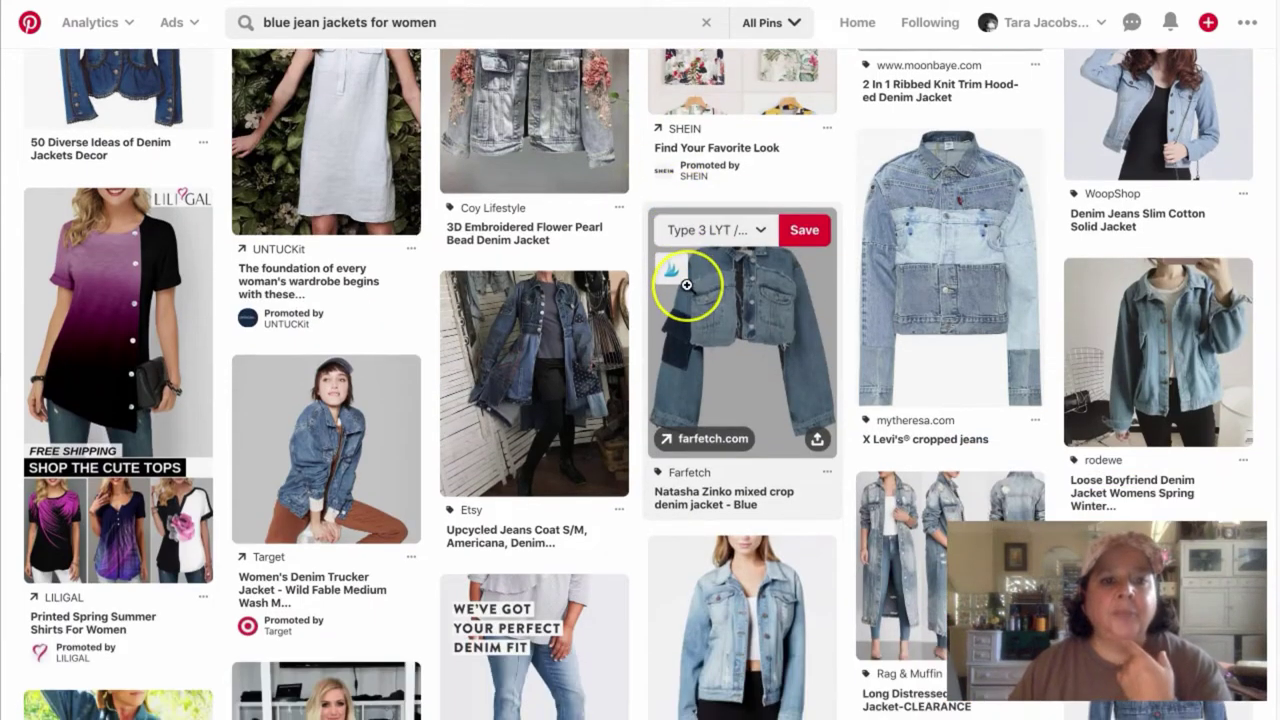
scroll(686, 285, "down", 1)
scroll(686, 285, "down", 2)
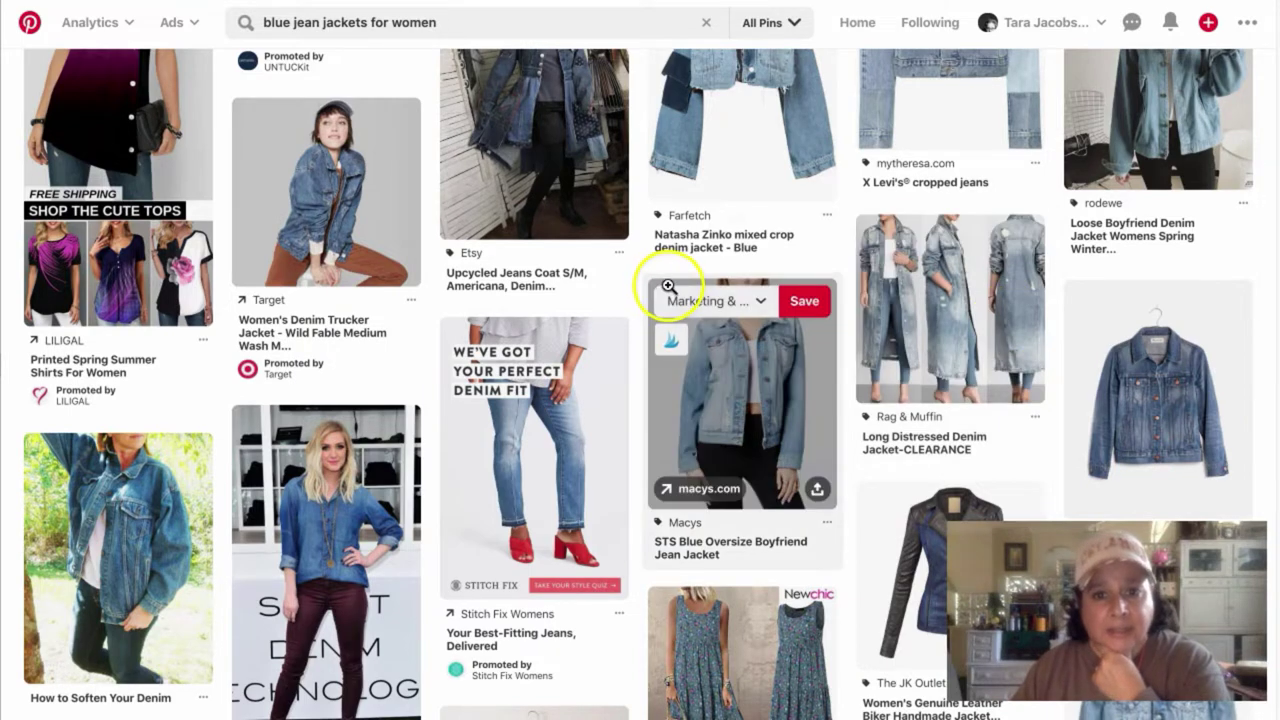
scroll(669, 286, "down", 2)
scroll(669, 290, "down", 4)
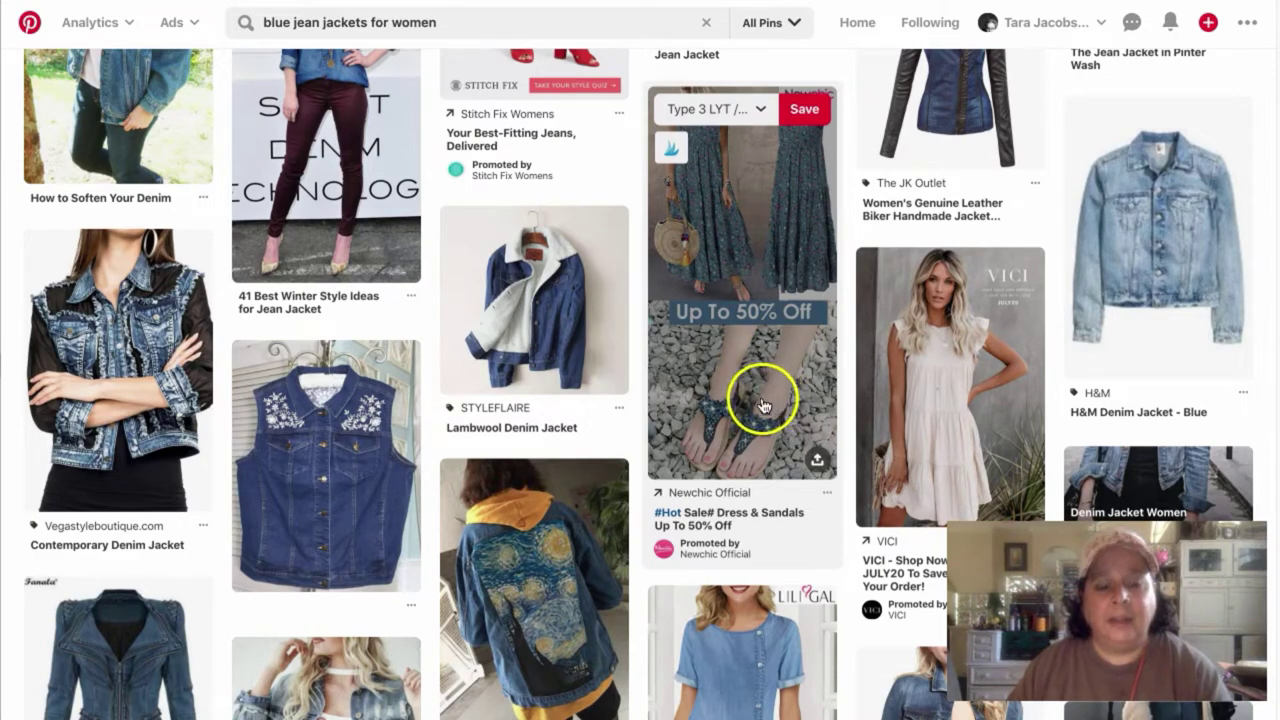
scroll(623, 366, "down", 2)
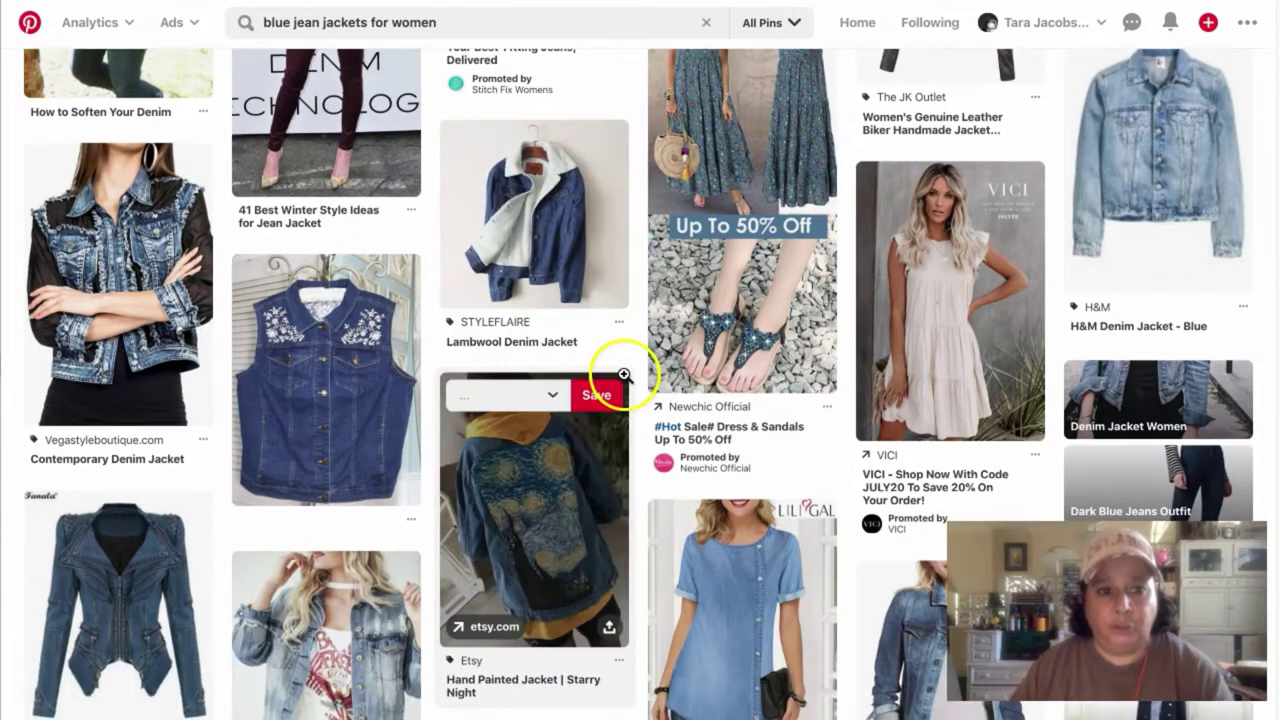
scroll(623, 374, "down", 3)
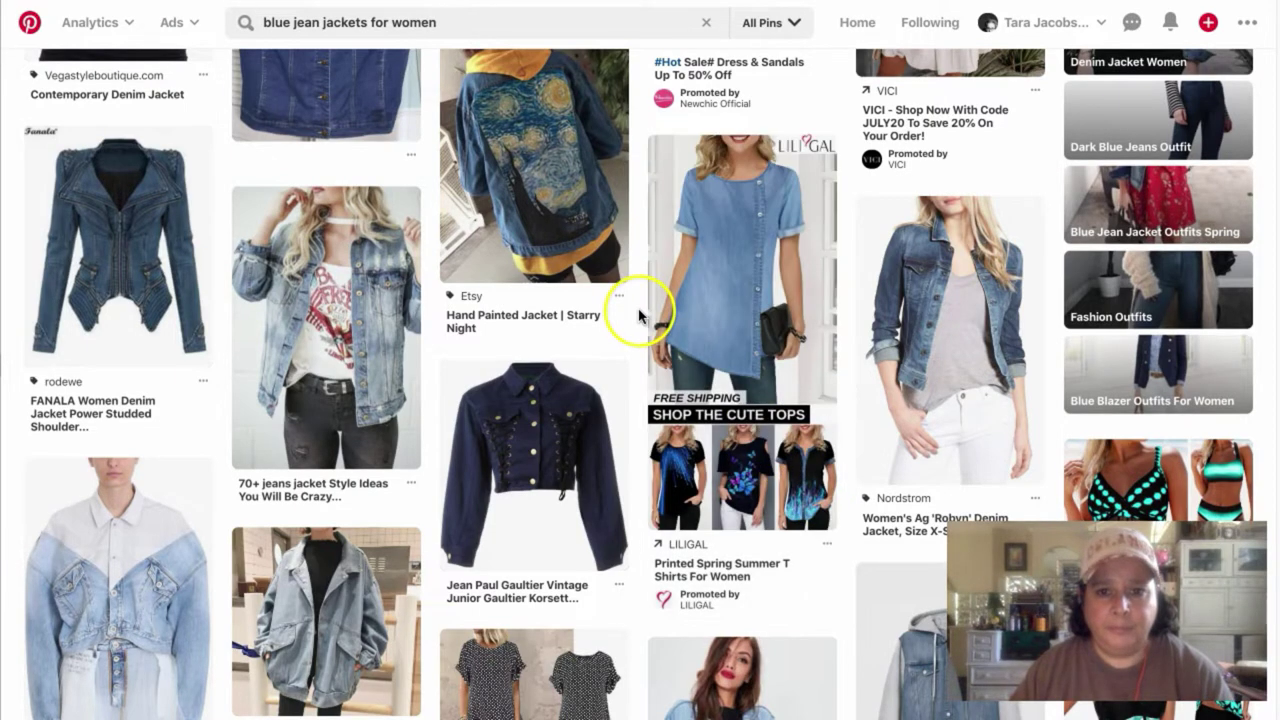
scroll(638, 316, "down", 4)
mouse_move(1100, 209)
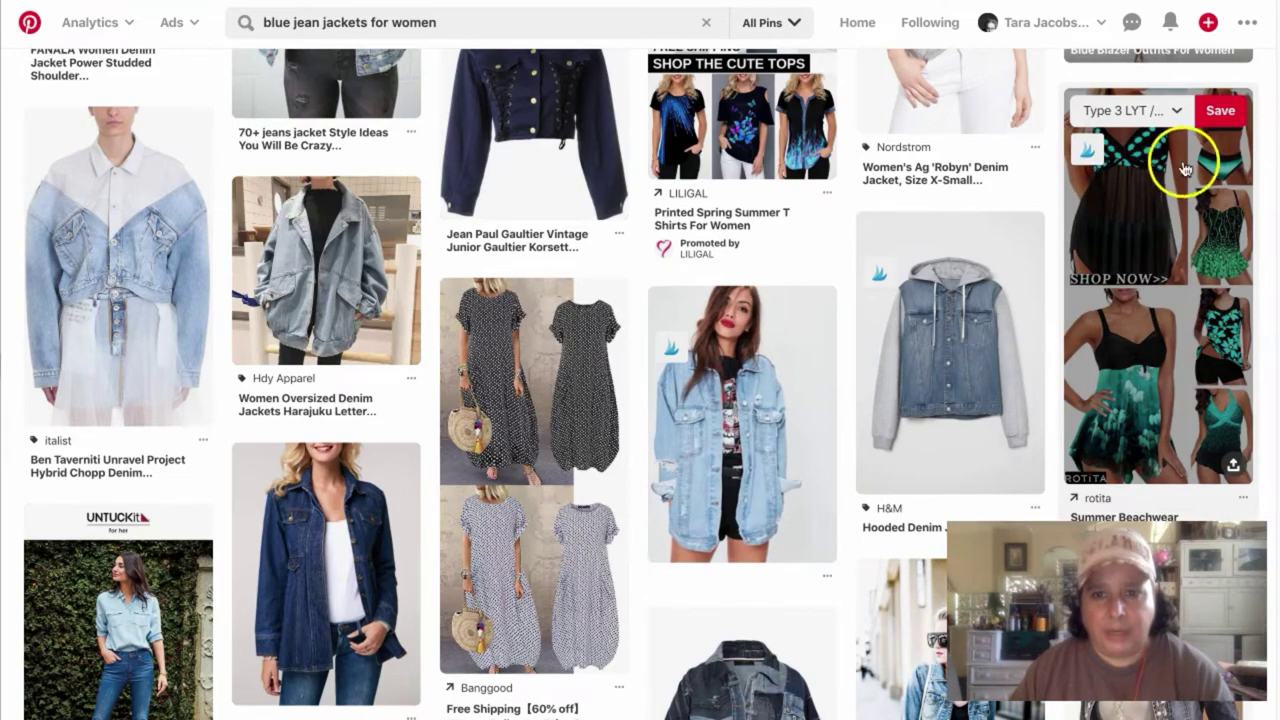
mouse_move(584, 352)
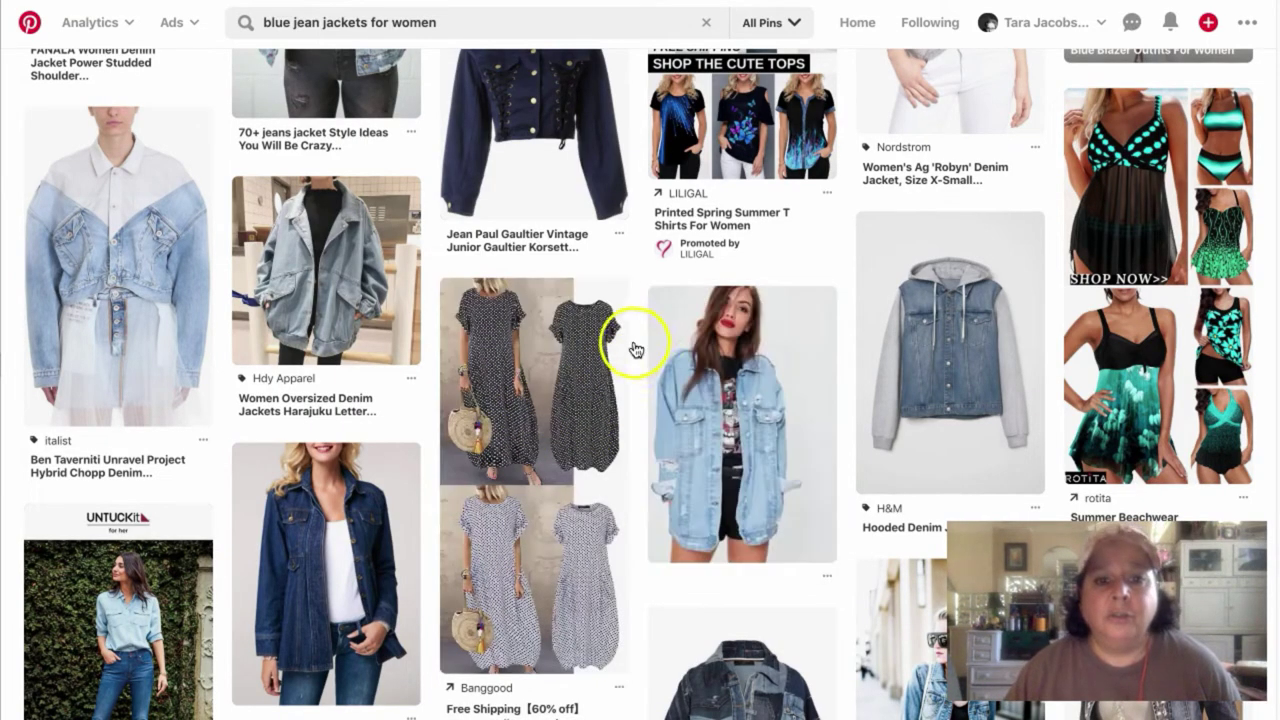
scroll(650, 360, "down", 2)
scroll(640, 368, "up", 10)
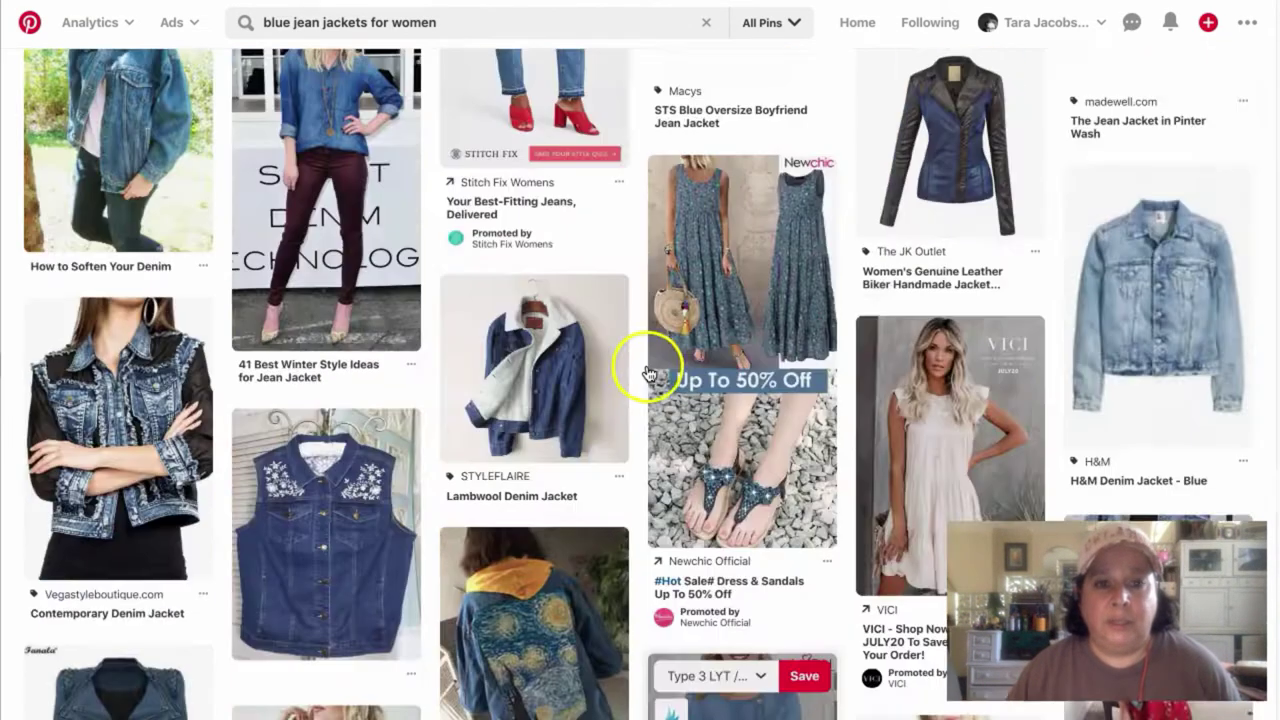
scroll(655, 370, "up", 10)
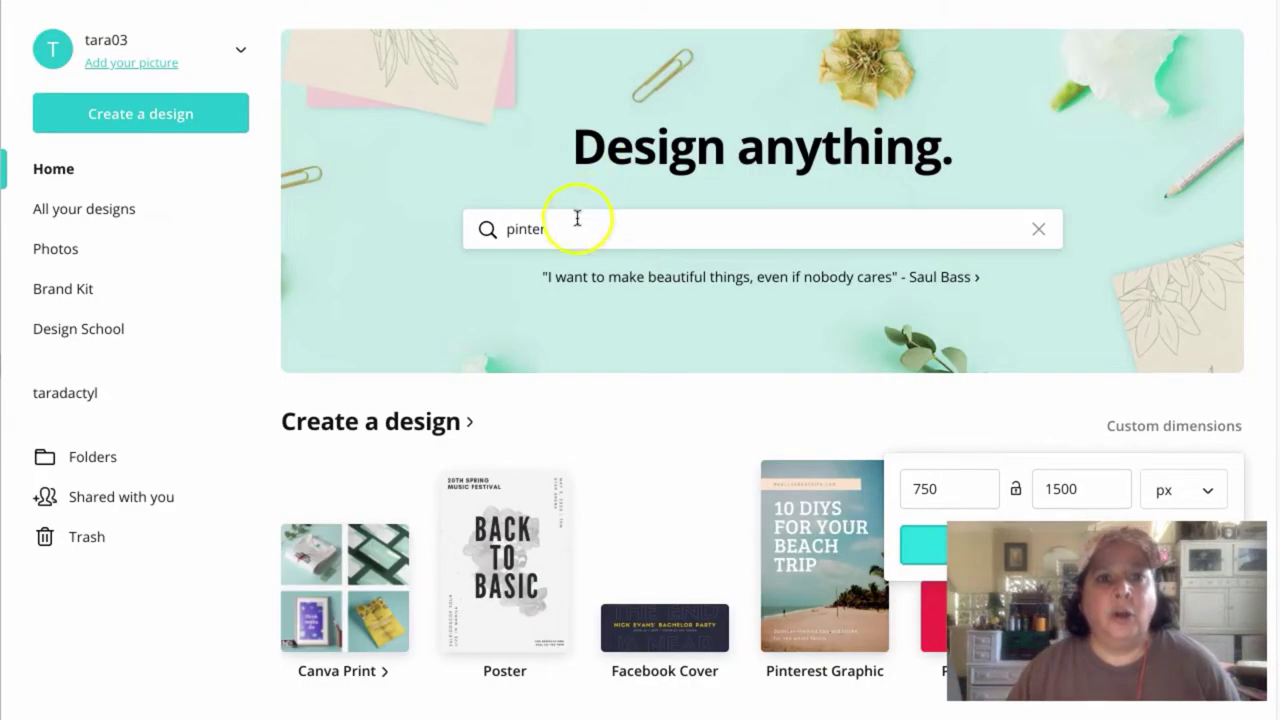
Create a blank Pinterest Graphic design and start uploading an image from Uploads
left_click(572, 234)
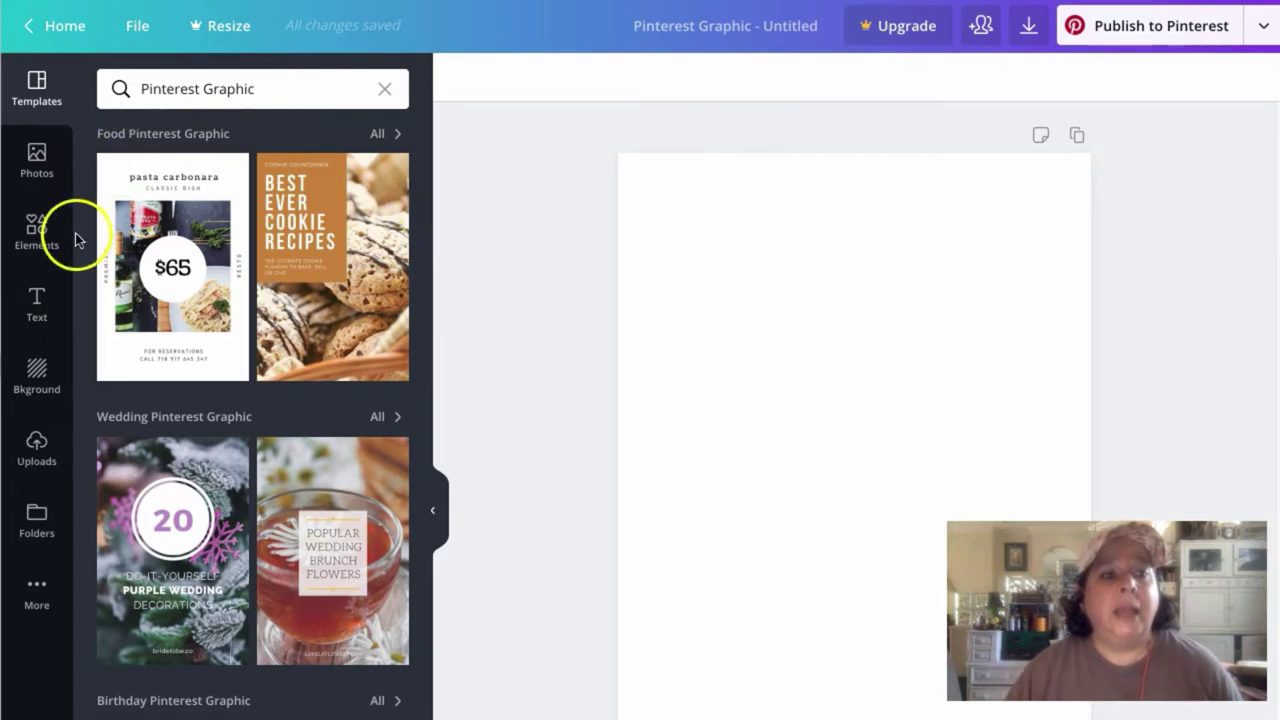
left_click(36, 450)
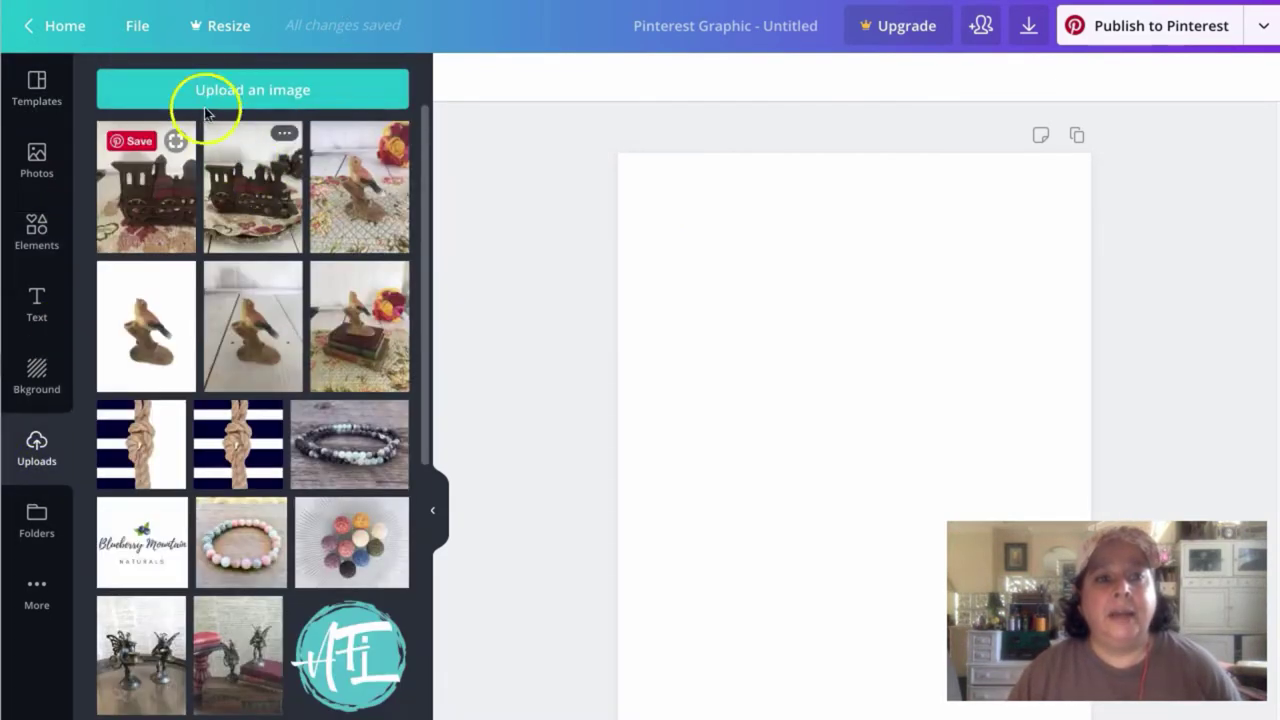
left_click(194, 88)
left_click(326, 96)
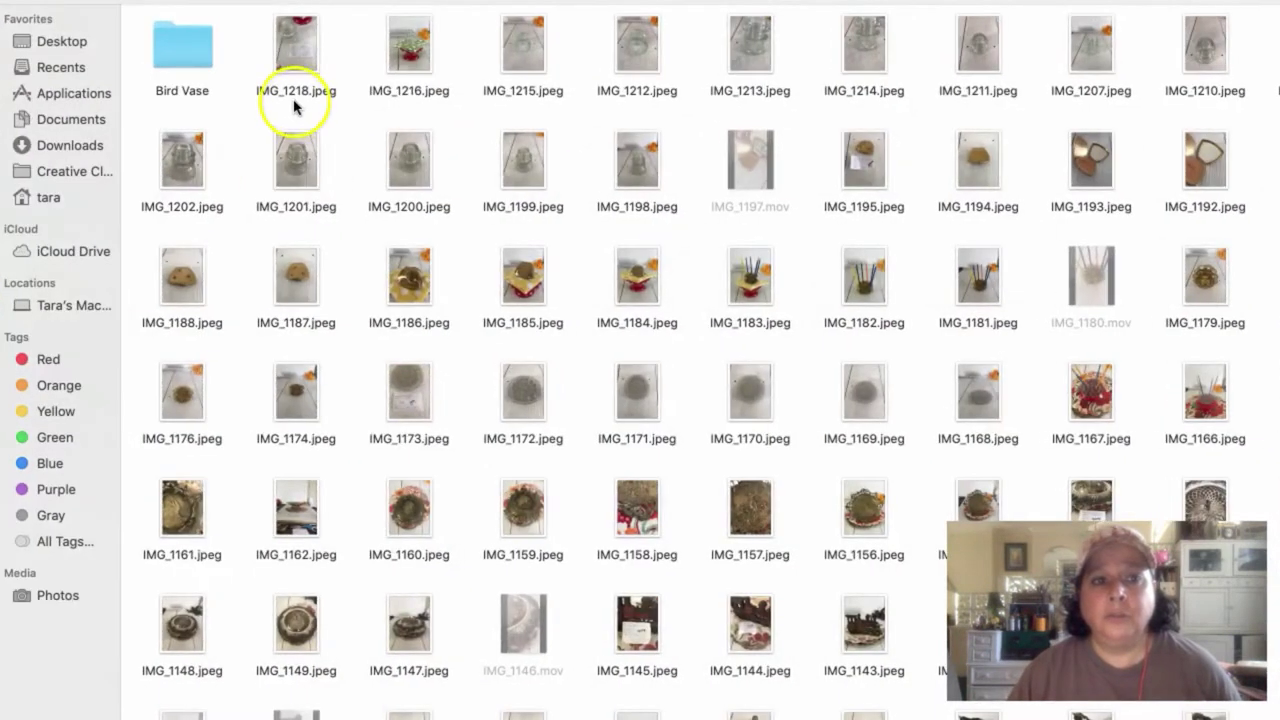
Upload frieda-1.jpg from the Desktop folder
left_click(55, 44)
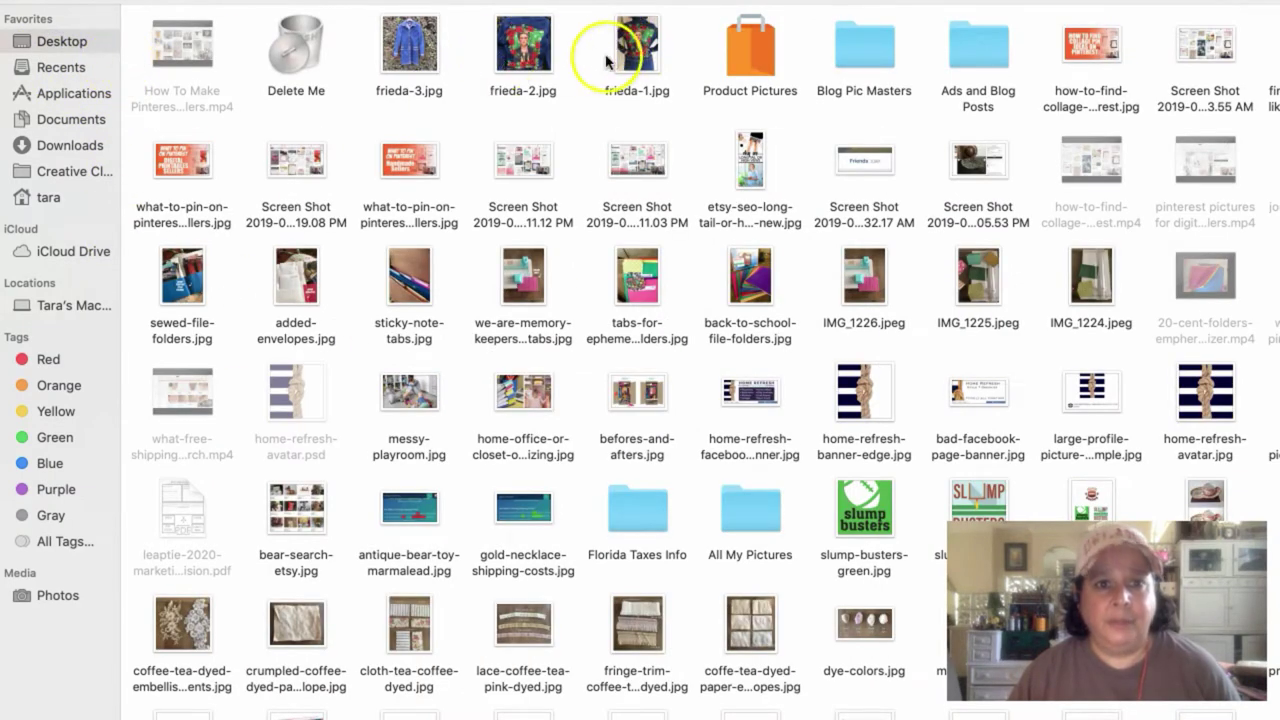
left_click(640, 50)
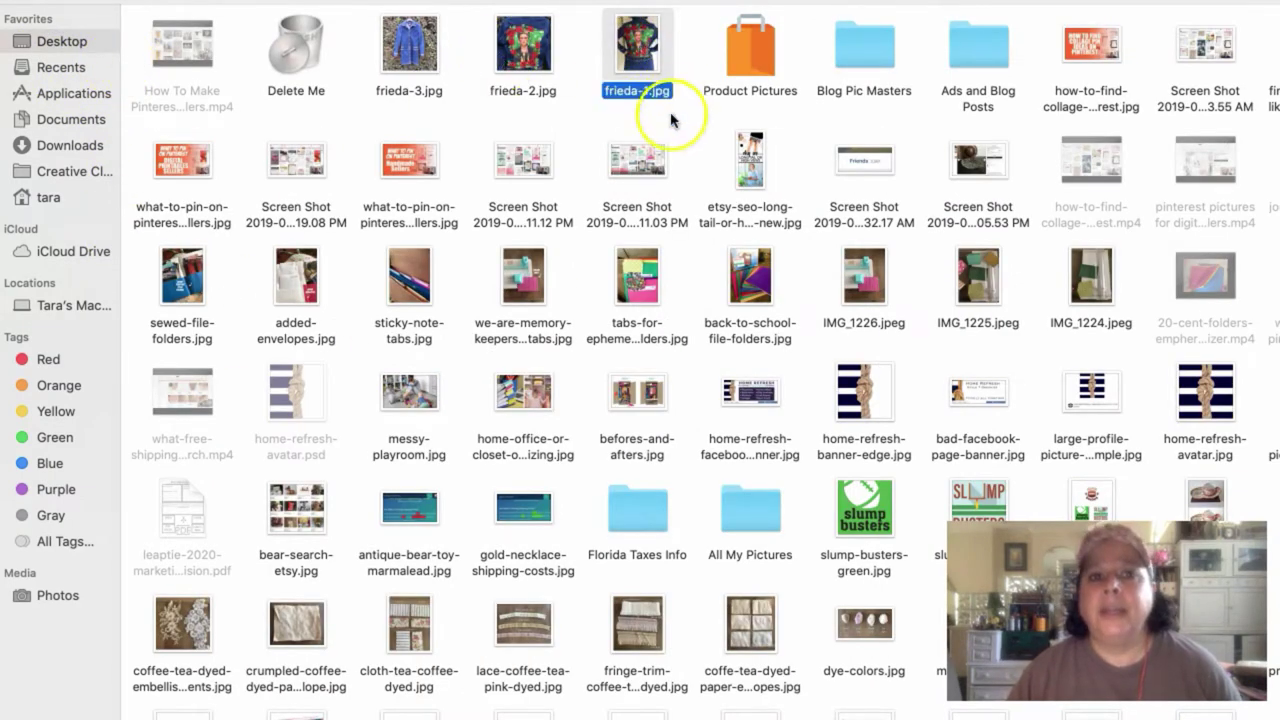
key("Return")
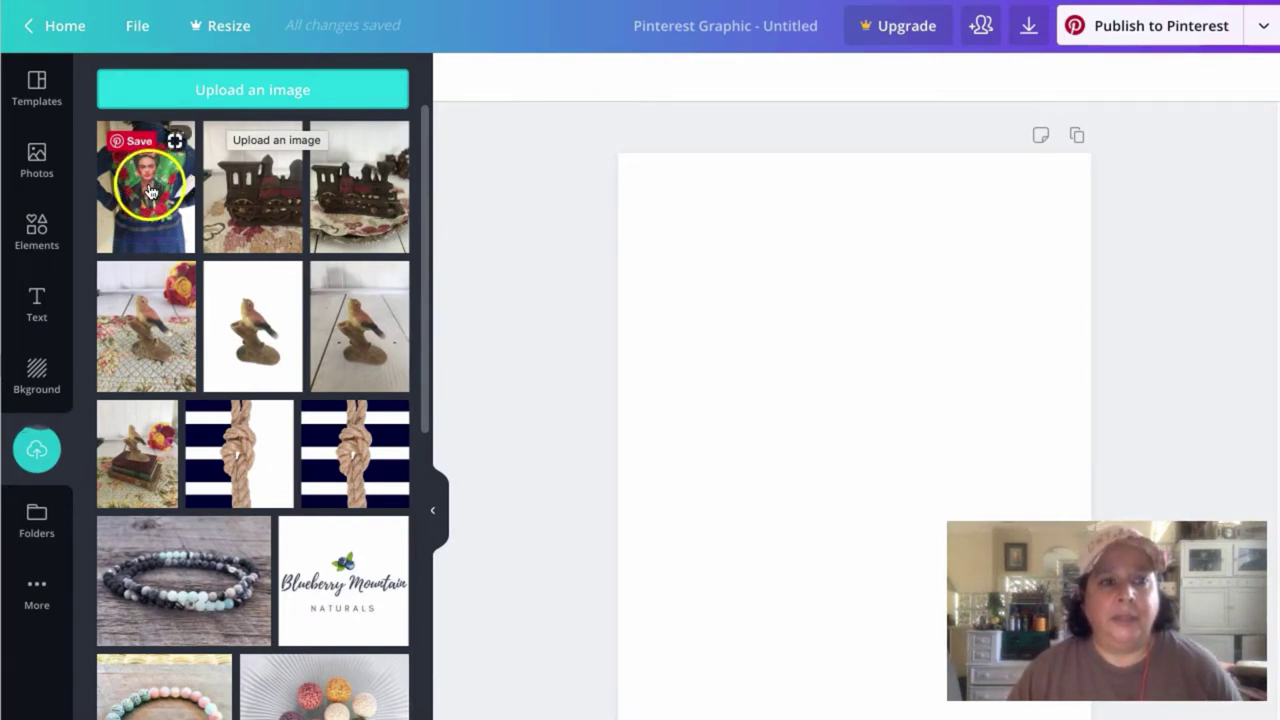
Place the frieda upload on the page and scale it past the page edges
left_click_drag(150, 188, 781, 307)
left_click_drag(726, 236, 590, 160)
left_click_drag(903, 251, 897, 293)
left_click_drag(1076, 719, 1108, 690)
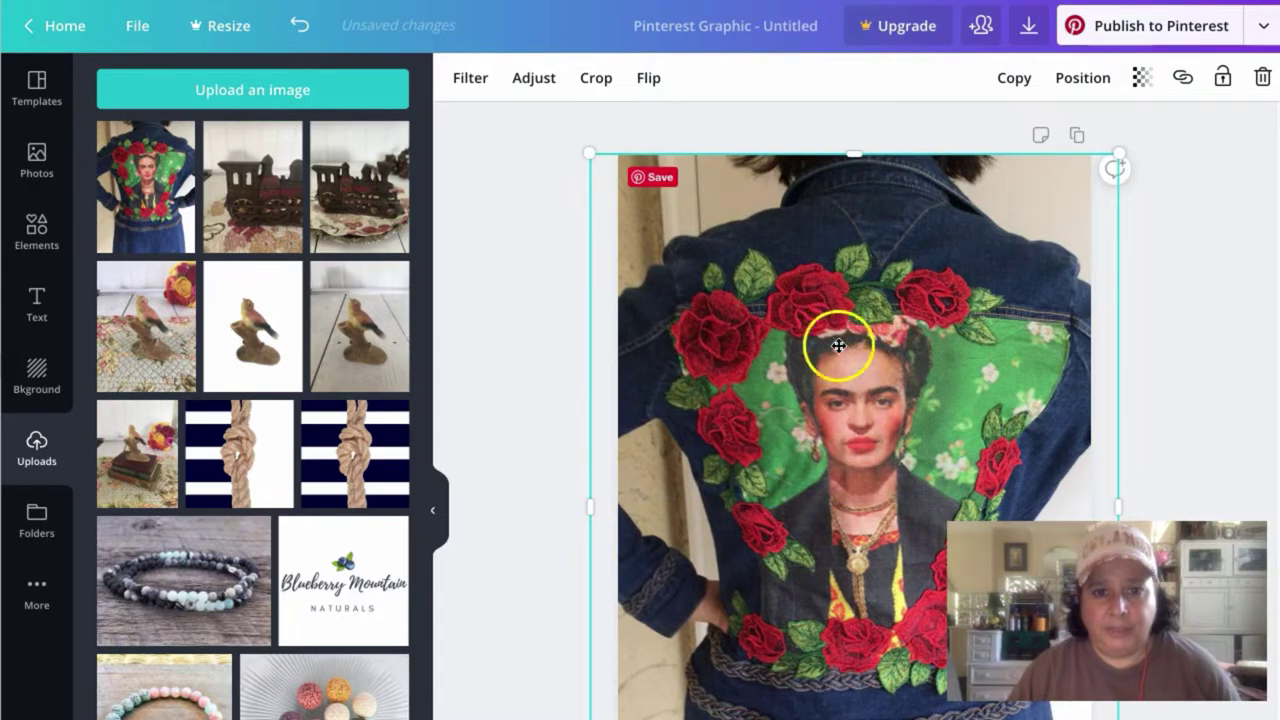
Adjust the jacket photo to brightness 10, contrast 10 and saturation 14
left_click(540, 80)
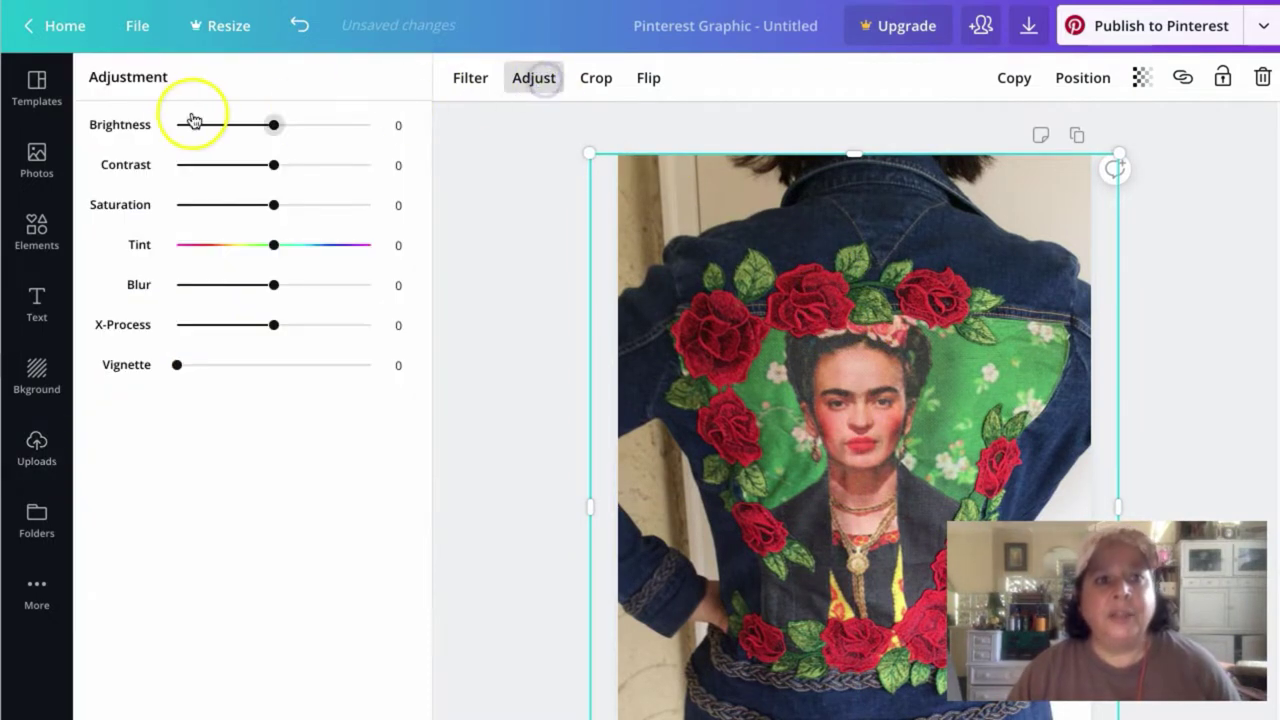
left_click_drag(276, 125, 288, 124)
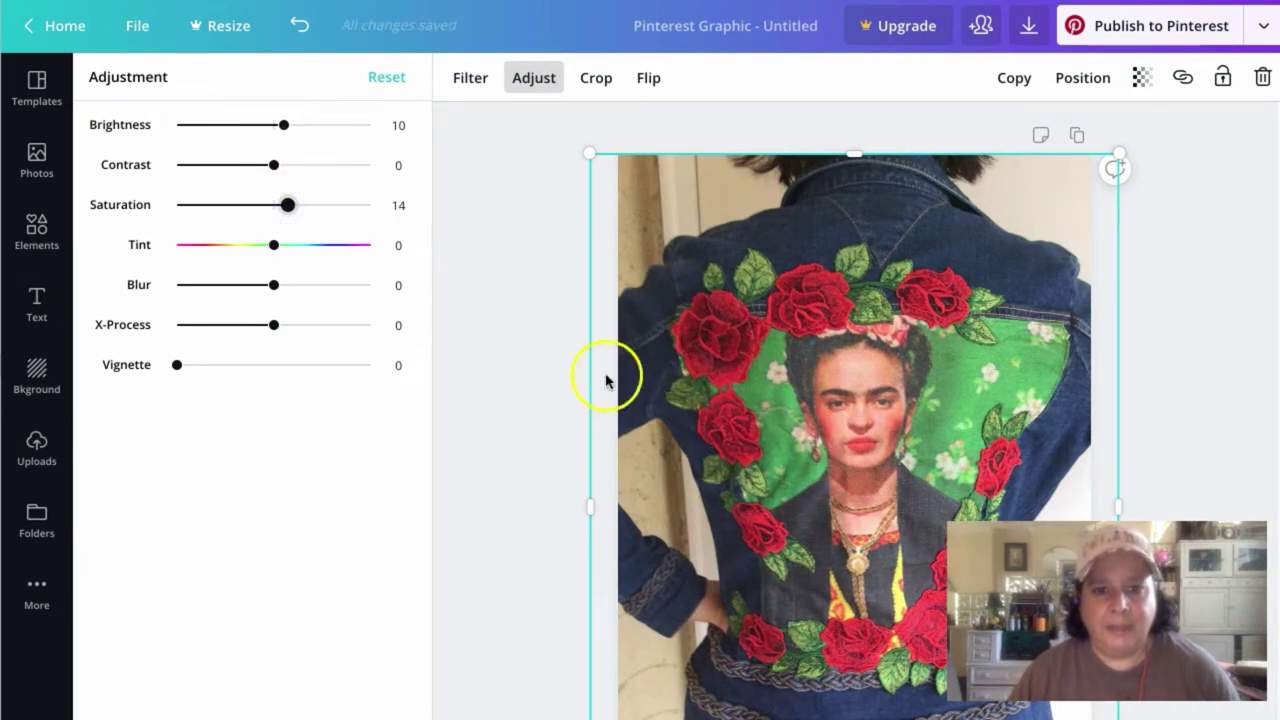
left_click_drag(273, 165, 279, 165)
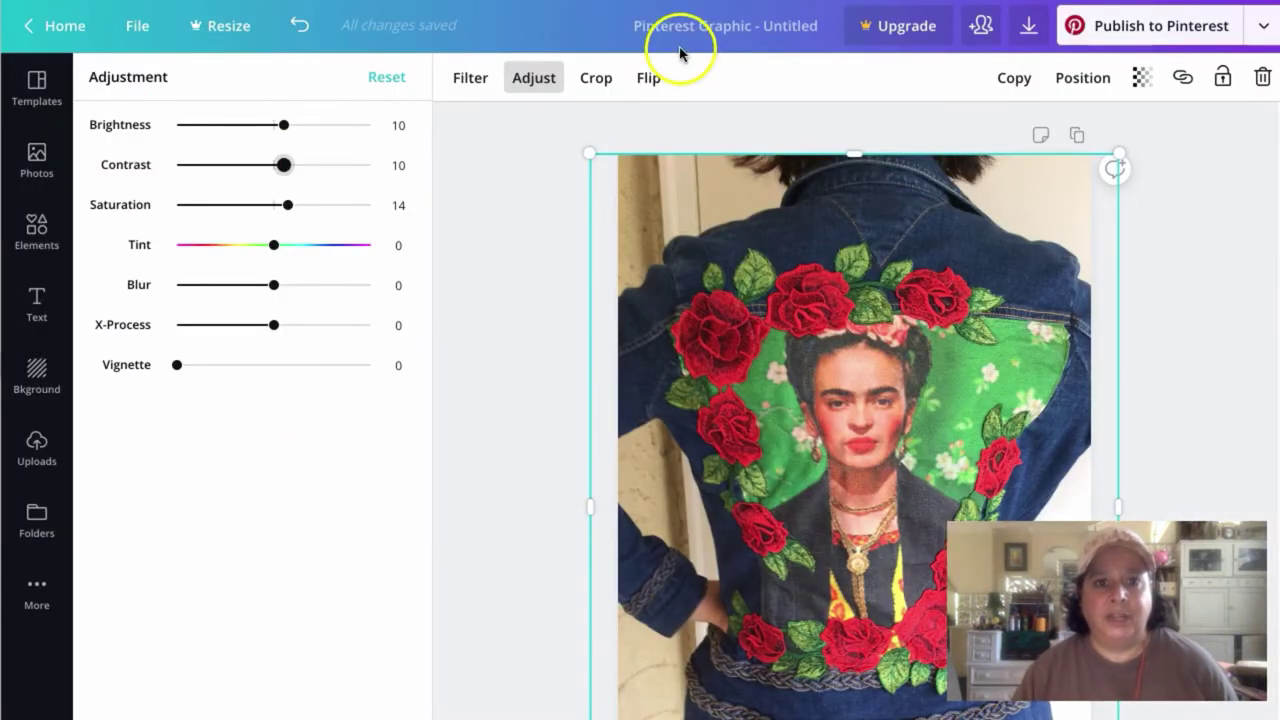
Rename the design to 'Freida lifestyle'
left_click(686, 16)
key("BackSpace")
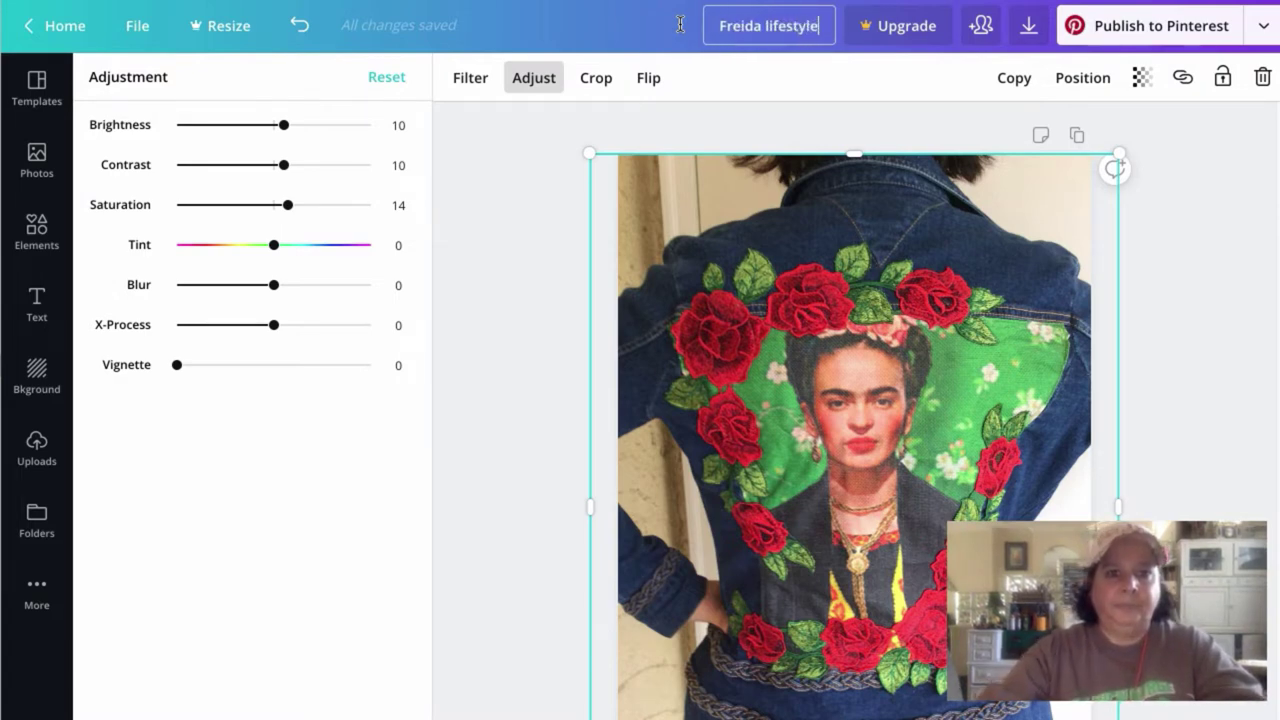
left_click(1190, 28)
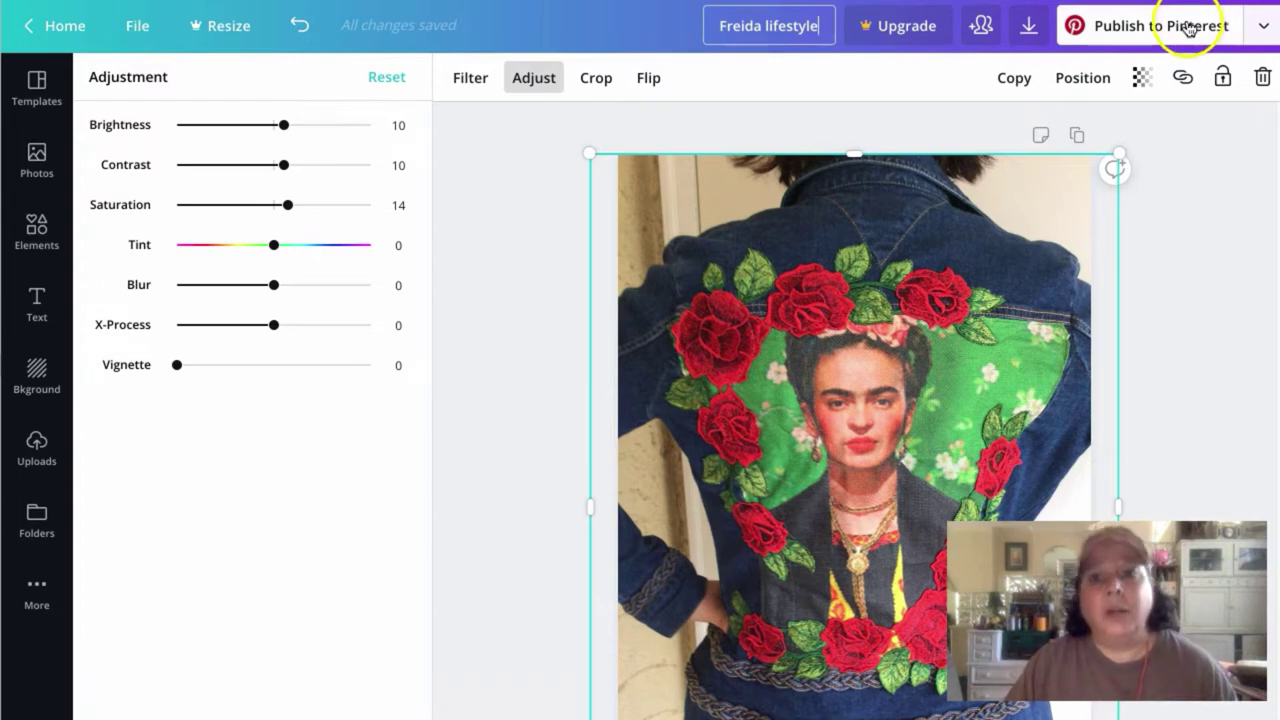
Download the design as a PNG file
left_click(1189, 27)
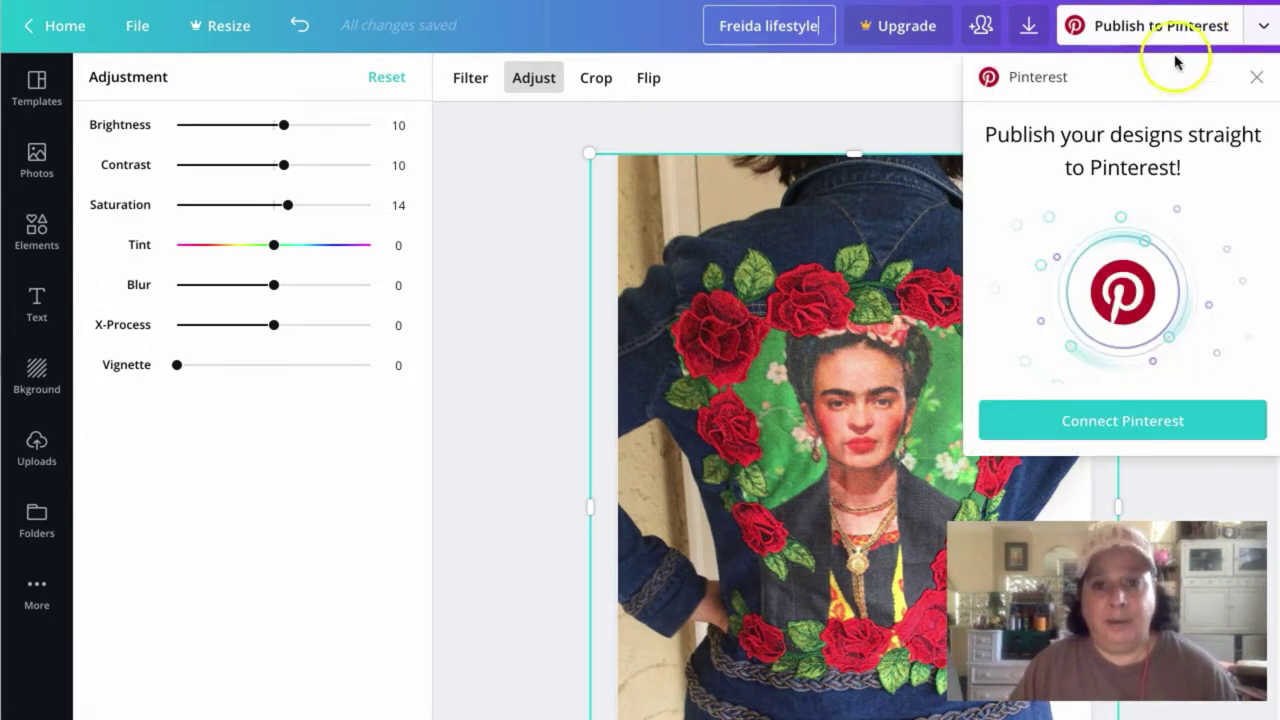
left_click(1262, 26)
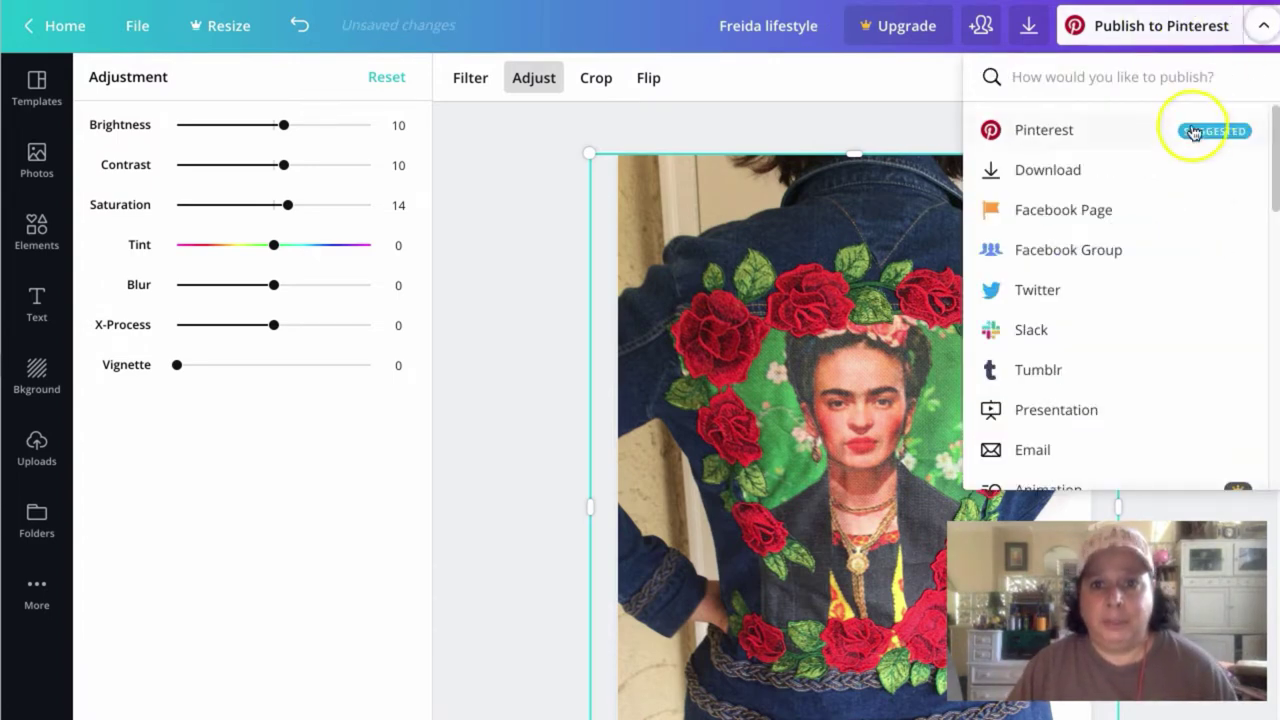
left_click(1154, 169)
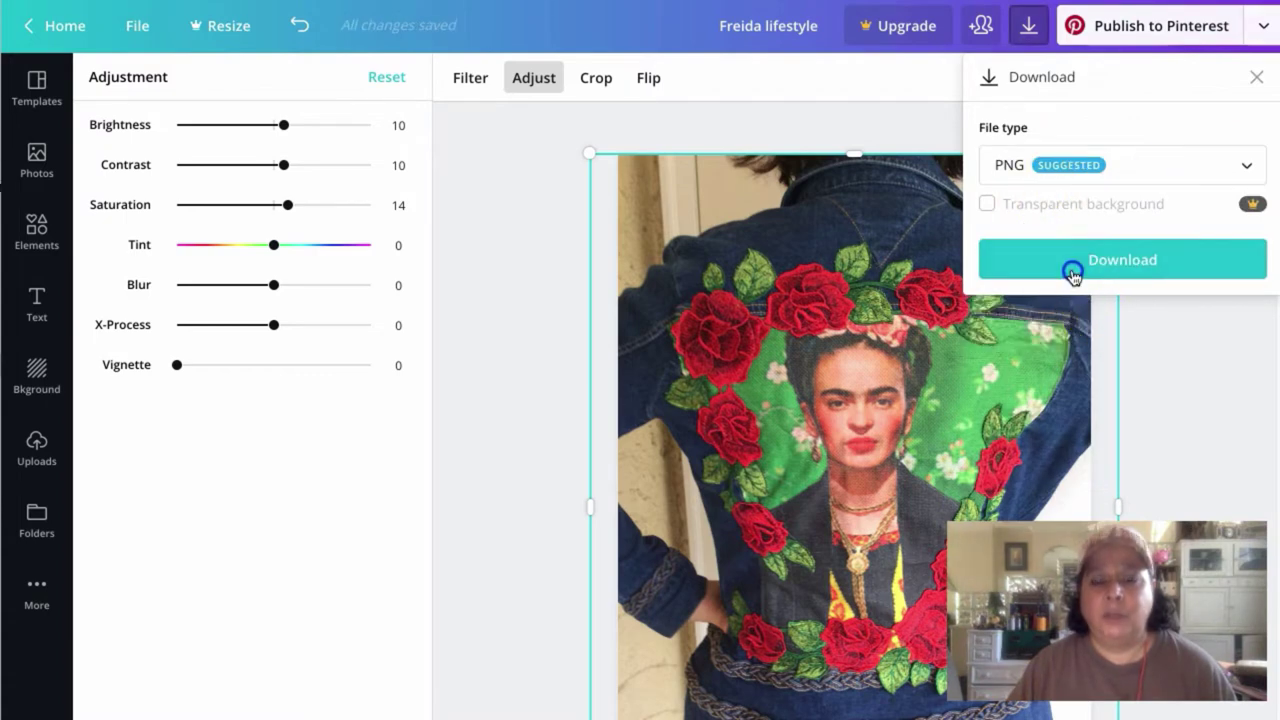
left_click(1072, 273)
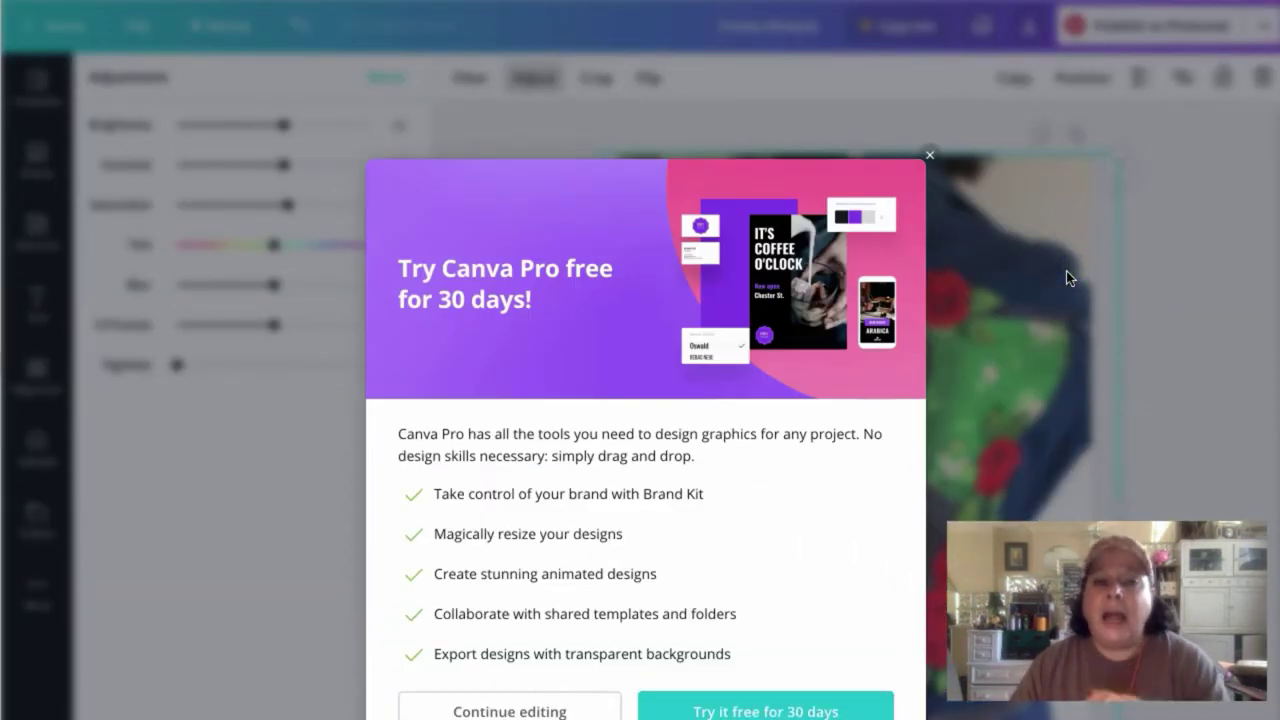
Close the Try Canva Pro popup and deselect the jacket photo
left_click(929, 154)
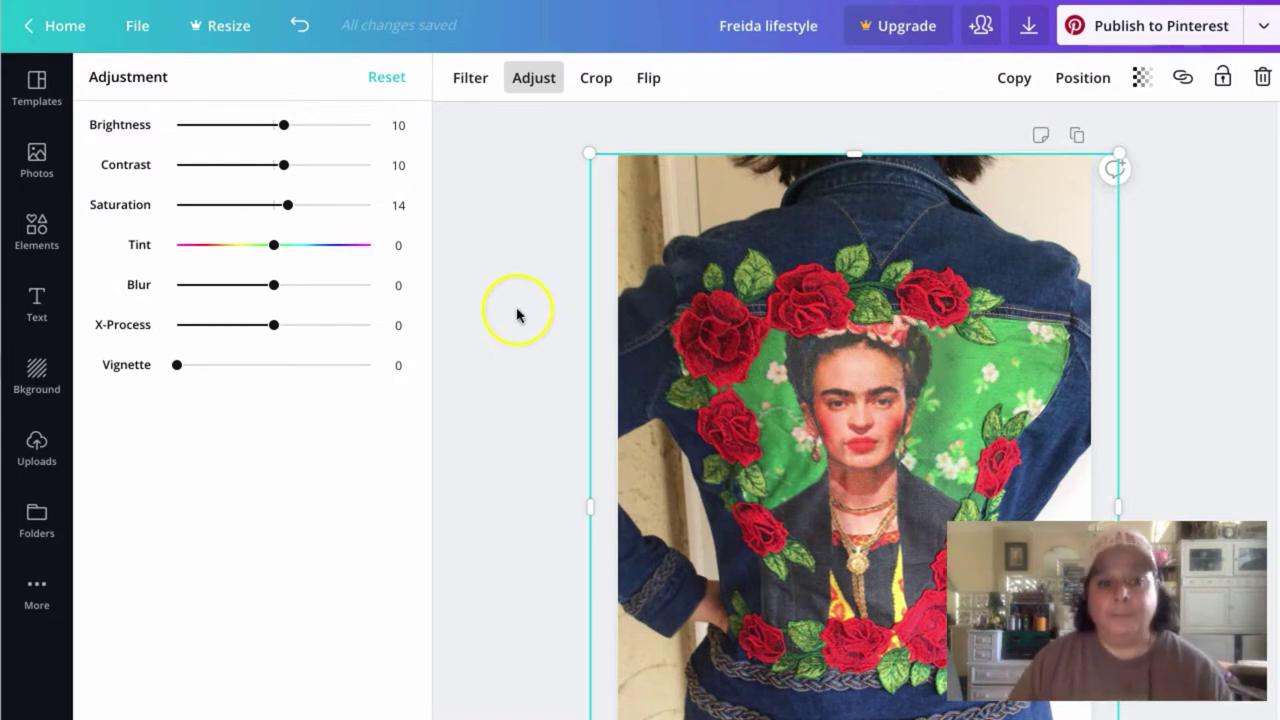
left_click(754, 88)
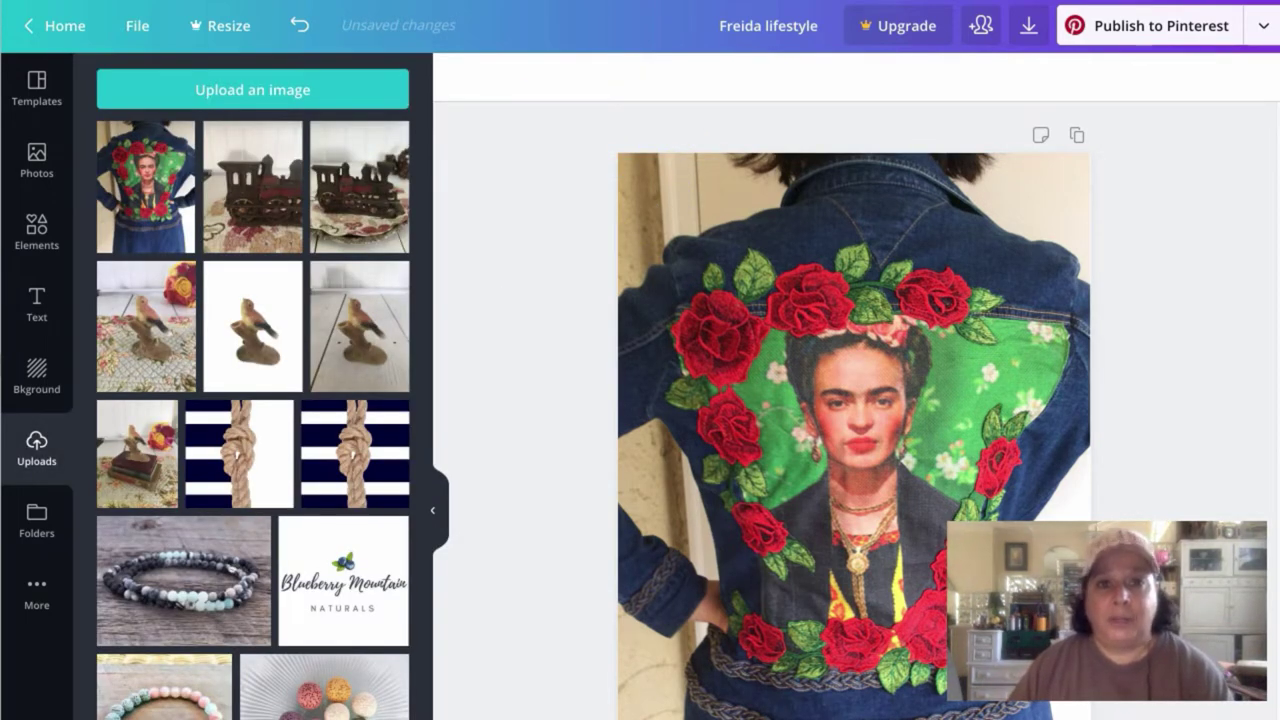
In a new tab, search Google for 'fotofuse' to find the FotoFuze site
key("ctrl+t")
type("fo")
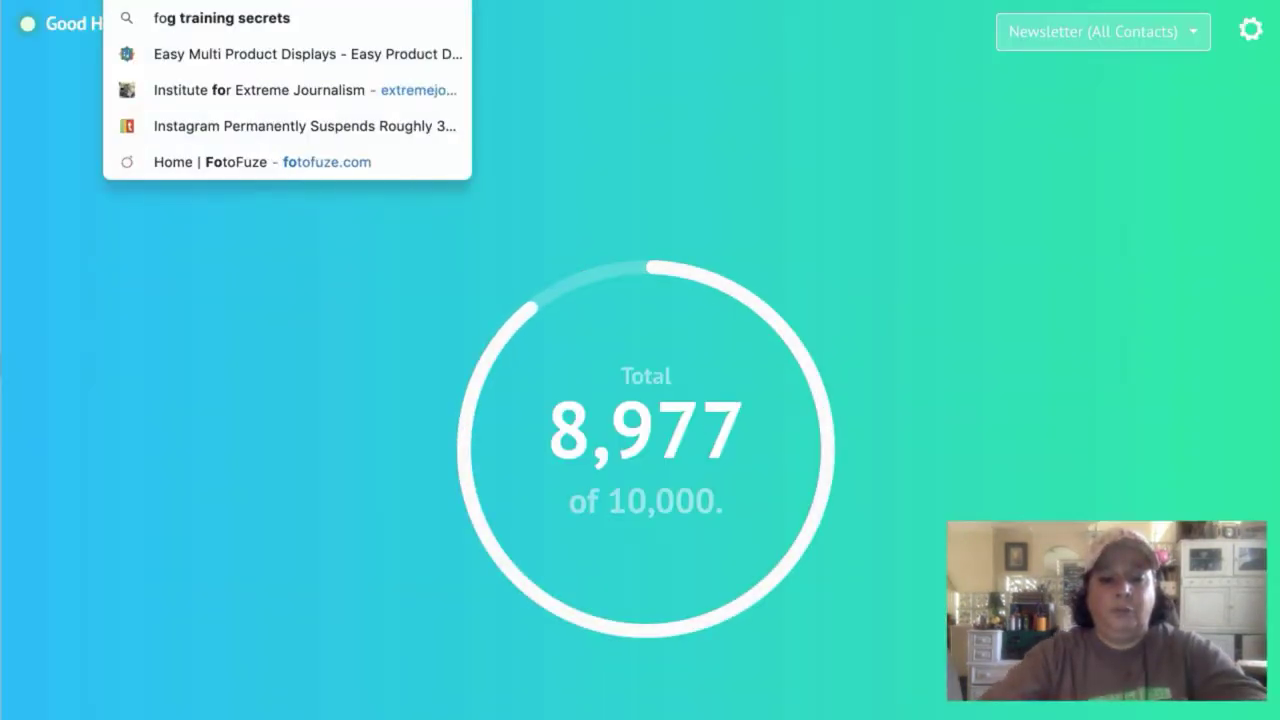
type("tofuze")
key("Return")
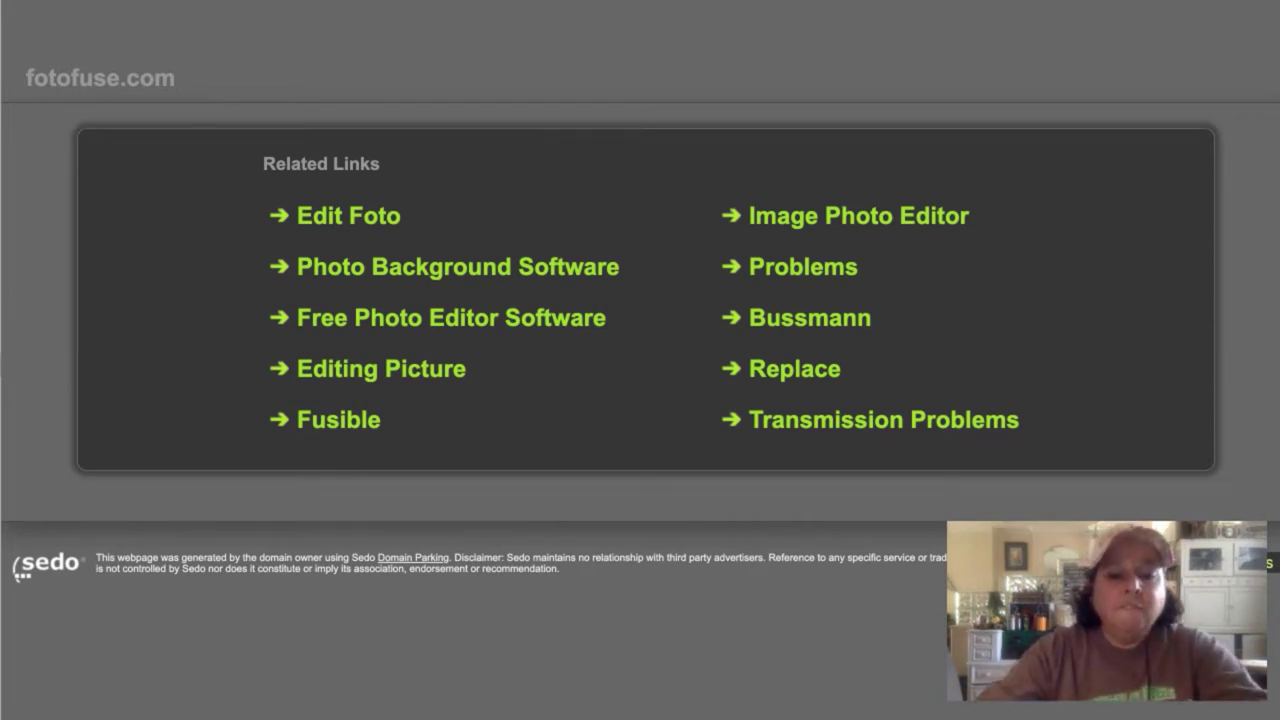
type("foto")
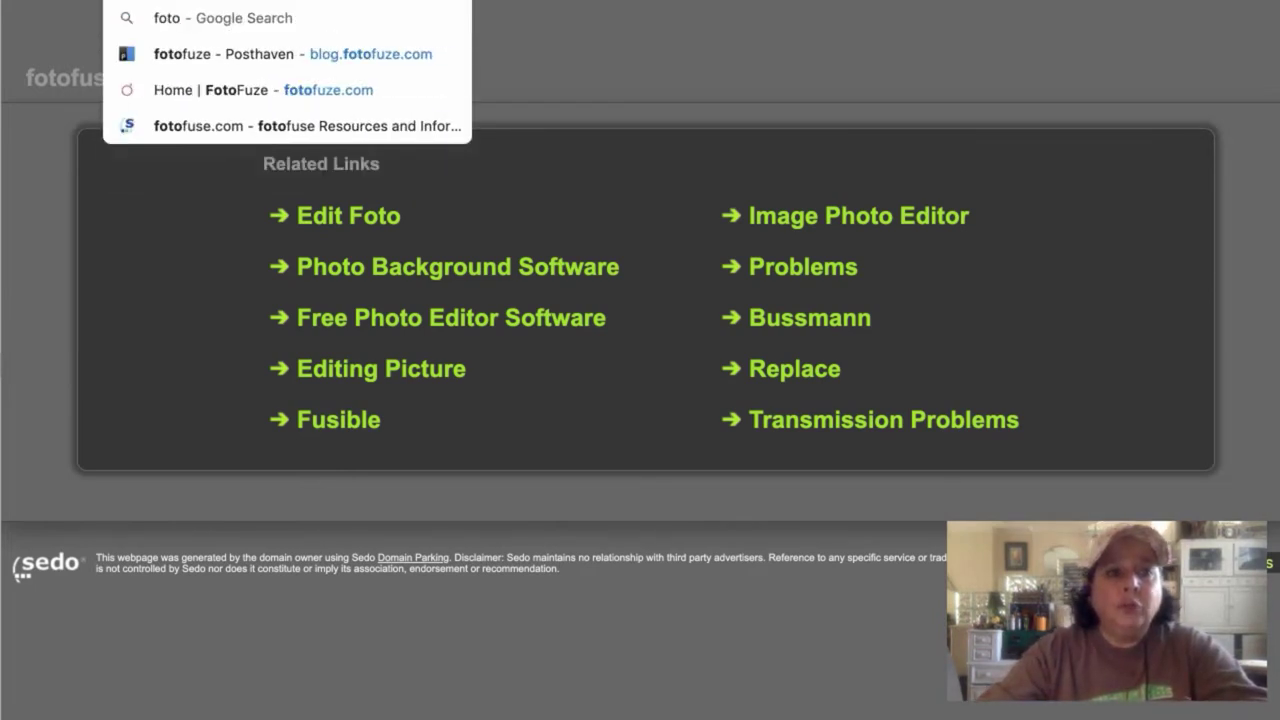
type("fuse")
key("Return")
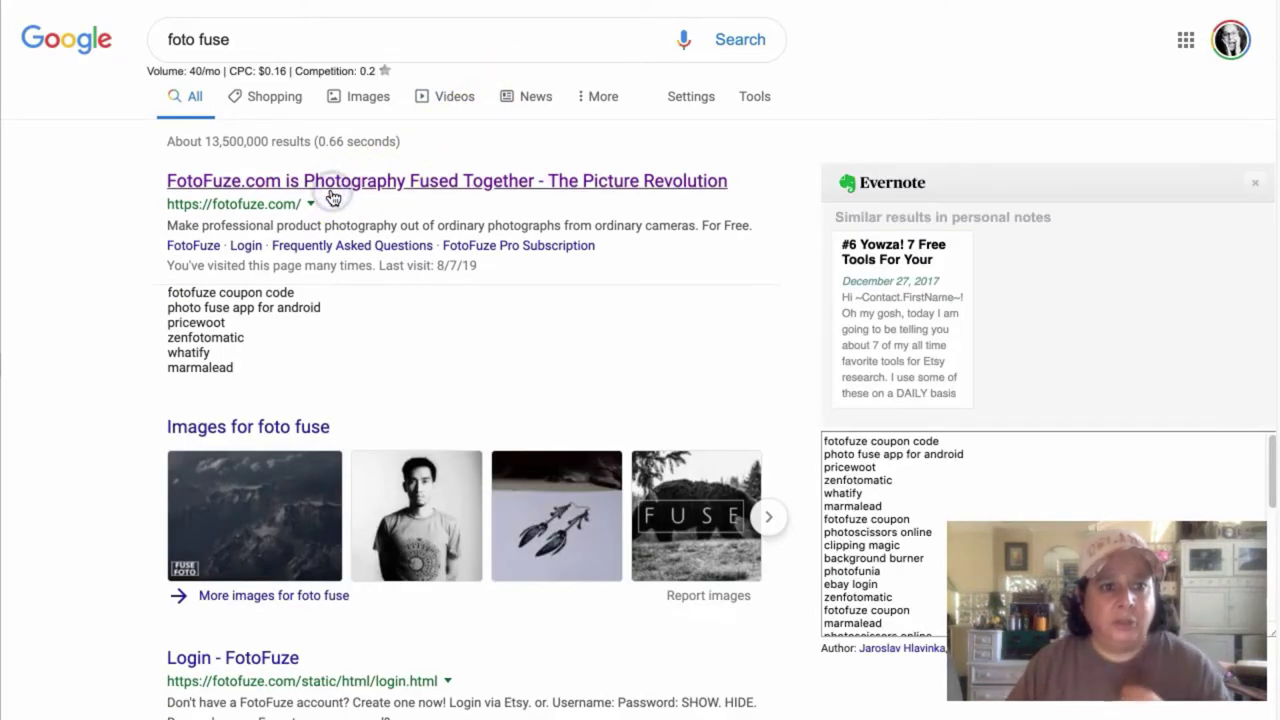
Open FotoFuze and upload frieda-1.jpg as a new photo
left_click(333, 196)
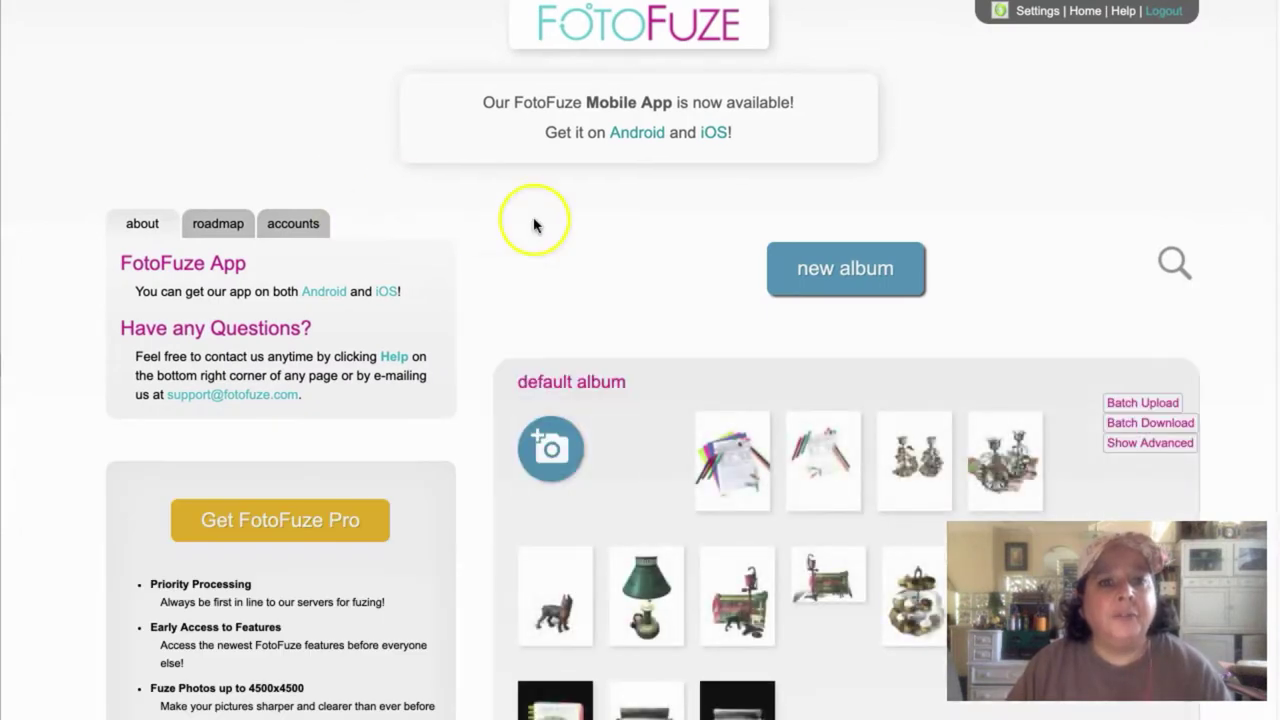
left_click(548, 443)
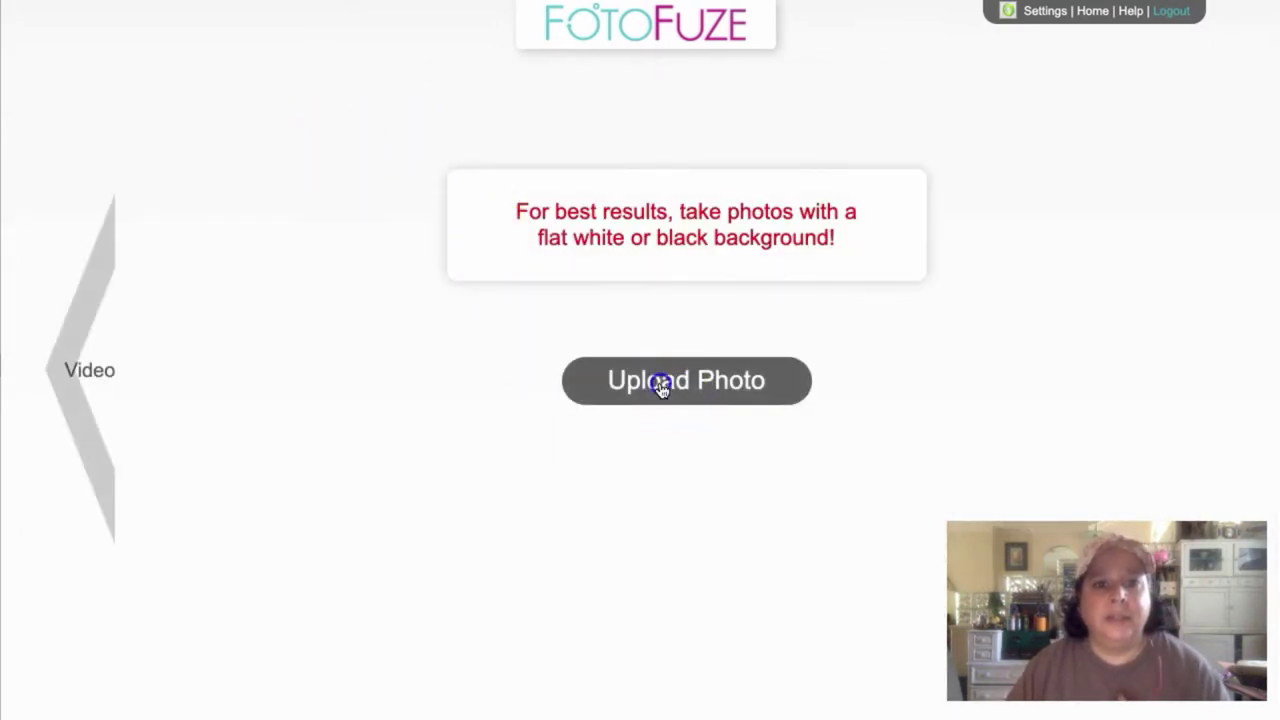
left_click(660, 382)
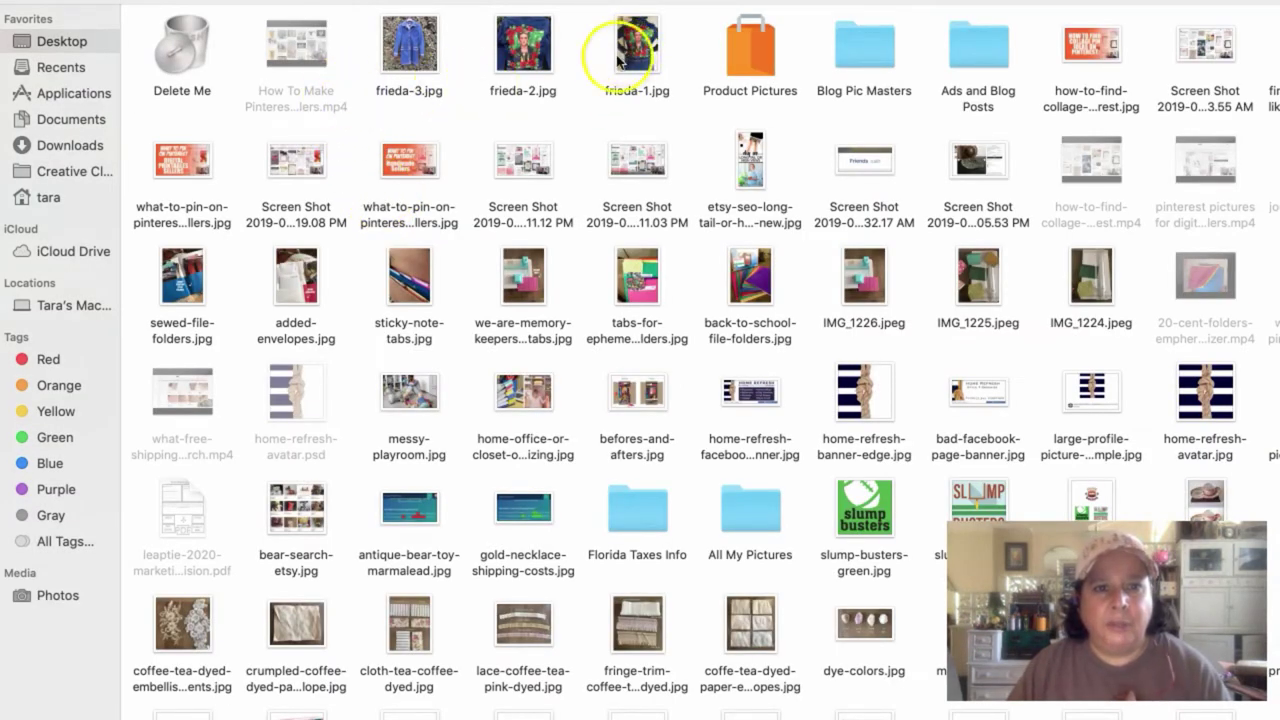
left_click(628, 52)
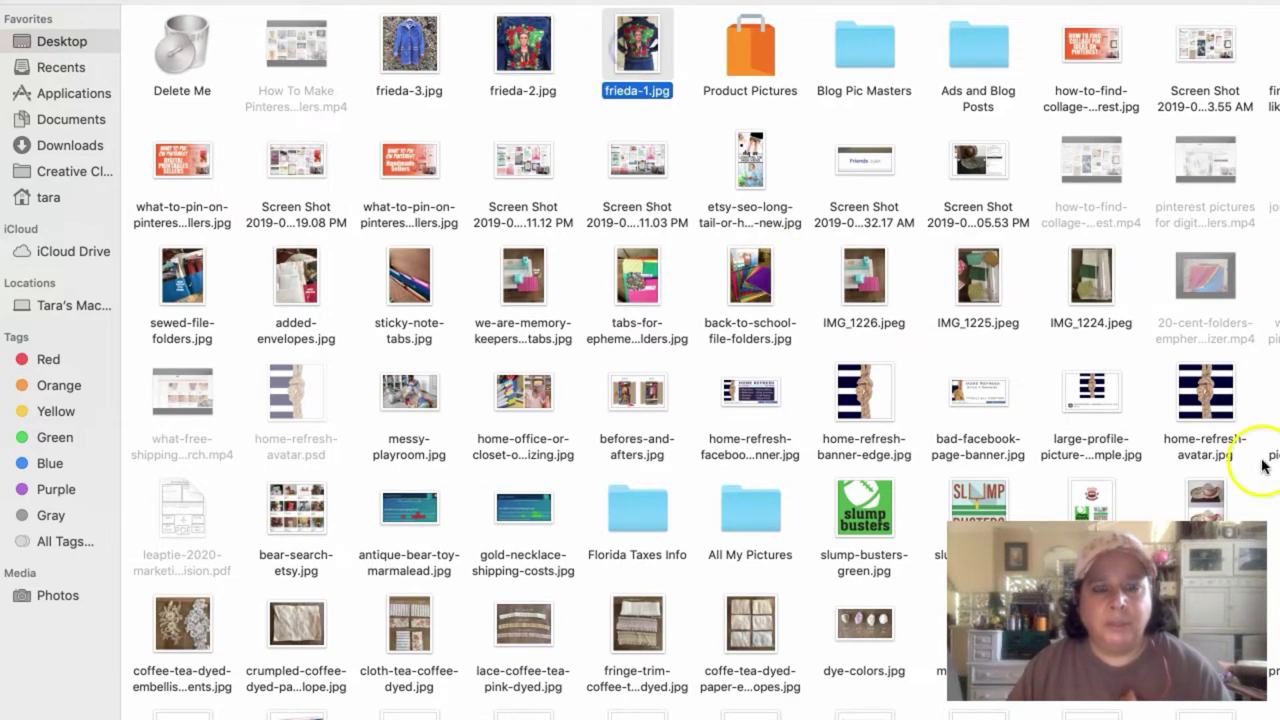
key("Return")
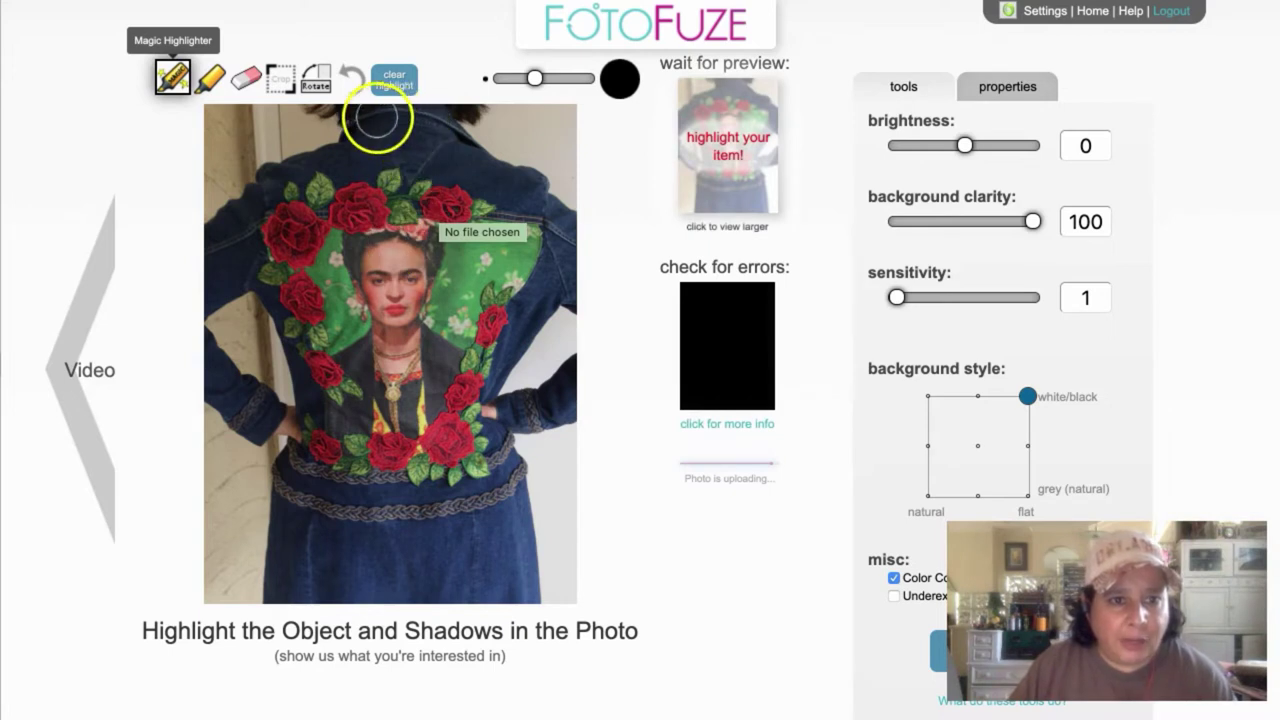
Highlight the jacket's collar, shoulders, left arm, right hand, torso and lower hem
mouse_move(361, 115)
left_mouse_down()
mouse_move(444, 114)
mouse_move(323, 109)
mouse_move(391, 149)
mouse_move(371, 153)
mouse_move(370, 220)
mouse_move(438, 350)
left_mouse_up()
left_click(398, 422)
mouse_move(510, 125)
left_mouse_down()
mouse_move(471, 137)
mouse_move(466, 186)
mouse_move(449, 157)
mouse_move(513, 197)
mouse_move(578, 270)
mouse_move(537, 277)
mouse_move(486, 343)
mouse_move(543, 309)
mouse_move(455, 378)
mouse_move(468, 397)
left_mouse_up()
mouse_move(497, 355)
left_mouse_down()
mouse_move(357, 163)
mouse_move(367, 148)
mouse_move(278, 189)
mouse_move(217, 273)
mouse_move(241, 229)
mouse_move(213, 286)
left_mouse_up()
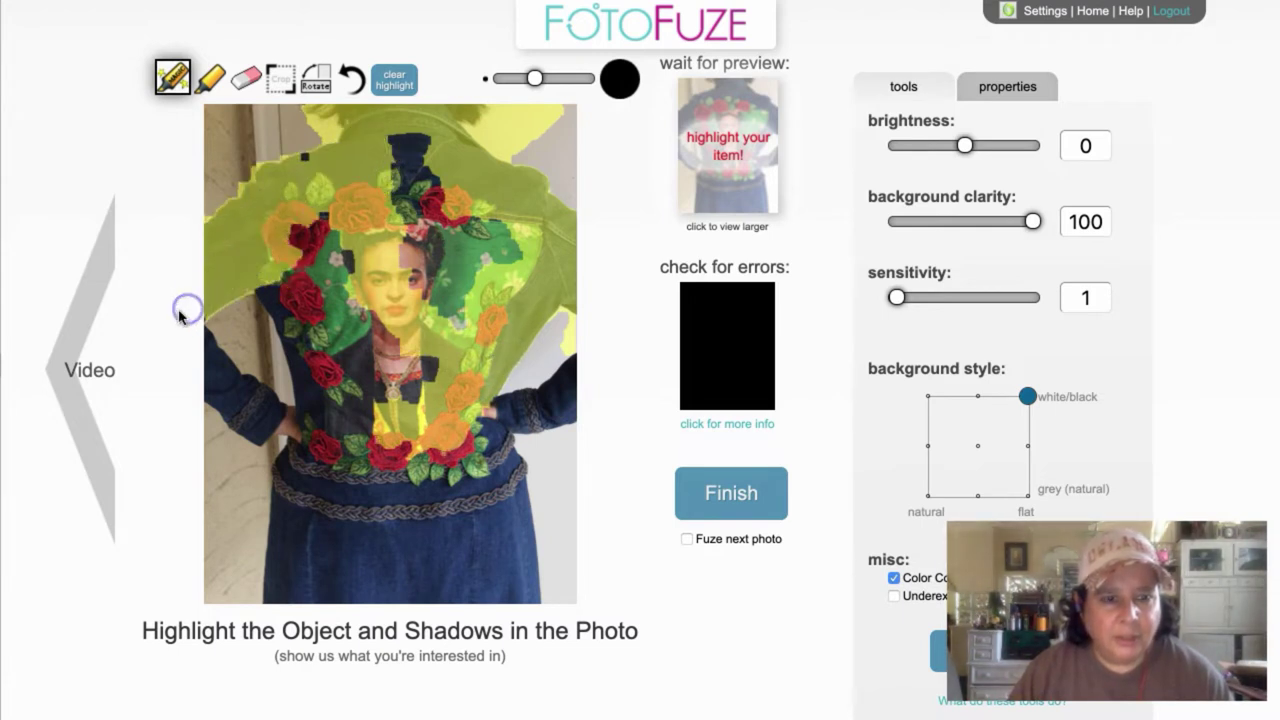
mouse_move(215, 374)
left_mouse_down()
mouse_move(334, 449)
mouse_move(312, 487)
left_mouse_up()
left_click_drag(557, 408, 575, 395)
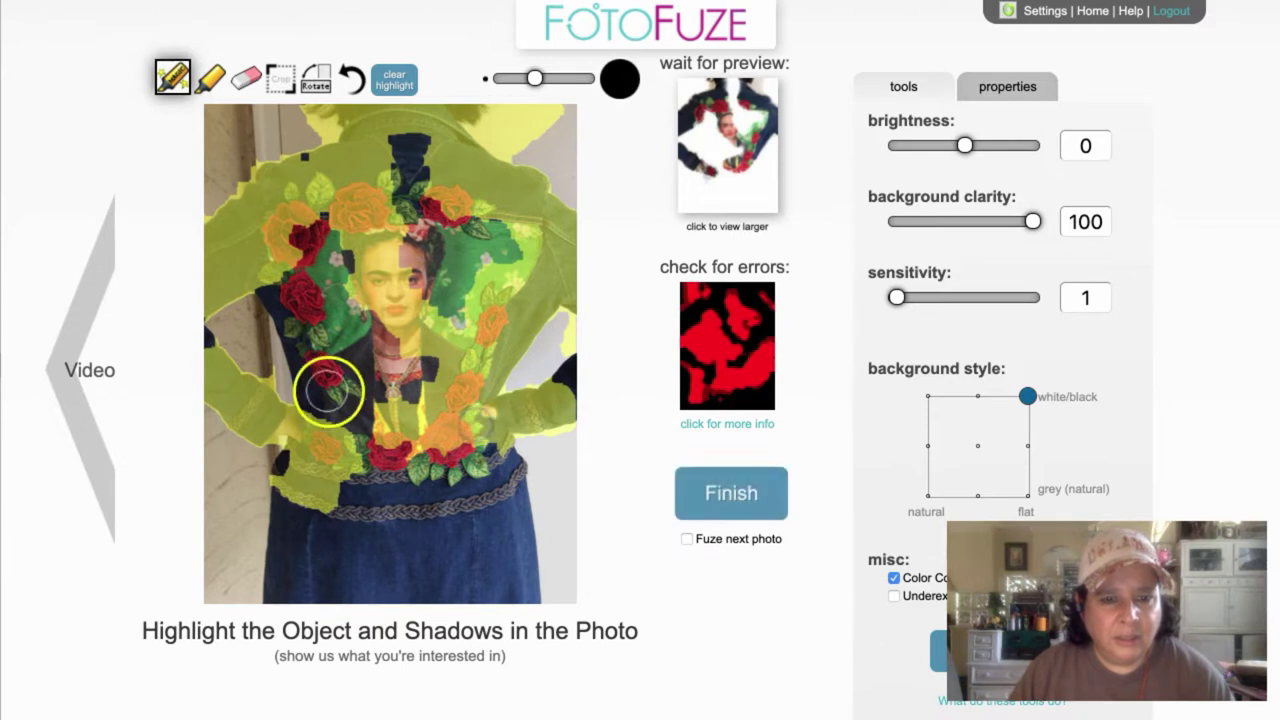
mouse_move(381, 394)
left_mouse_down()
mouse_move(326, 378)
mouse_move(311, 288)
mouse_move(282, 289)
mouse_move(308, 330)
mouse_move(328, 418)
mouse_move(305, 328)
mouse_move(395, 248)
mouse_move(415, 156)
mouse_move(333, 192)
mouse_move(309, 176)
mouse_move(327, 272)
mouse_move(332, 241)
mouse_move(311, 238)
mouse_move(453, 268)
mouse_move(496, 237)
mouse_move(507, 253)
mouse_move(435, 242)
mouse_move(427, 295)
mouse_move(452, 281)
mouse_move(439, 392)
mouse_move(374, 325)
mouse_move(379, 596)
mouse_move(381, 570)
mouse_move(332, 569)
mouse_move(299, 497)
mouse_move(291, 598)
mouse_move(469, 608)
mouse_move(512, 567)
mouse_move(488, 456)
mouse_move(510, 598)
mouse_move(510, 478)
left_mouse_up()
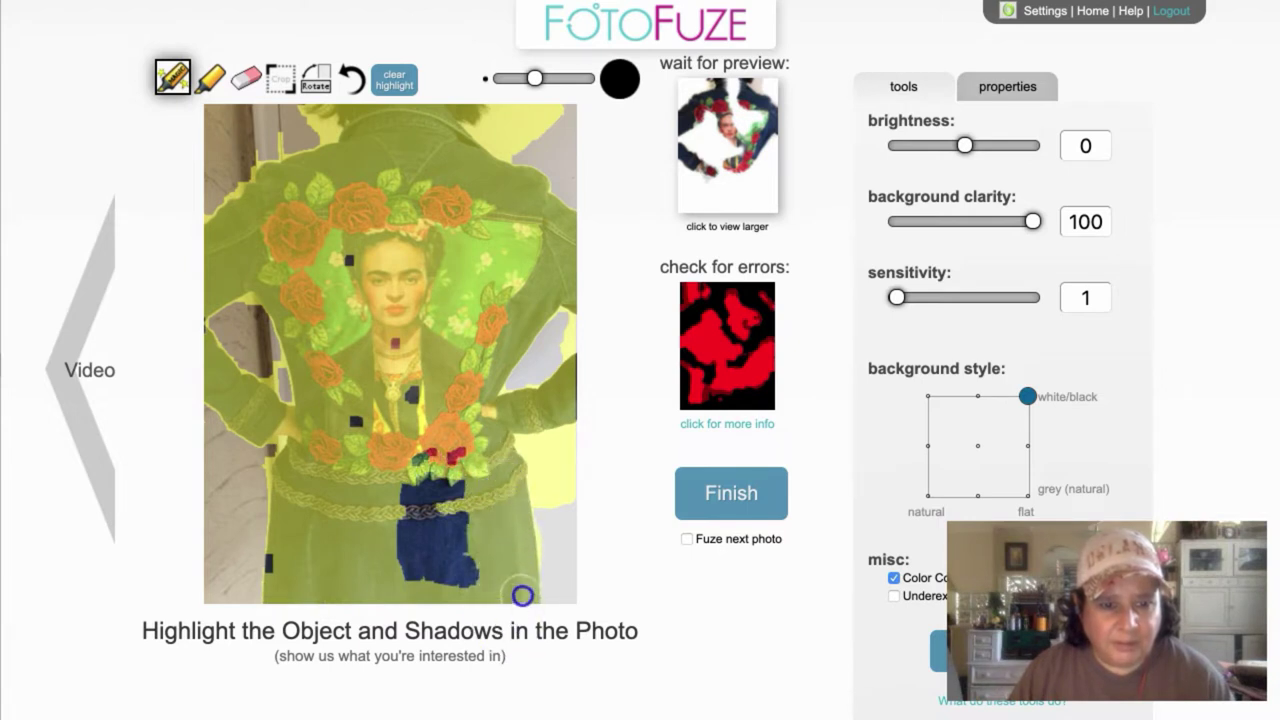
mouse_move(523, 596)
left_mouse_down()
mouse_move(434, 590)
mouse_move(426, 476)
mouse_move(411, 527)
mouse_move(432, 536)
mouse_move(459, 503)
mouse_move(466, 563)
mouse_move(447, 426)
mouse_move(366, 463)
left_mouse_up()
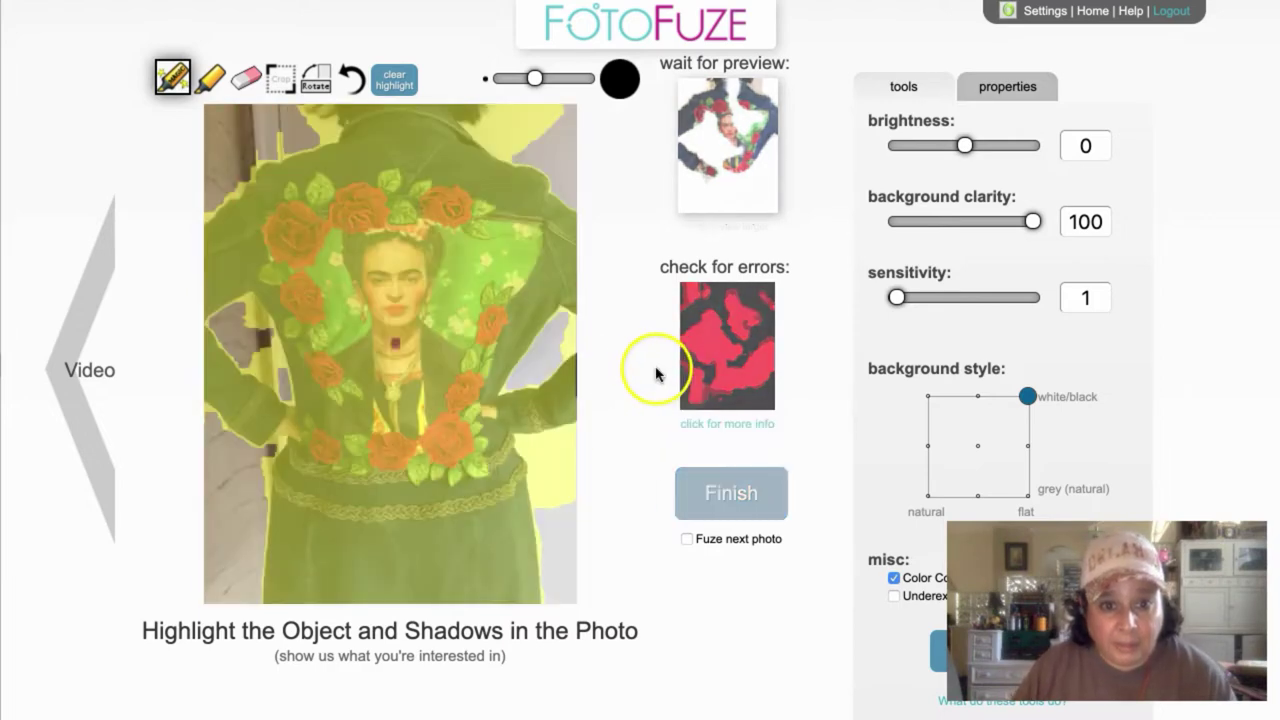
Dismiss FotoFuze's Error Overlay notice and process the jacket photo onto a plain white background
left_click(716, 356)
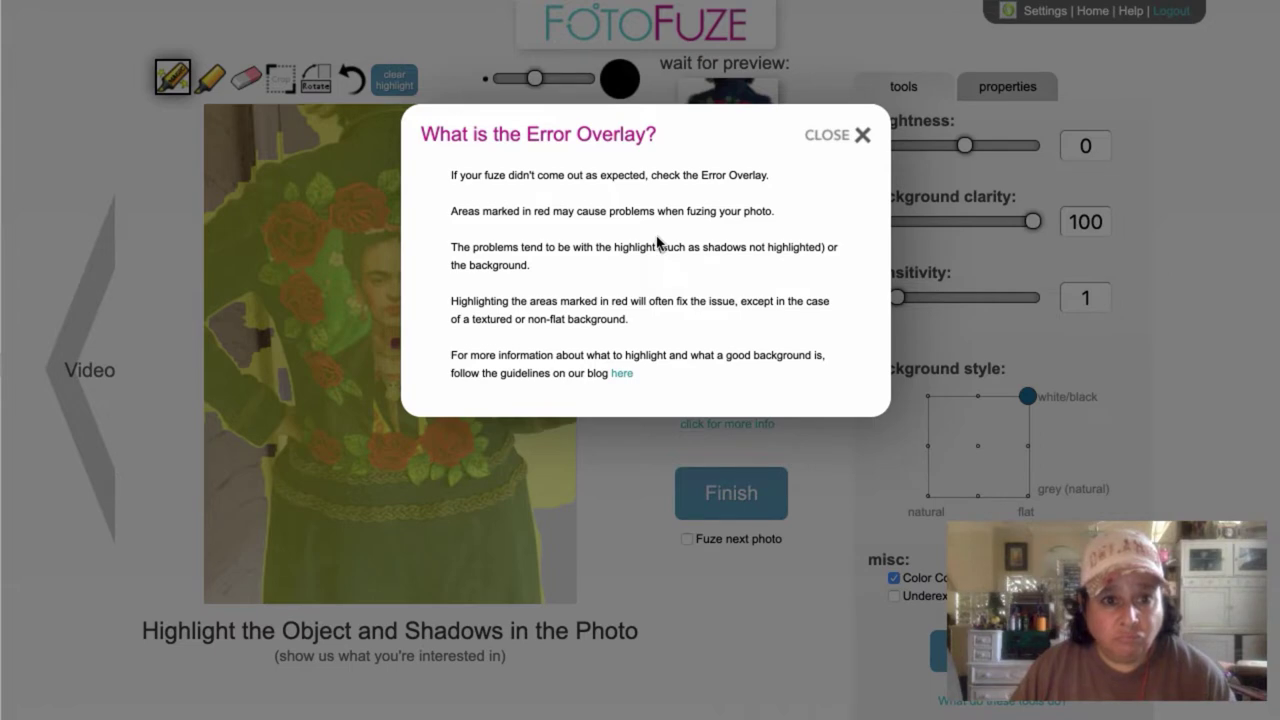
left_click(823, 131)
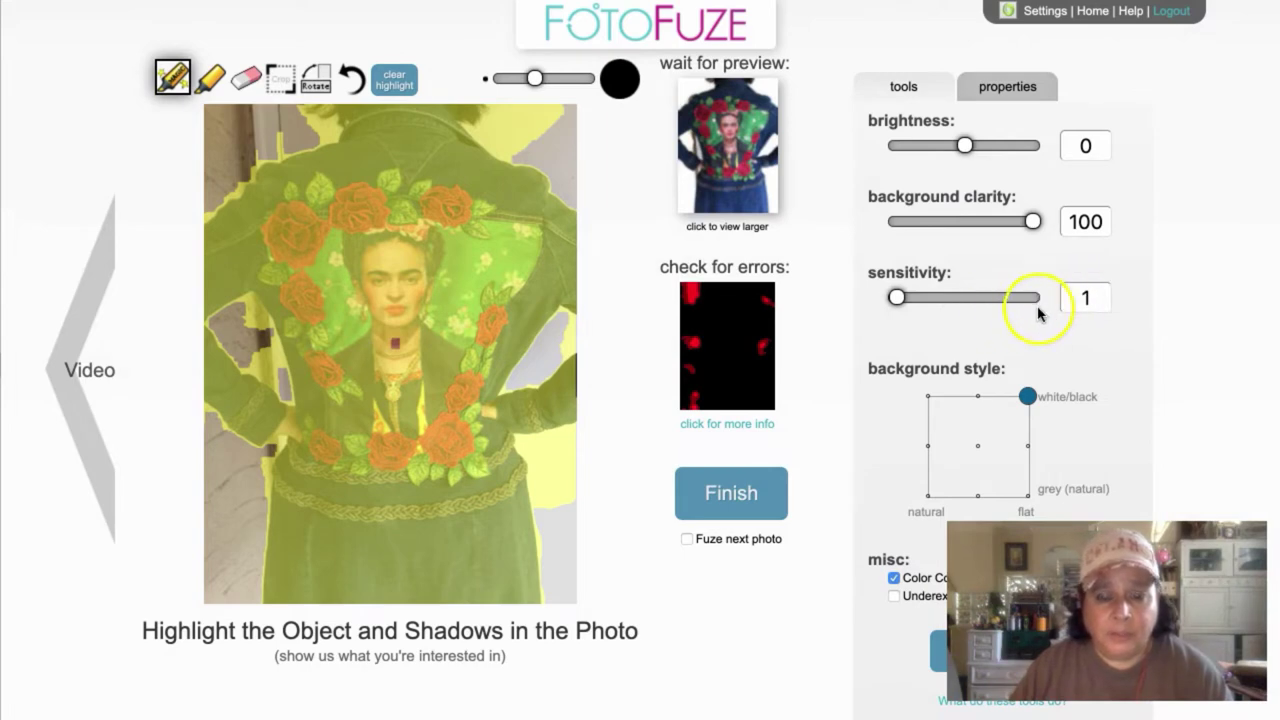
left_click(740, 492)
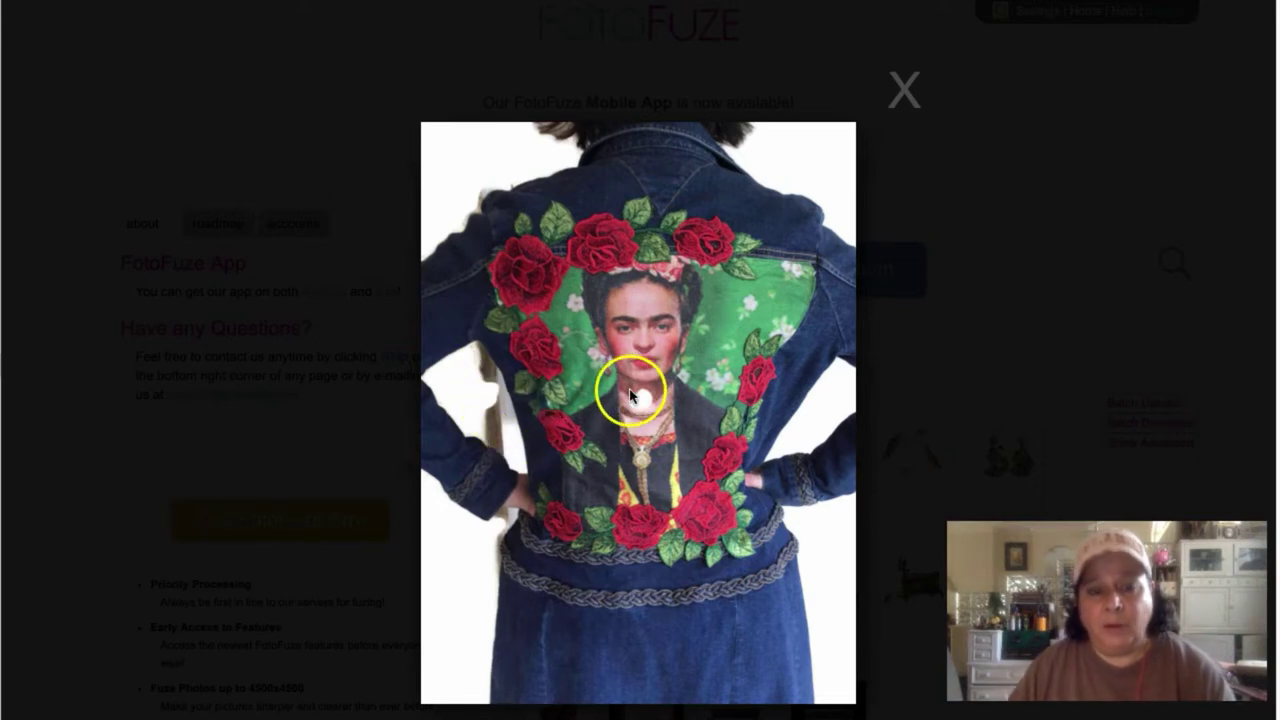
Close the FotoFuze preview and select the jacket photo on the Canva pin
left_click(903, 90)
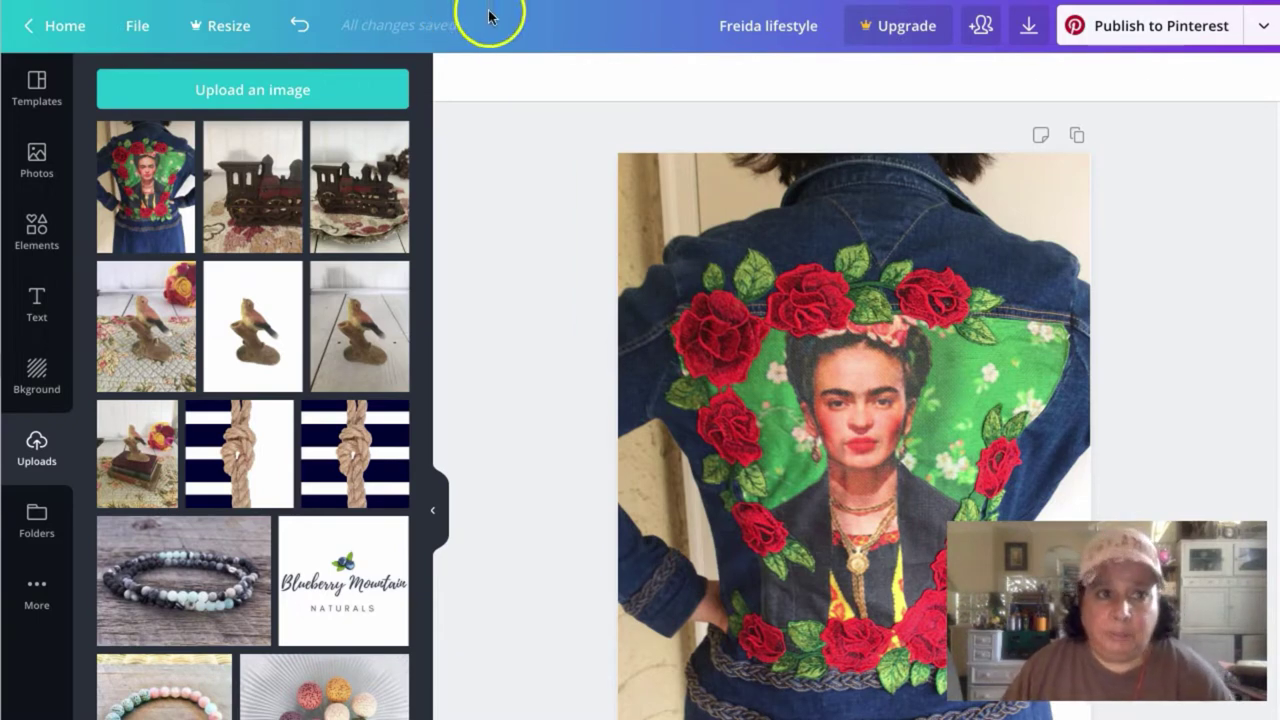
key("ctrl+Tab")
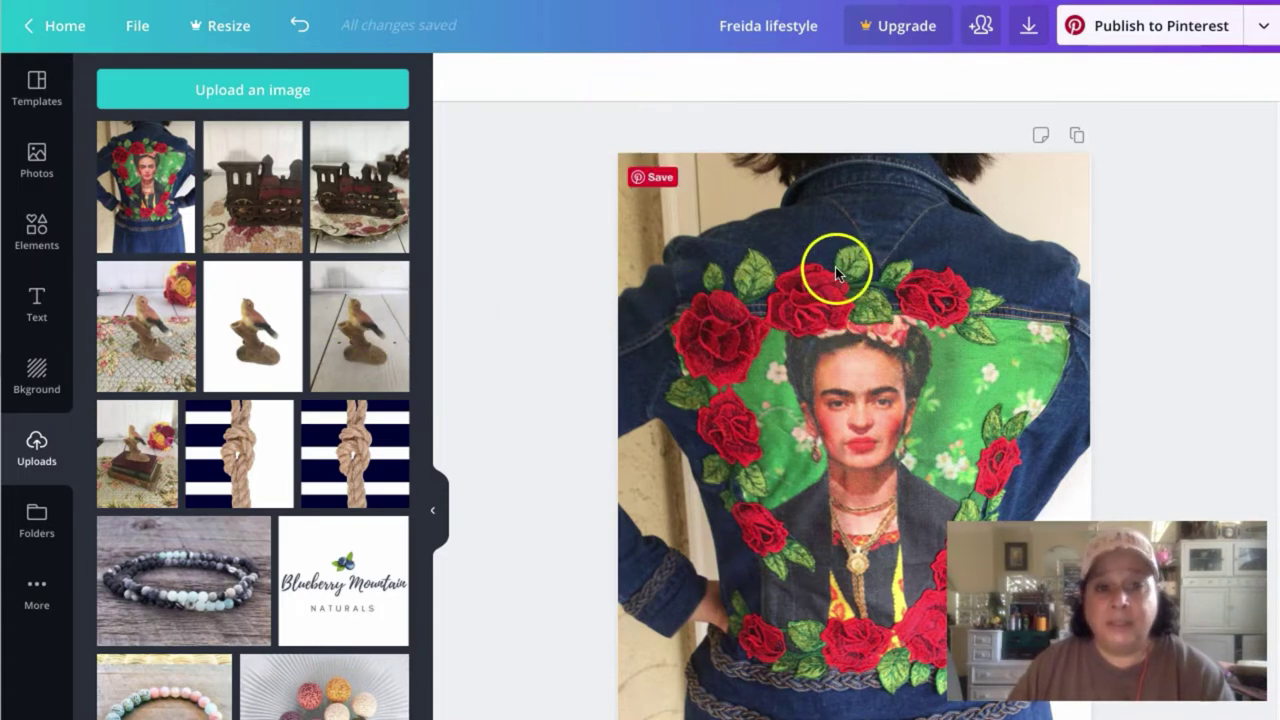
right_click(854, 333)
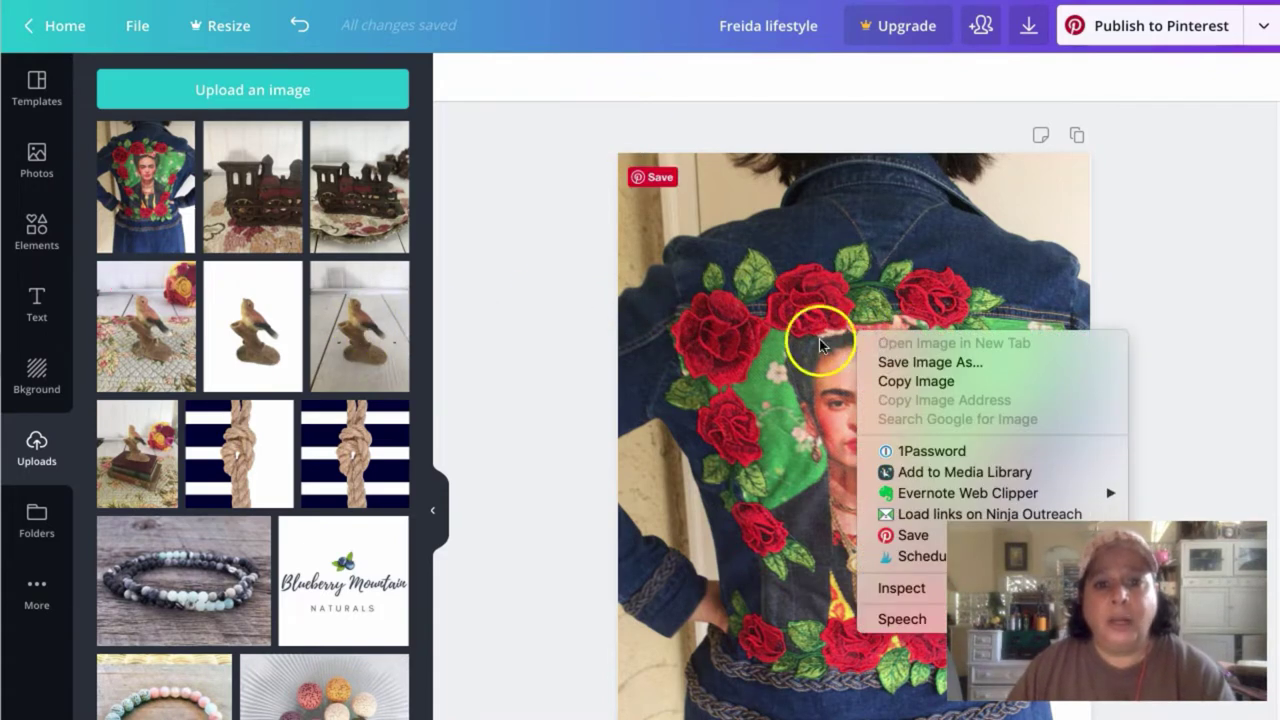
left_click(754, 309)
left_click(791, 294)
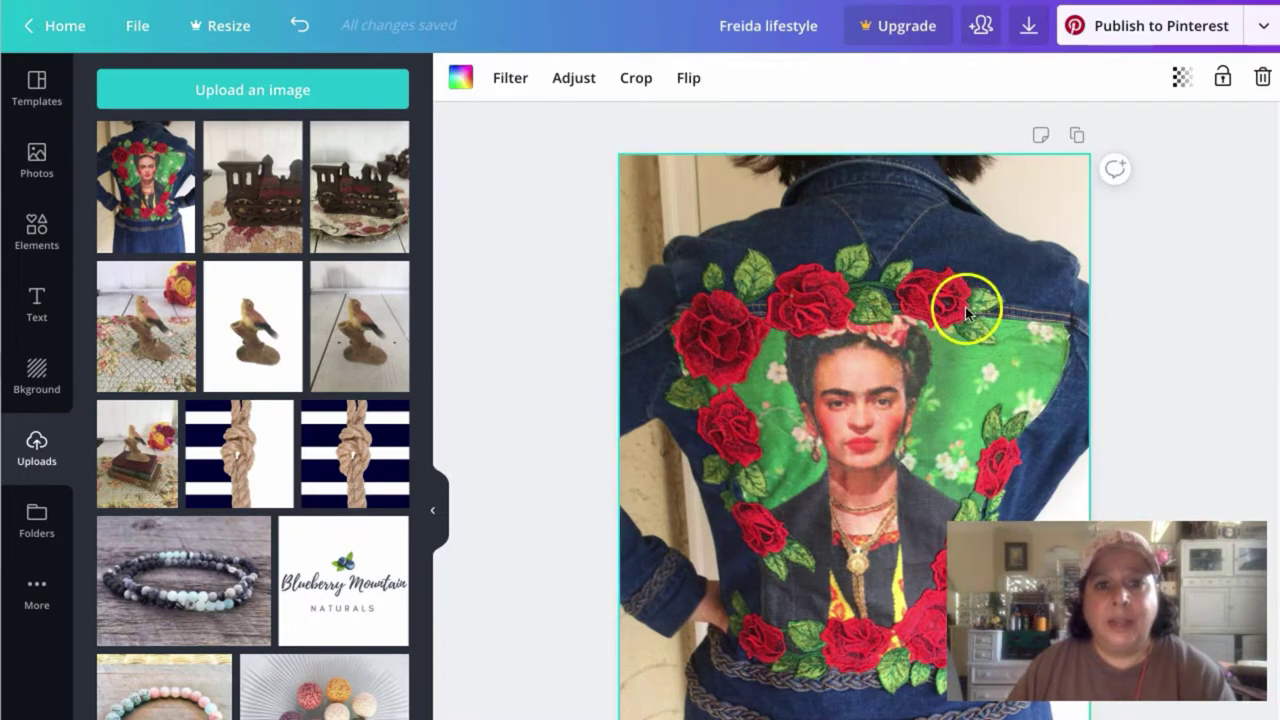
Crop the jacket photo, enlarging and shifting it so the Frida patch and roses fill the pin
double_click(1012, 250)
left_click(1047, 224)
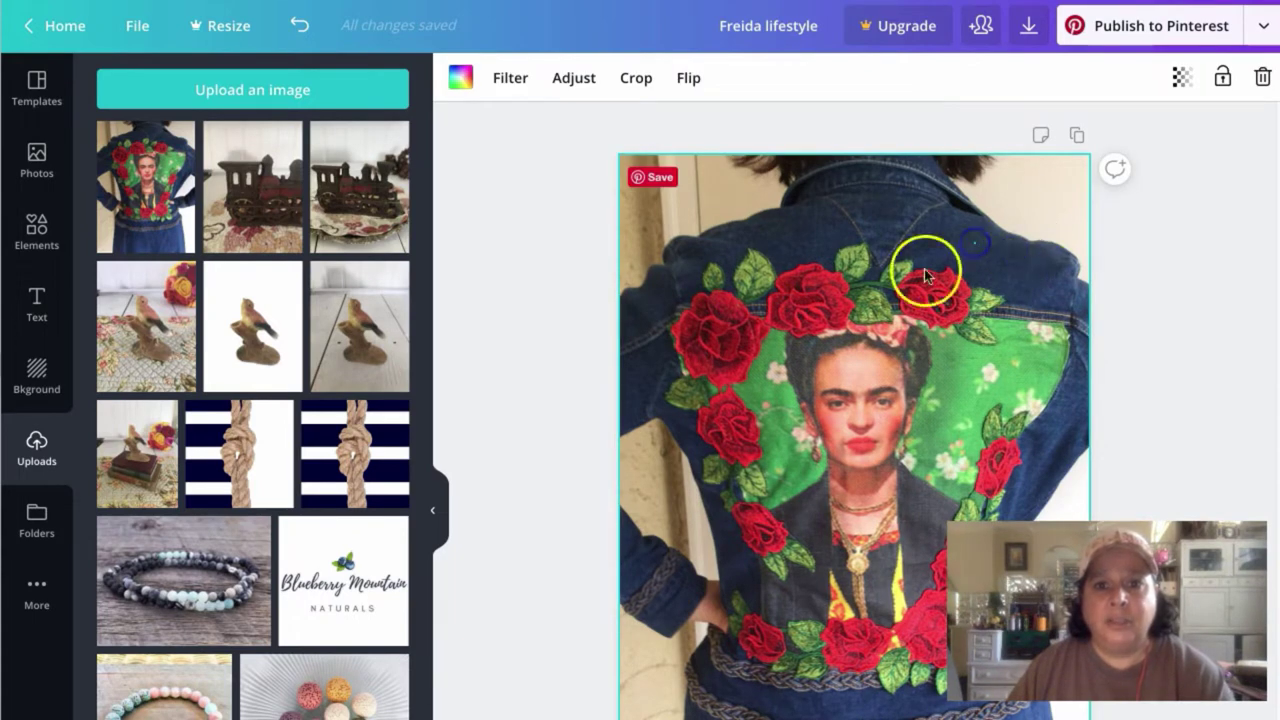
double_click(845, 355)
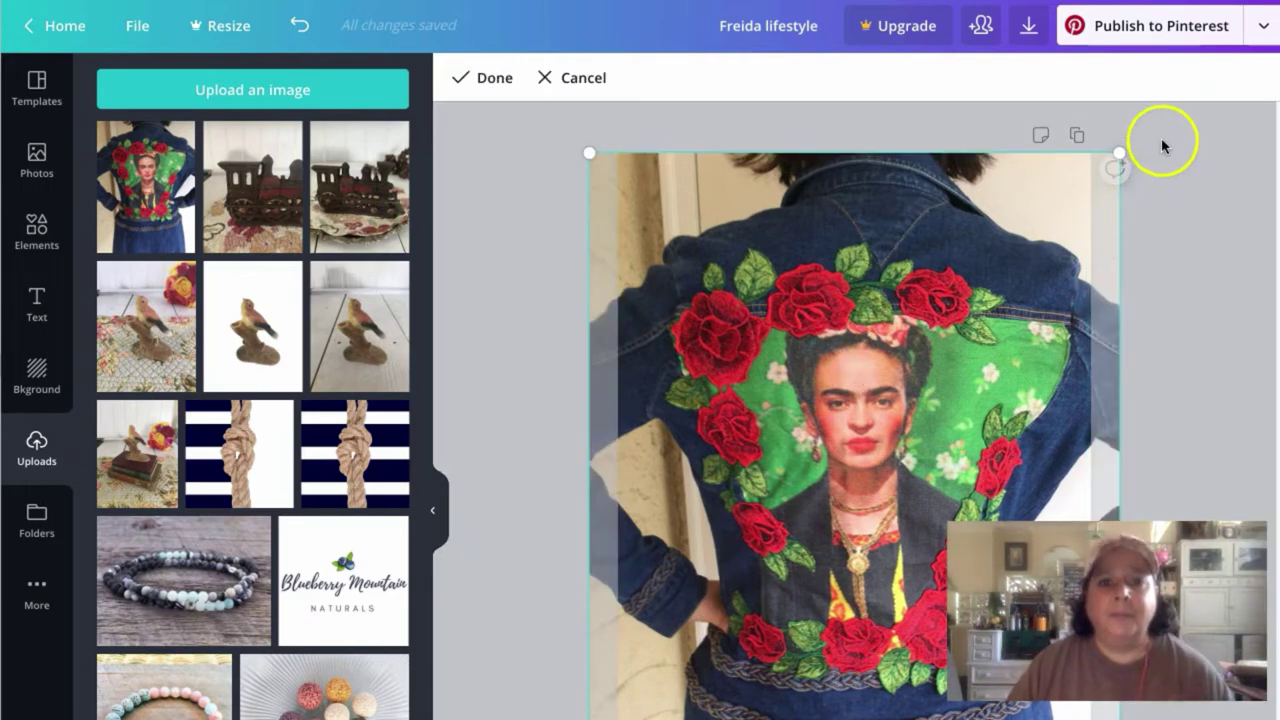
left_click_drag(1117, 152, 1183, 80)
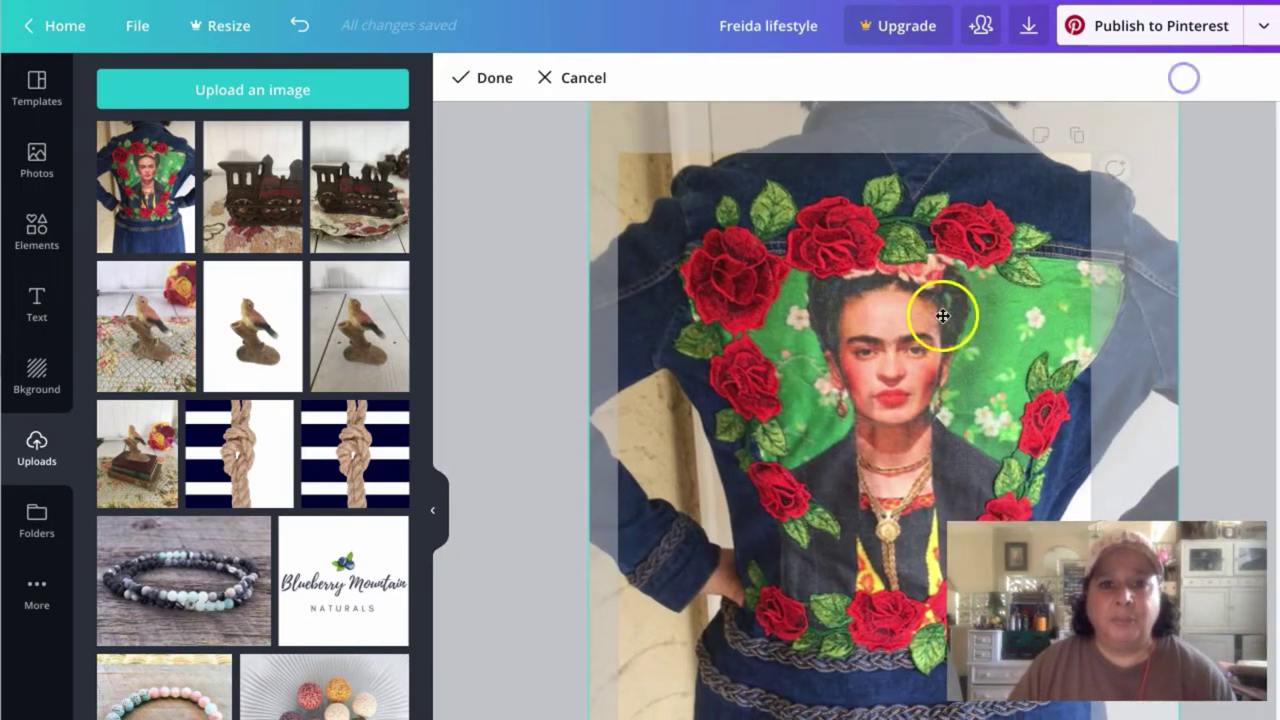
left_click_drag(942, 316, 878, 358)
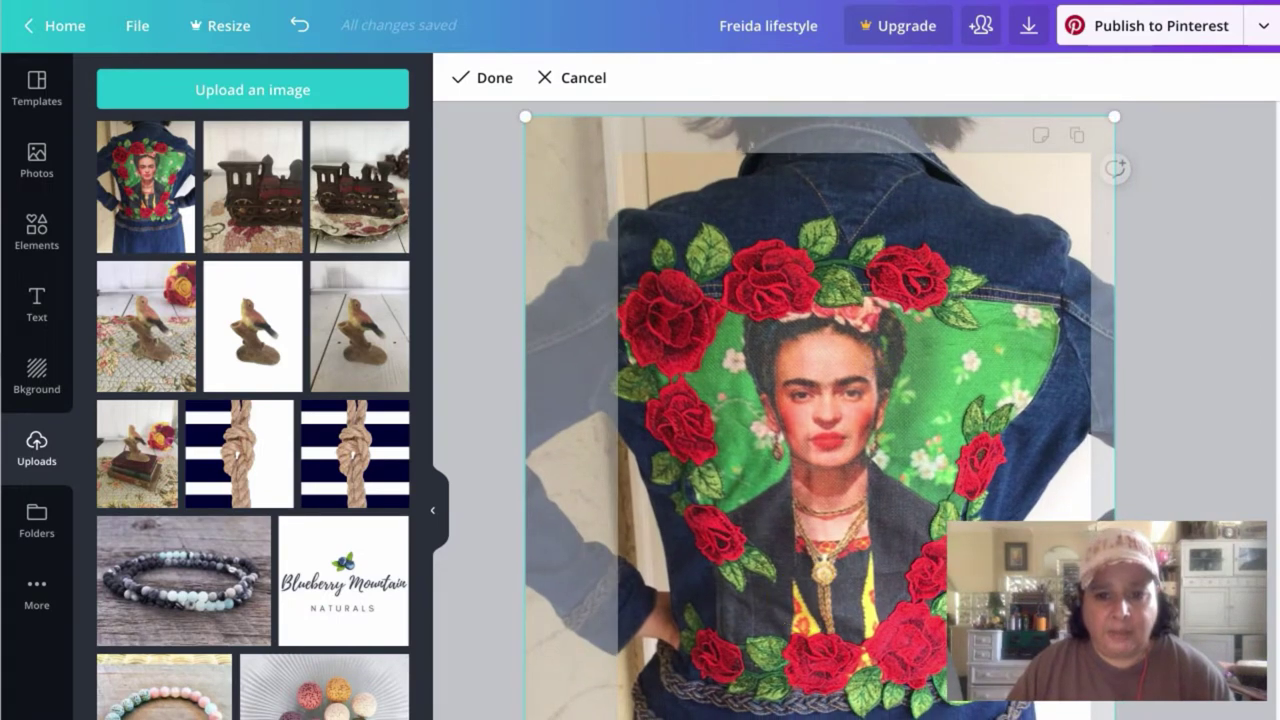
left_click_drag(1114, 117, 1160, 98)
mouse_move(845, 700)
left_mouse_down()
mouse_move(841, 640)
mouse_move(843, 719)
left_mouse_up()
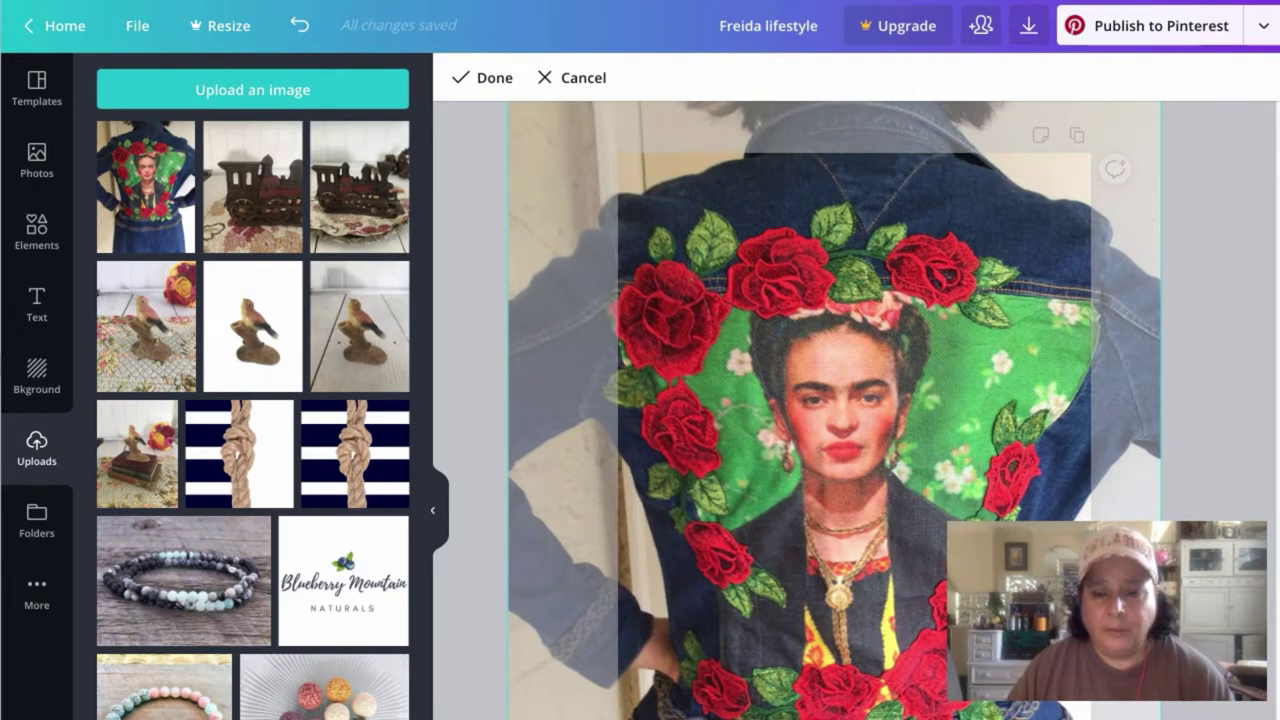
left_click(471, 438)
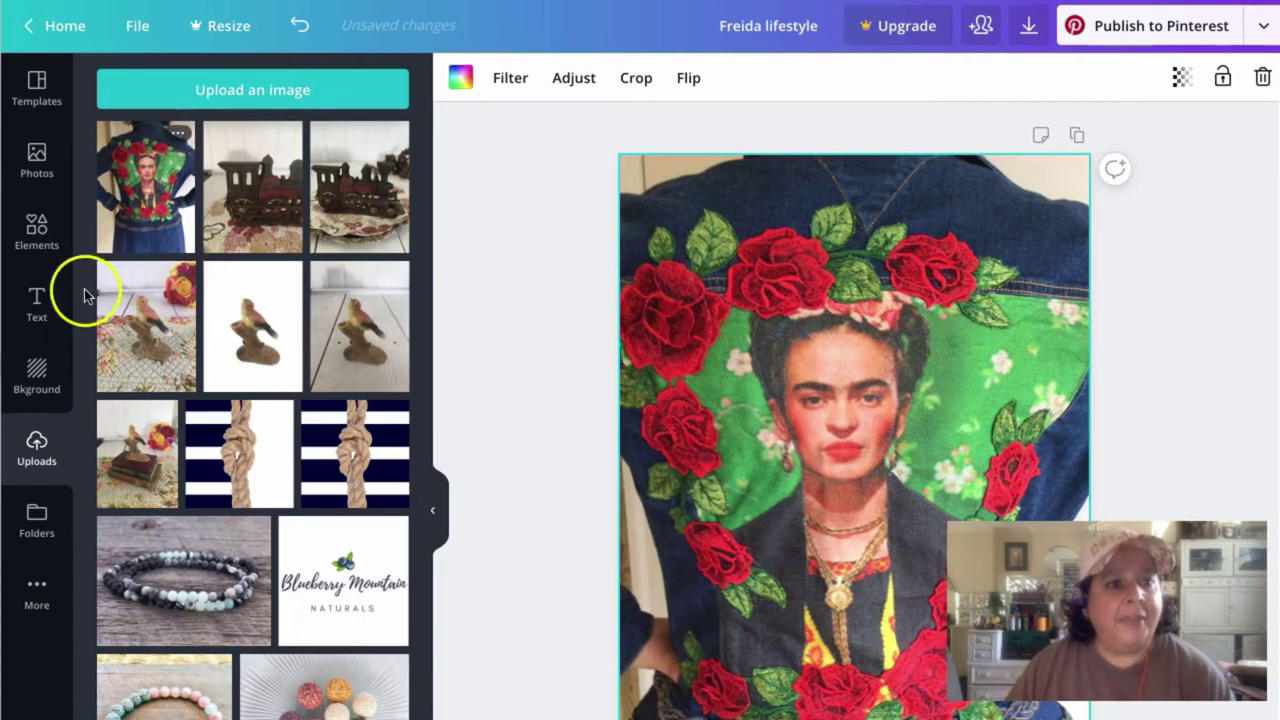
Place a grey rectangle from Elements, shrink it into a thin bar, and move it near the top-left
left_click(38, 228)
left_click_drag(128, 222, 691, 326)
left_click_drag(860, 635, 755, 319)
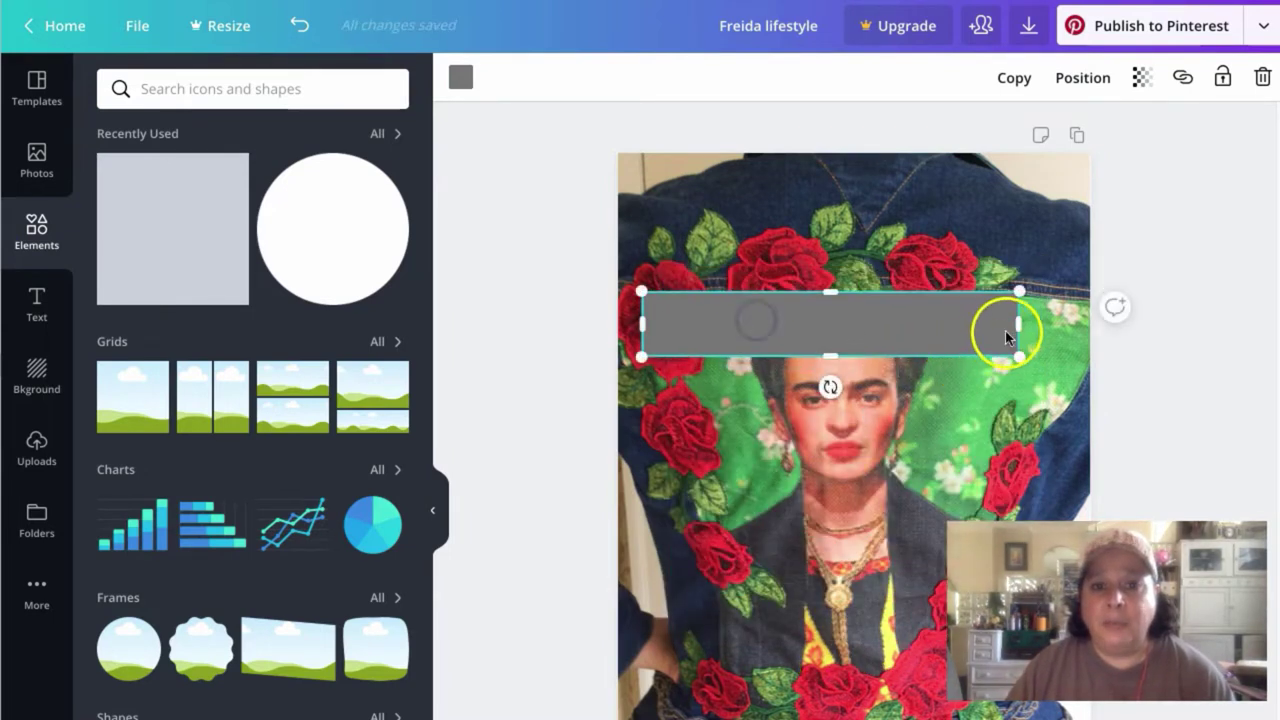
left_click_drag(1003, 325, 871, 322)
left_click_drag(757, 356, 757, 335)
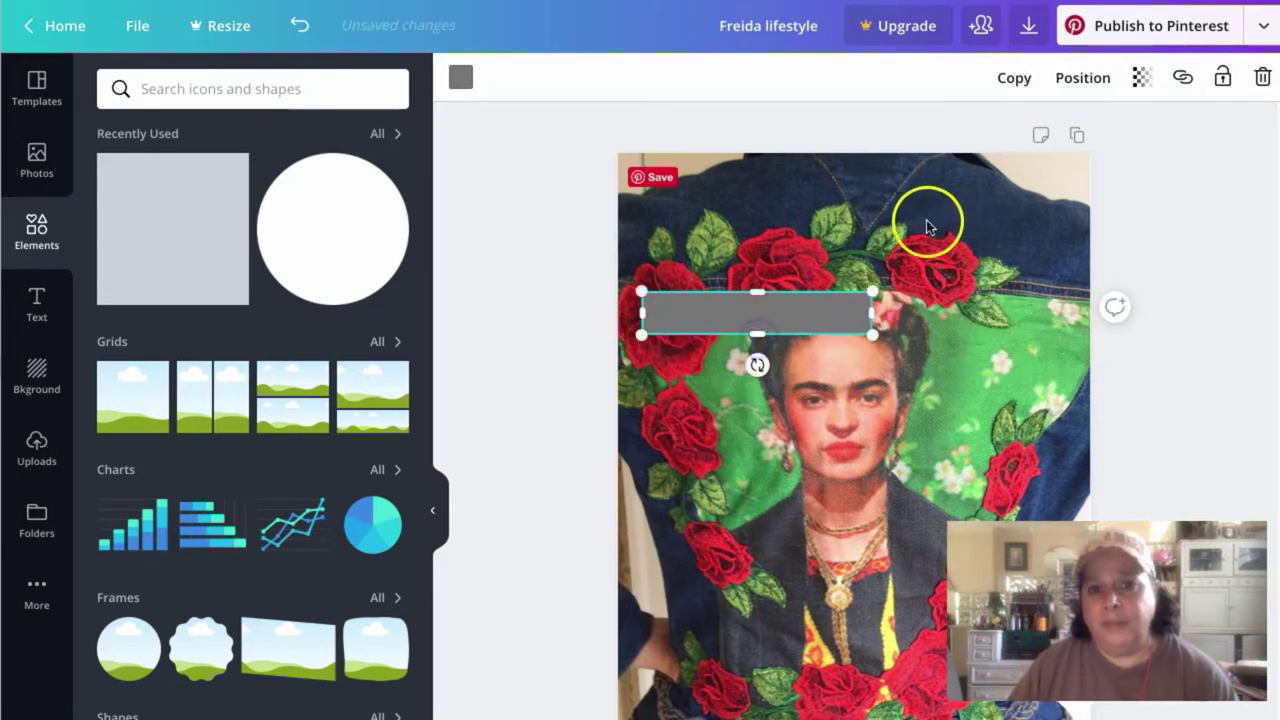
left_click_drag(713, 299, 709, 220)
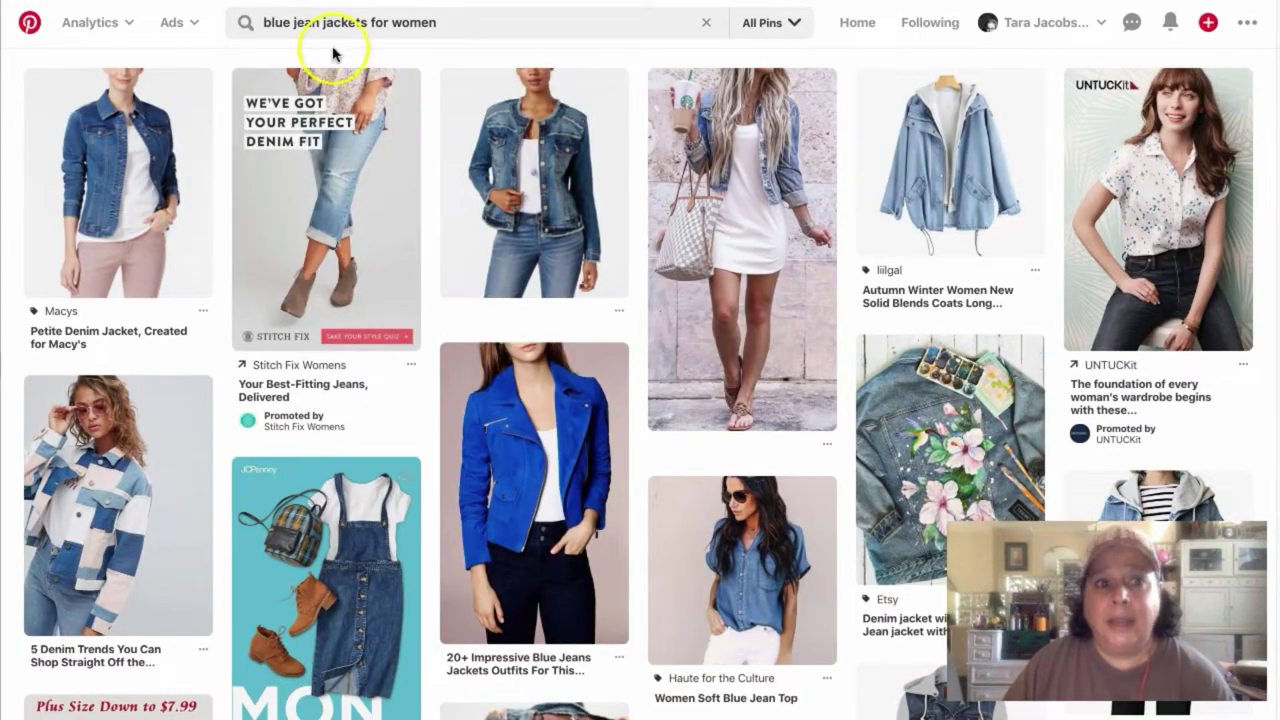
Look over the Pinterest 'blue jean jackets for women' search results
mouse_move(304, 122)
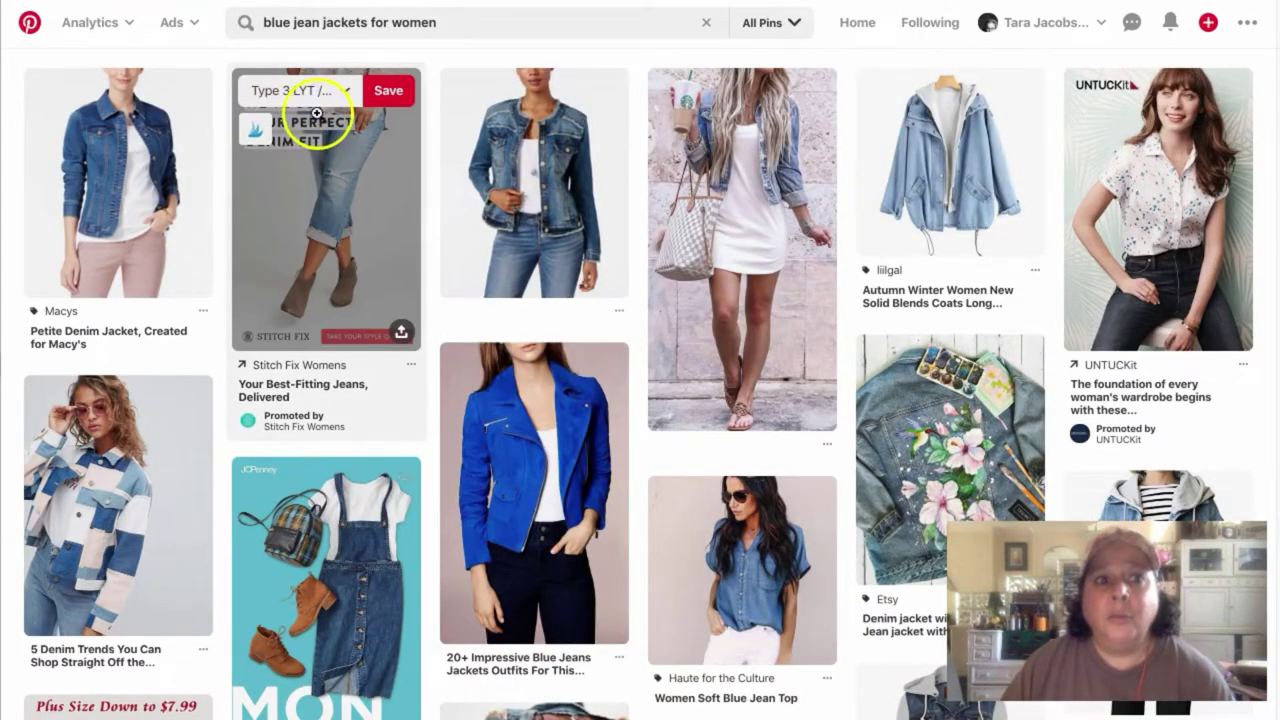
left_click_drag(308, 138, 271, 143)
mouse_move(268, 160)
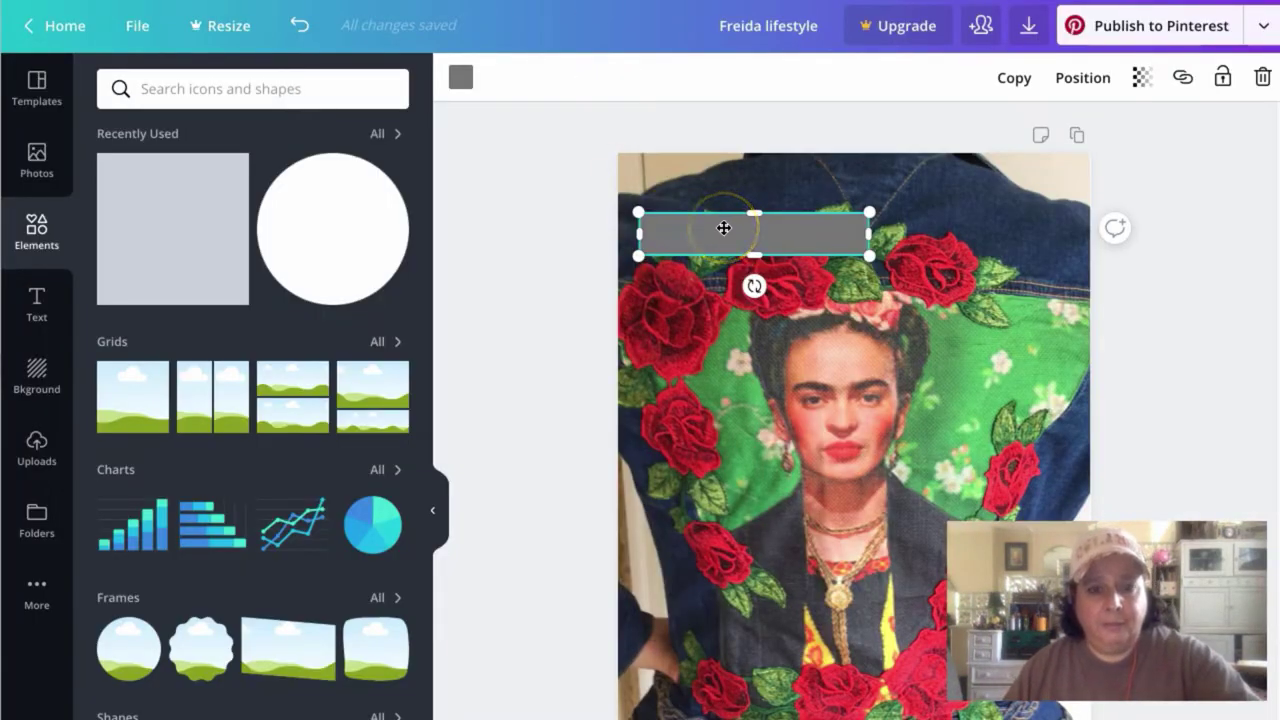
Duplicate the grey bar twice and space the three stacked bars evenly using Position
key("ctrl+d")
key("ctrl+d")
left_click(751, 253)
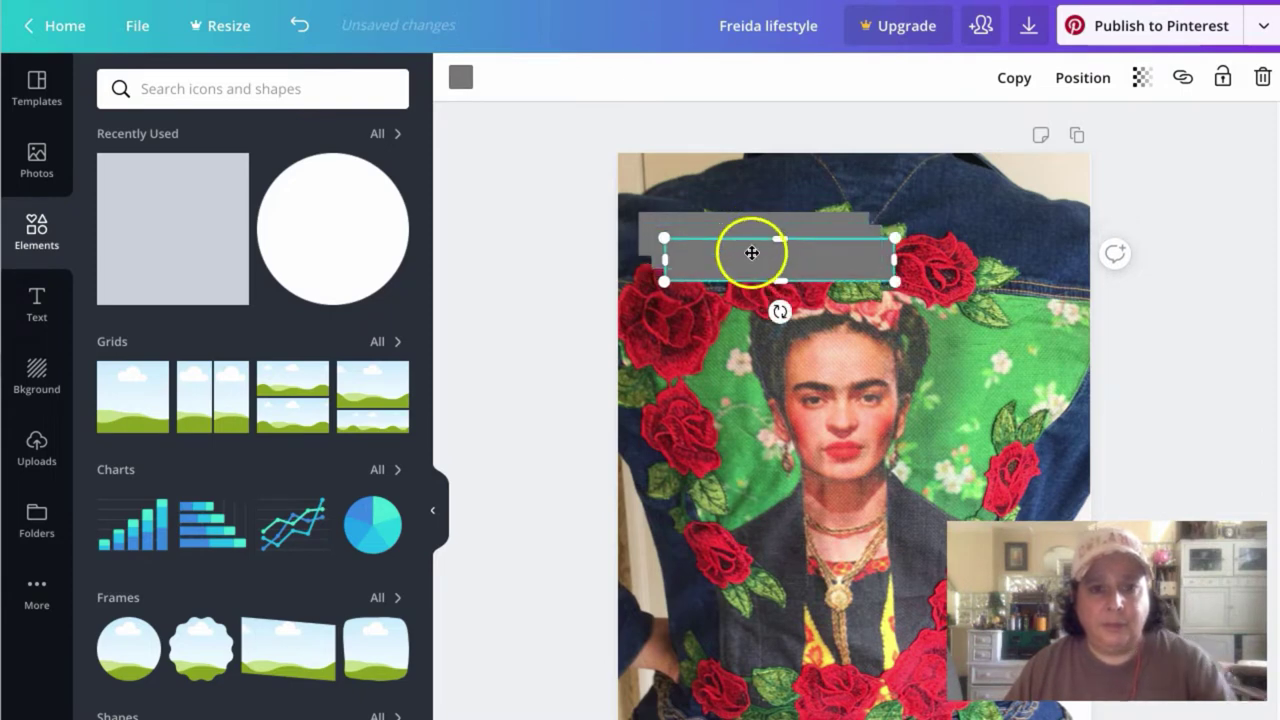
left_click_drag(747, 269, 720, 337)
left_click(729, 257)
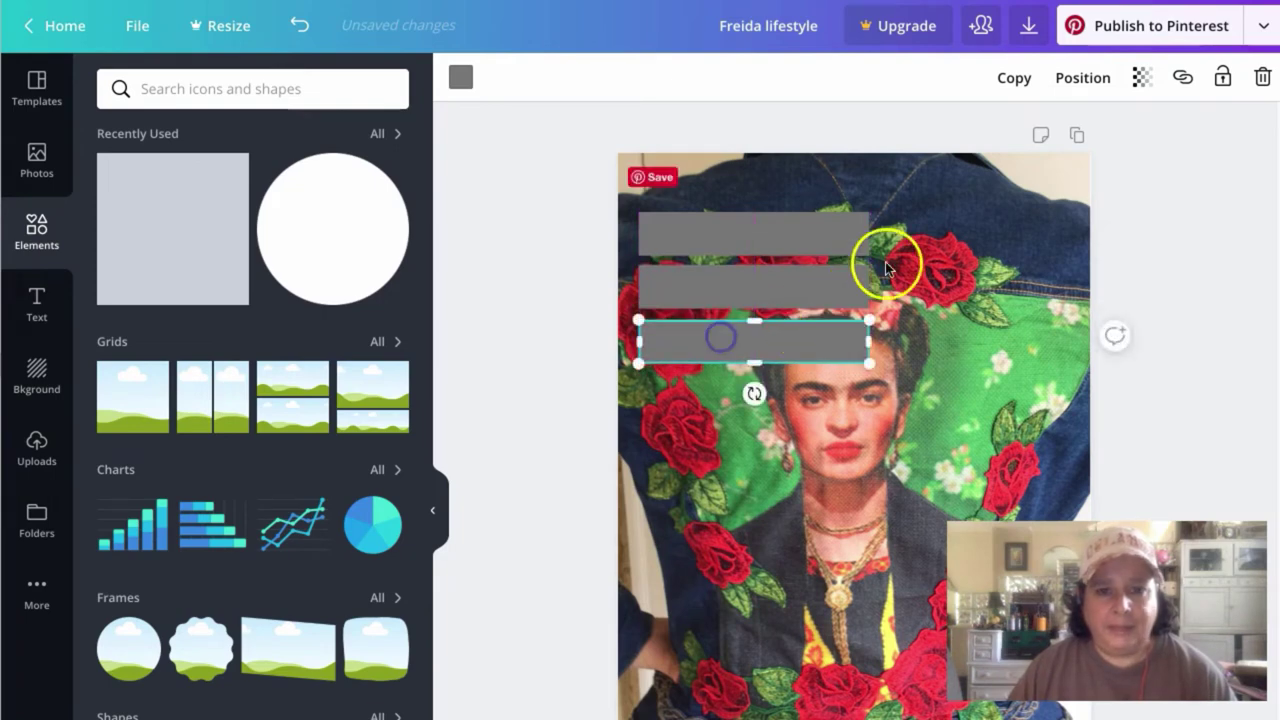
left_click(787, 283, "shift")
left_click(780, 232, "shift")
left_click(1110, 80)
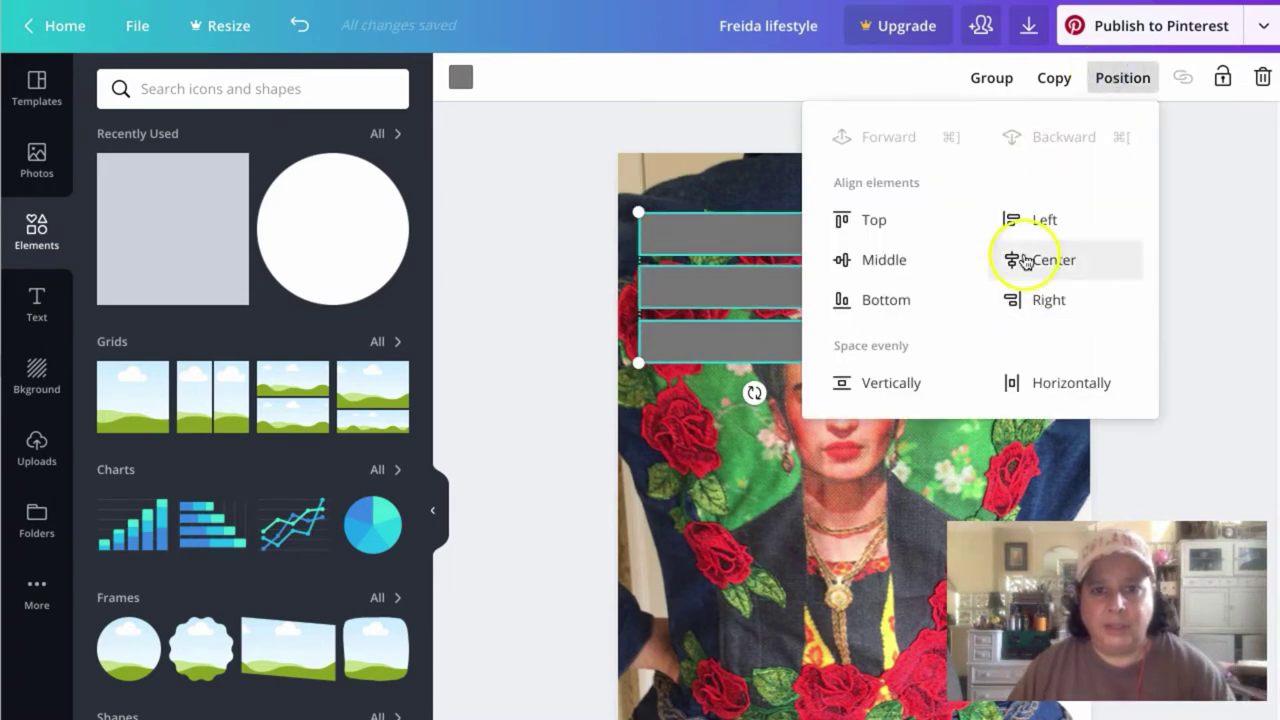
left_click(874, 382)
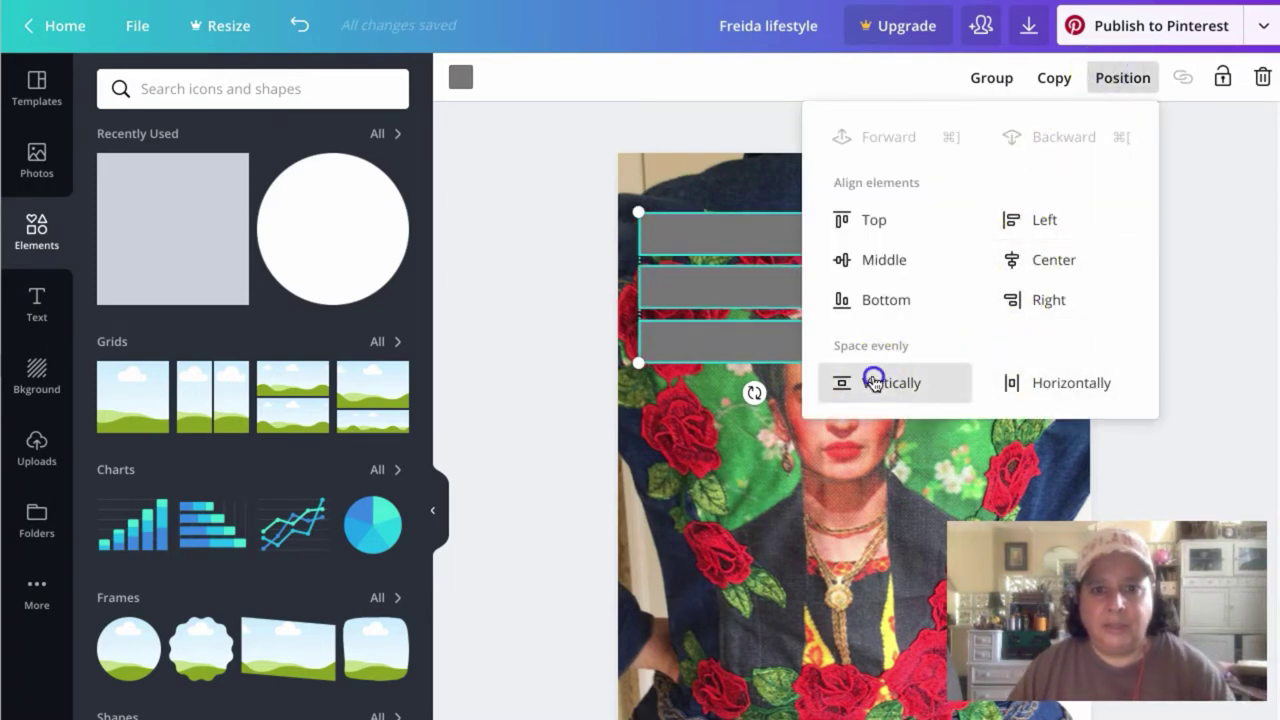
left_click(1040, 384)
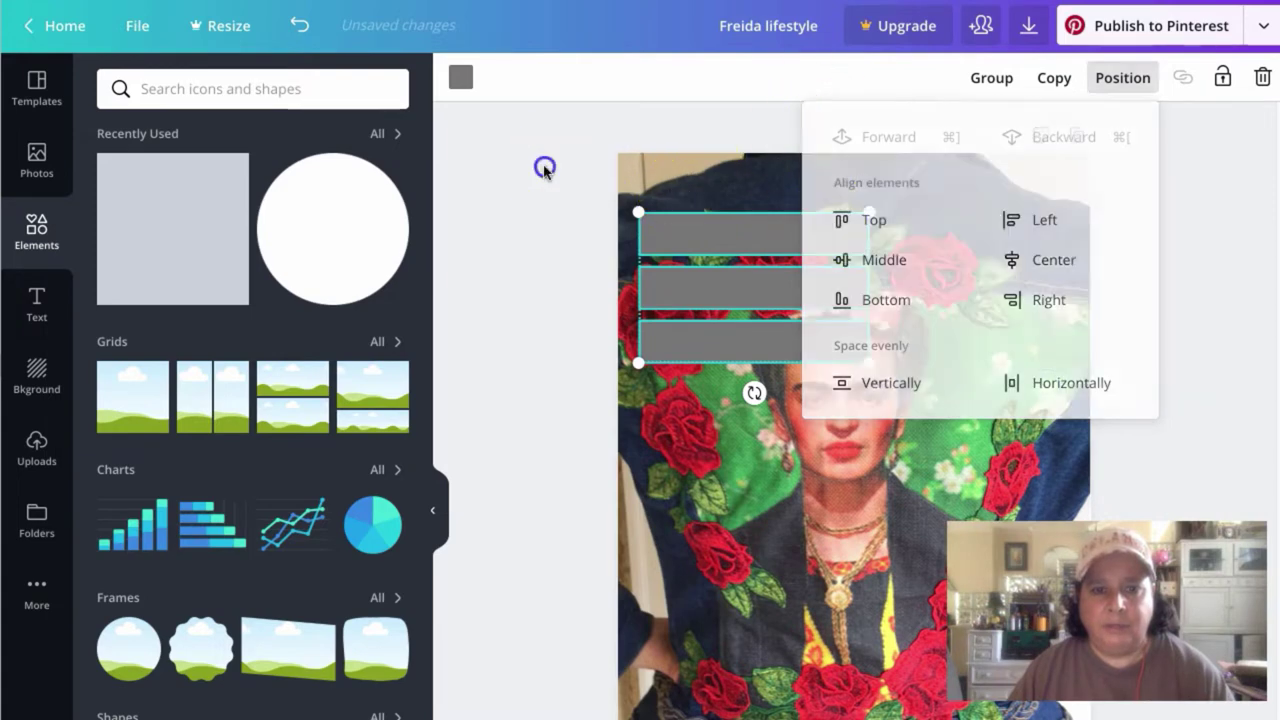
left_click(543, 166)
Select all three bars and change their colour to white
left_click(785, 237)
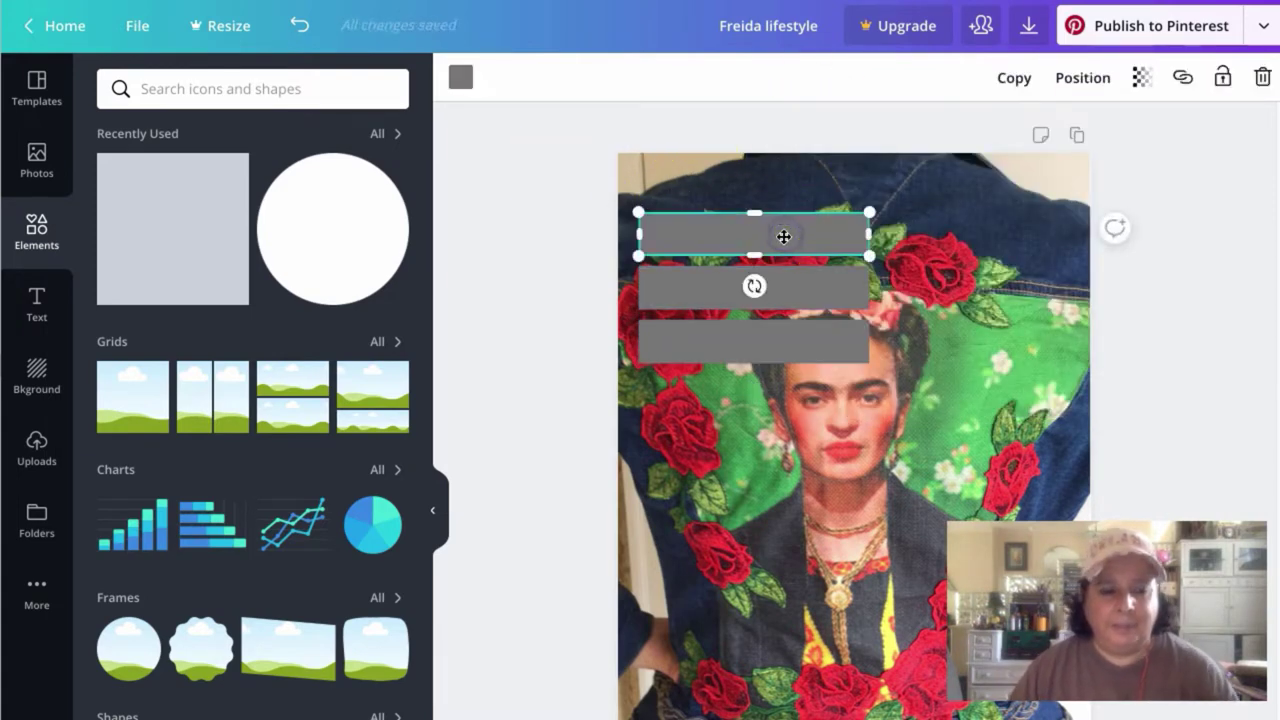
left_click(789, 280, "shift")
left_click(766, 348, "shift")
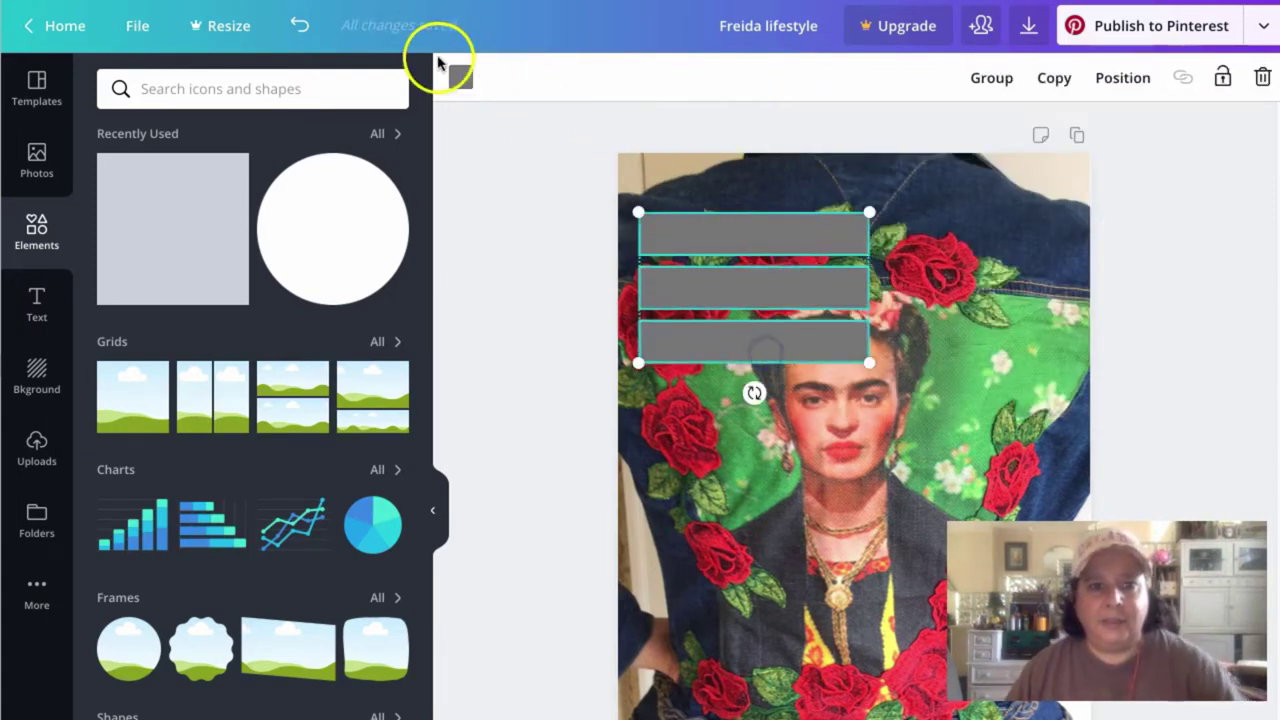
left_click(460, 82)
left_click(226, 155)
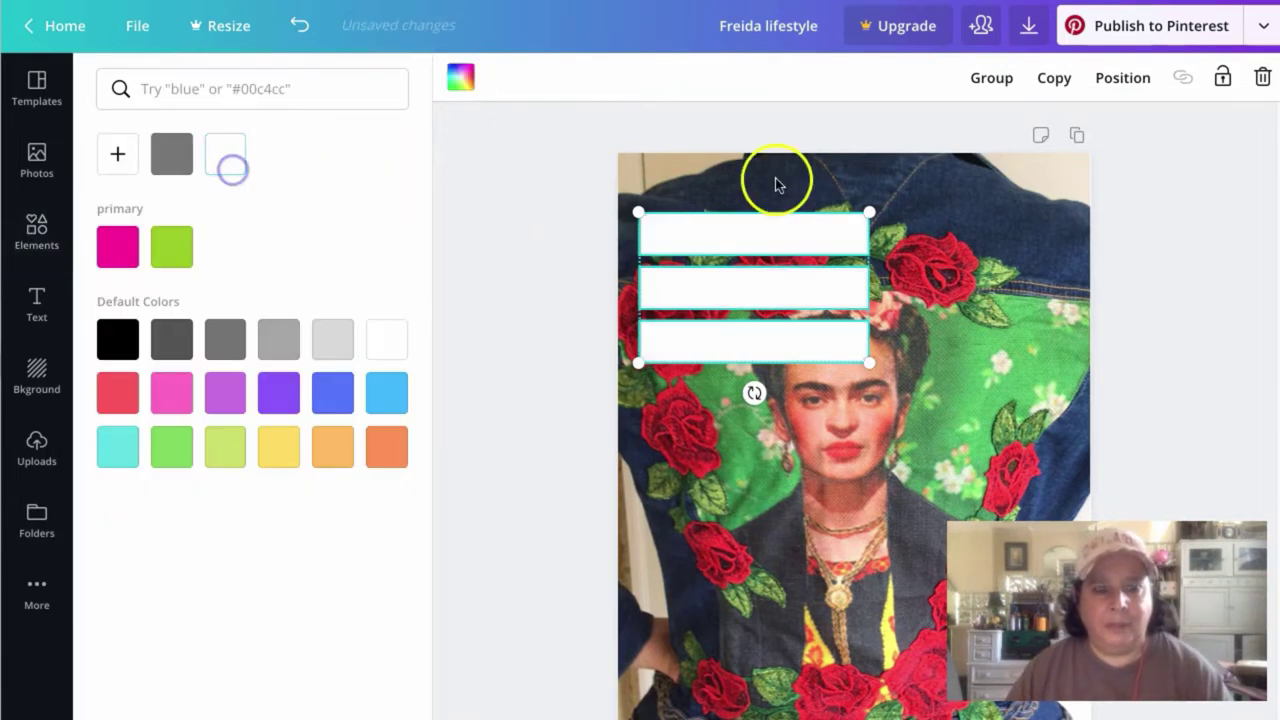
left_click(1135, 206)
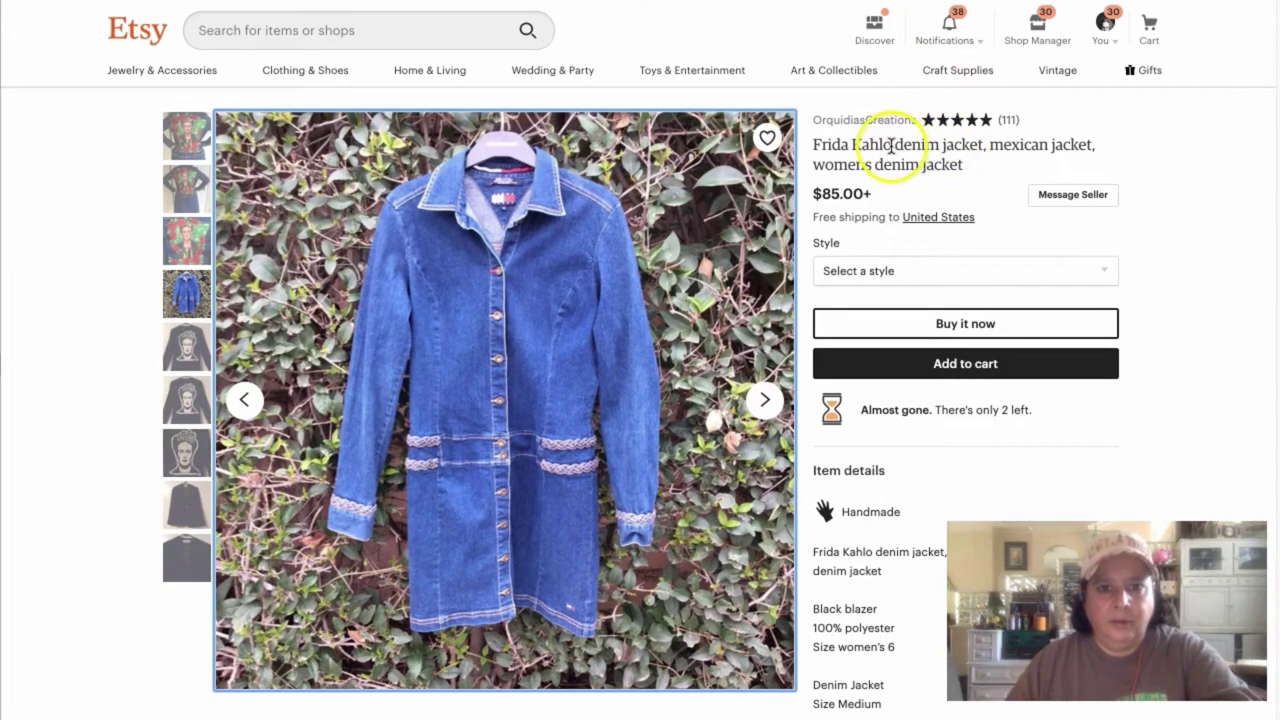
Select the word 'Kahlo' in the Etsy listing title
left_click_drag(891, 145, 852, 144)
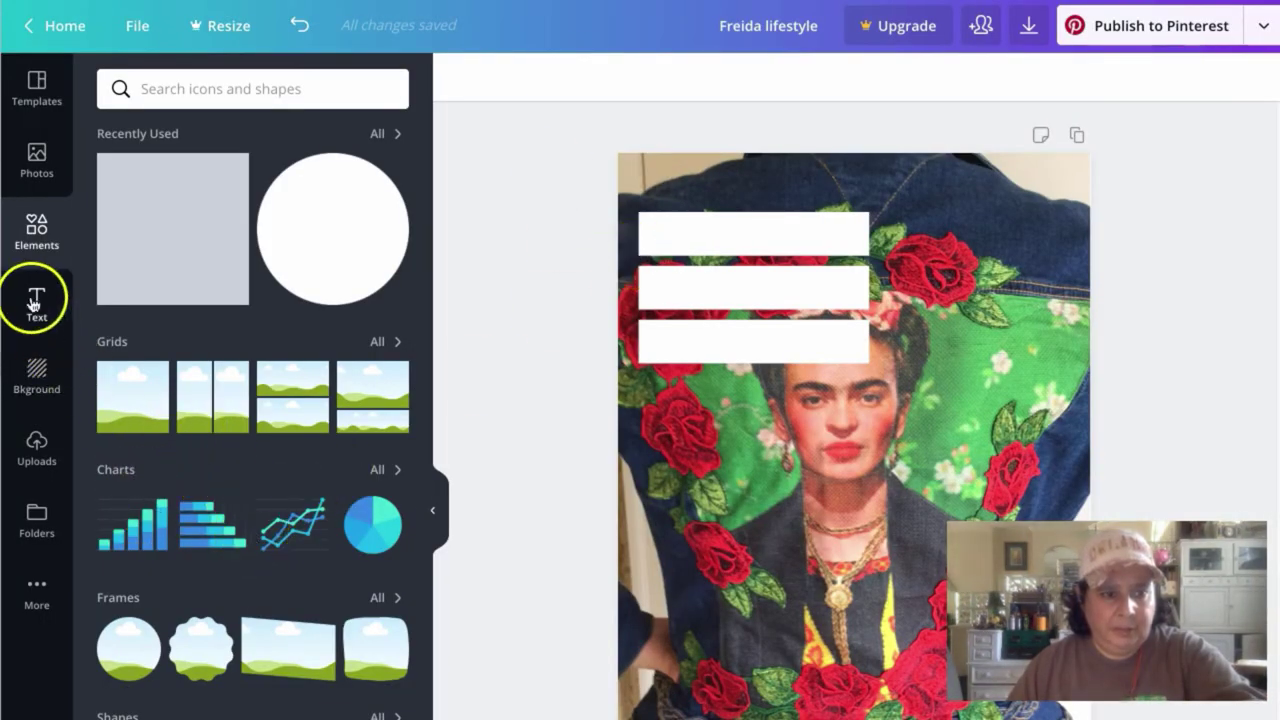
Add a heading text box to the pin and set its font to Alegreya Sans Black
left_click(33, 302)
left_click(168, 165)
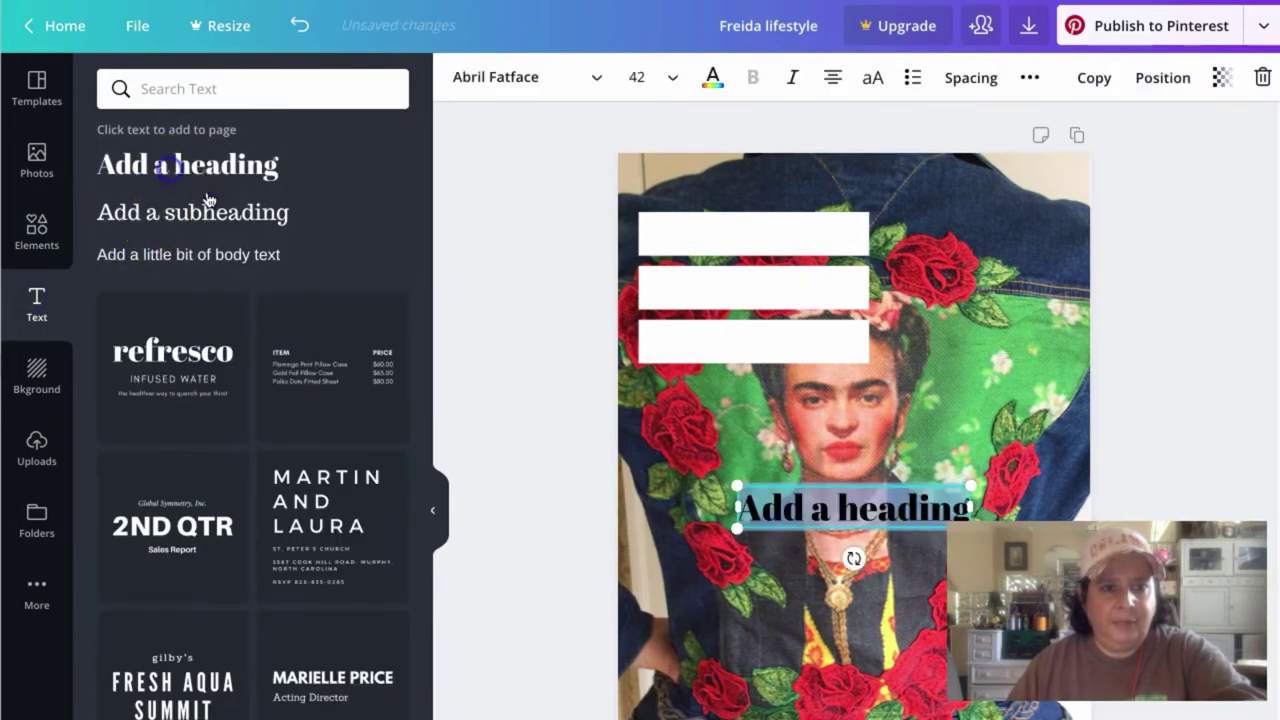
left_click(494, 77)
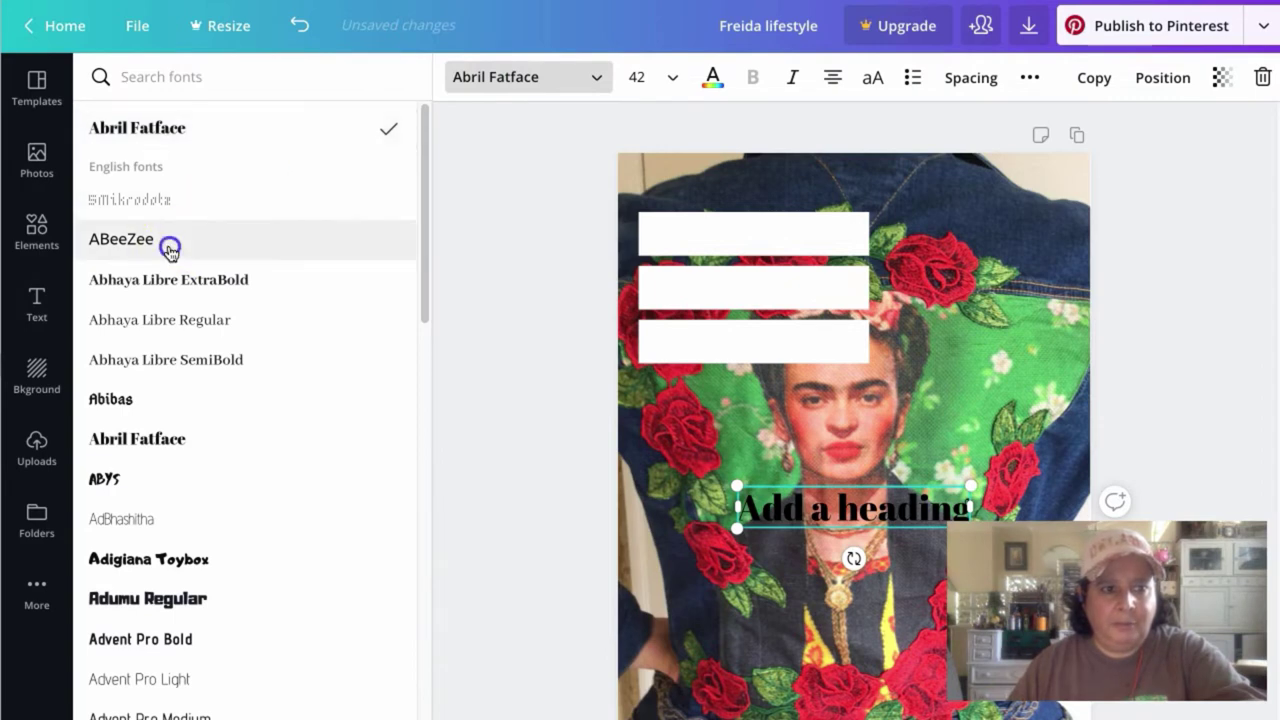
left_click(168, 242)
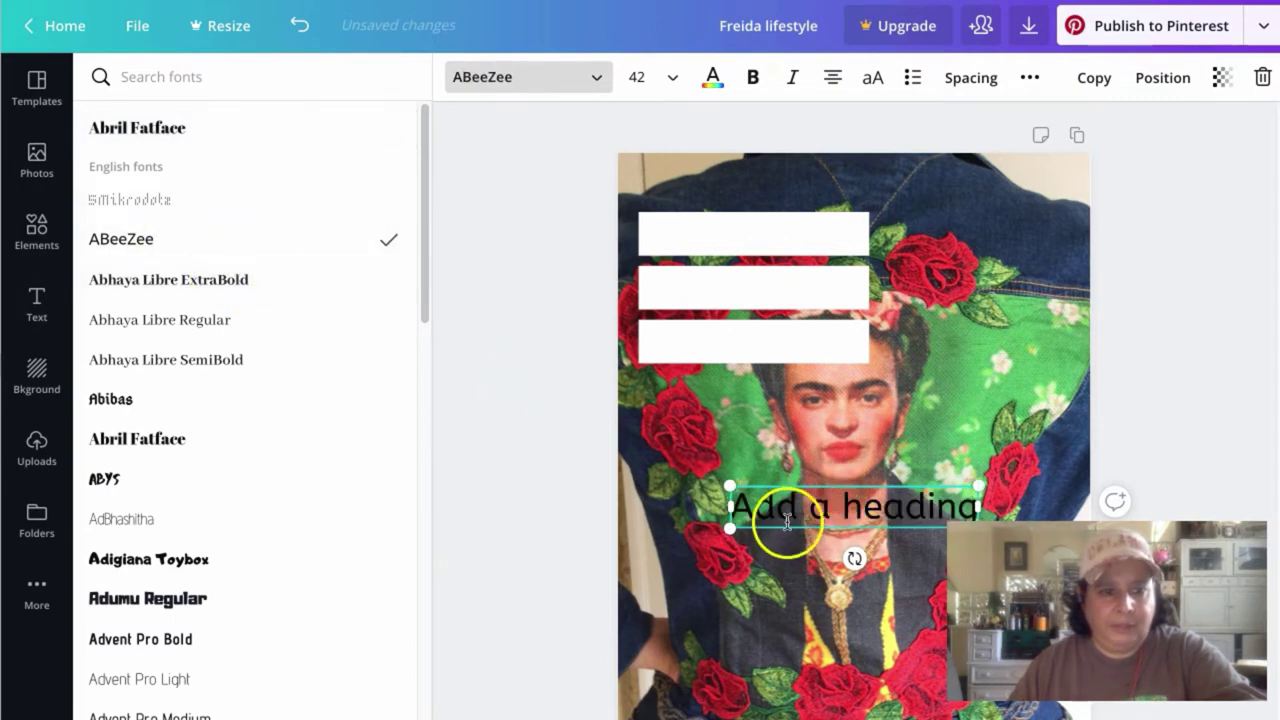
scroll(162, 470, "down", 5)
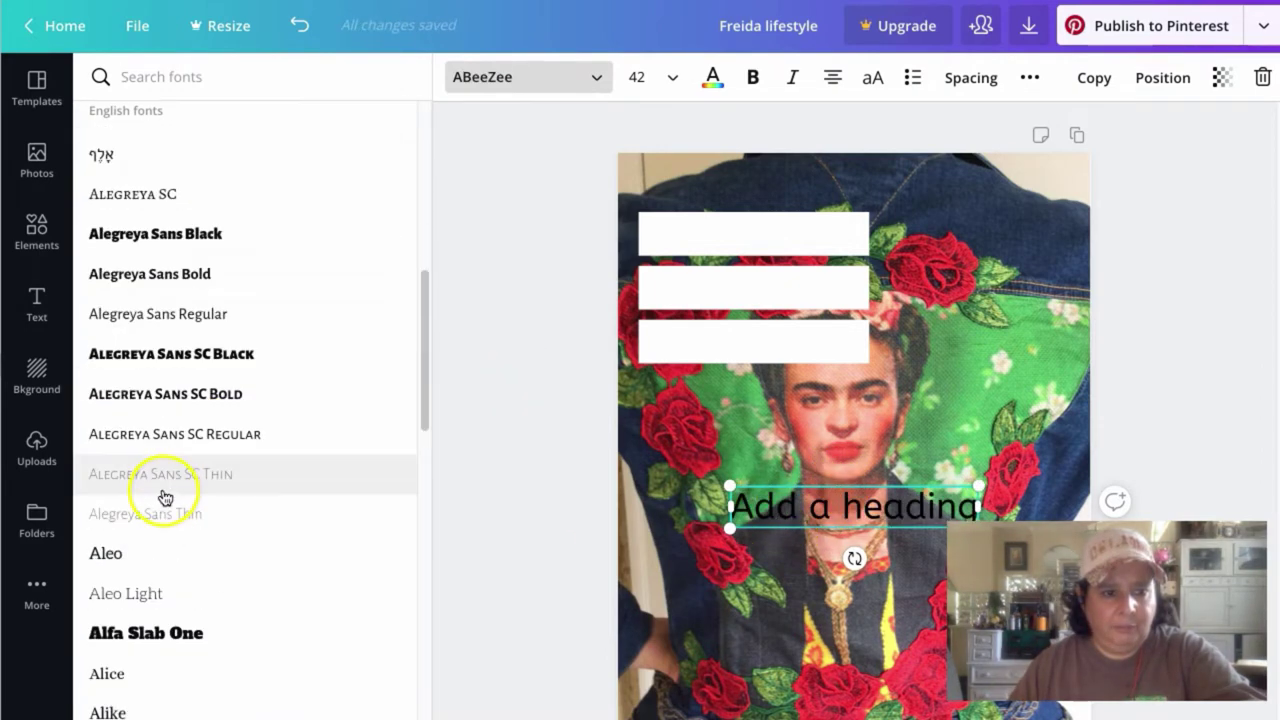
scroll(165, 497, "down", 1)
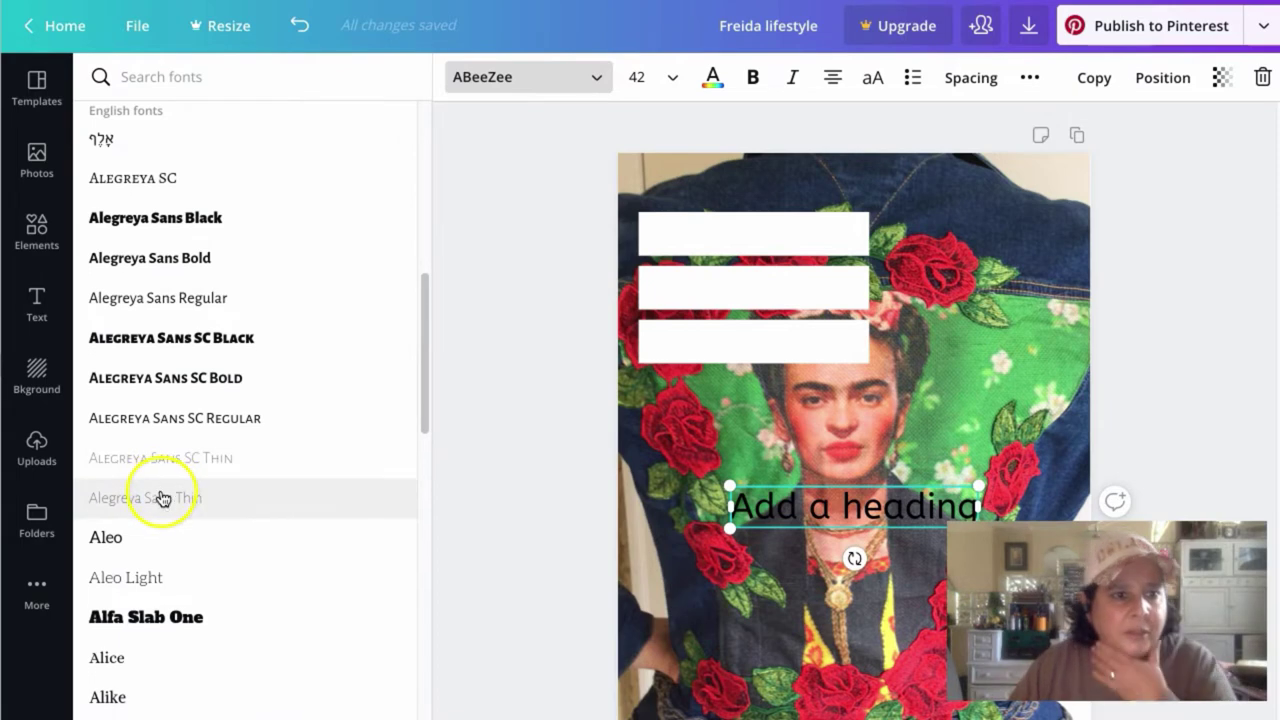
left_click(143, 218)
scroll(151, 331, "down", 4)
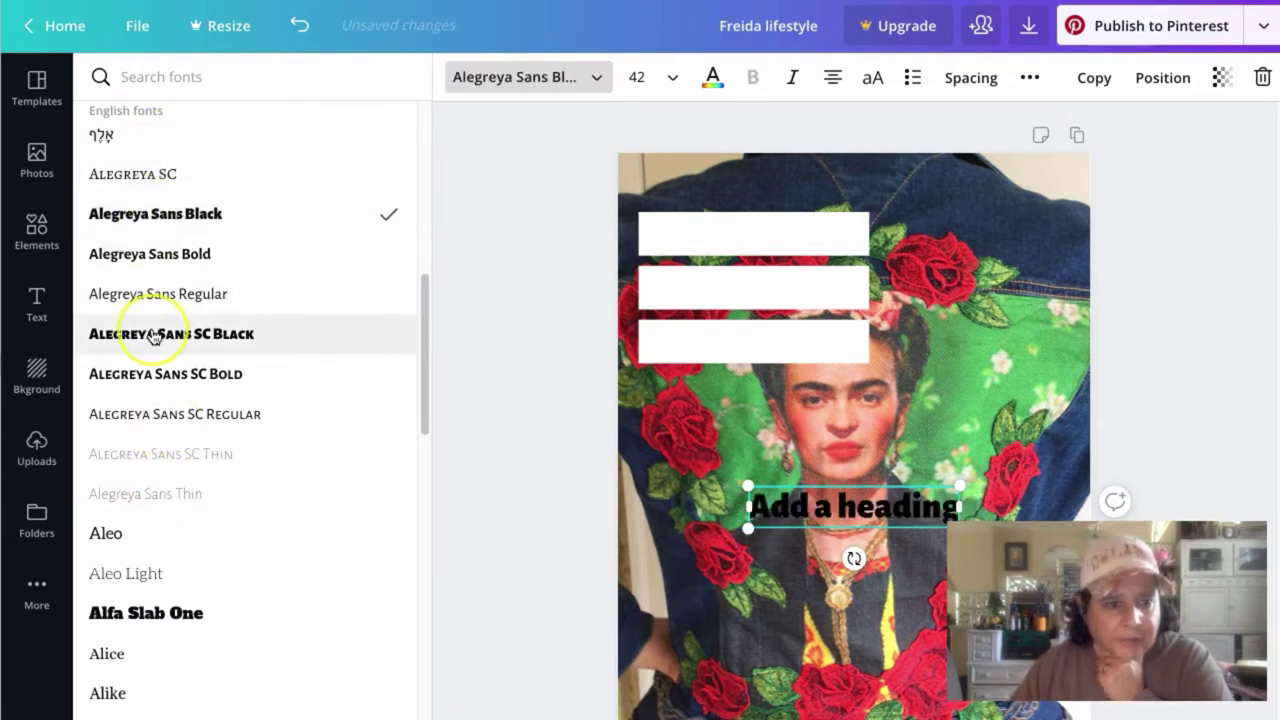
Set the heading to Amiko Bold, change it to 'Frida Kahlo', and move it onto the middle white bar
scroll(153, 335, "down", 2)
left_click(155, 532)
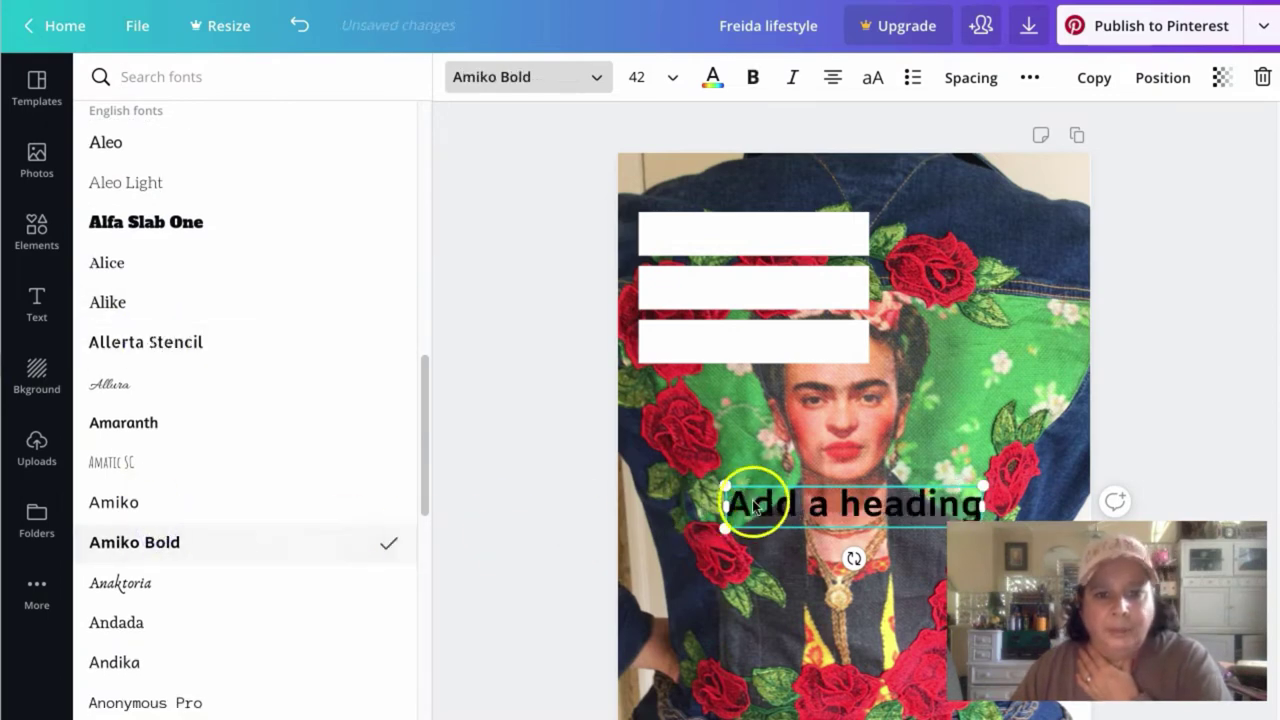
double_click(790, 508)
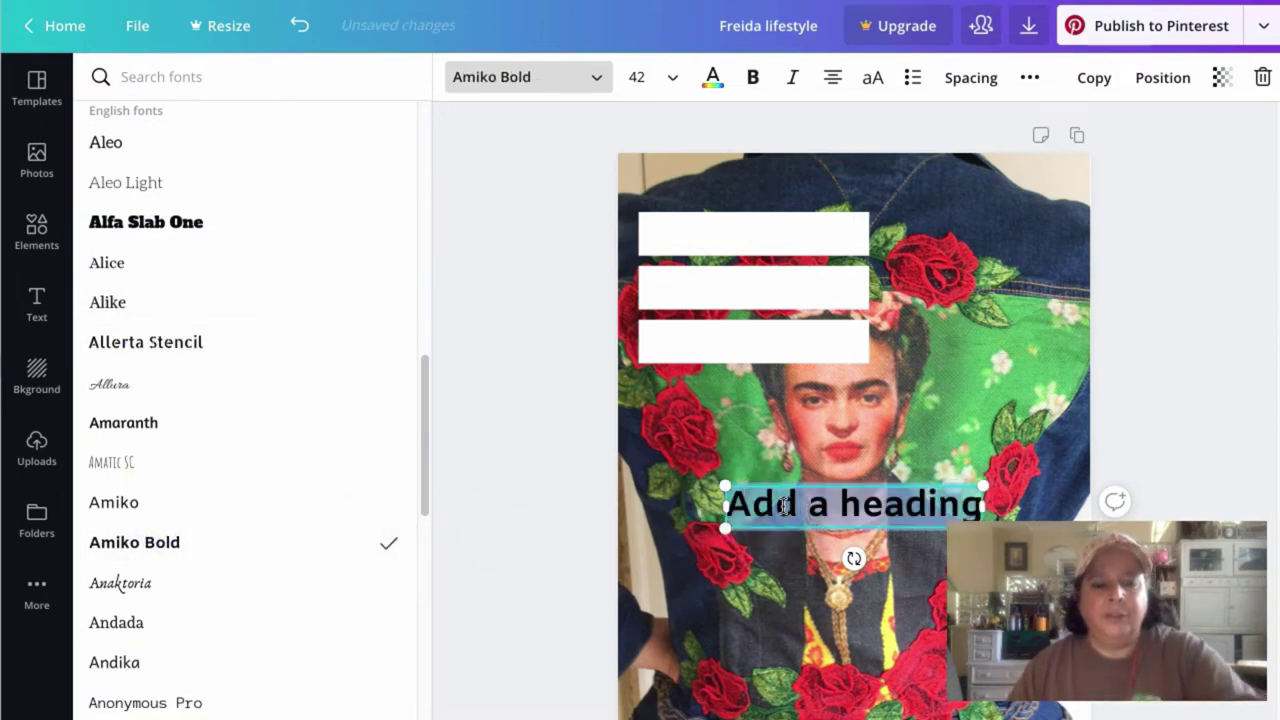
type("Frida Kahlo")
left_click(504, 405)
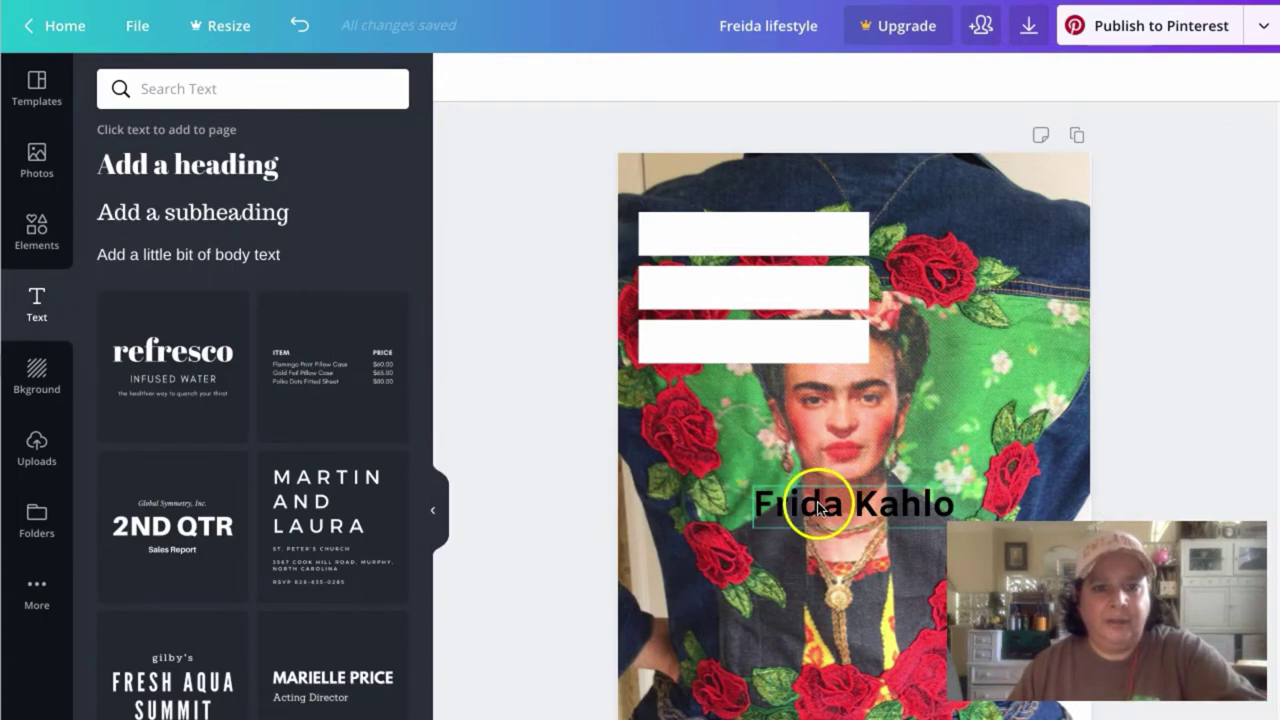
left_click_drag(813, 502, 718, 283)
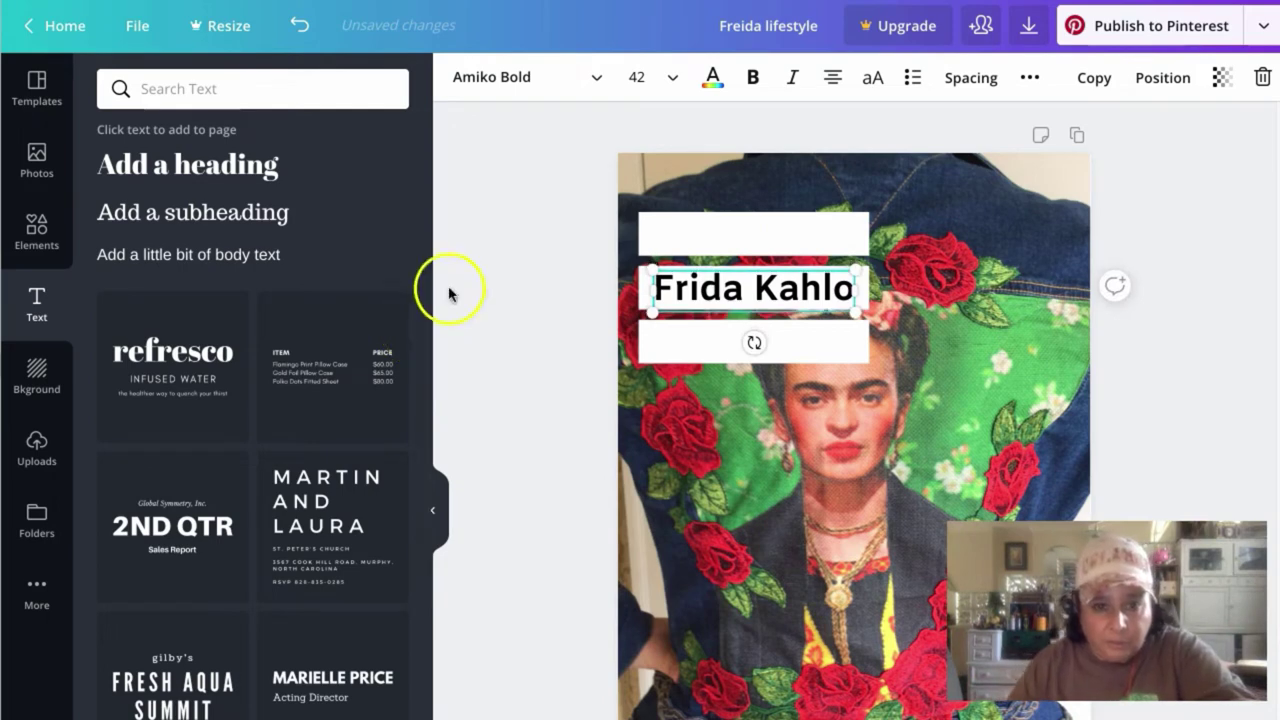
Duplicate the 'Frida Kahlo' heading onto the lower white bar, align it, and start replacing its text
key("ctrl+d")
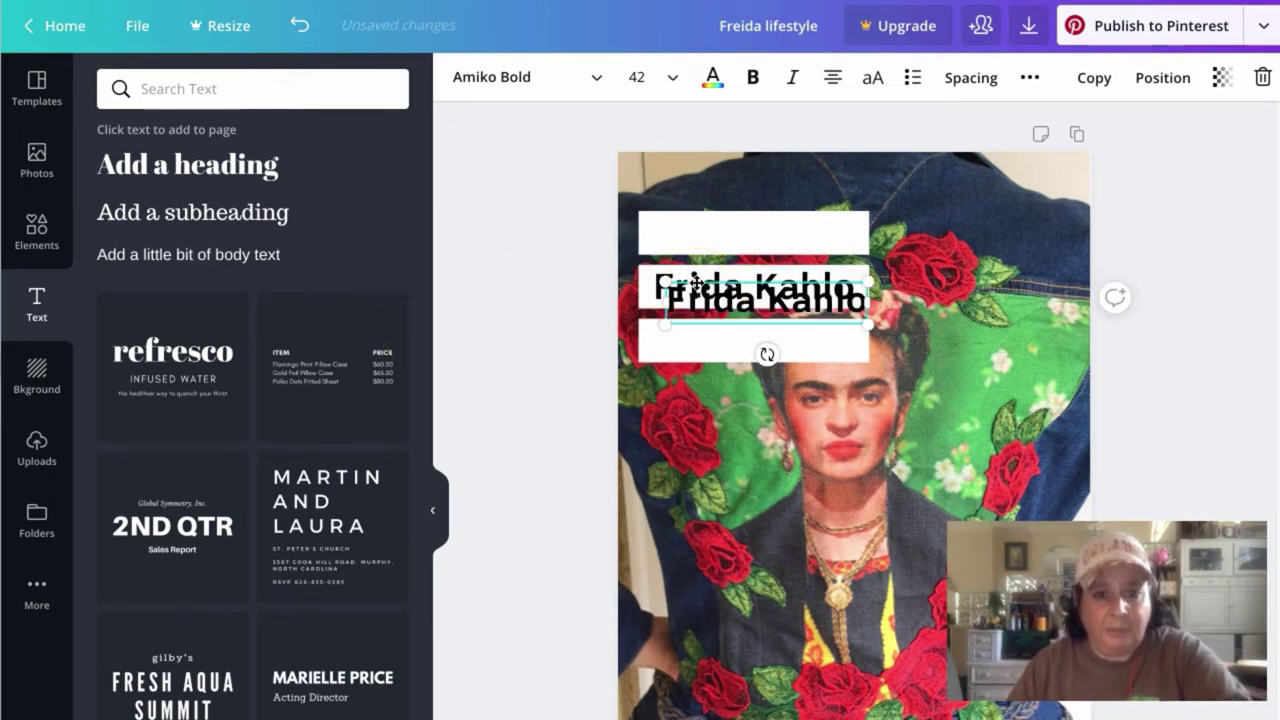
left_click_drag(696, 283, 719, 348)
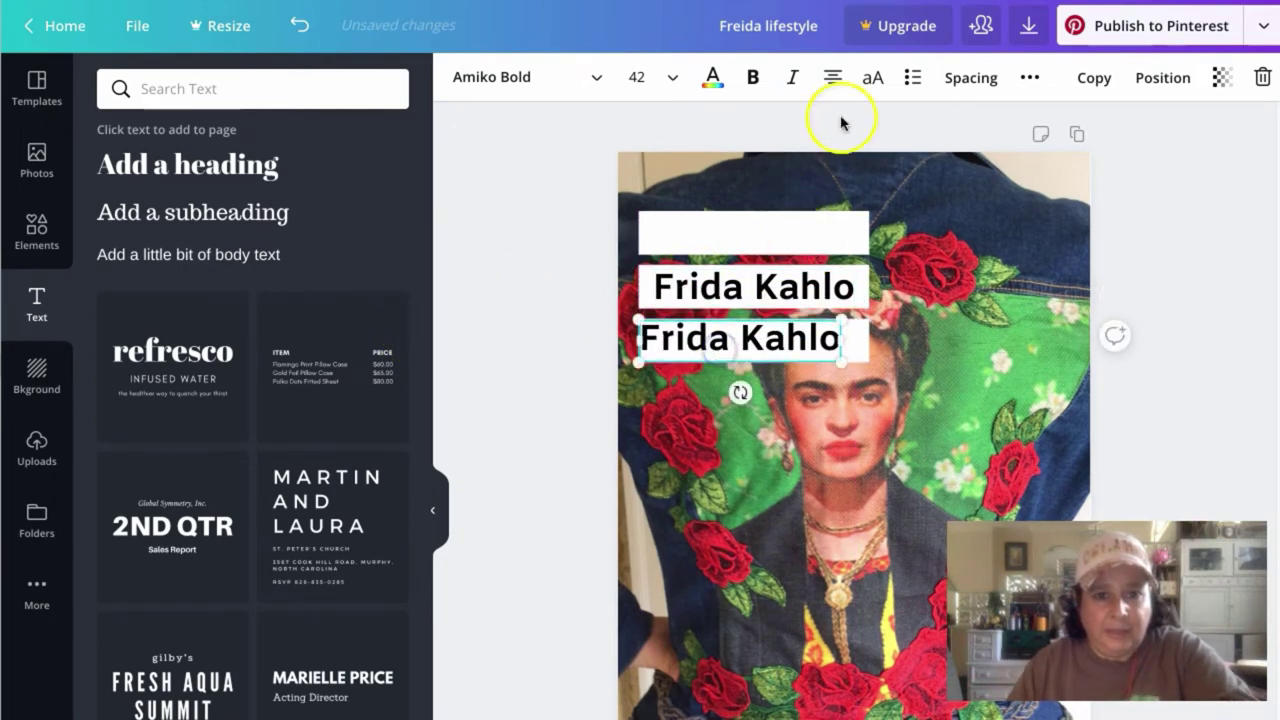
left_click(791, 284)
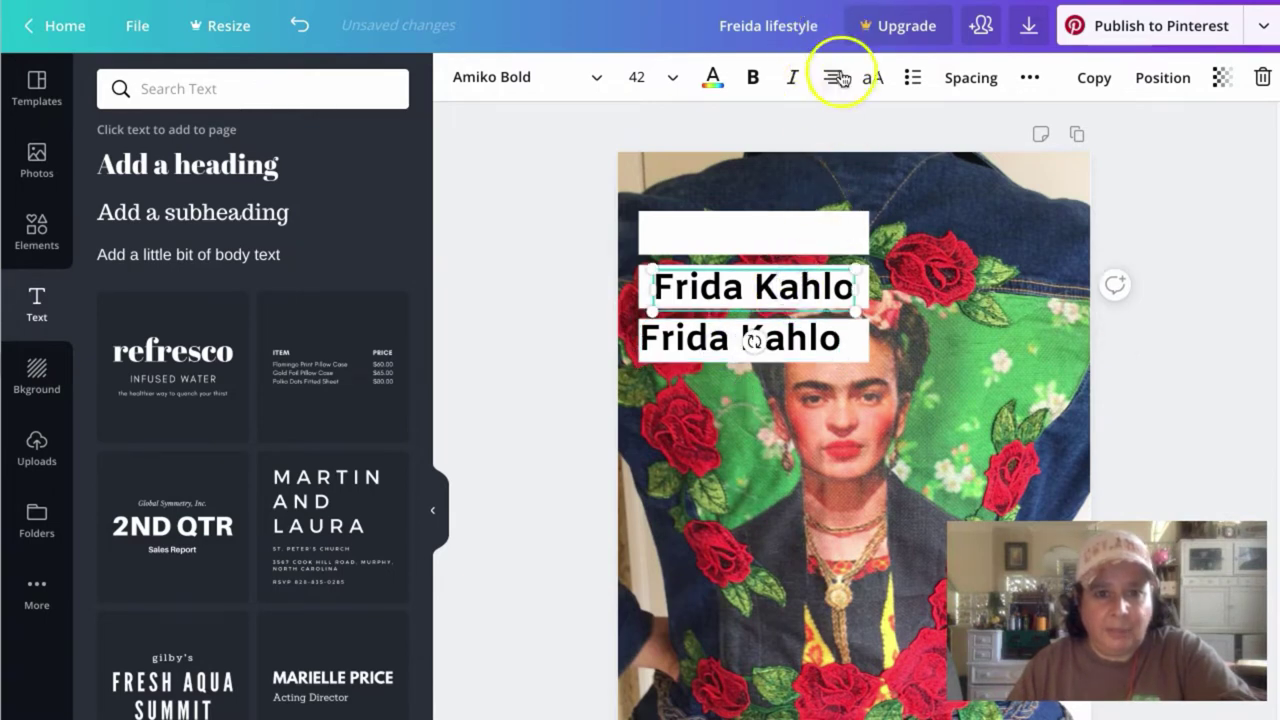
left_click(702, 337)
left_click_drag(702, 337, 716, 340)
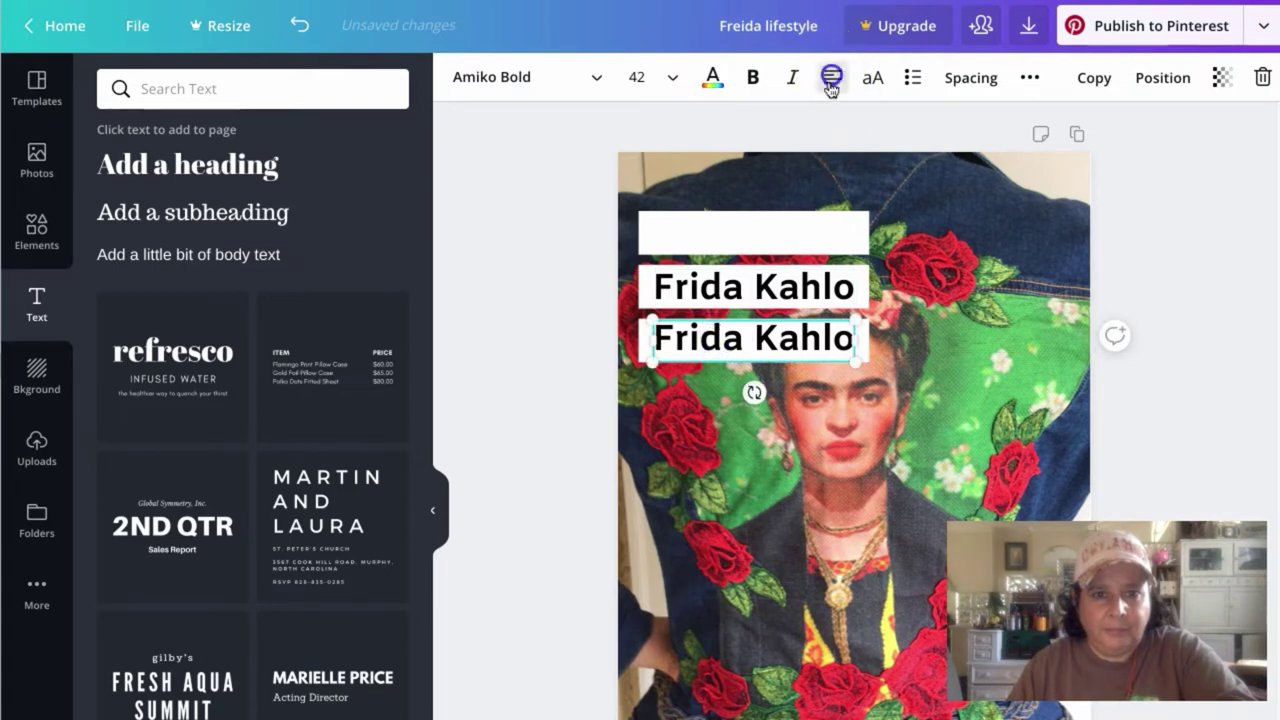
double_click(714, 336)
left_click_drag(742, 338, 709, 340)
triple_click(745, 337)
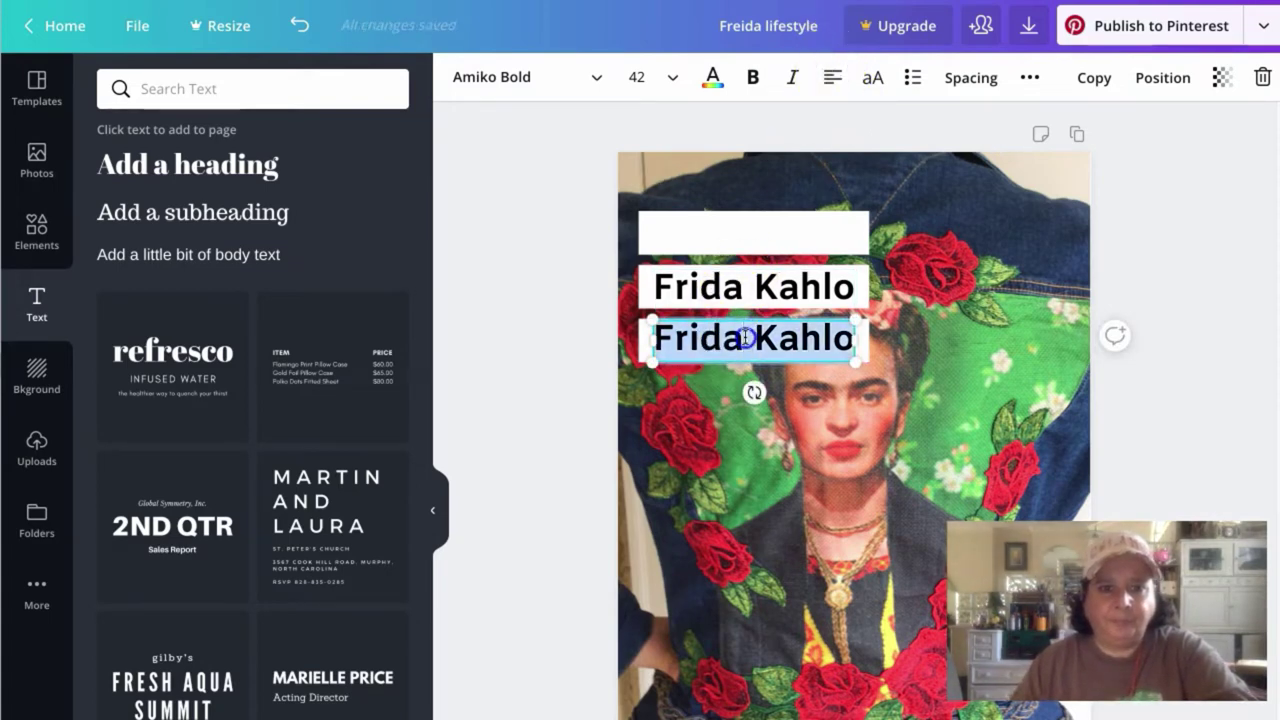
type("jean")
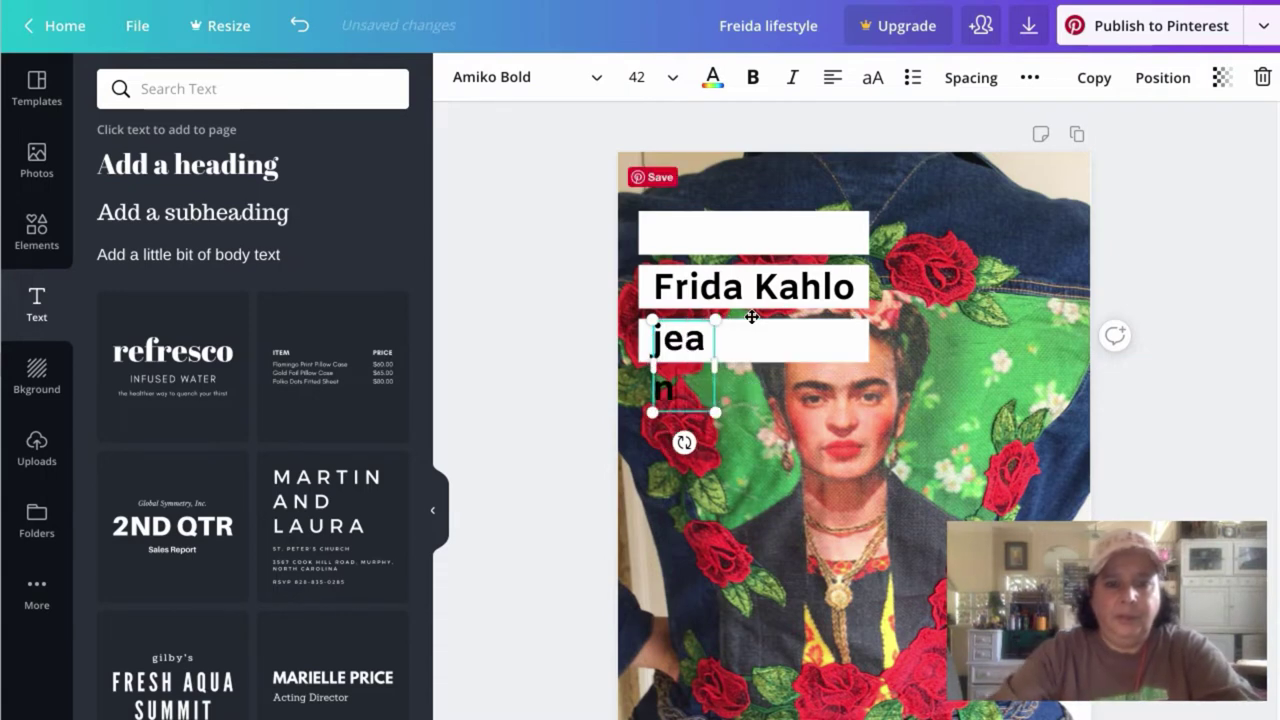
key("BackSpace")
key("BackSpace")
key("BackSpace")
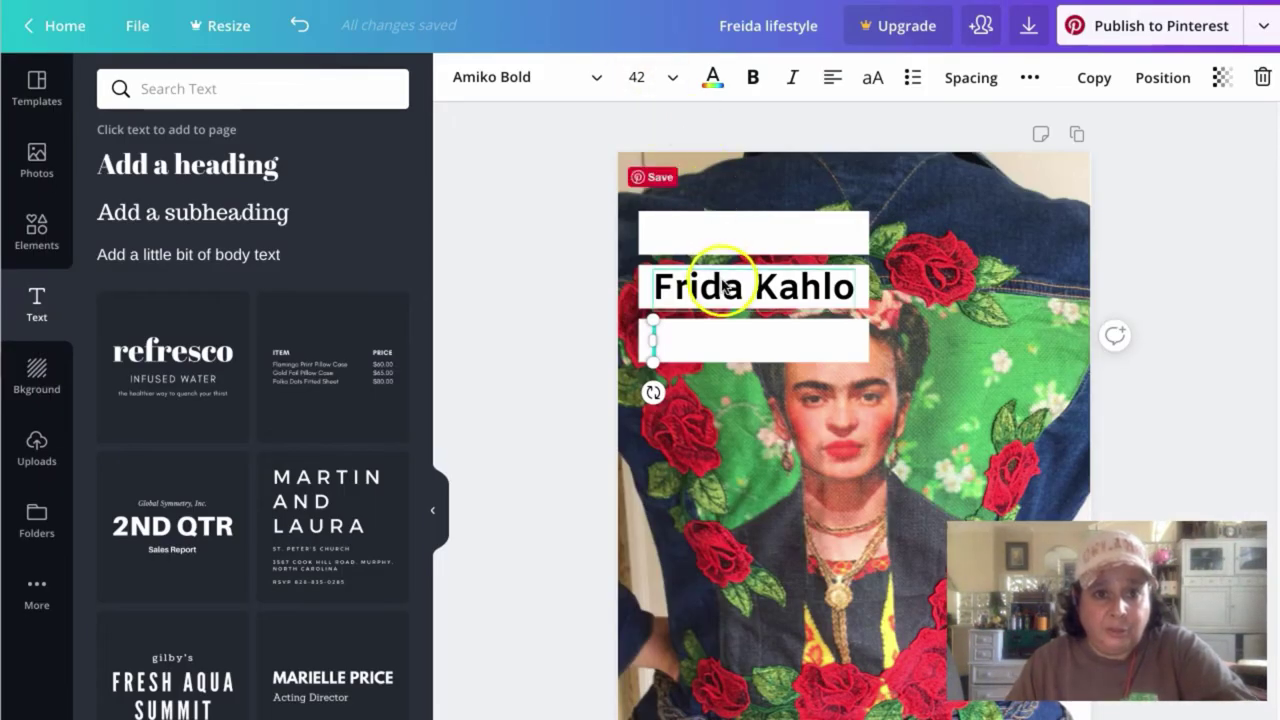
Retype the first name as 'FRIDA' in capitals and widen the text box
left_click(722, 283)
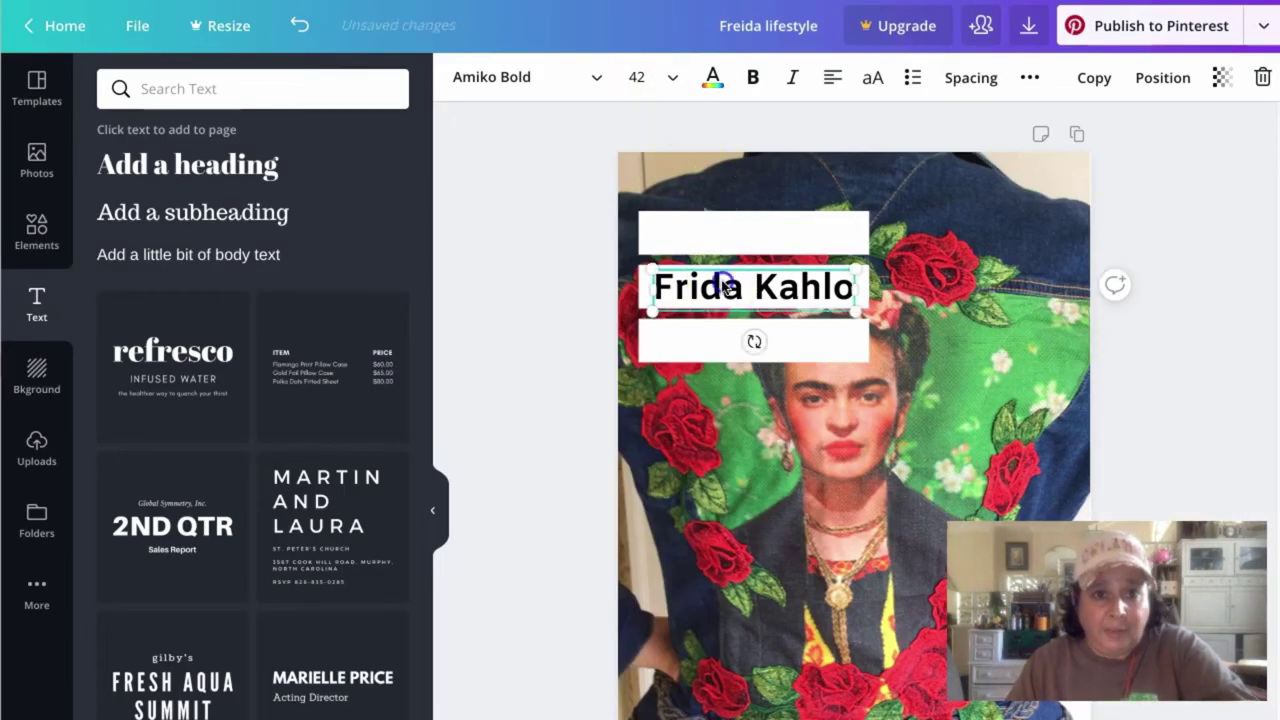
left_click(670, 285)
type("RIDA")
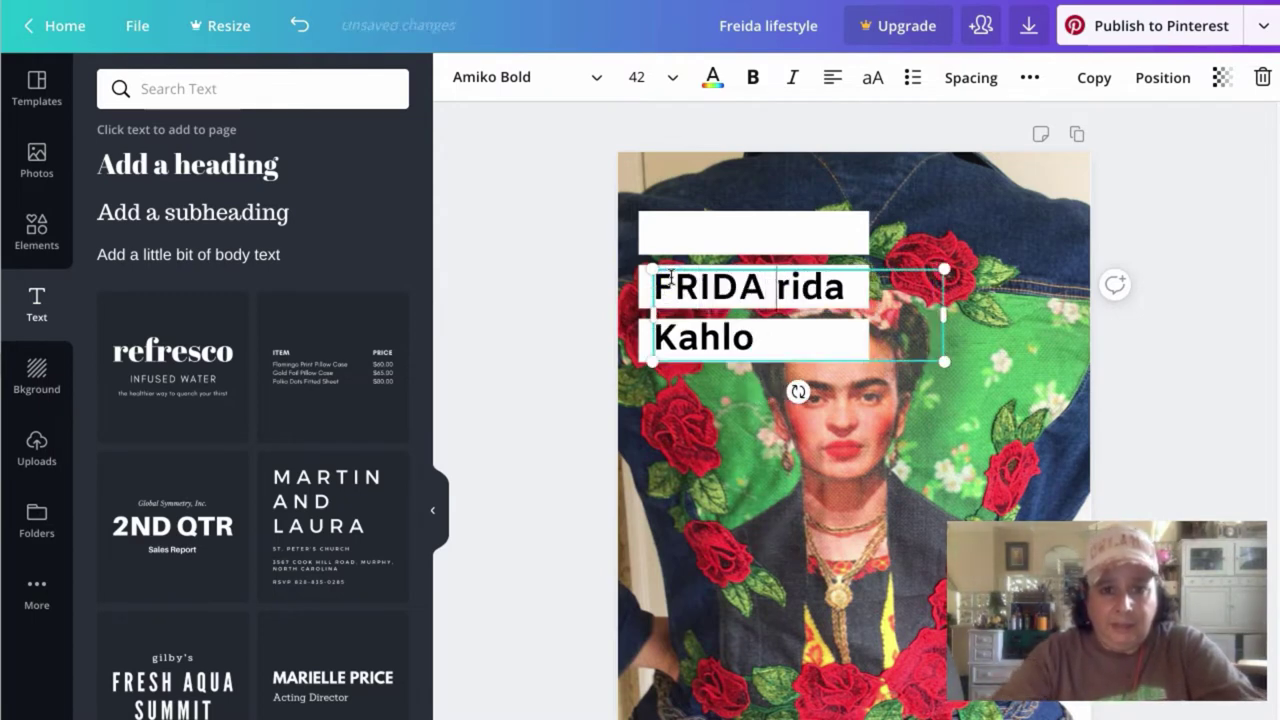
double_click(806, 290)
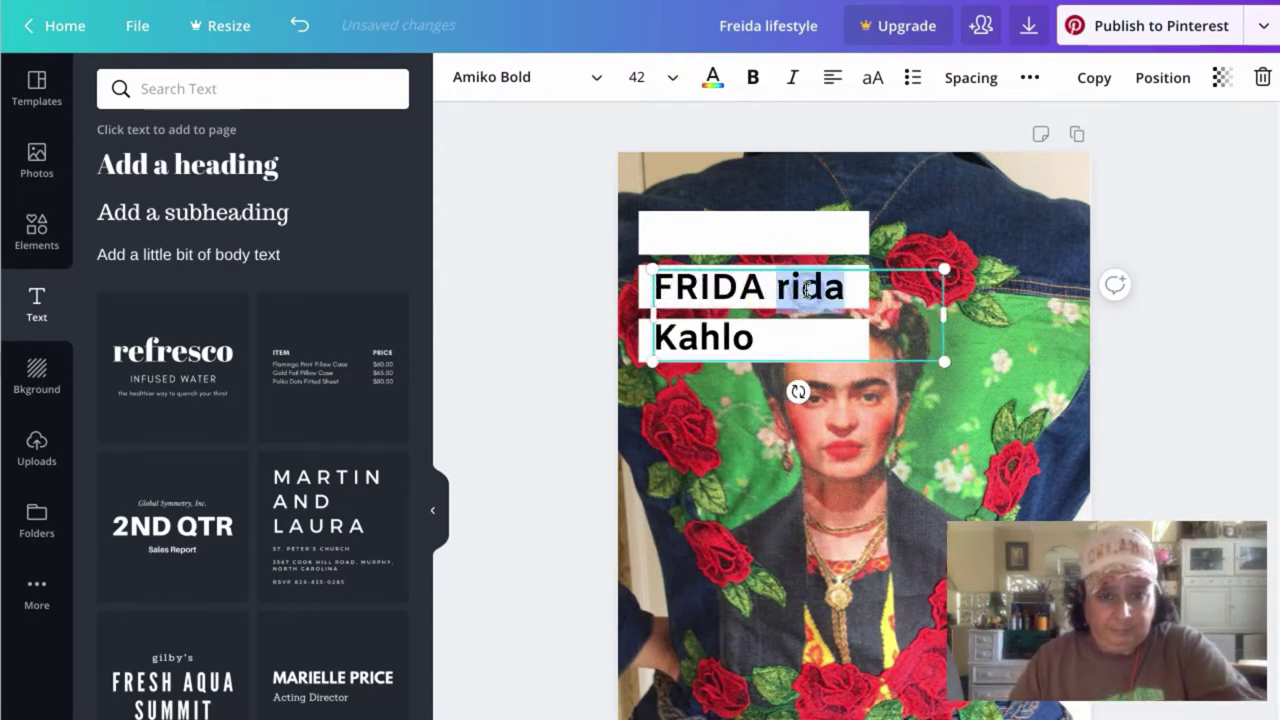
key("BackSpace")
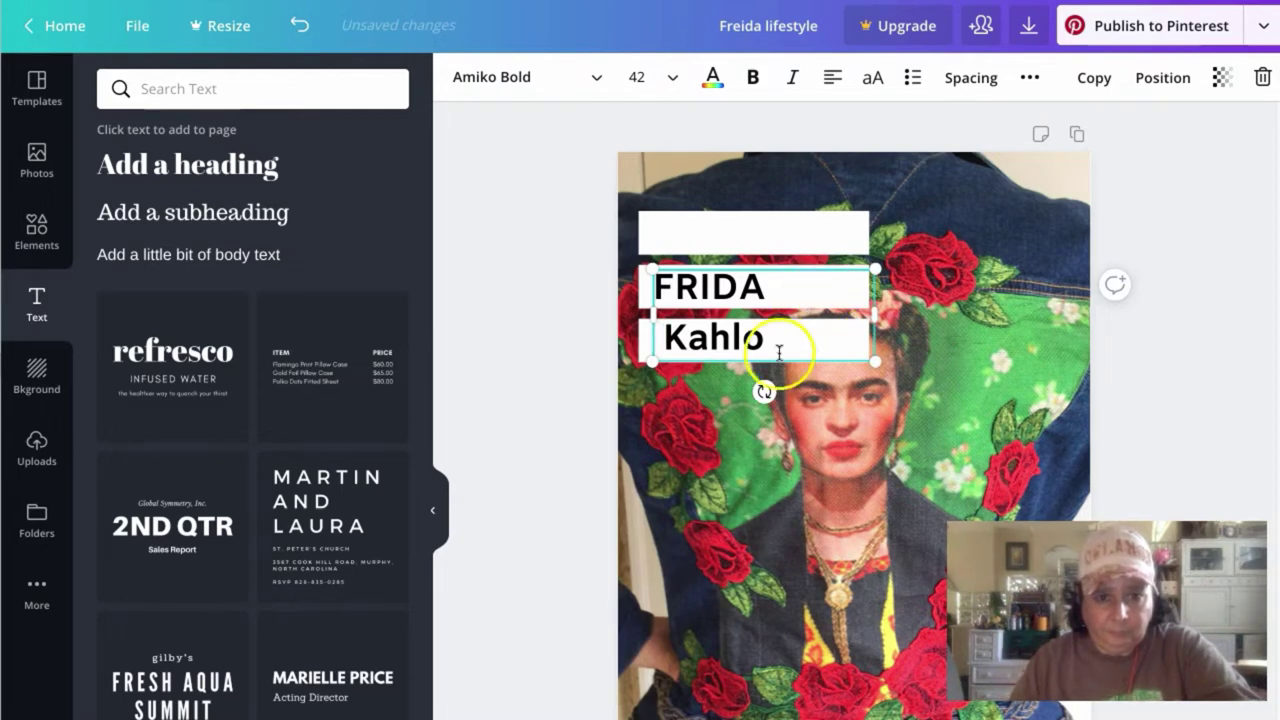
left_click_drag(876, 313, 894, 305)
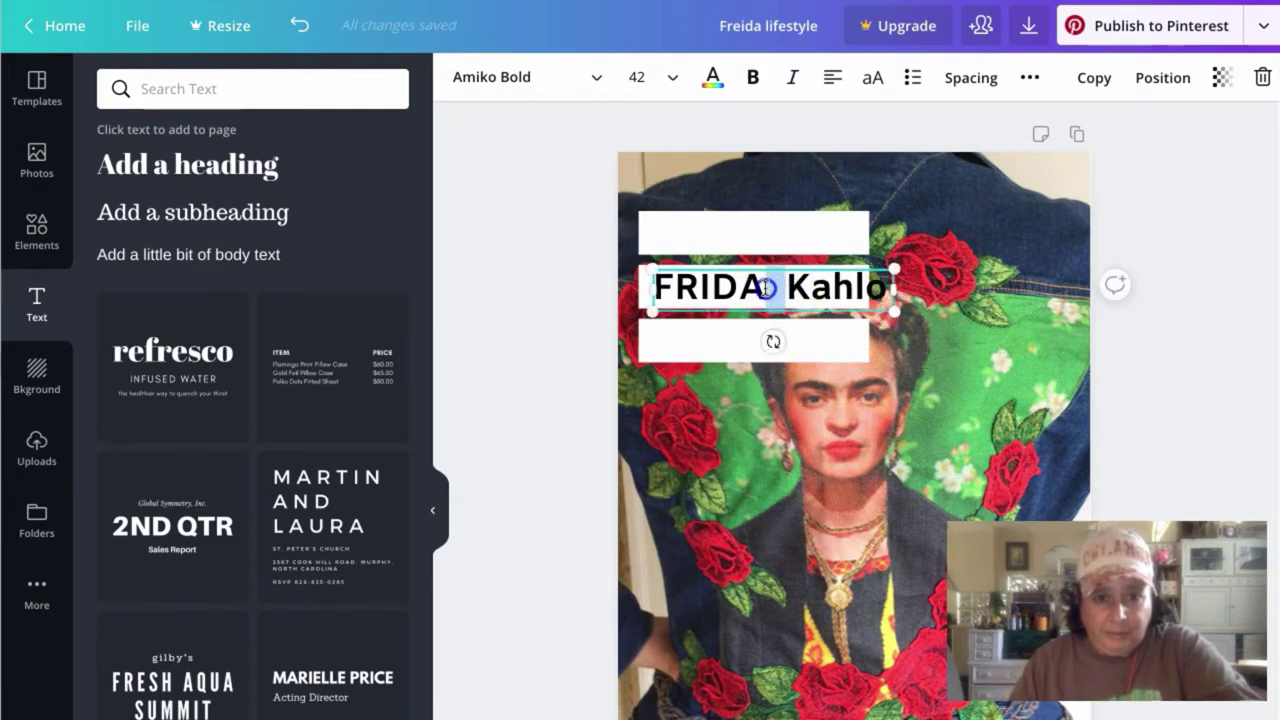
key("BackSpace")
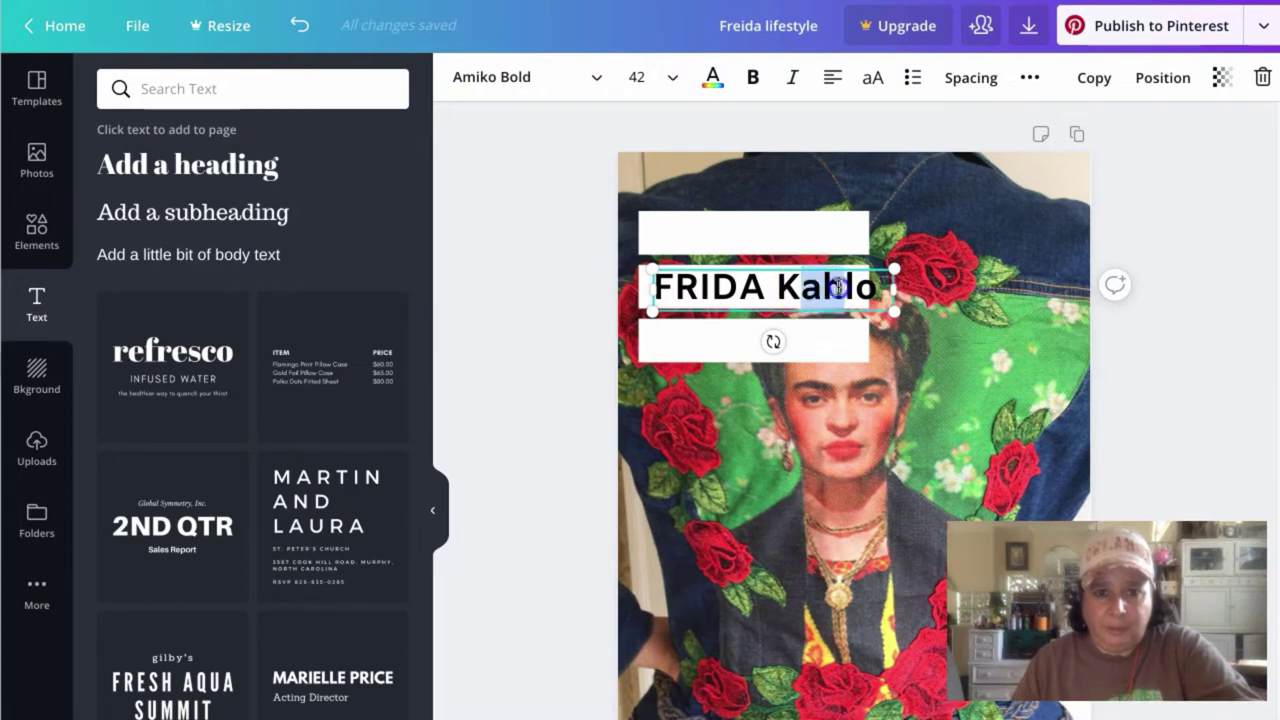
Capitalise 'KAHLO', widen the box to one line, and drag a copy onto the lower bar
type("A")
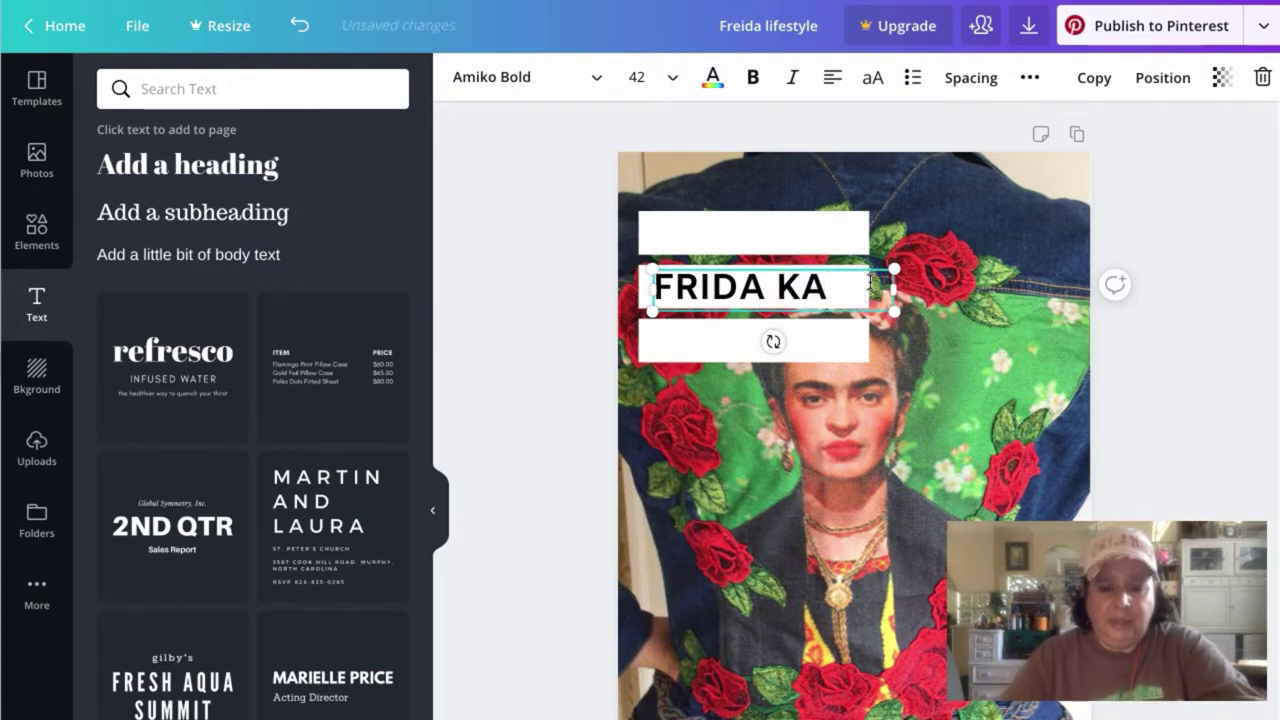
type("HLO")
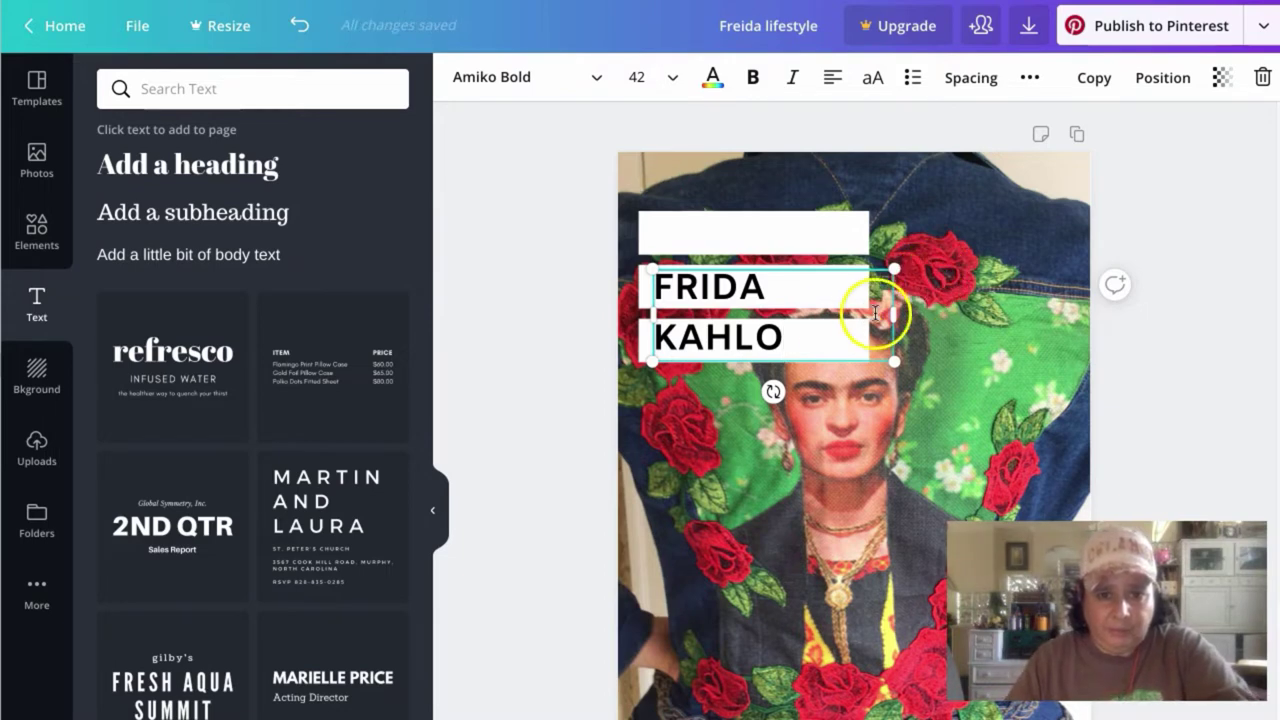
left_click_drag(894, 314, 920, 309)
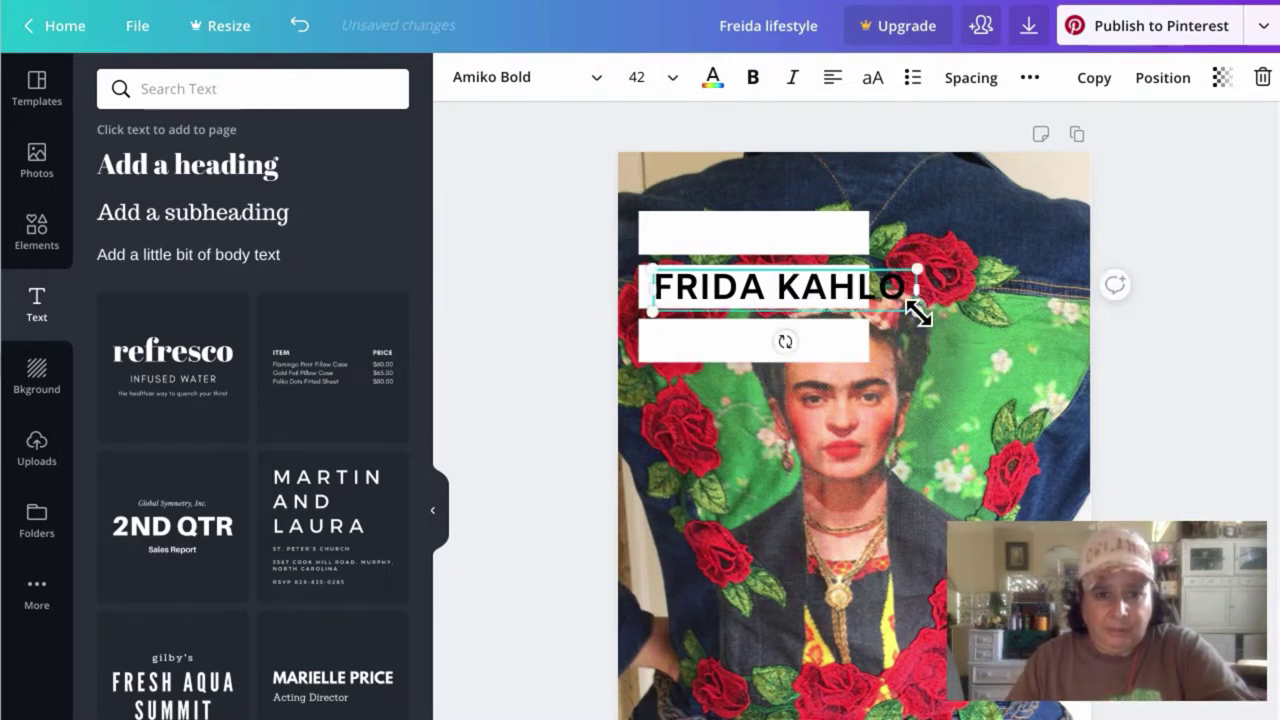
left_click(543, 251)
left_click(728, 300)
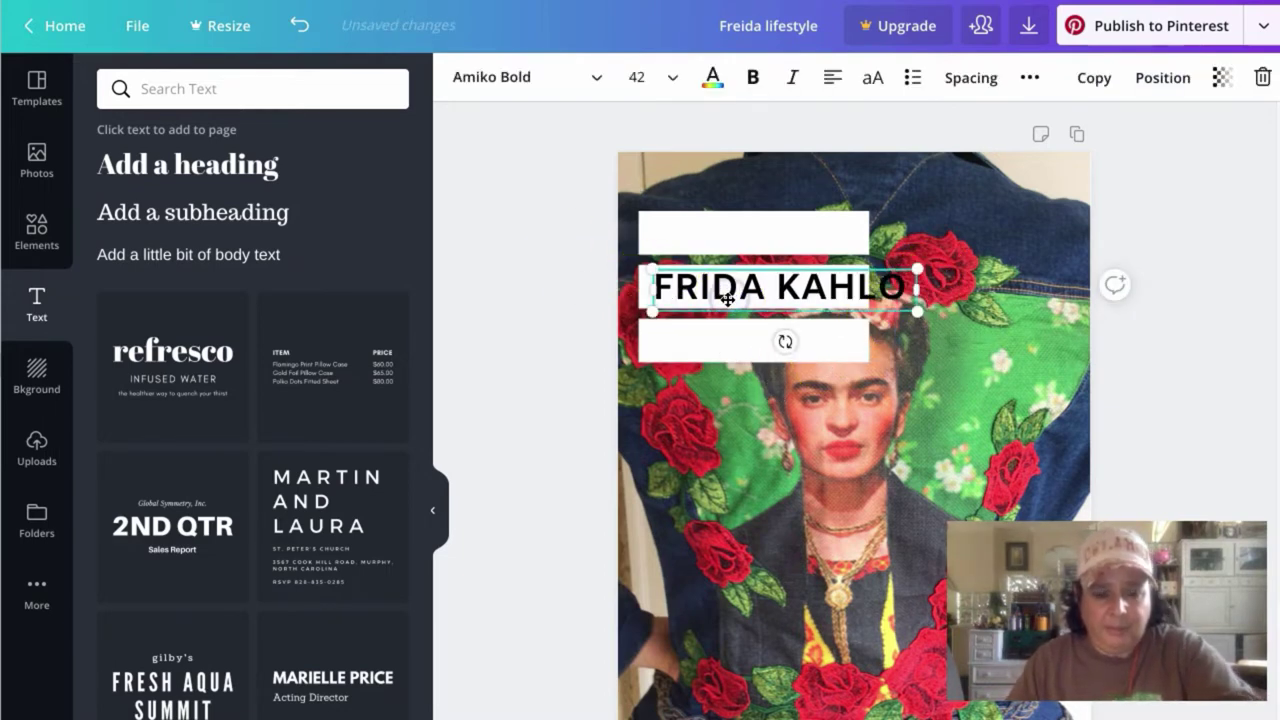
left_click_drag(728, 300, 704, 343)
Change the lower bar's copy to read 'JEAN JACKET'
double_click(706, 341)
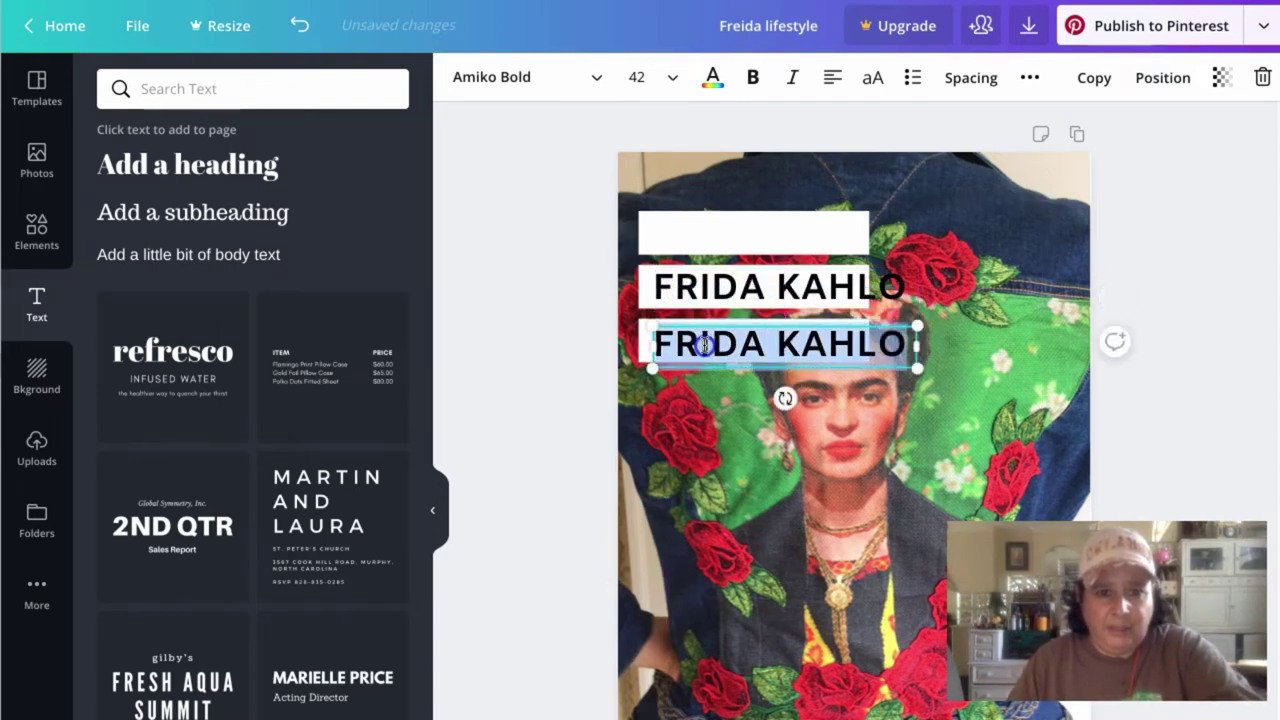
type("JEAN JA")
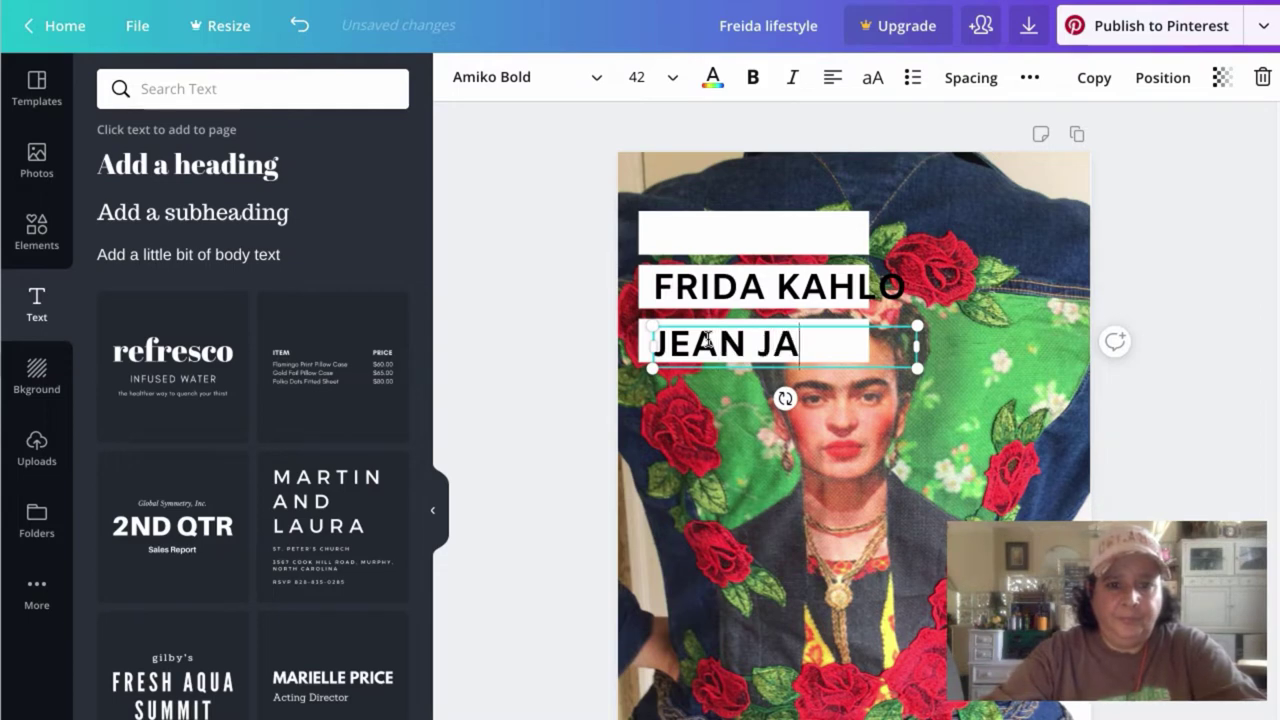
type("CKET")
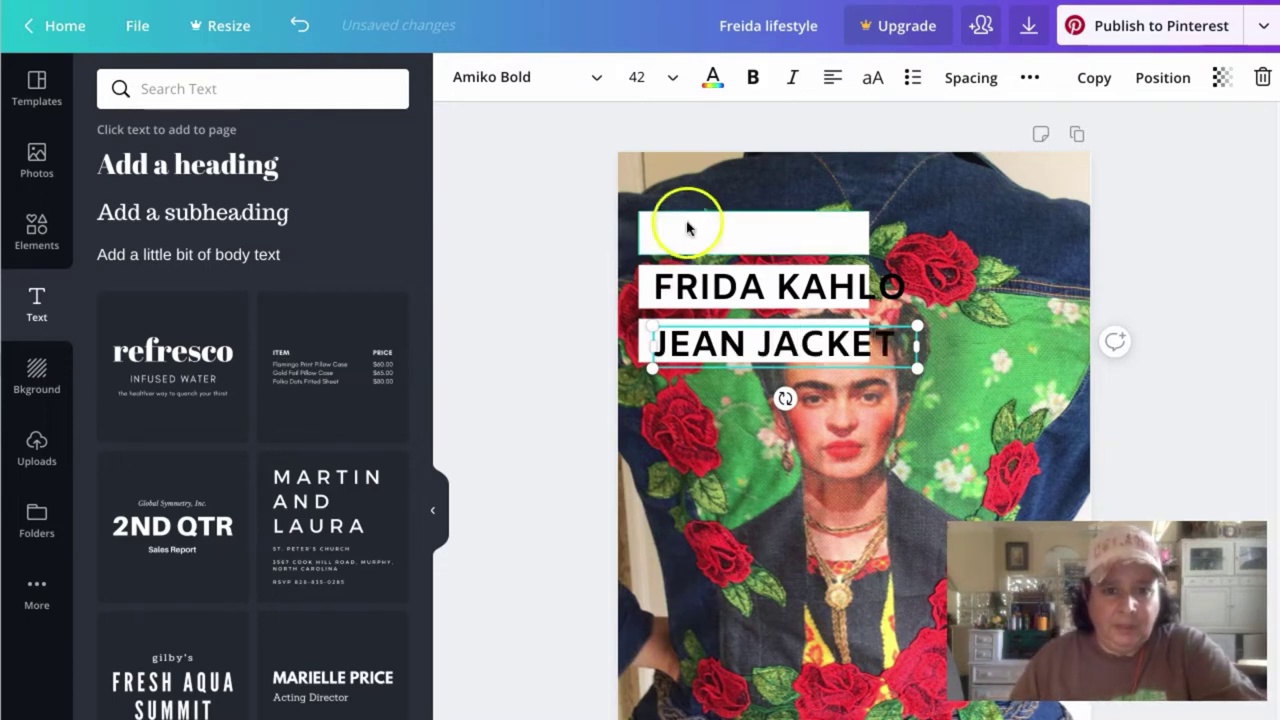
left_click(529, 268)
left_click(721, 343)
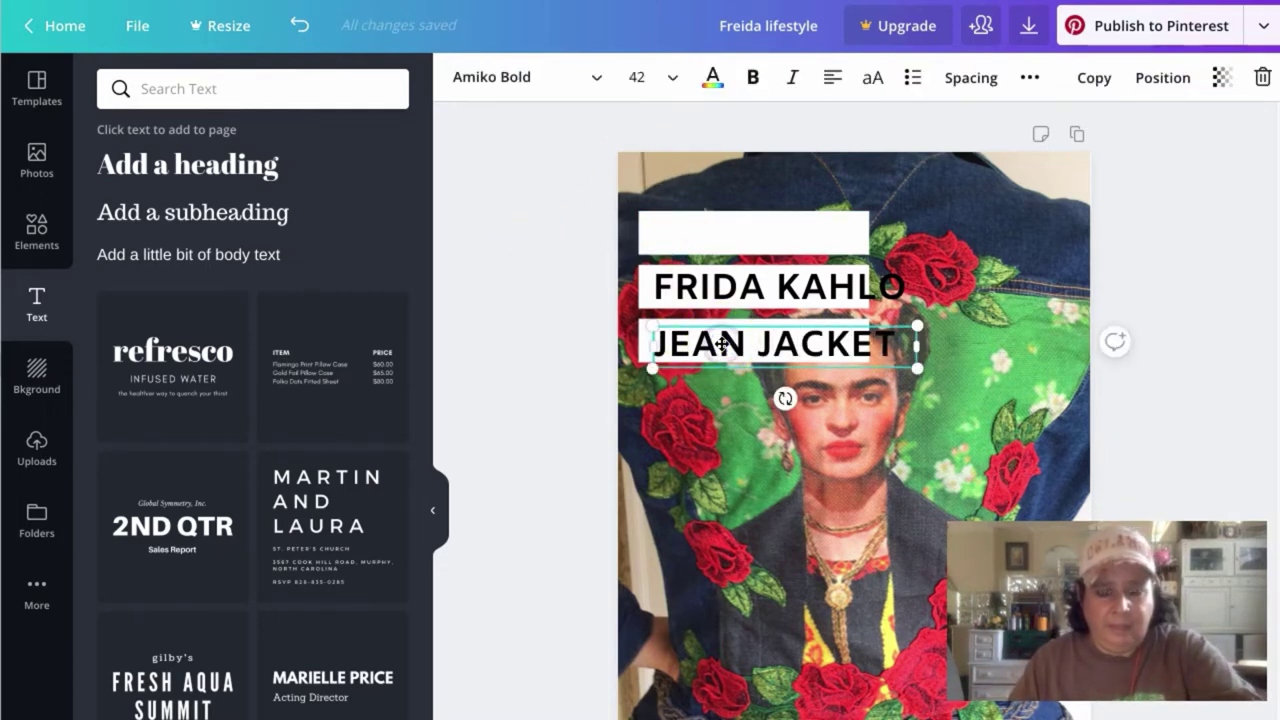
Duplicate it, retype it as 'HANDMADE', and position it on the top white bar
key("ctrl+d")
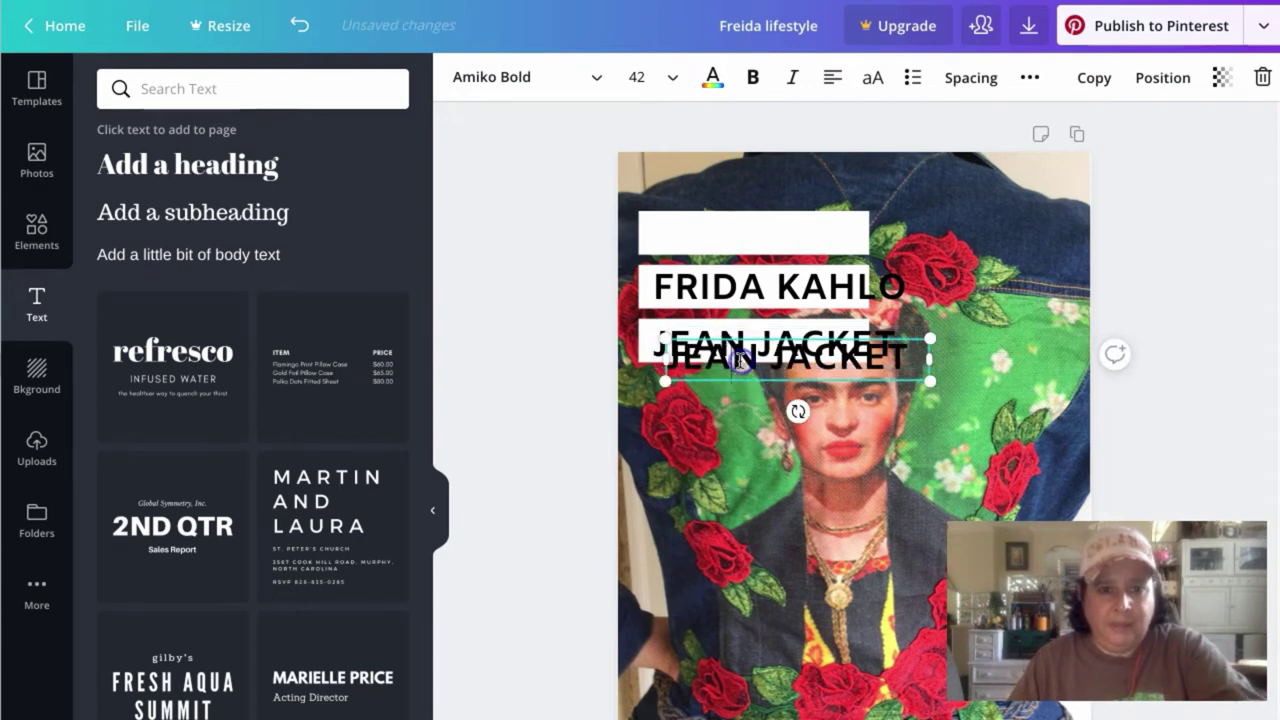
double_click(740, 360)
type("HANDMADE")
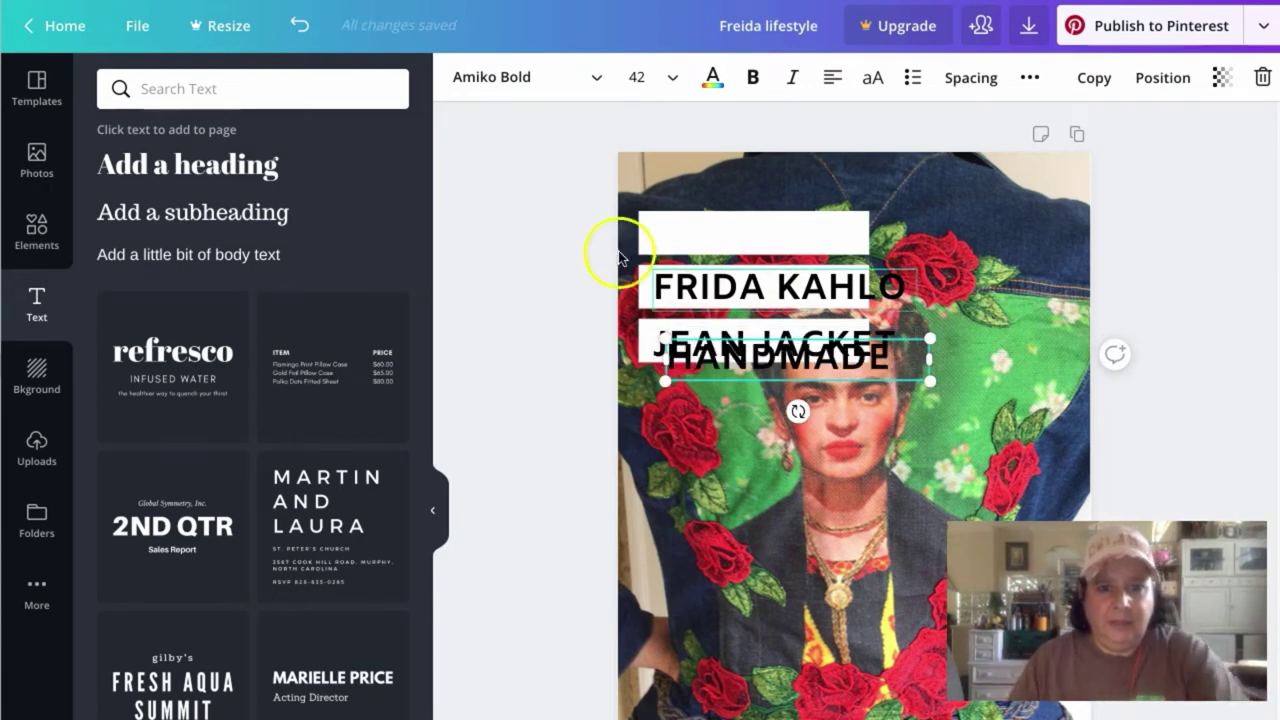
left_click(530, 228)
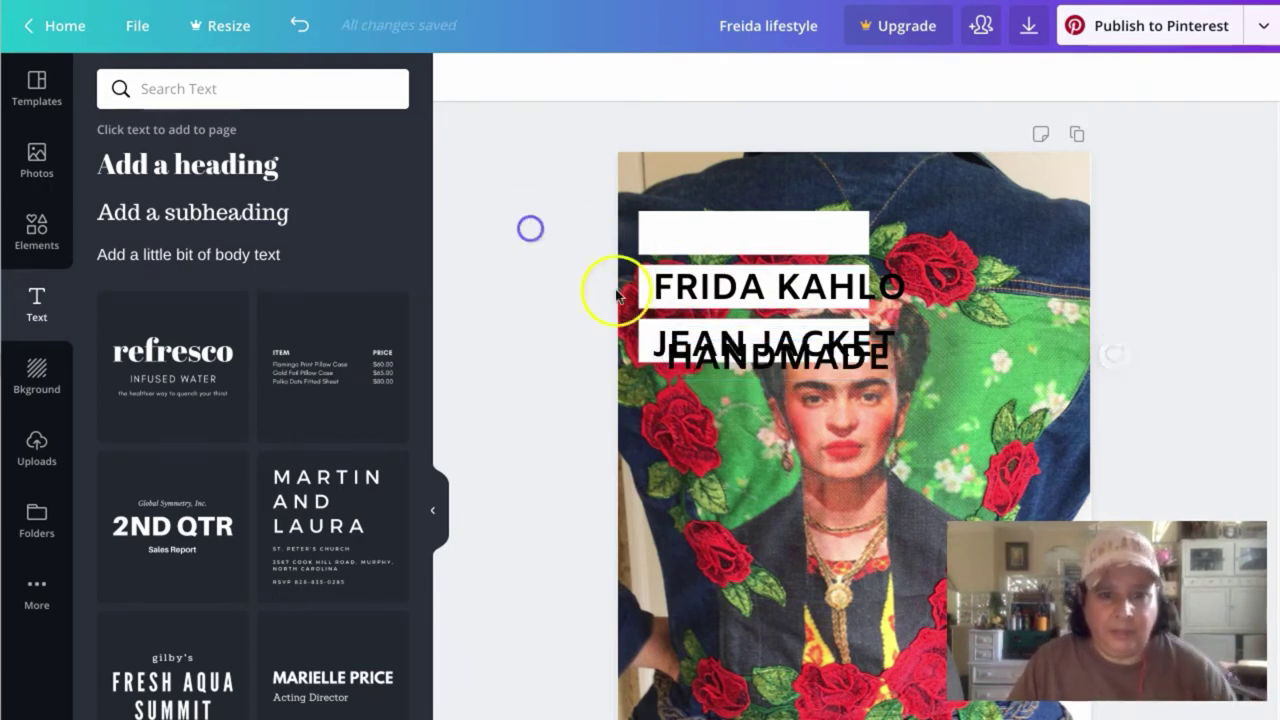
left_click_drag(771, 370, 716, 249)
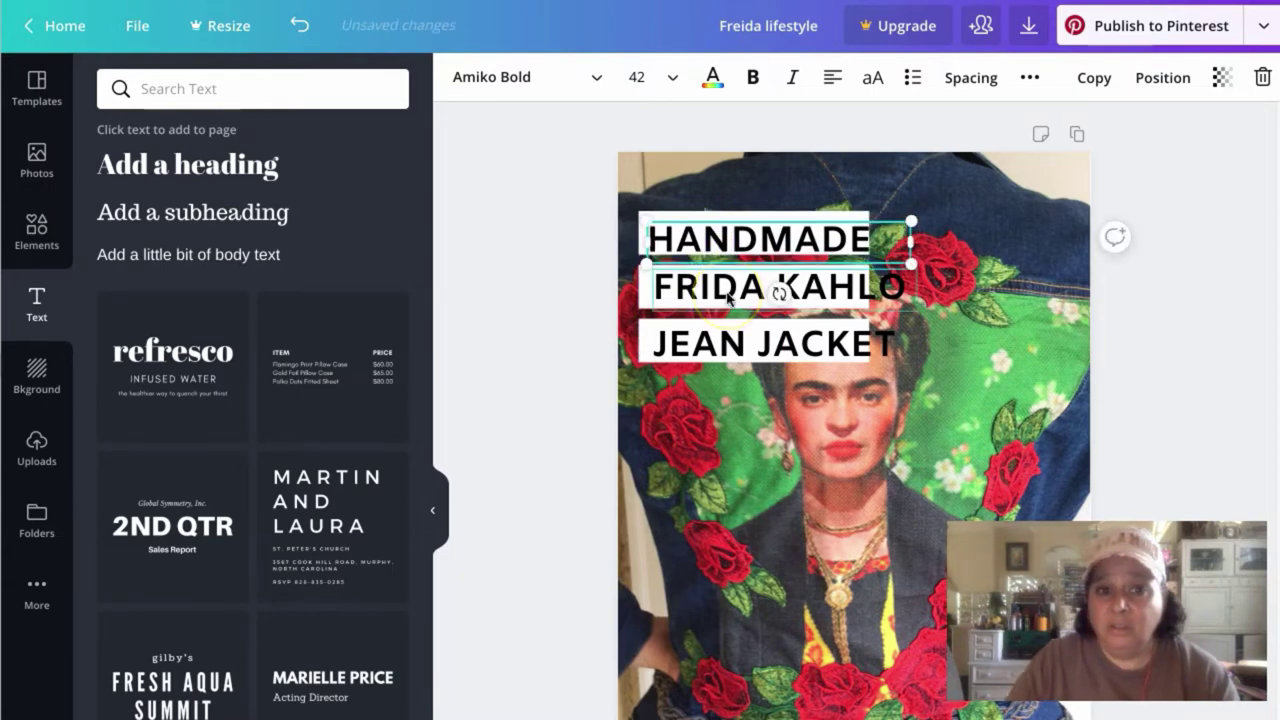
key("Up")
key("Up")
key("Up")
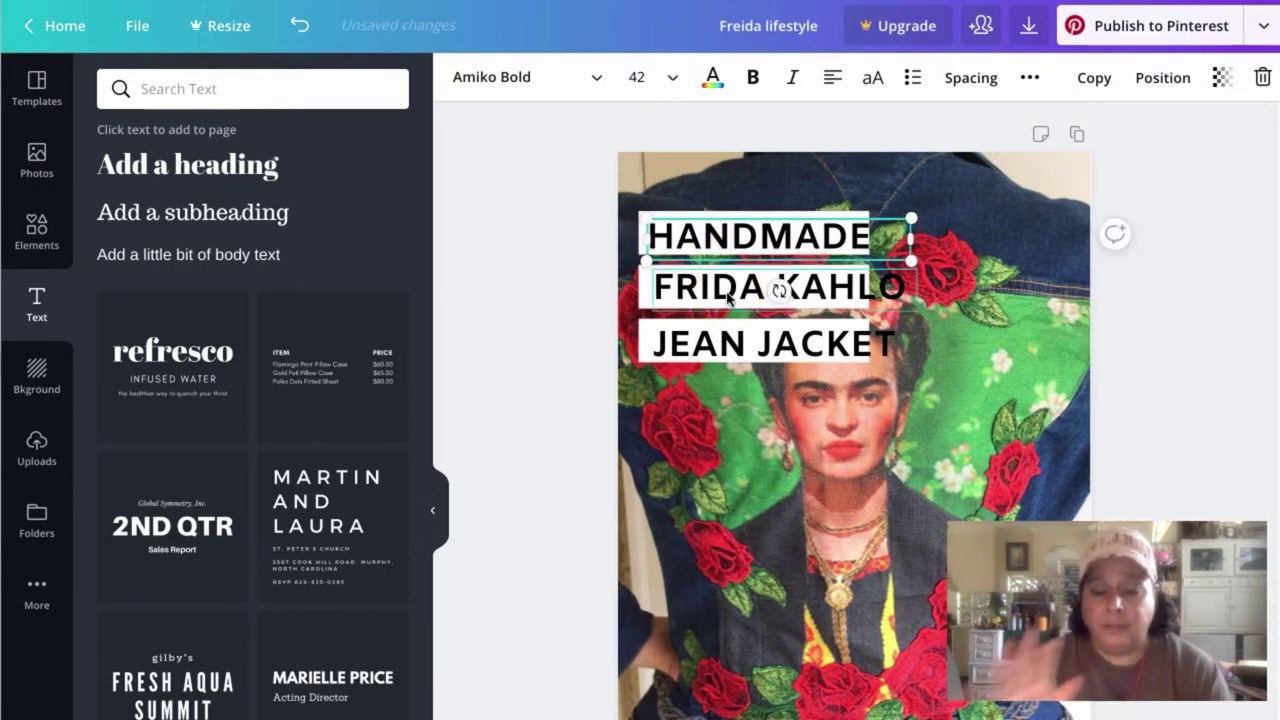
key("Up")
key("Up")
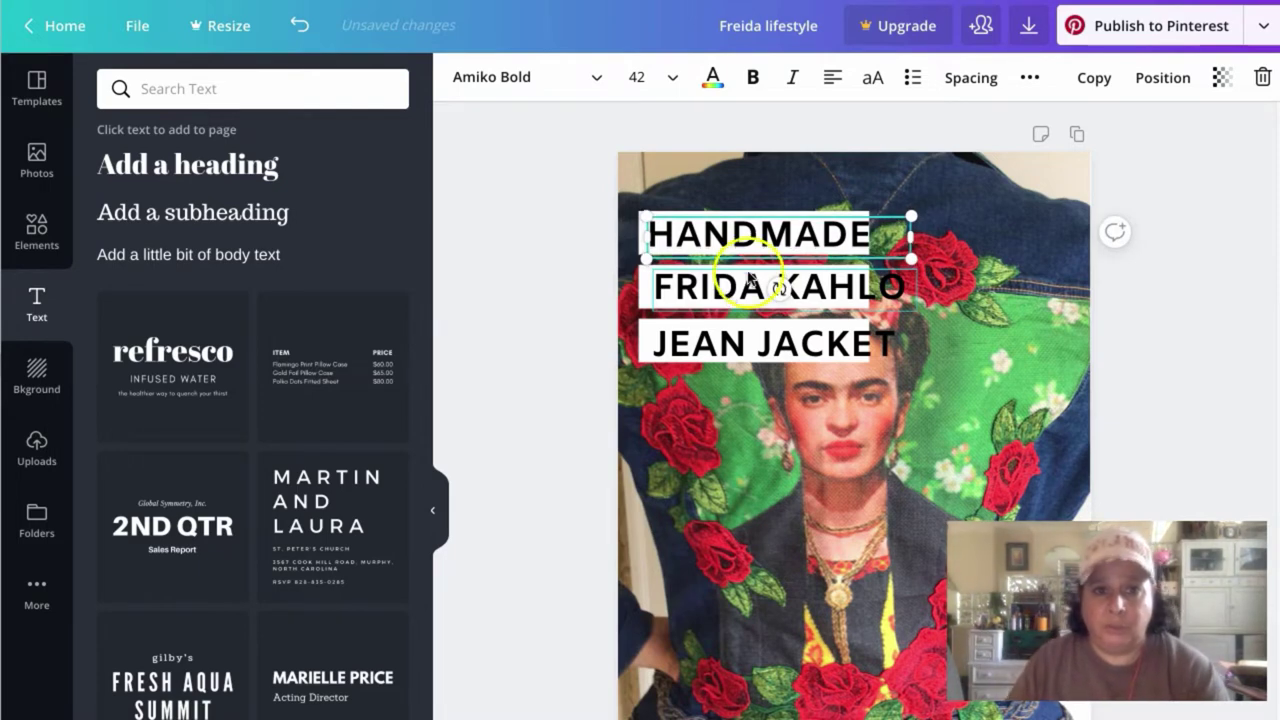
left_click(569, 226)
Widen the HANDMADE bar, then left-align the HANDMADE, FRIDA KAHLO and JEAN JACKET text boxes
left_click(640, 237)
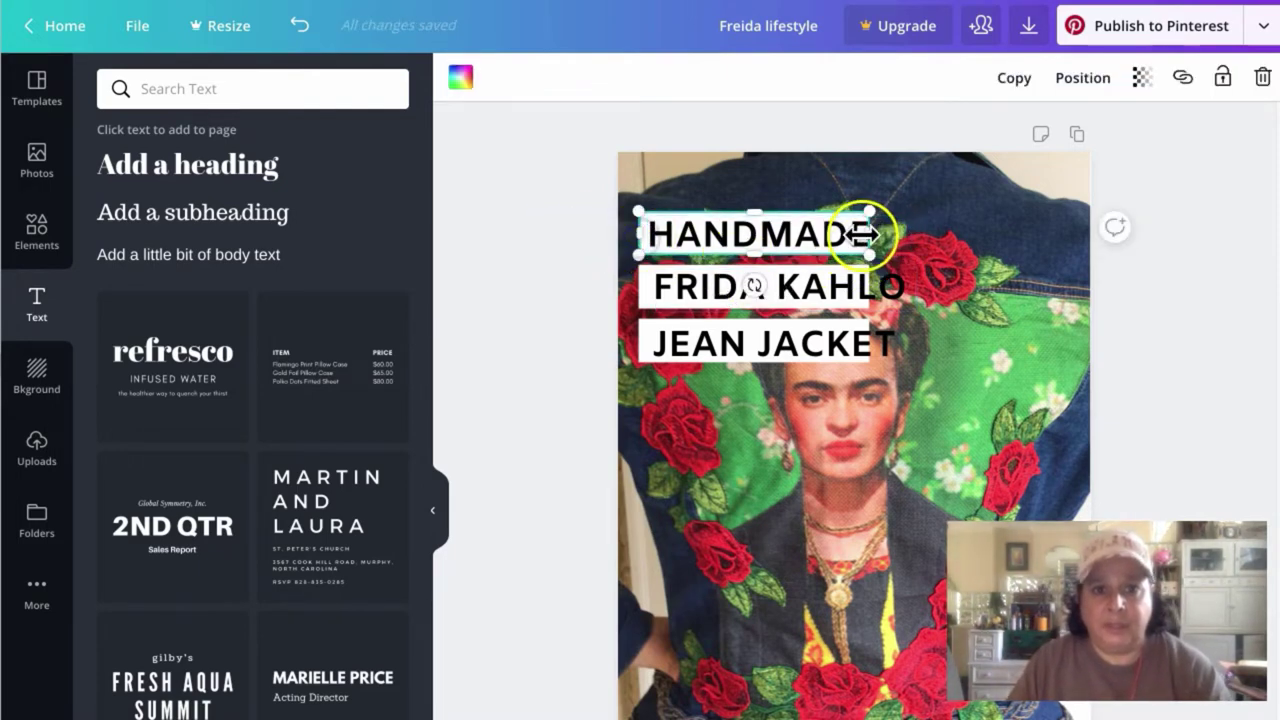
left_click_drag(866, 232, 876, 232)
left_click(680, 289)
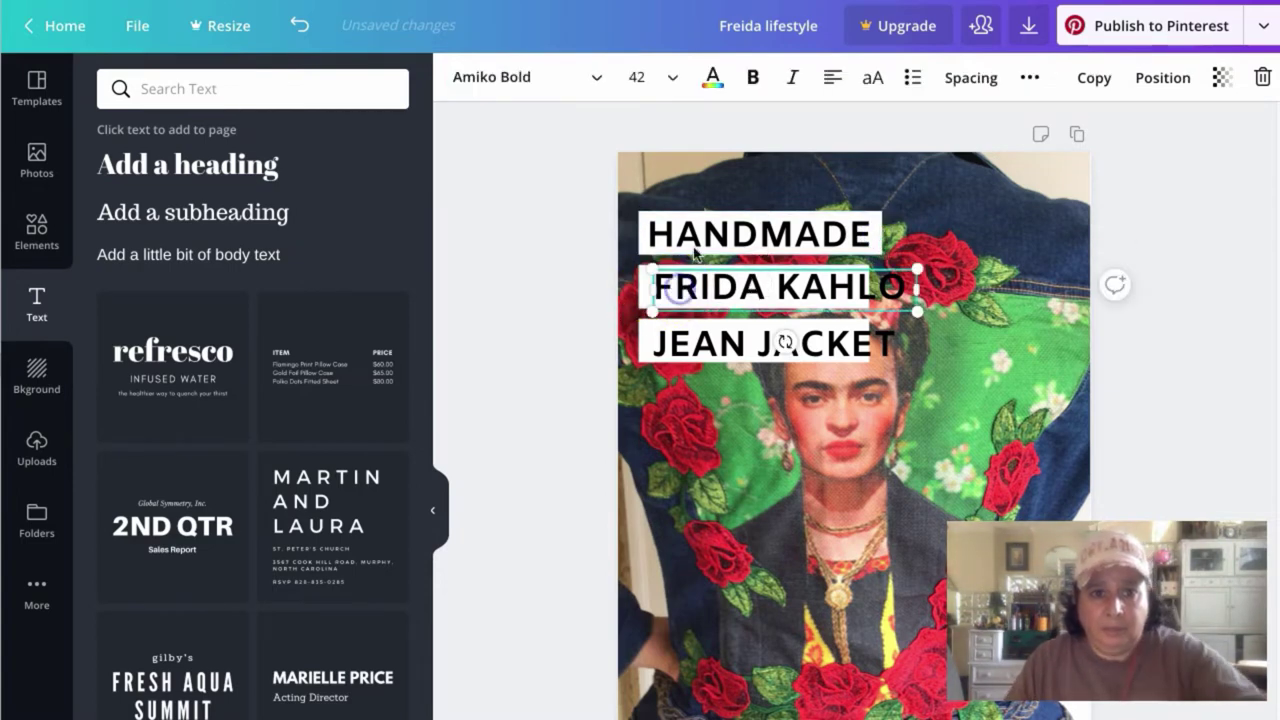
left_click(699, 240, "shift")
left_click(688, 340, "shift")
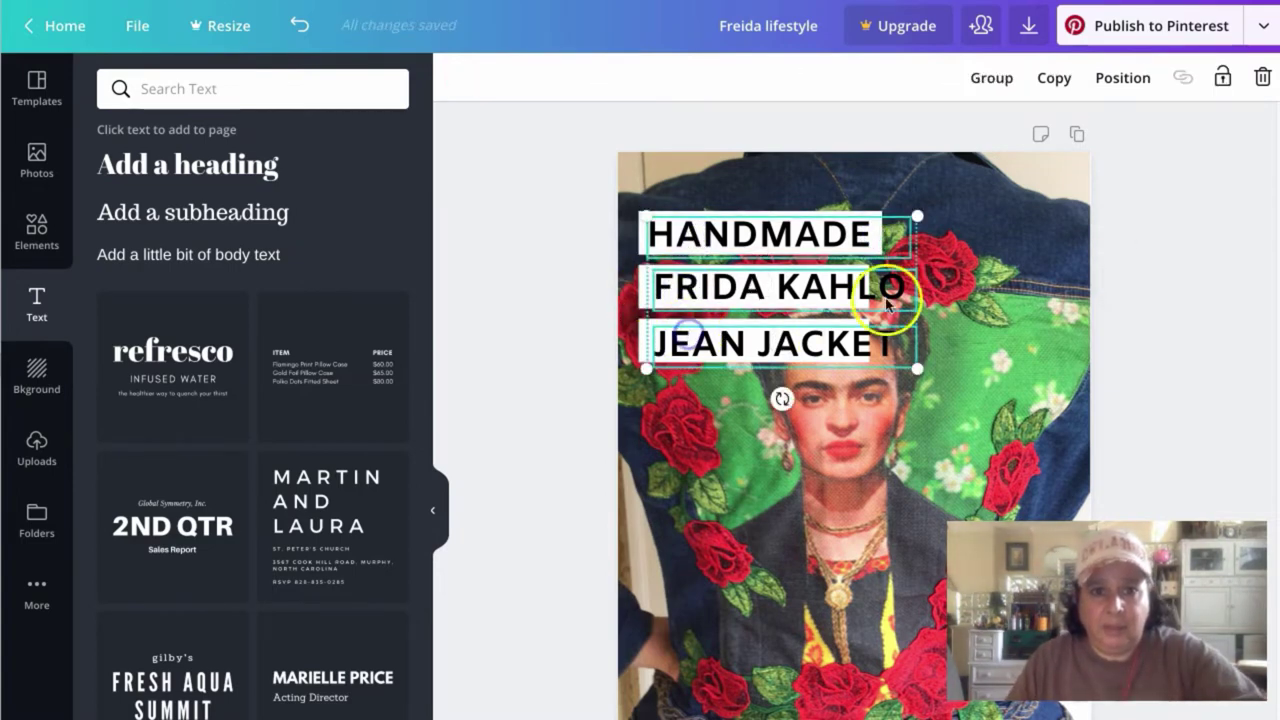
left_click(1118, 78)
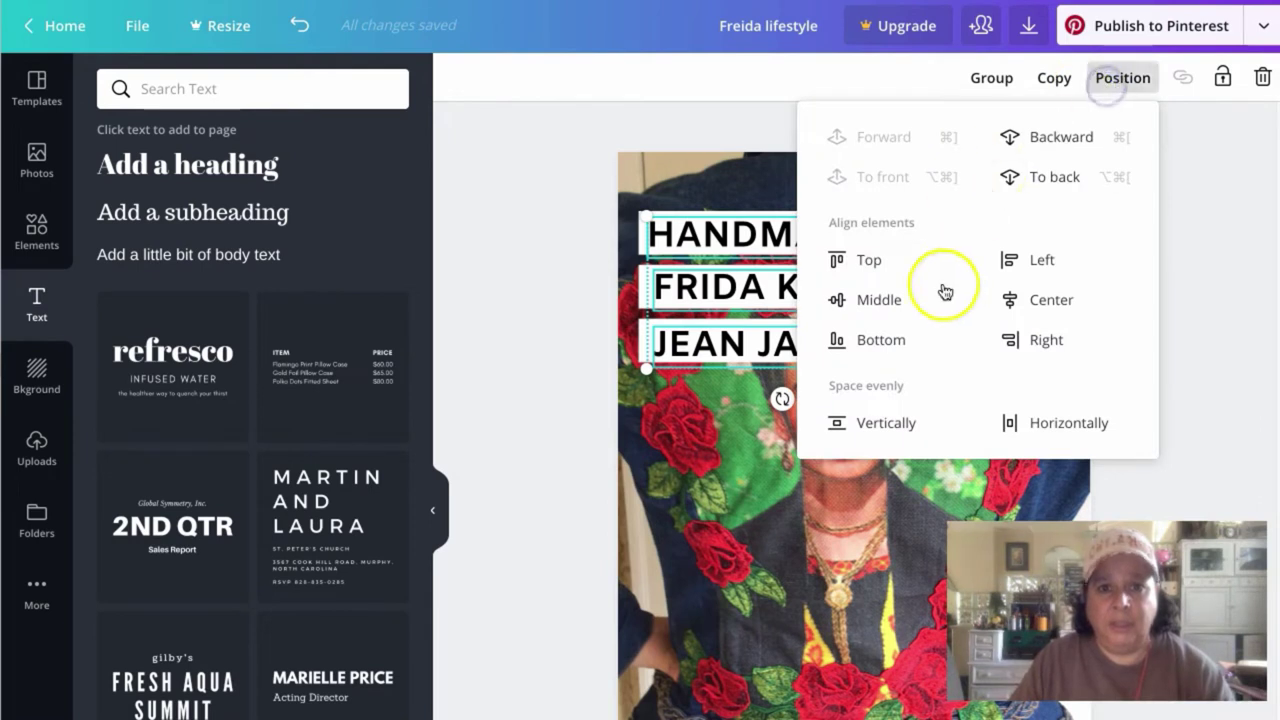
left_click(1005, 275)
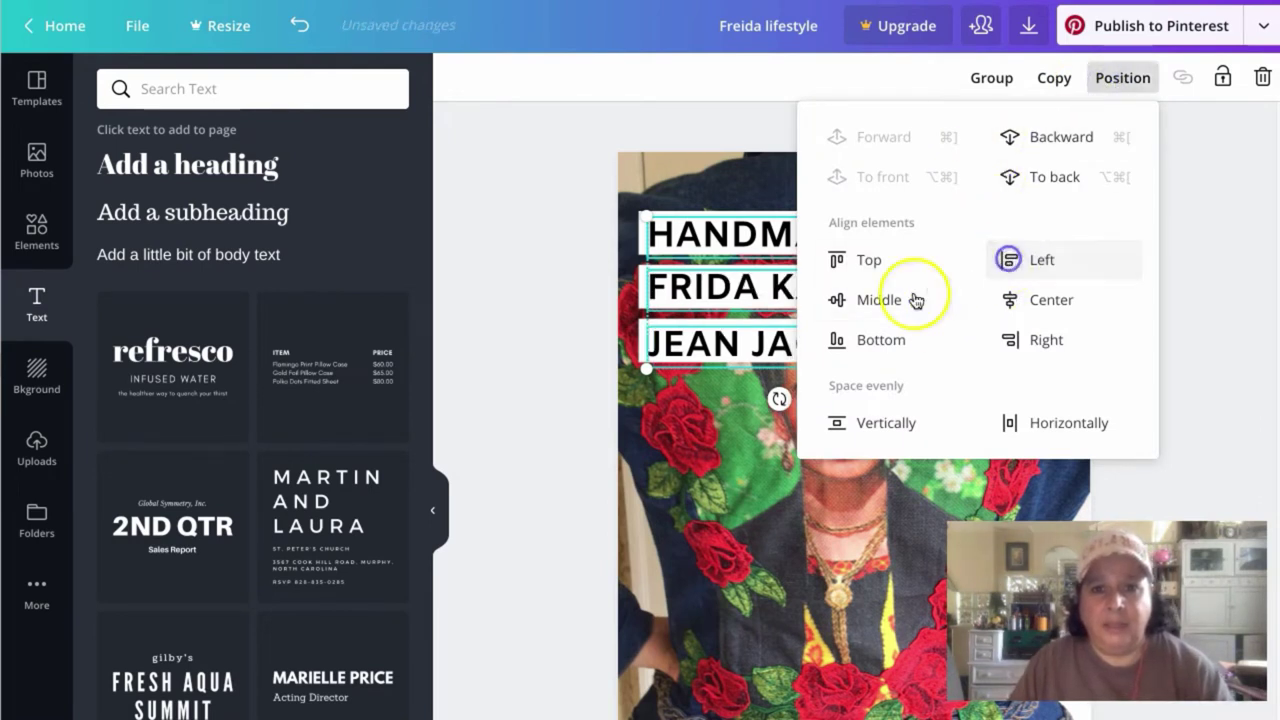
left_click(500, 270)
Widen the FRIDA KAHLO and JEAN JACKET bars so KAHLO and JACKET fit fully
left_click(655, 290)
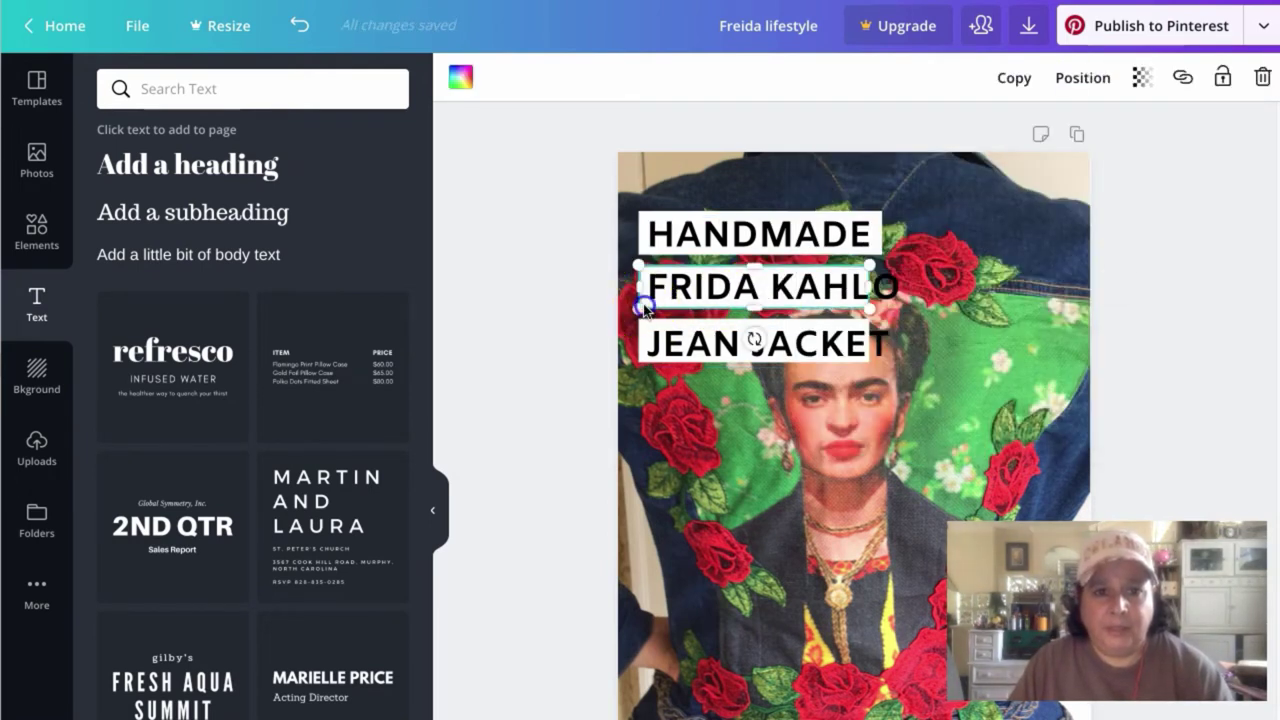
left_click_drag(873, 288, 911, 287)
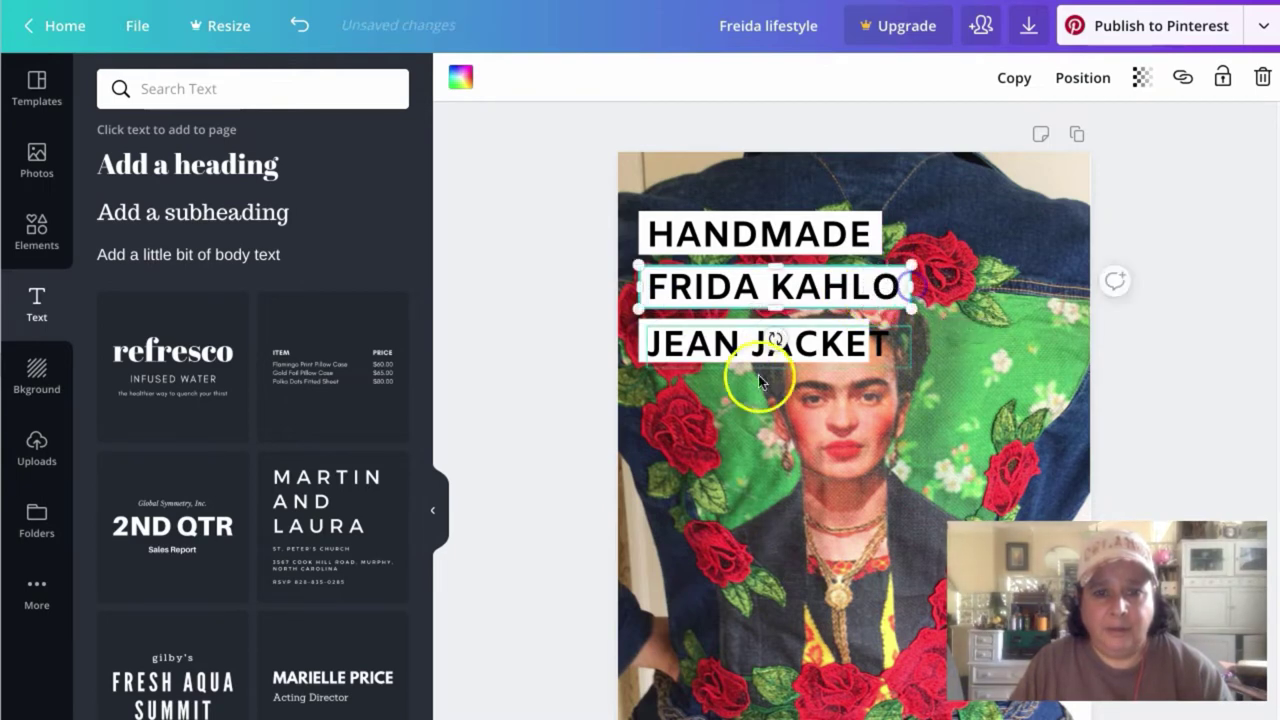
left_click(651, 350)
left_click_drag(868, 343, 894, 343)
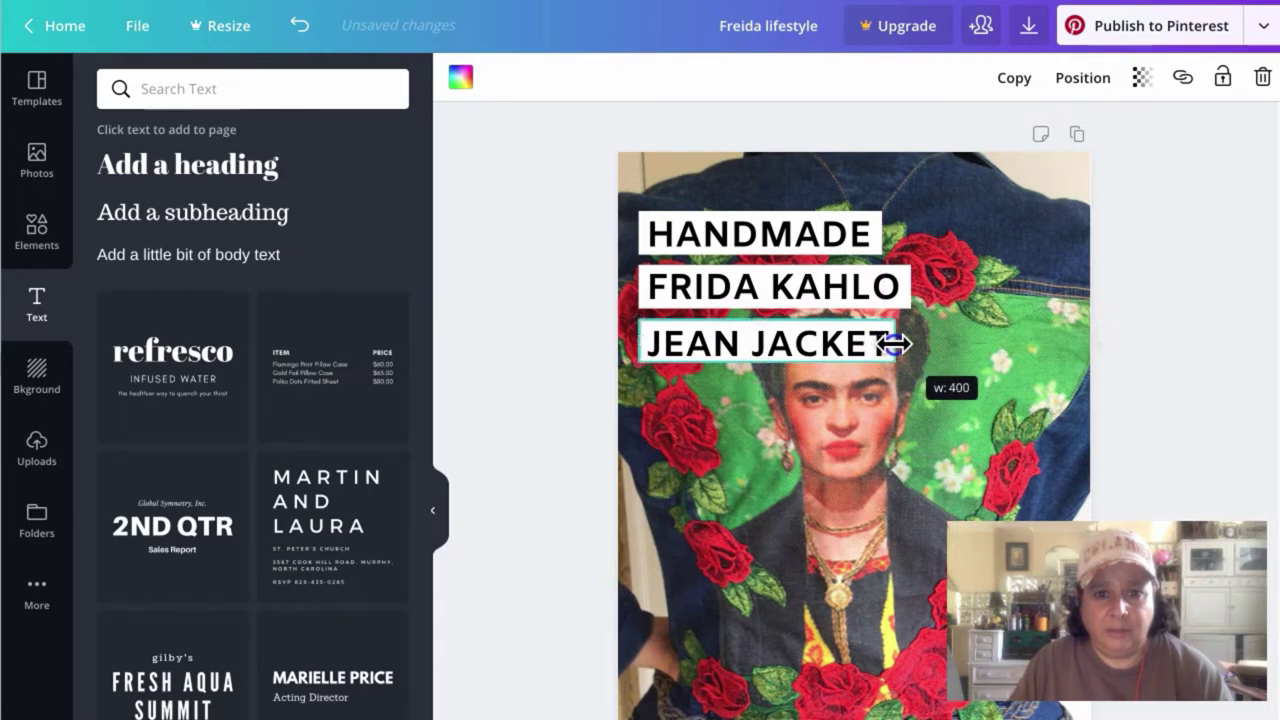
Change the design title from 'Freida lifestyle' to 'Freida Black Words'
left_click(500, 289)
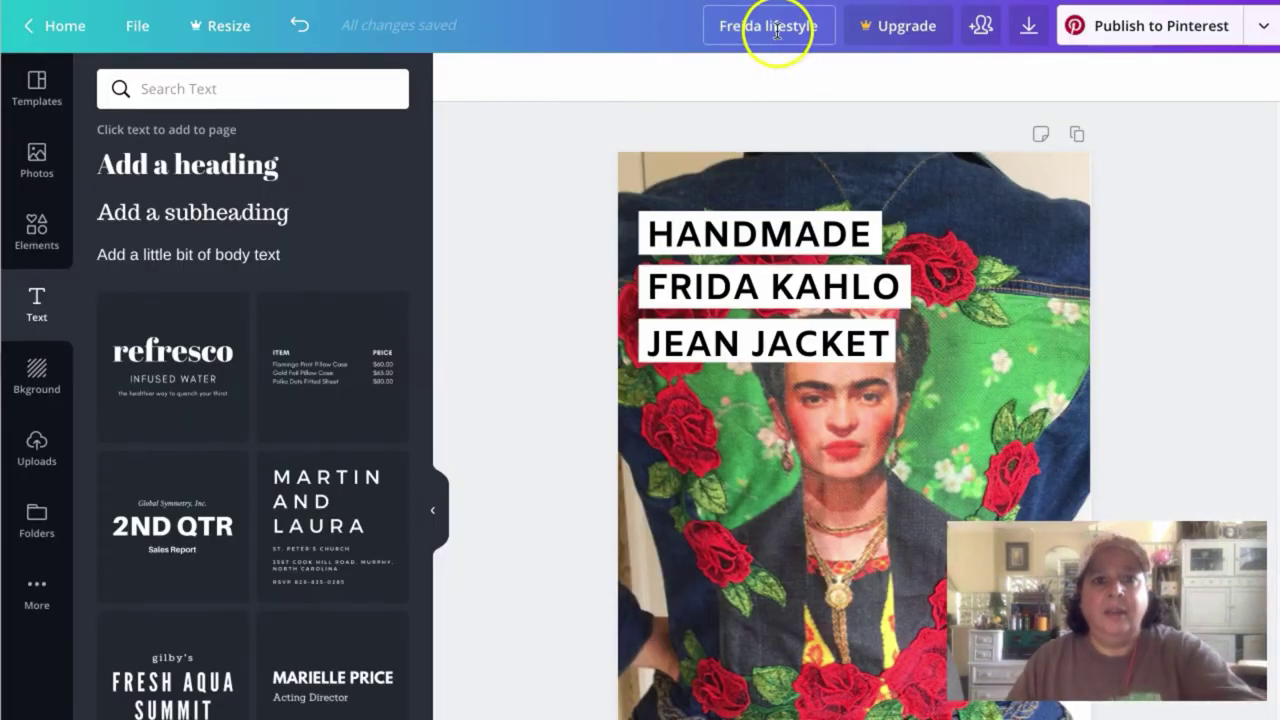
double_click(776, 30)
type("WH")
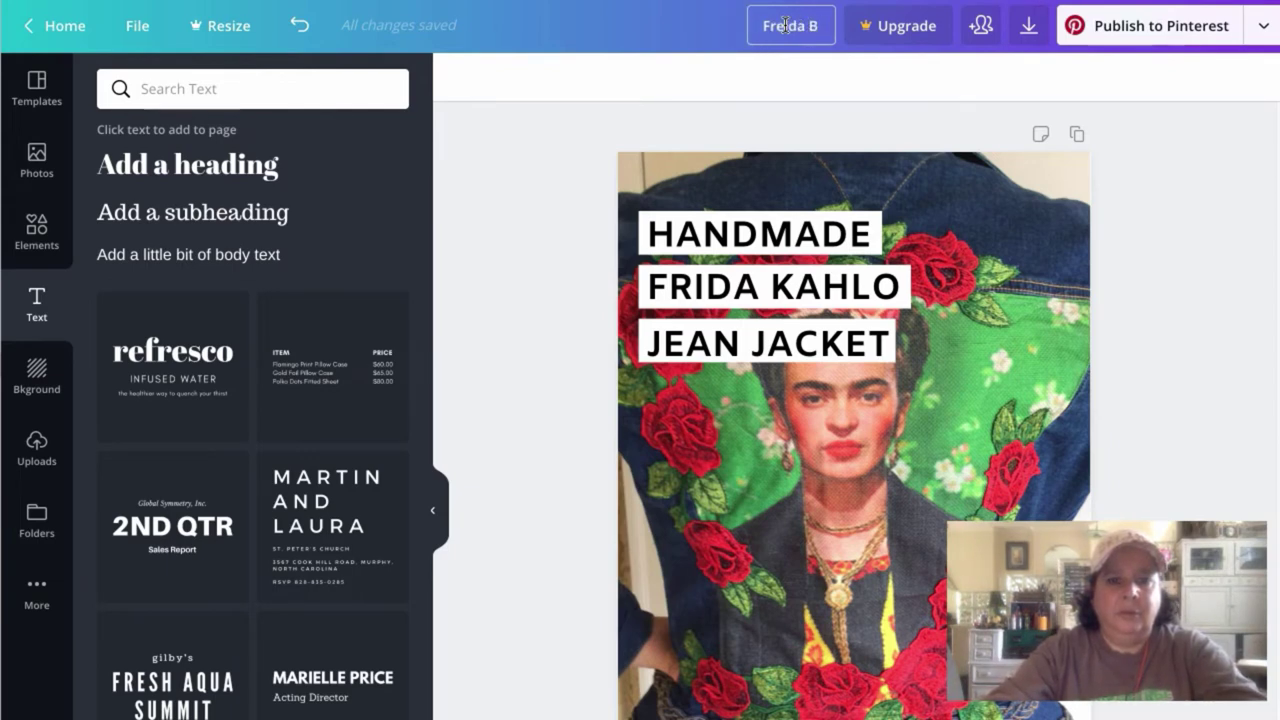
left_click(572, 115)
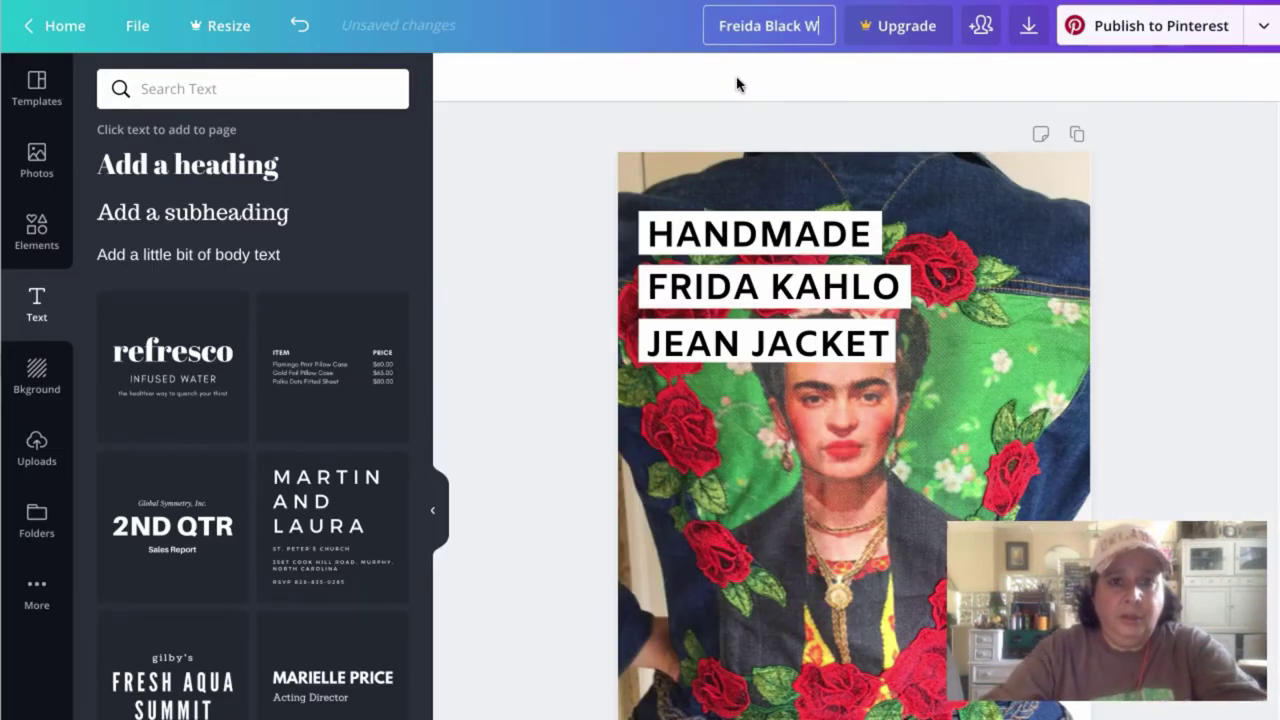
type("ords")
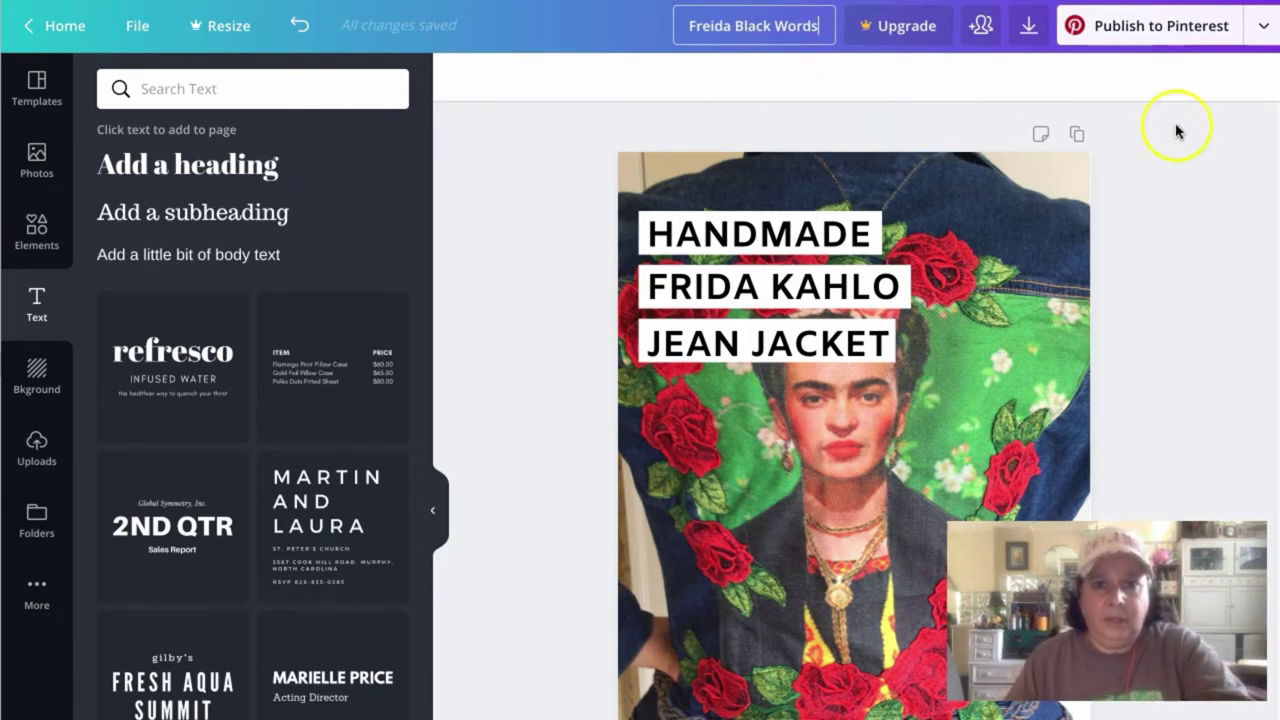
left_click(1171, 177)
Download the Freida Black Words pin as a PNG from the Publish menu
left_click(1264, 28)
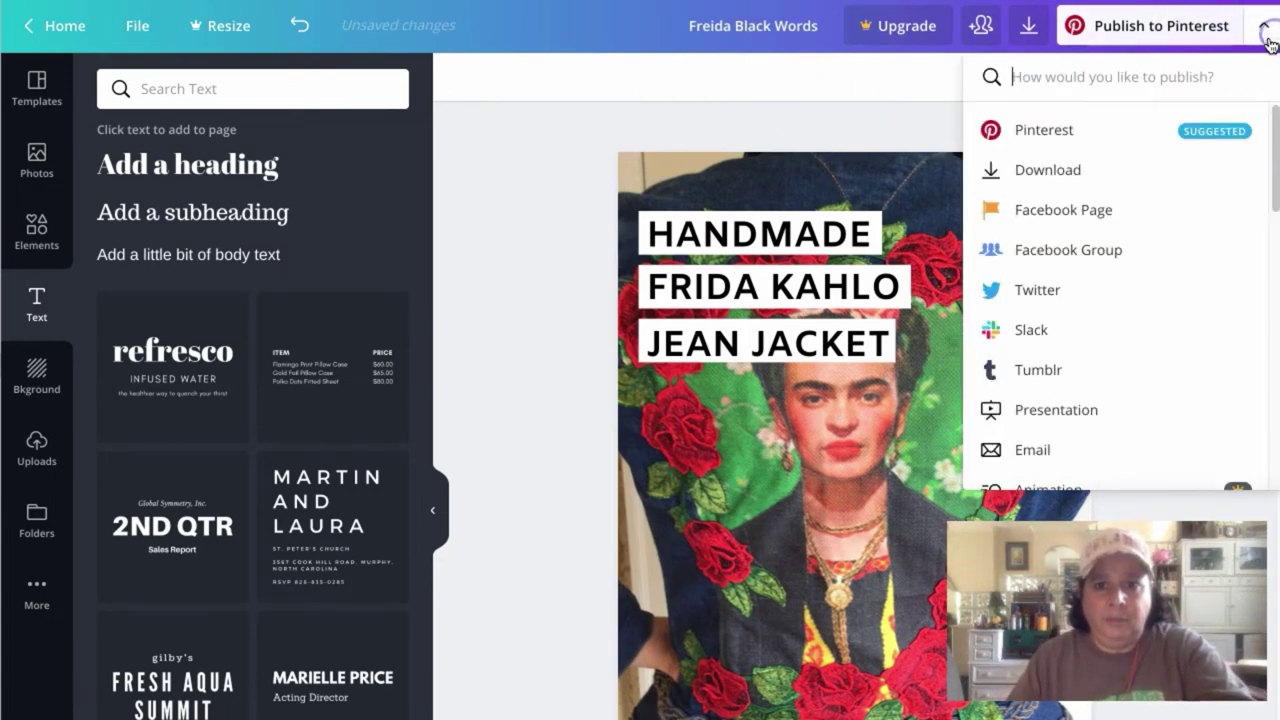
left_click(1065, 176)
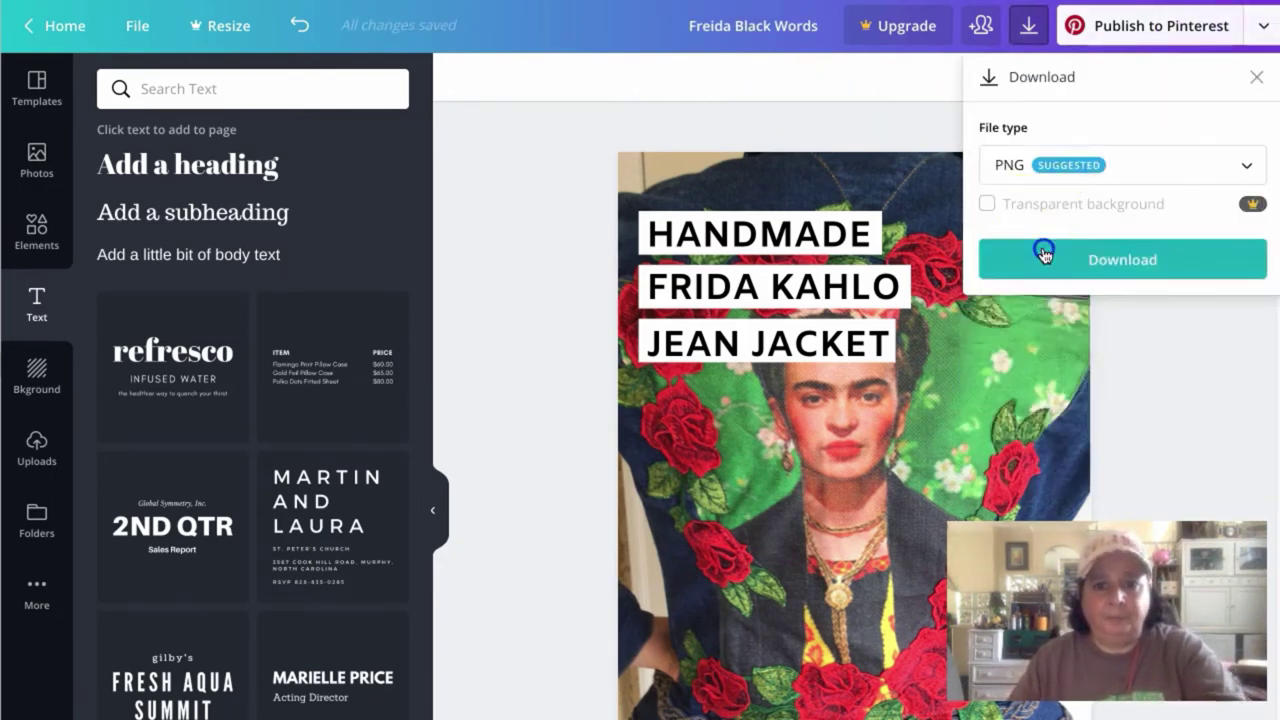
left_click(1044, 256)
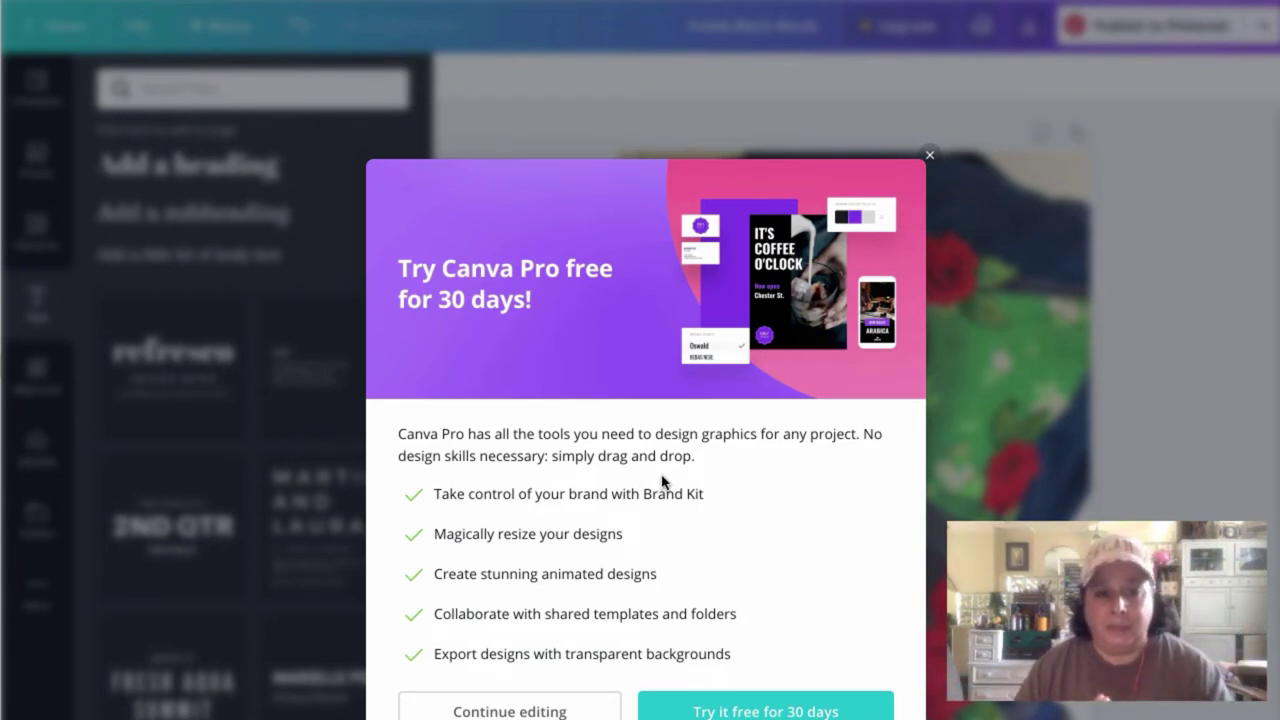
Close the Canva Pro trial popup and return to the Canva home page
left_click(927, 160)
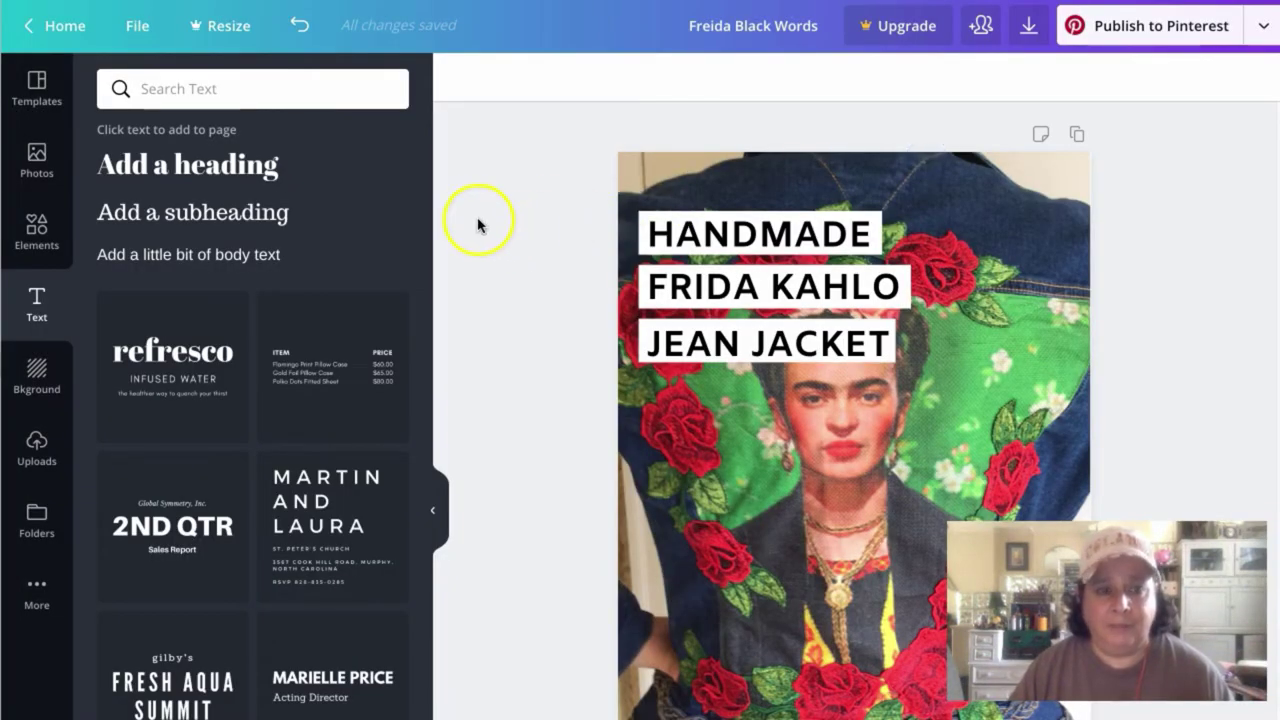
left_click(55, 30)
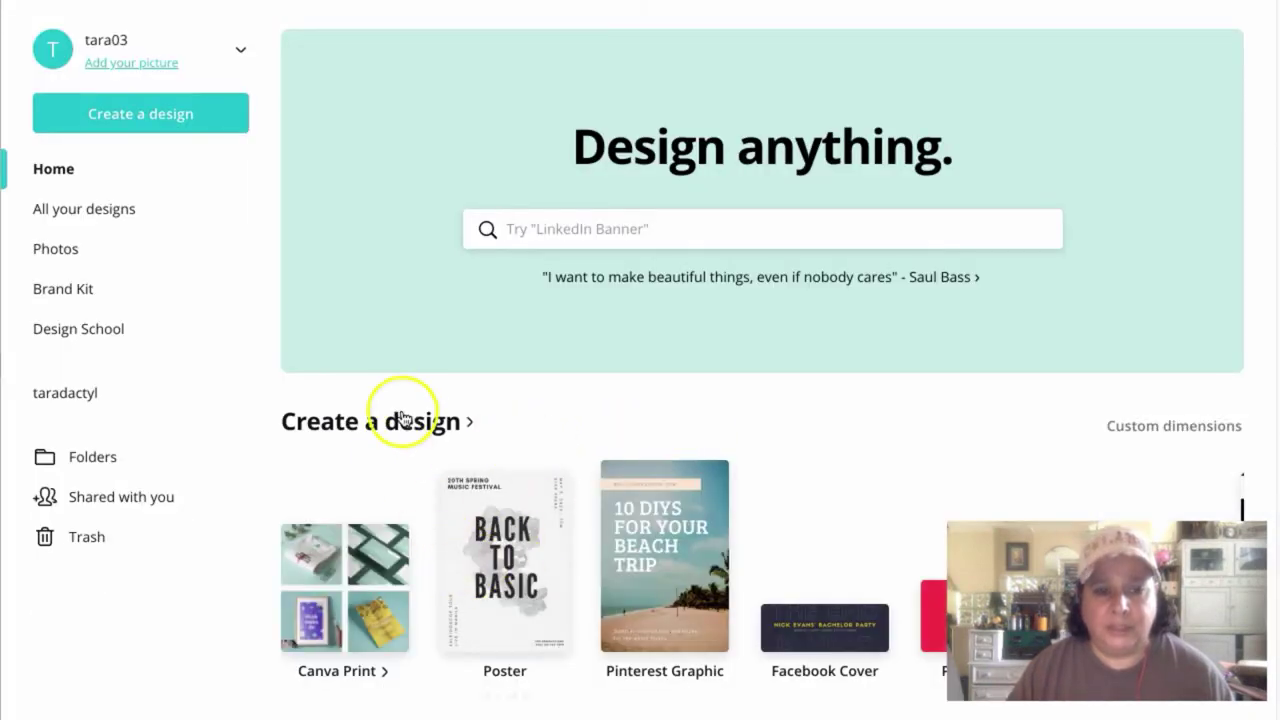
scroll(408, 414, "down", 8)
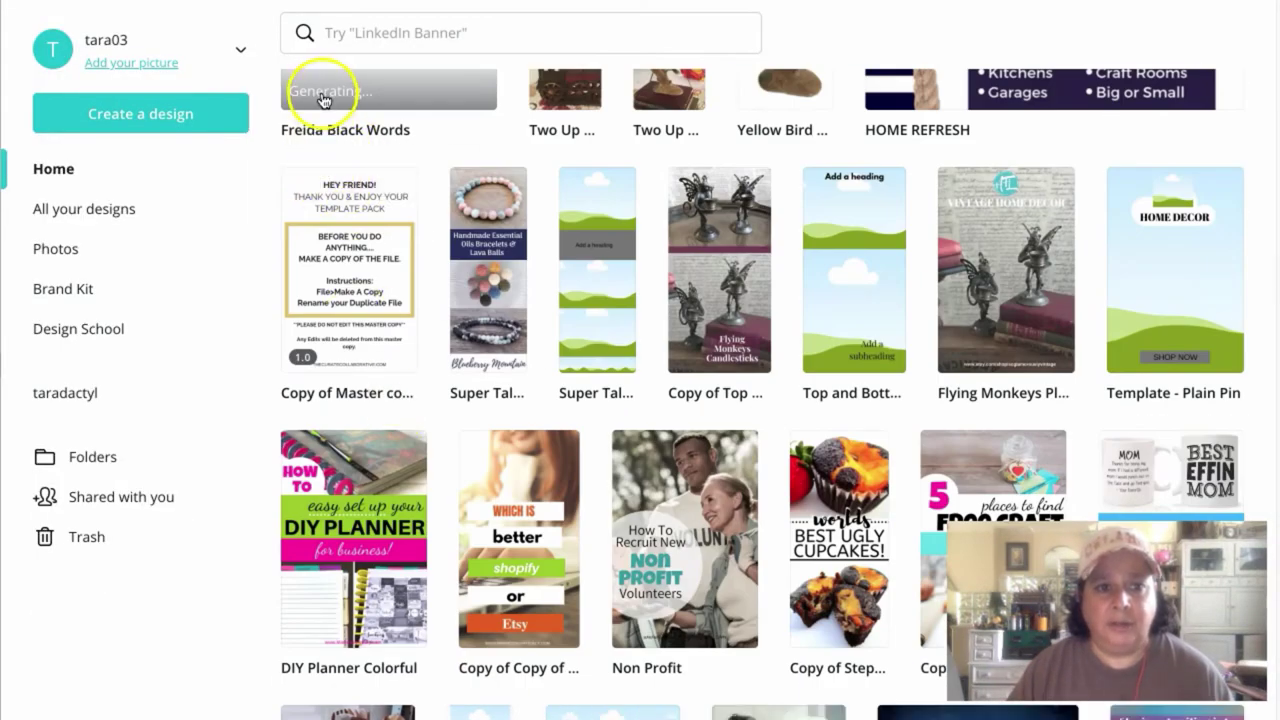
scroll(700, 150, "up", 8)
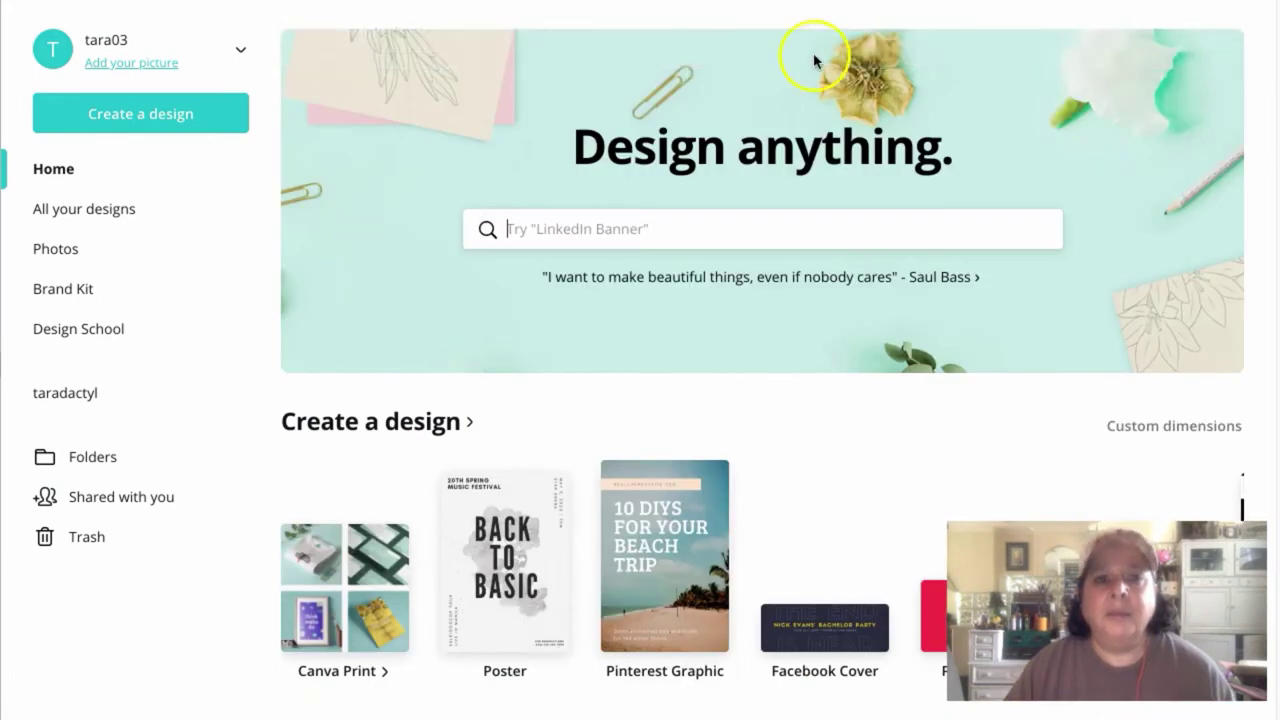
Scroll far down the Pinterest 'blue jean jackets for women' results for inspiration
type("pinter")
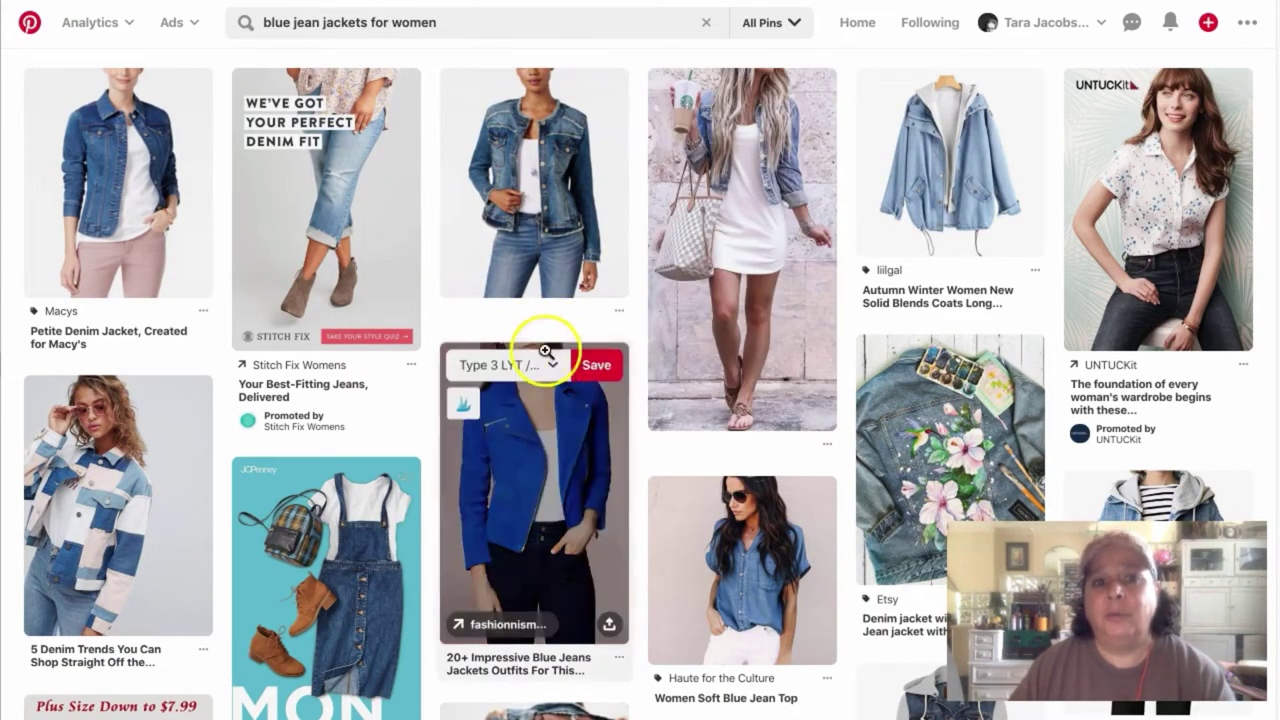
scroll(694, 413, "down", 2)
scroll(694, 413, "down", 5)
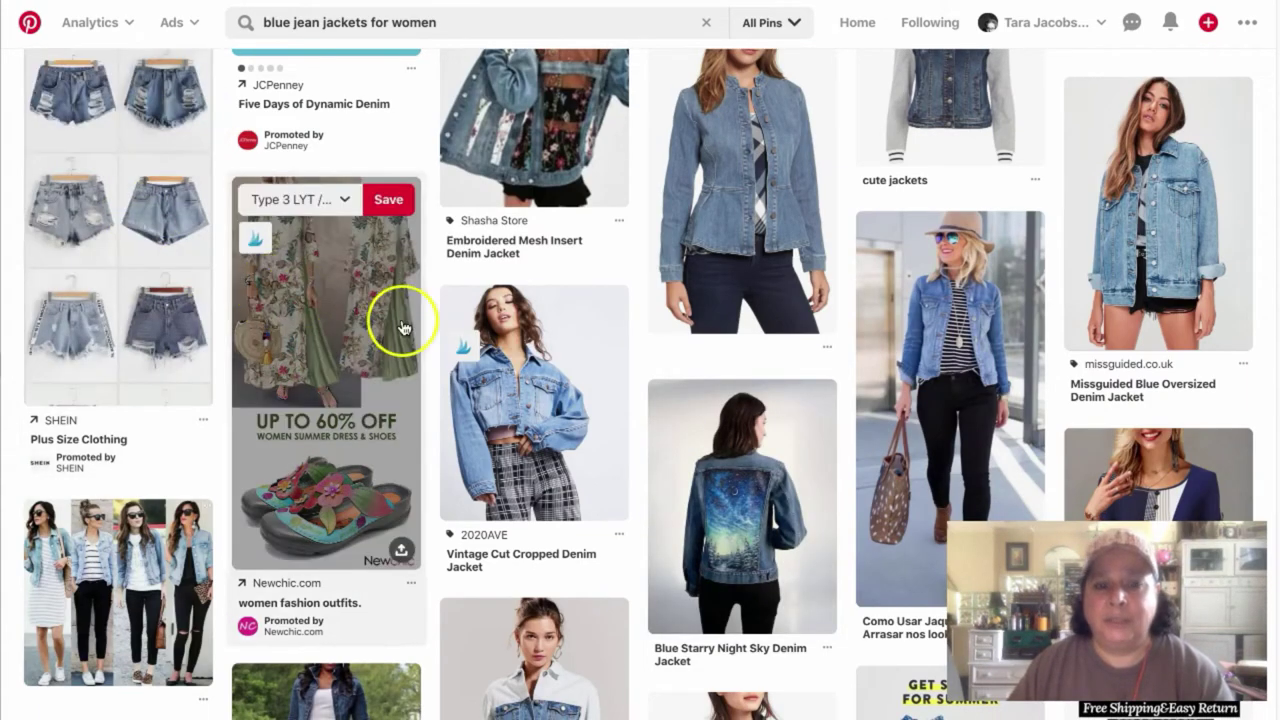
scroll(400, 325, "down", 1)
scroll(403, 327, "down", 5)
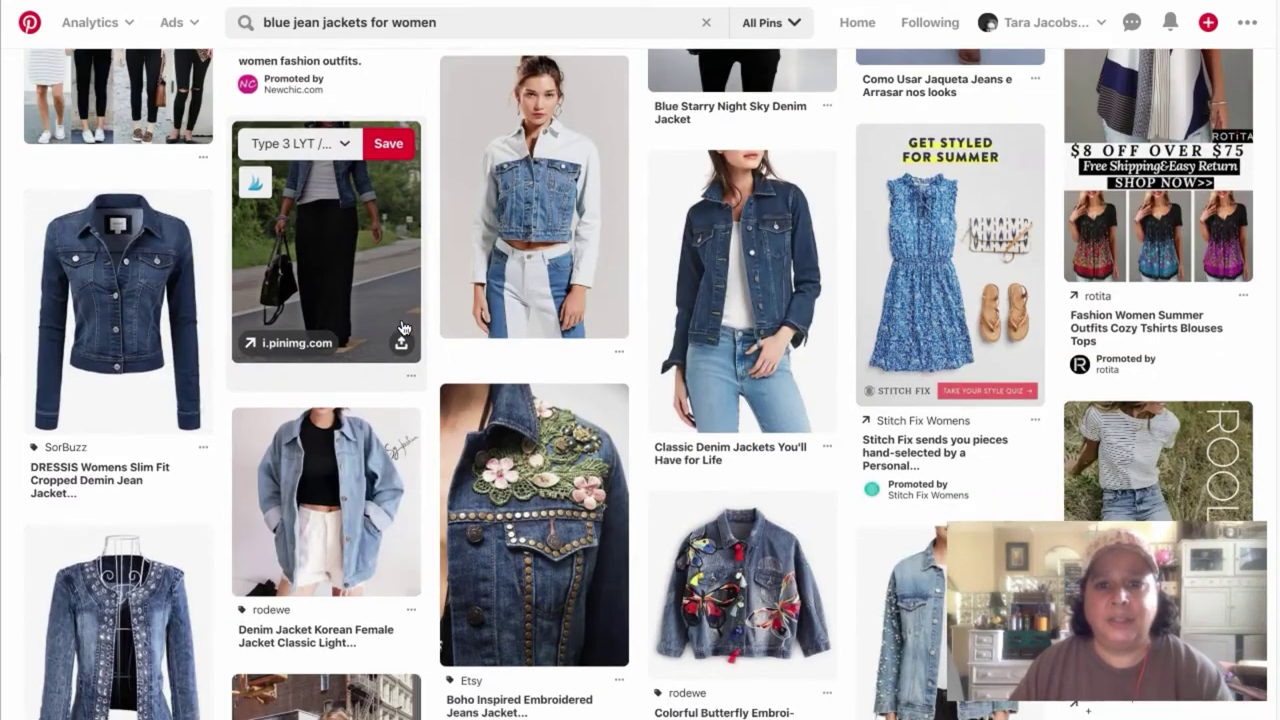
scroll(403, 327, "down", 6)
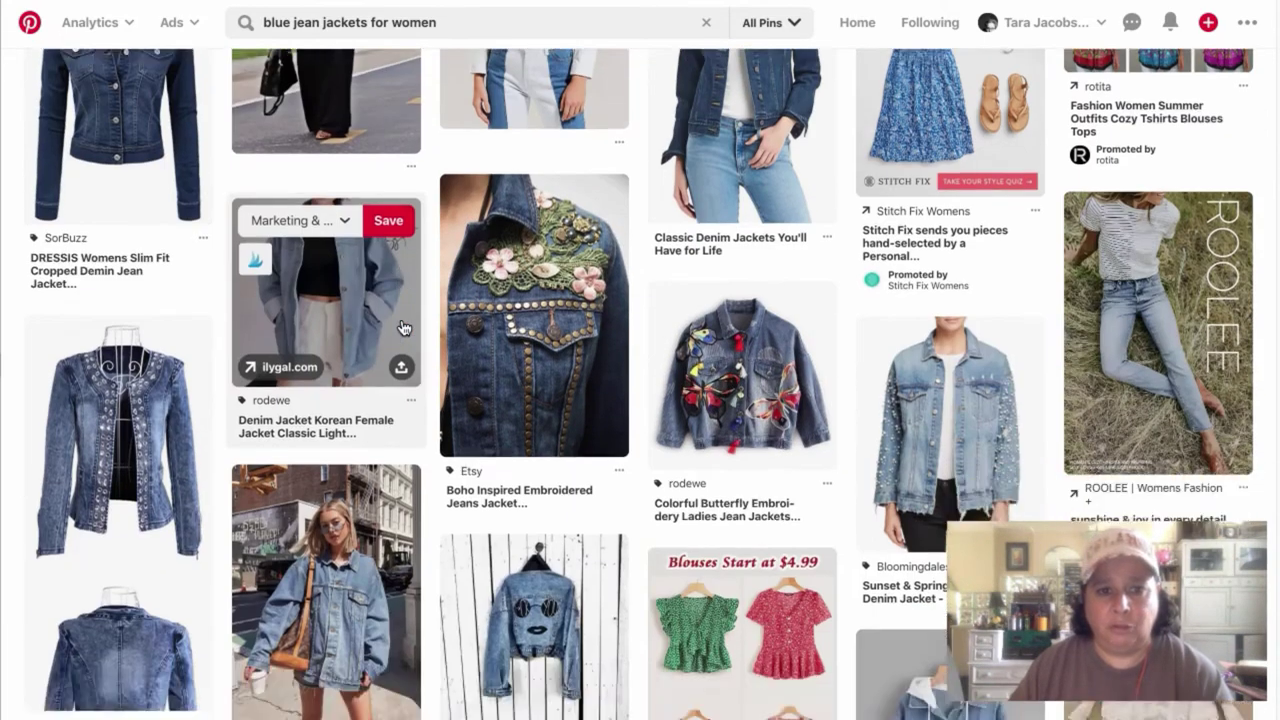
scroll(403, 328, "down", 4)
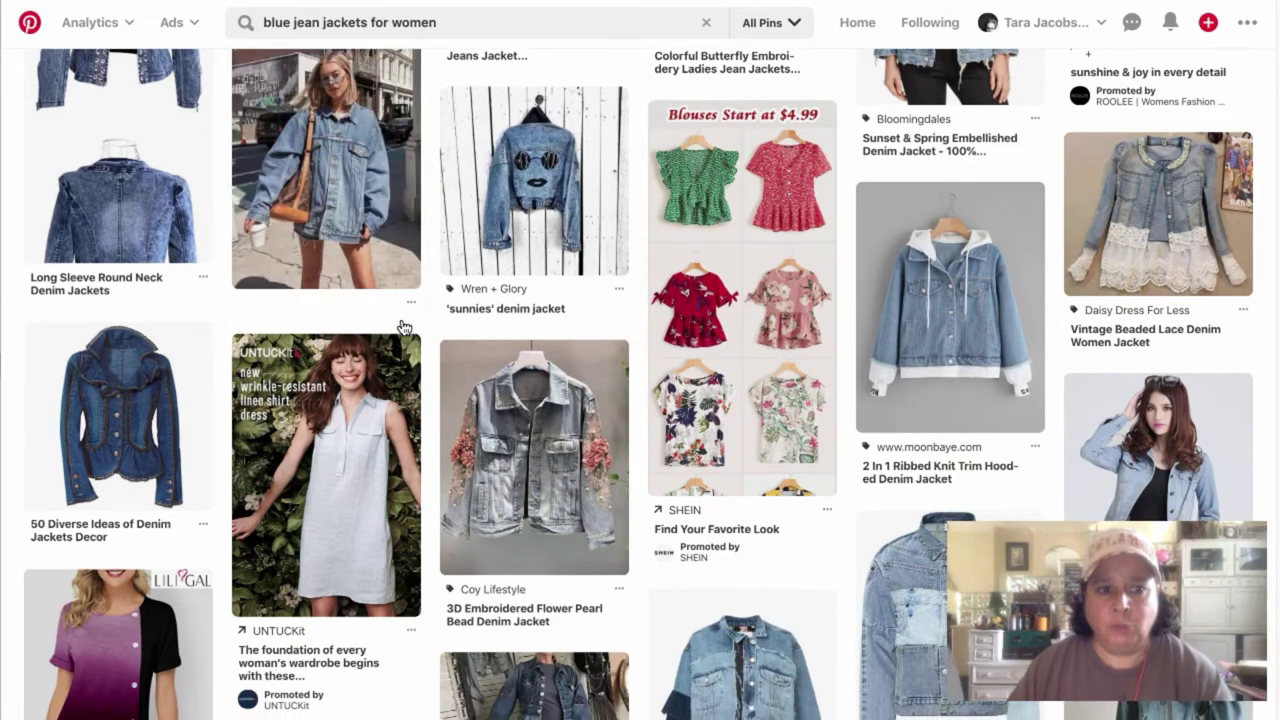
scroll(403, 327, "down", 1)
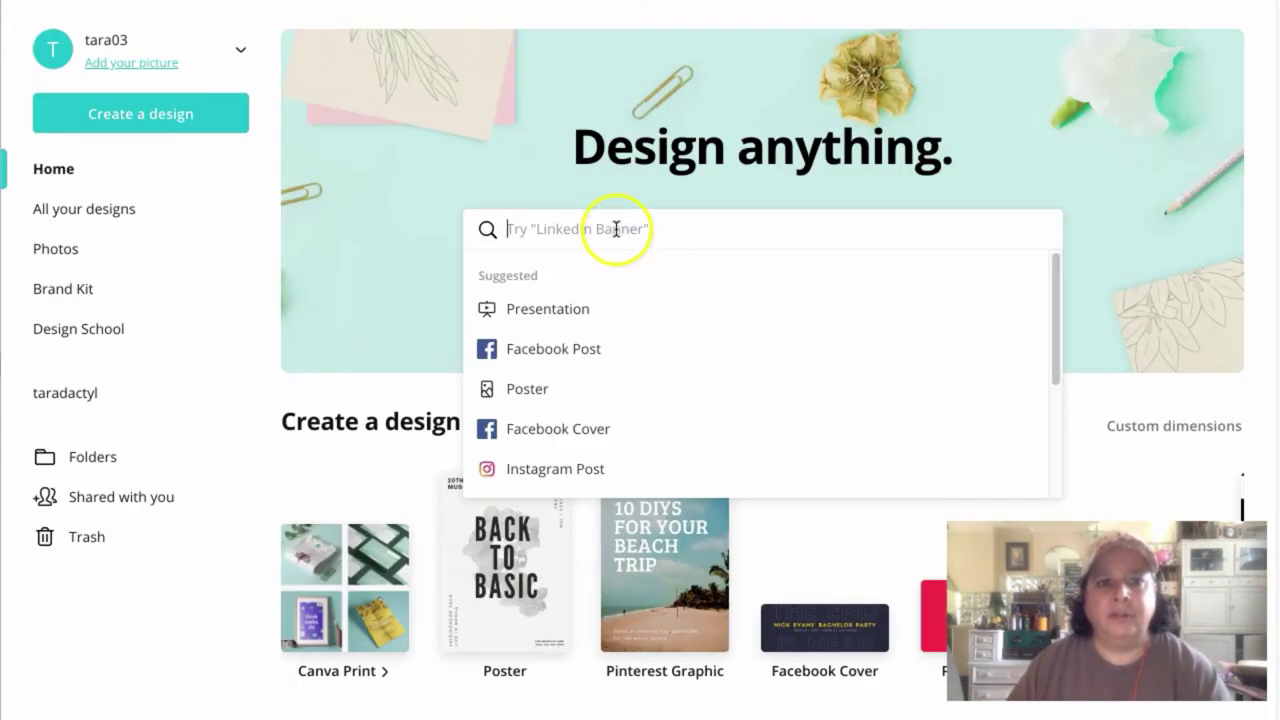
Create a new custom-size design of 750 × 1500 px
left_click(1192, 426)
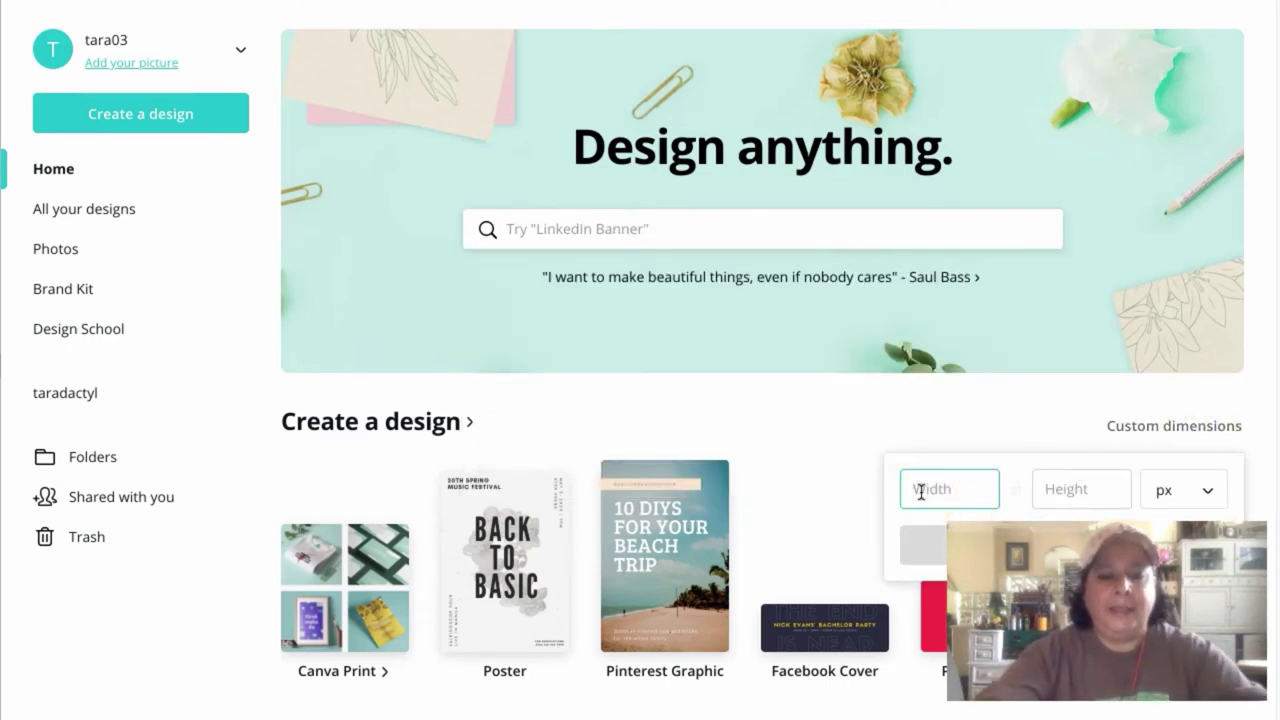
left_click(1106, 484)
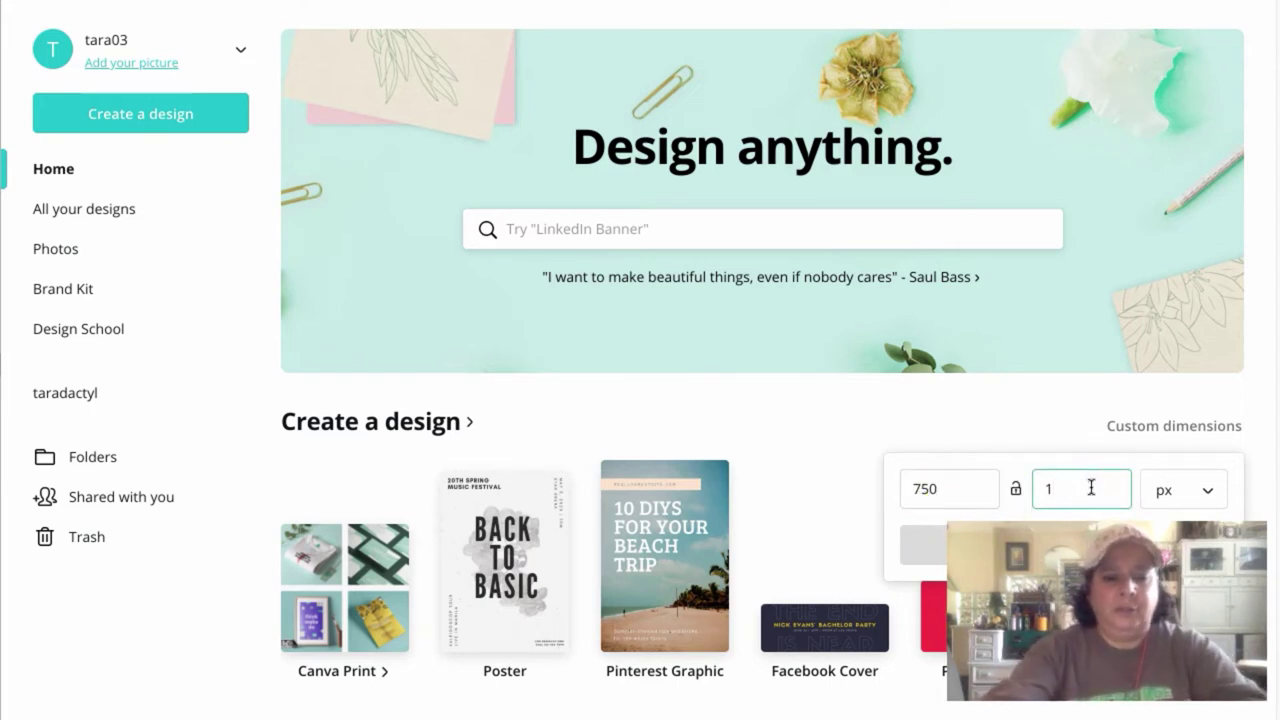
type("1500")
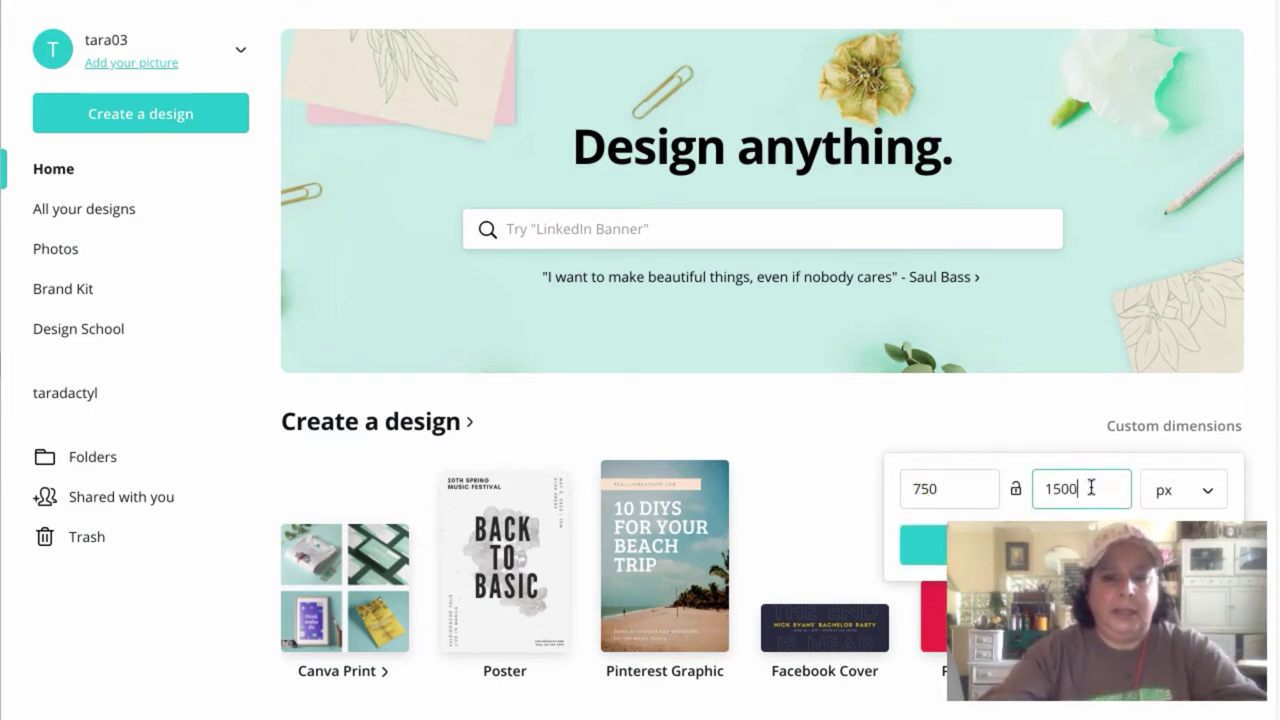
left_click(920, 541)
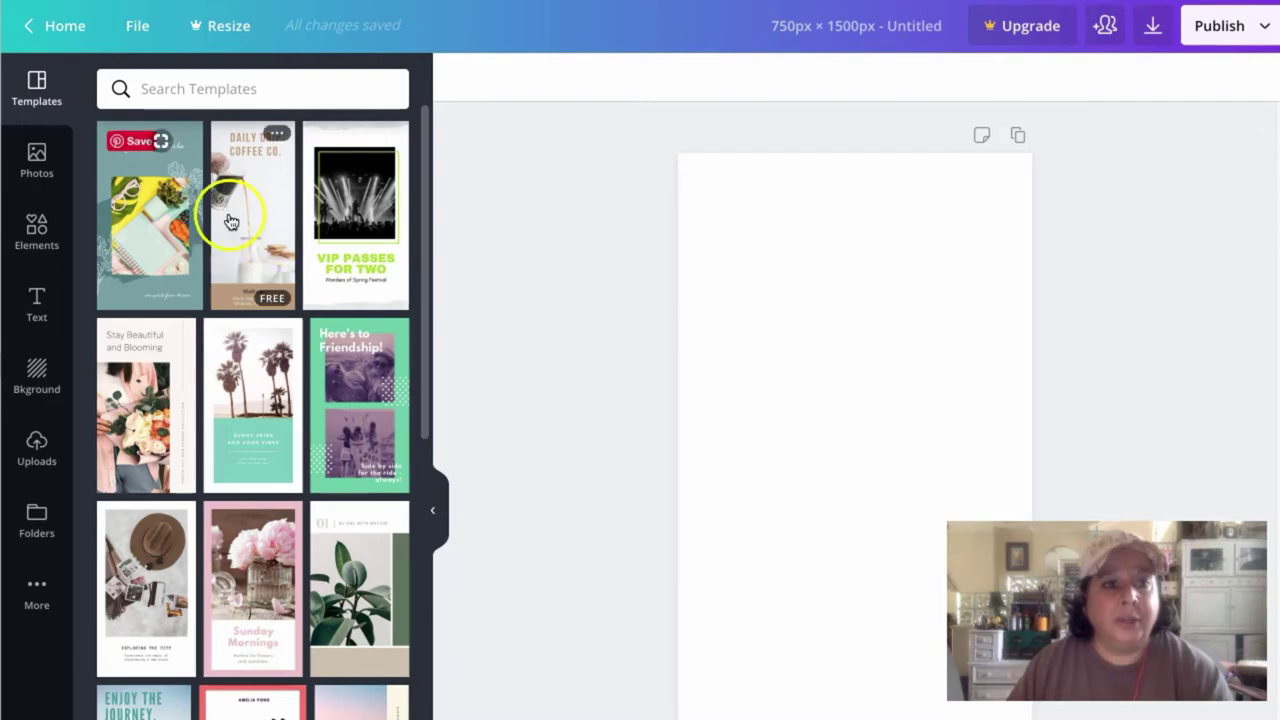
Drag the Frida jacket photo from Uploads onto the page and stretch it to full width
left_click(40, 452)
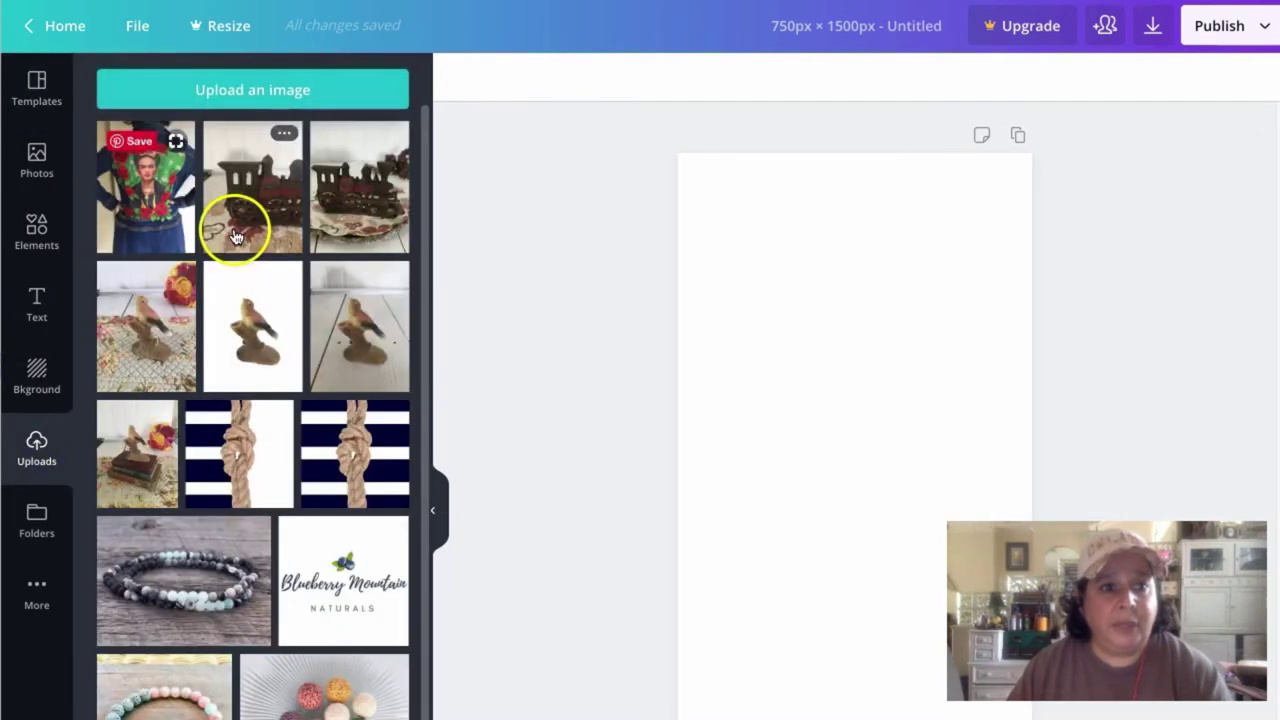
left_click_drag(146, 211, 715, 238)
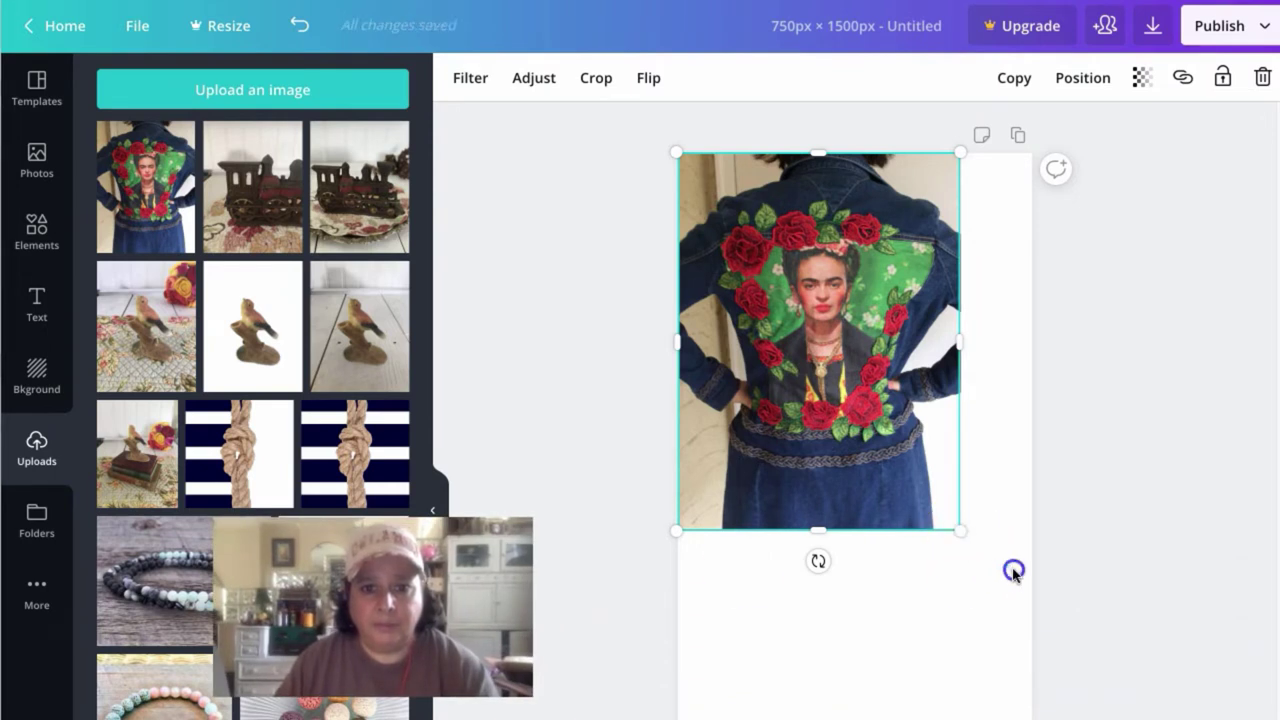
left_click_drag(966, 530, 1066, 603)
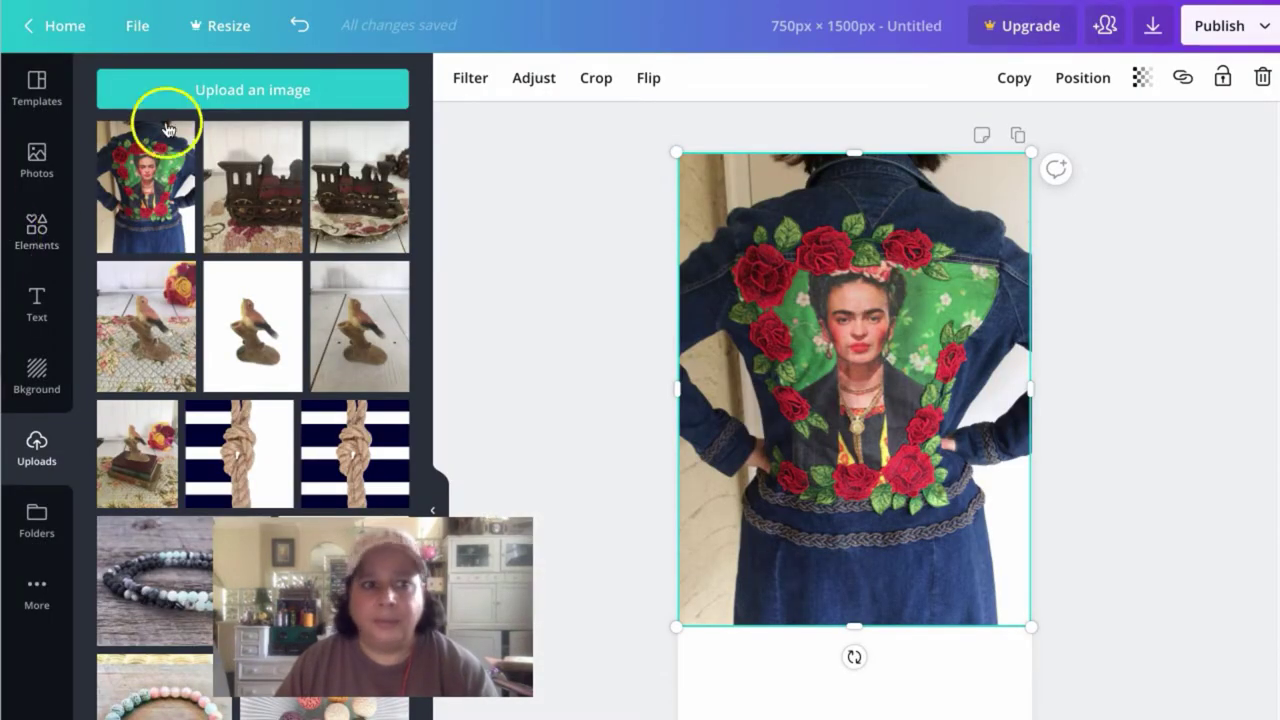
Review the Desktop photos frieda-3.jpg and frieda-2.jpg through Canva's image upload
left_click(229, 88)
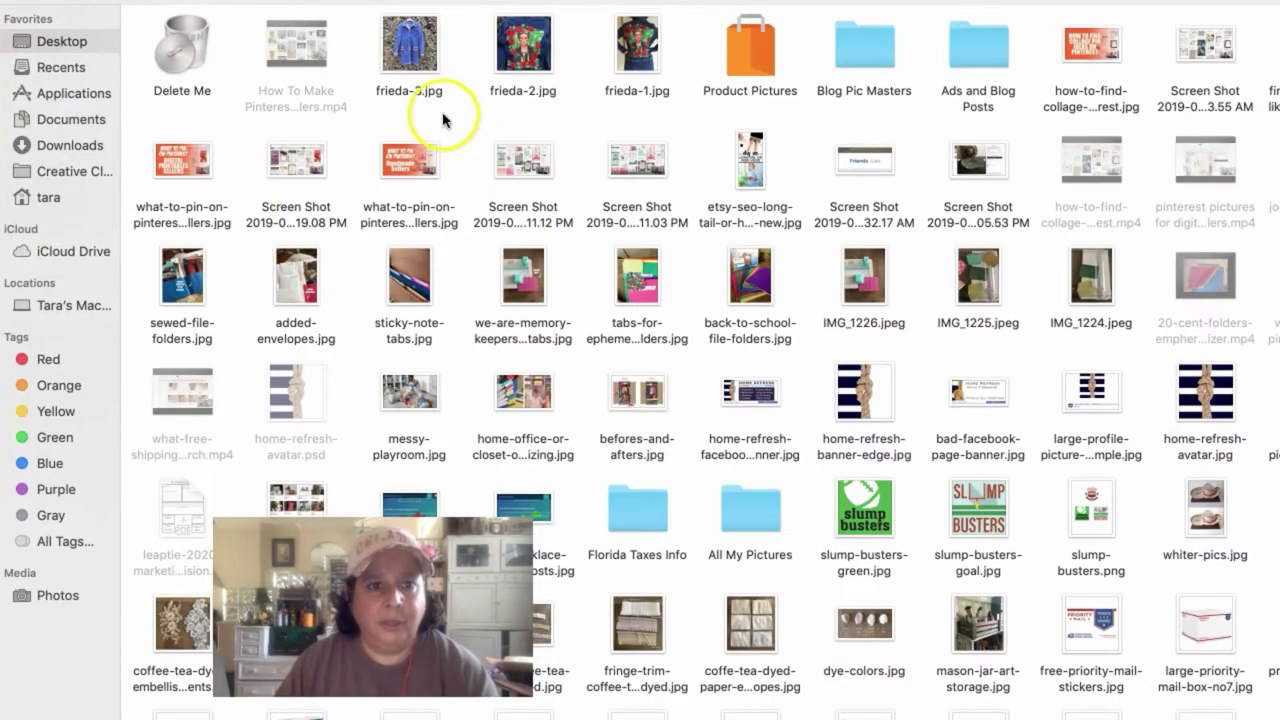
left_click(414, 58)
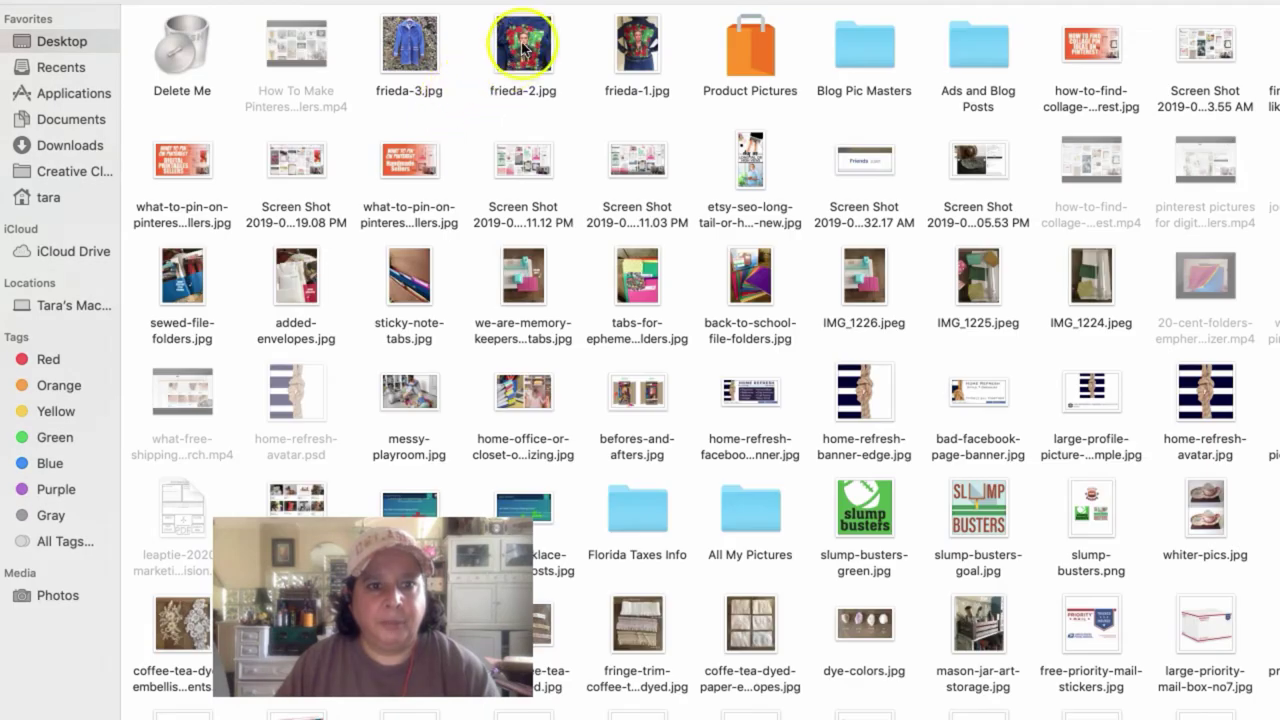
left_click(522, 47)
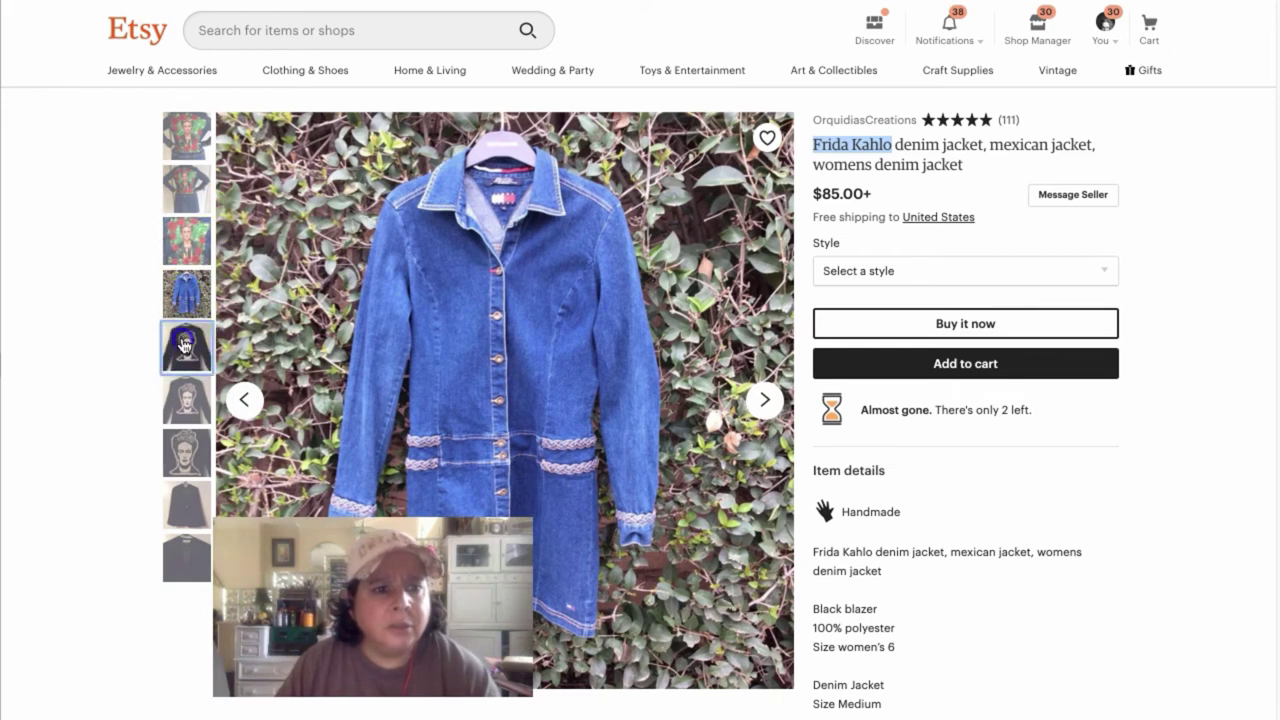
Find the rose-embroidered jacket photo in the Etsy listing and save it to the Desktop
left_click(185, 344)
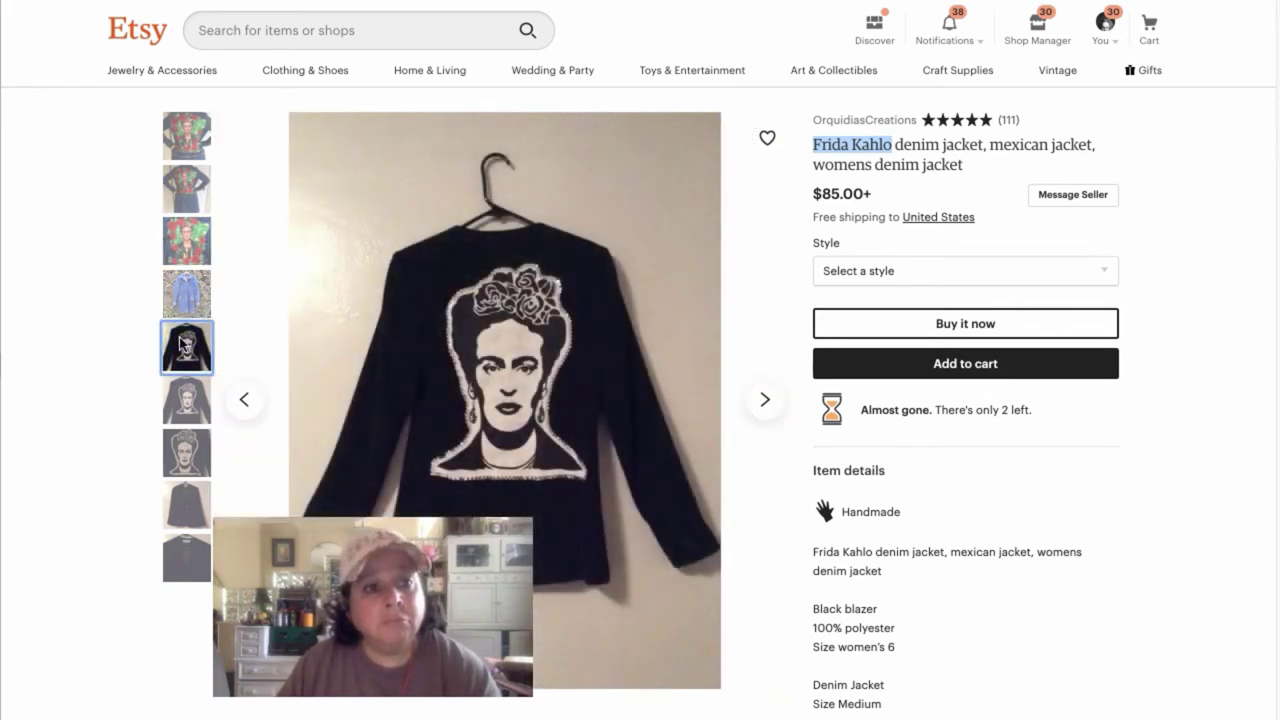
left_click(250, 400)
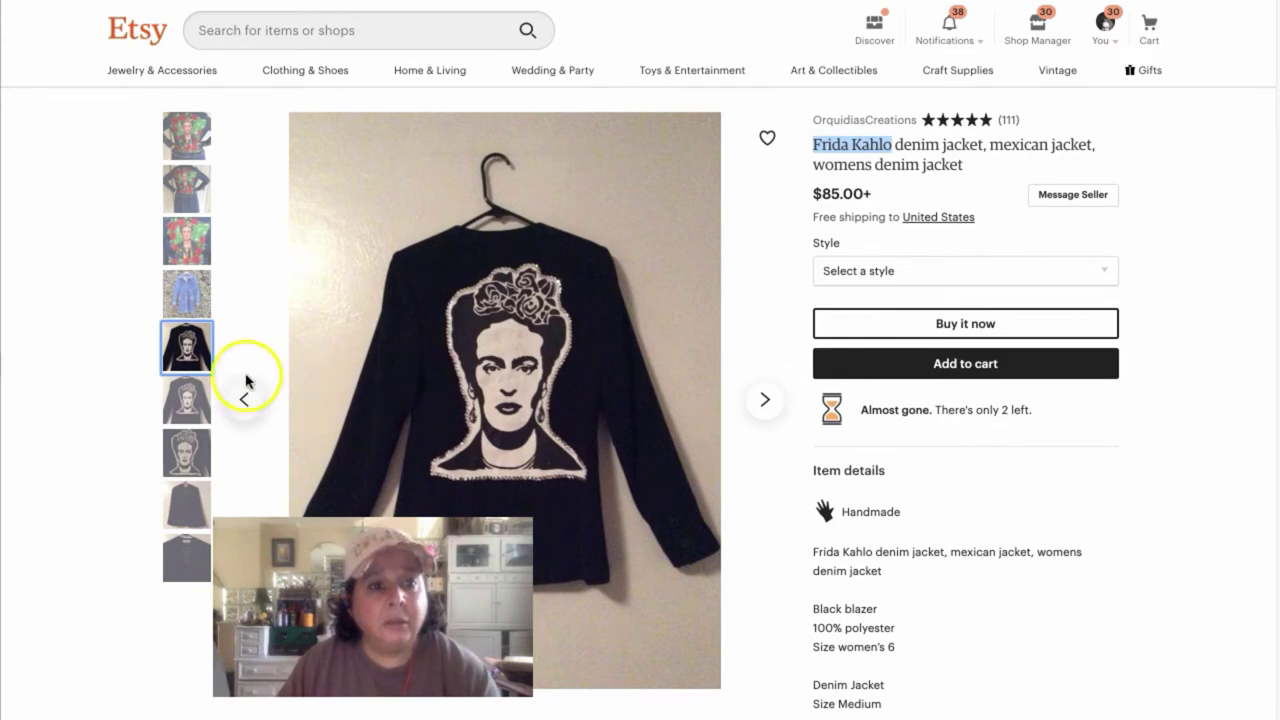
left_click(192, 192)
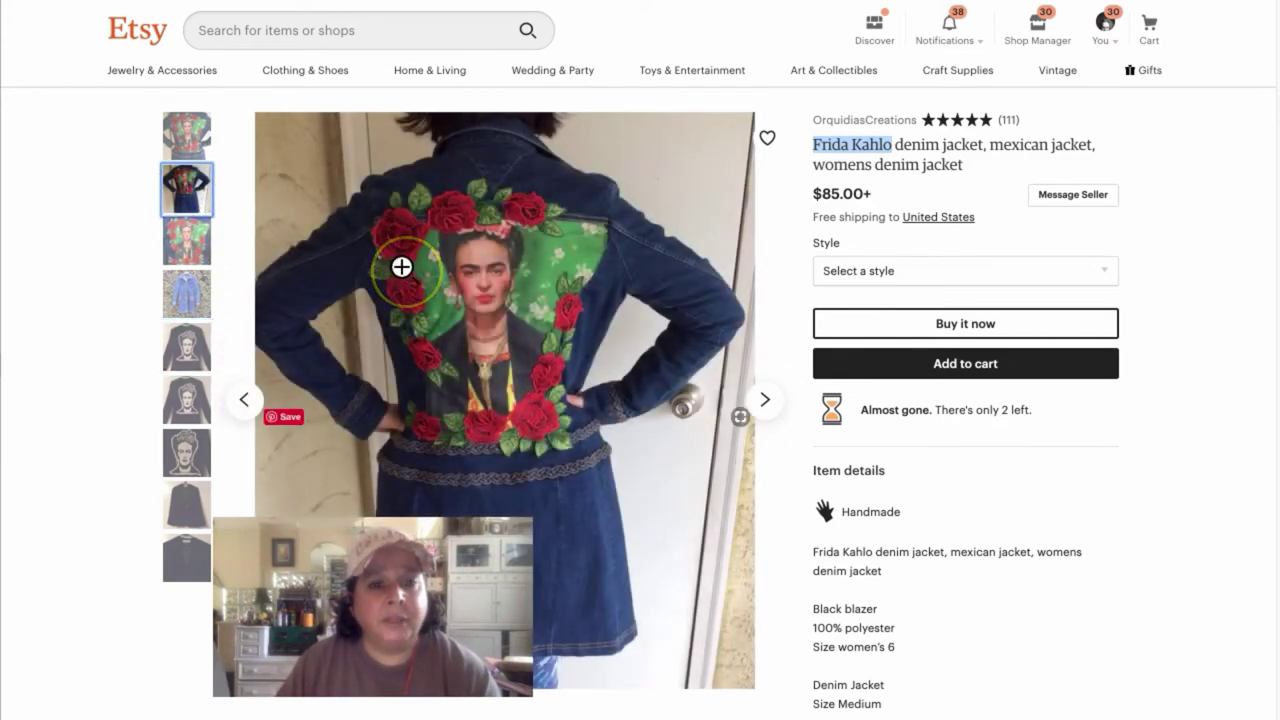
right_click(404, 268)
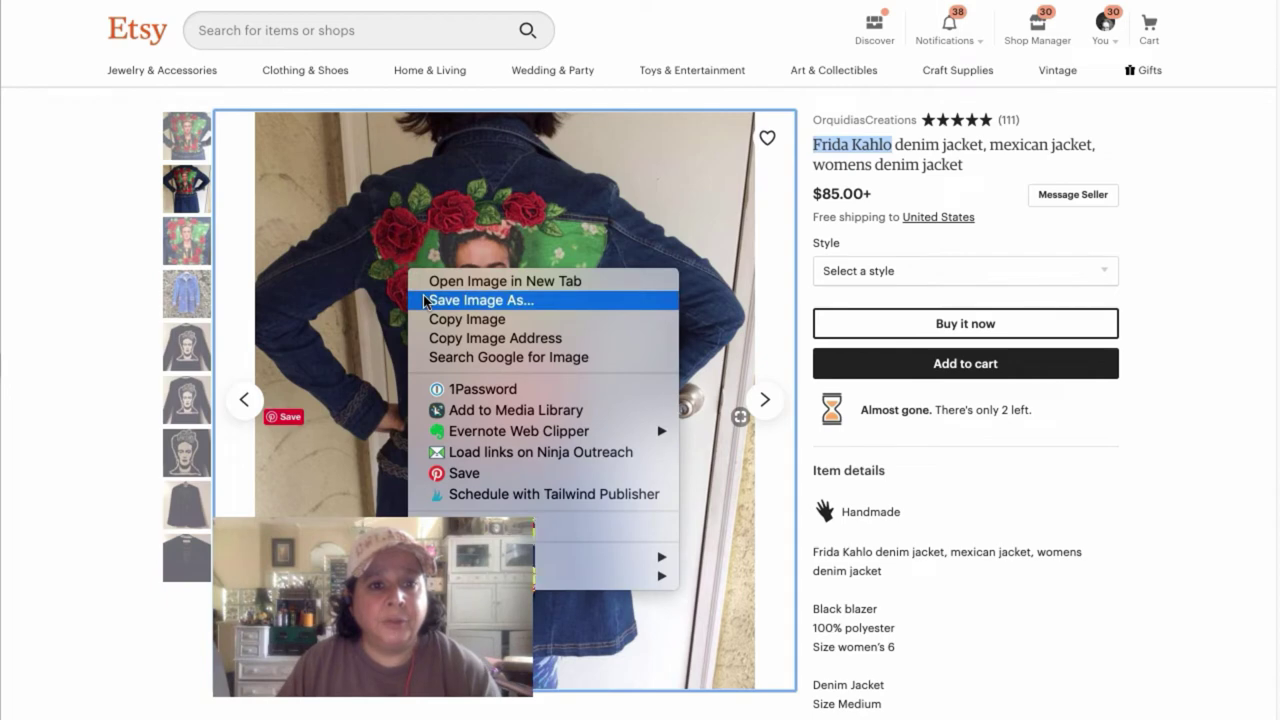
left_click(424, 300)
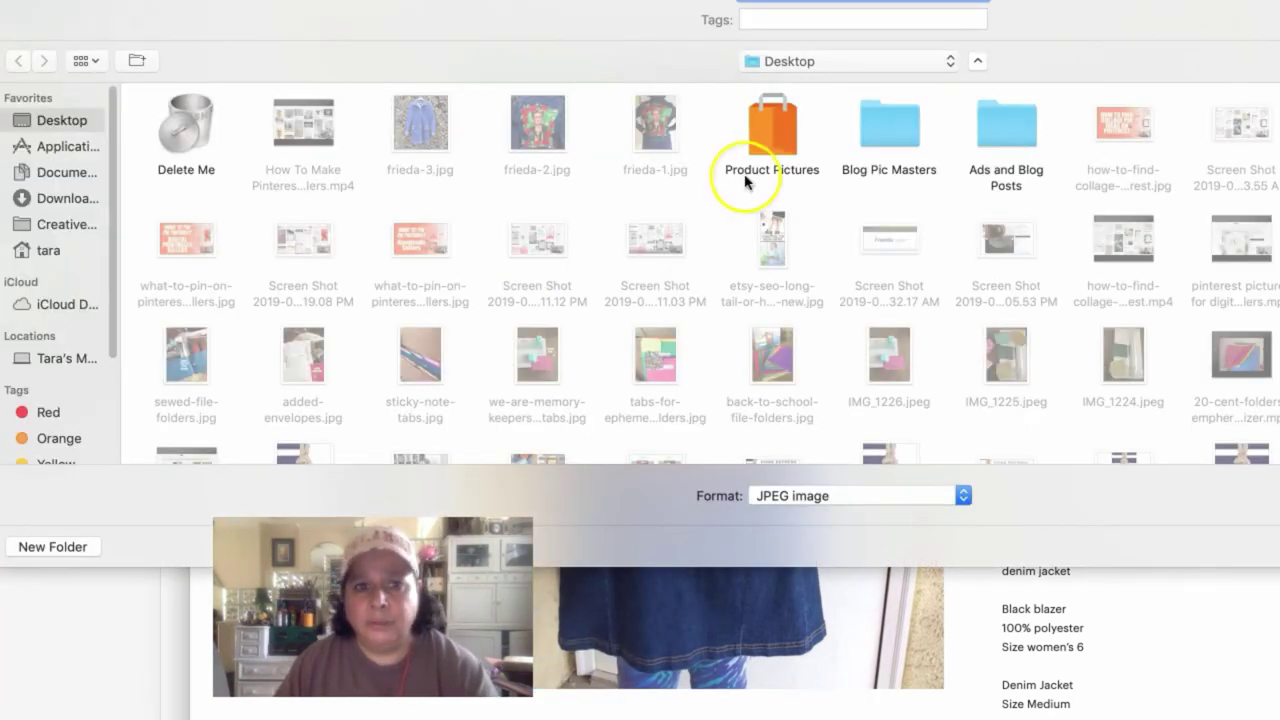
left_click(495, 140)
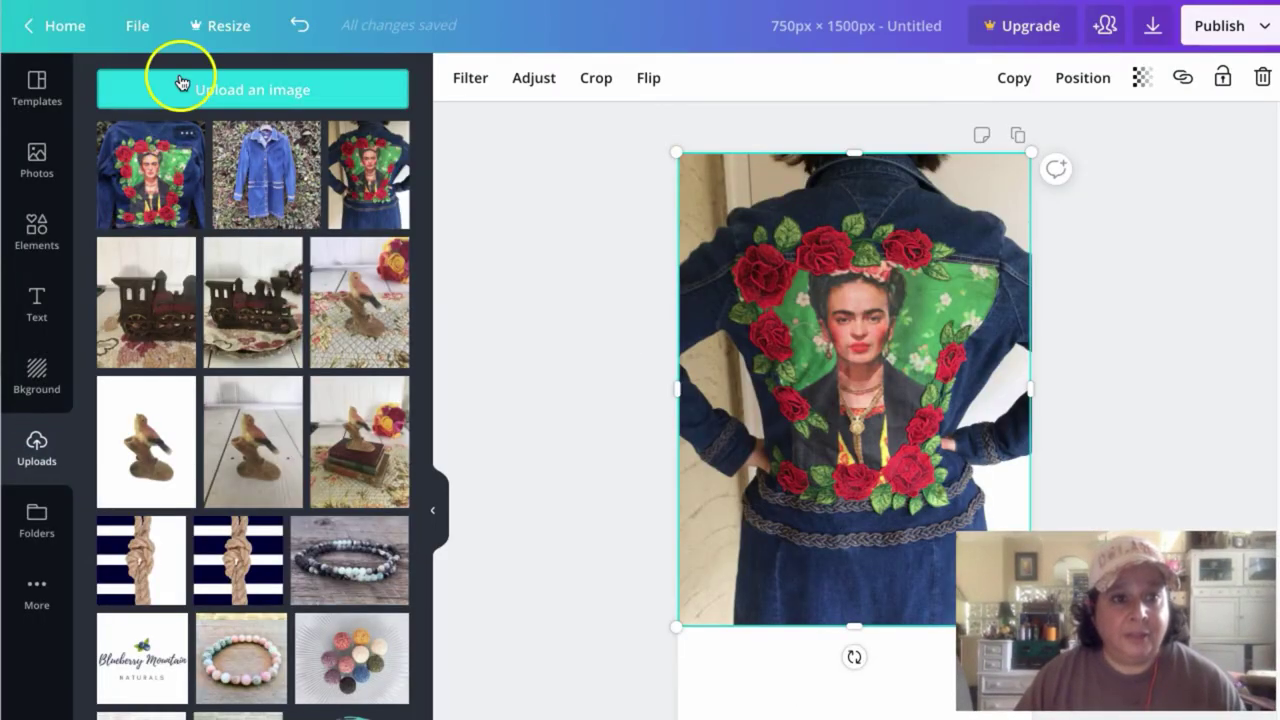
Upload frieda-4.jpg from the computer into Canva
left_click(180, 80)
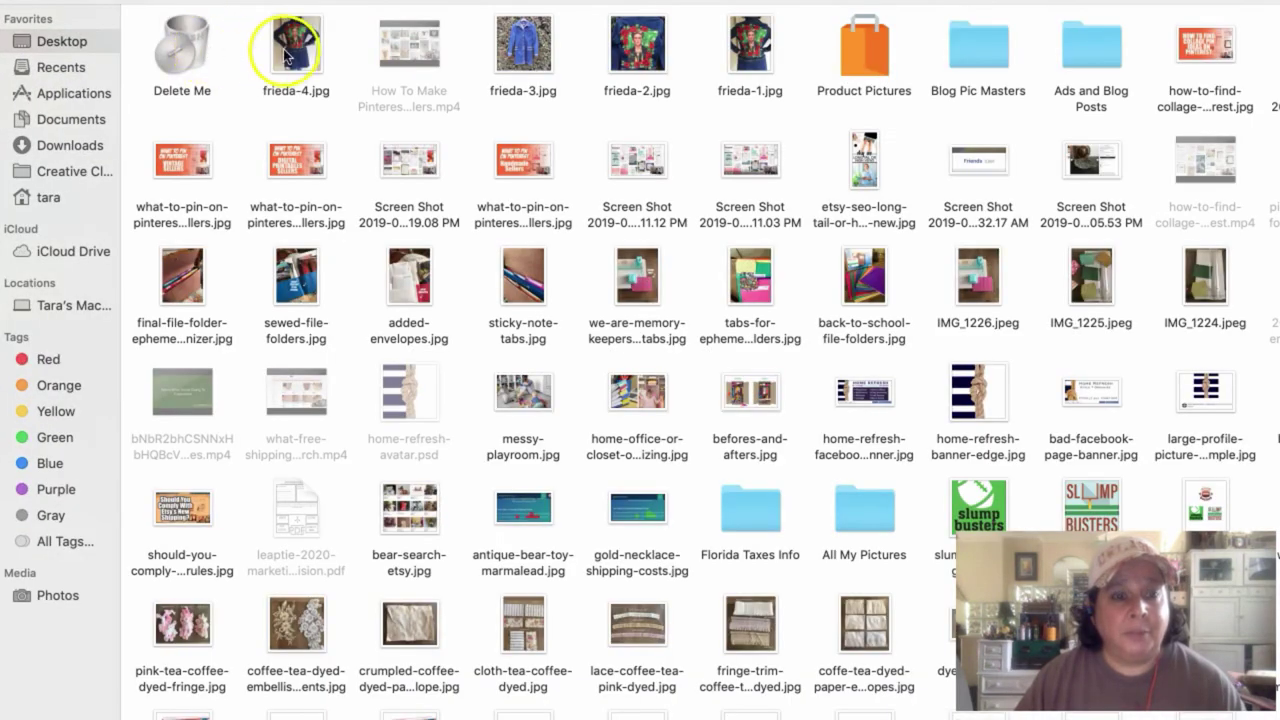
left_click(287, 56)
double_click(281, 64)
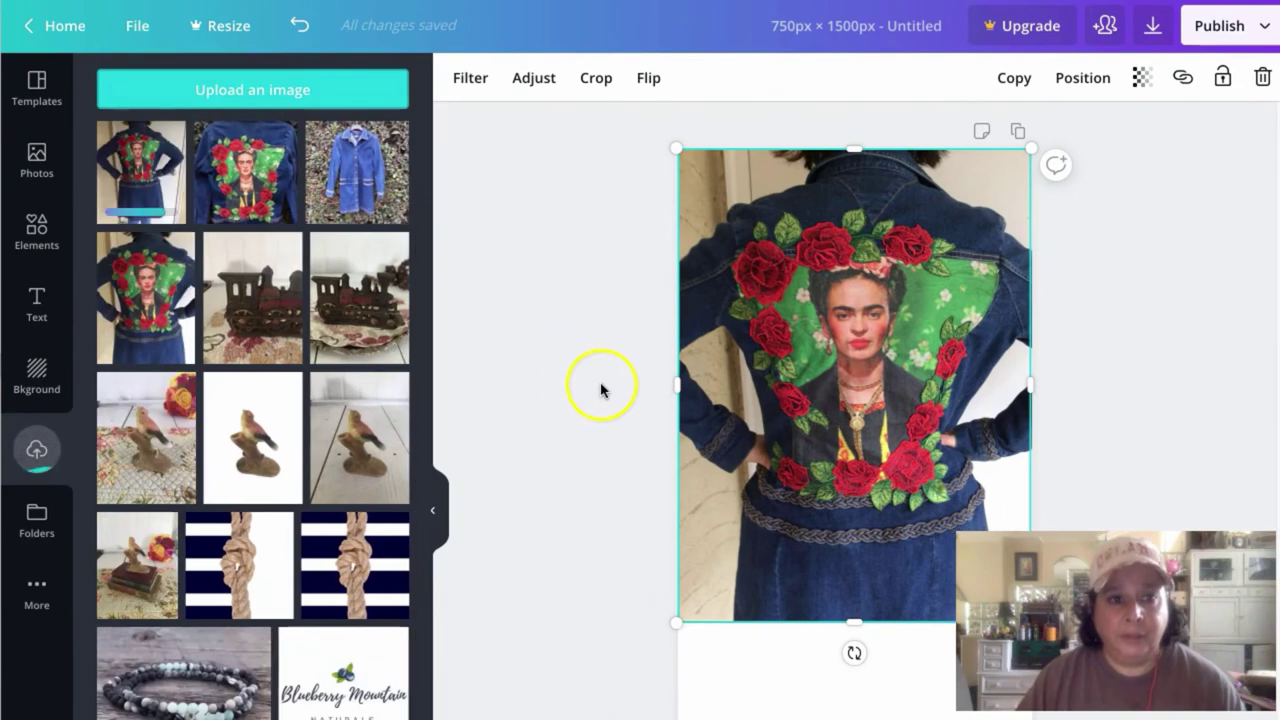
Try placing and cropping the blue denim dress photo below the jacket, then undo it
left_click_drag(362, 198, 729, 700)
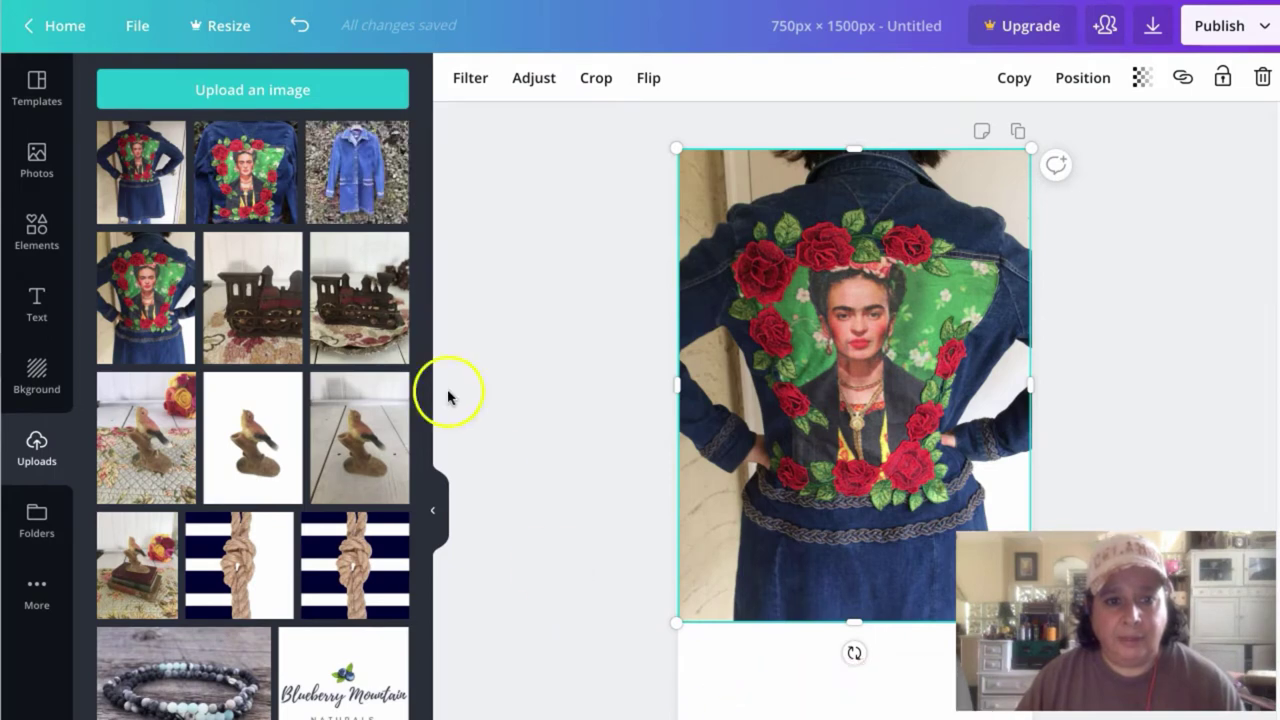
left_click_drag(335, 194, 700, 703)
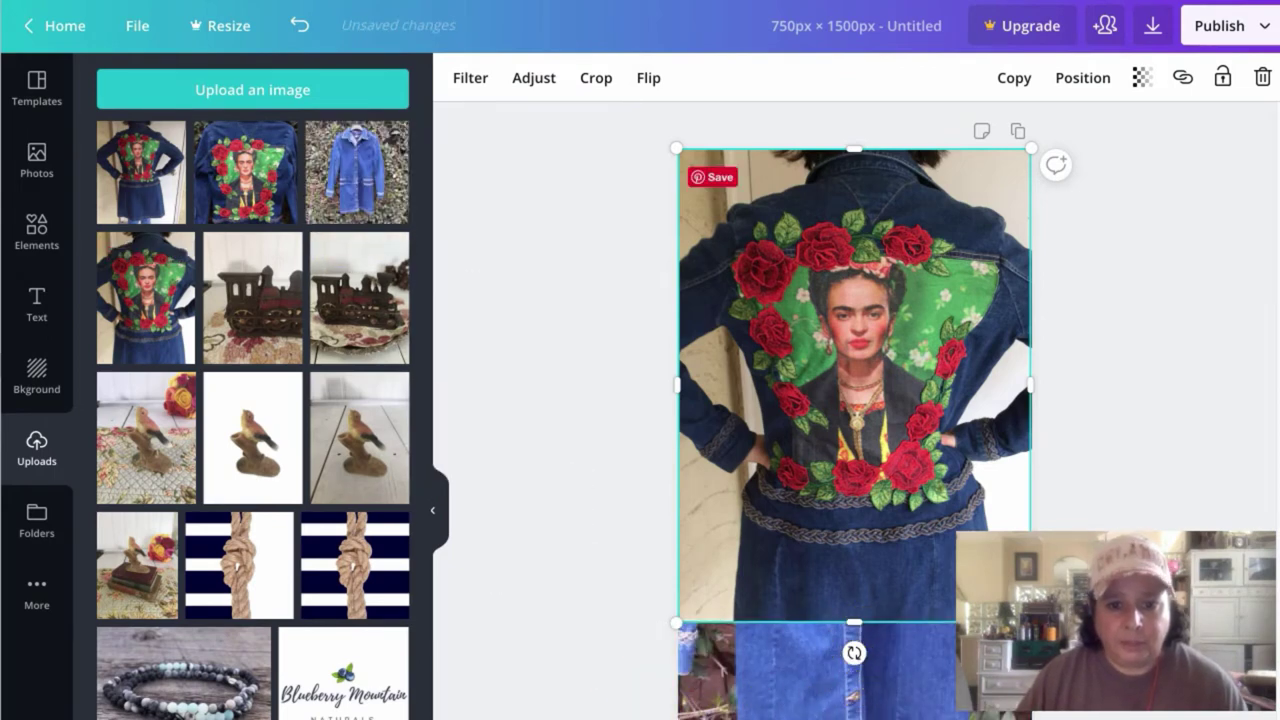
double_click(729, 683)
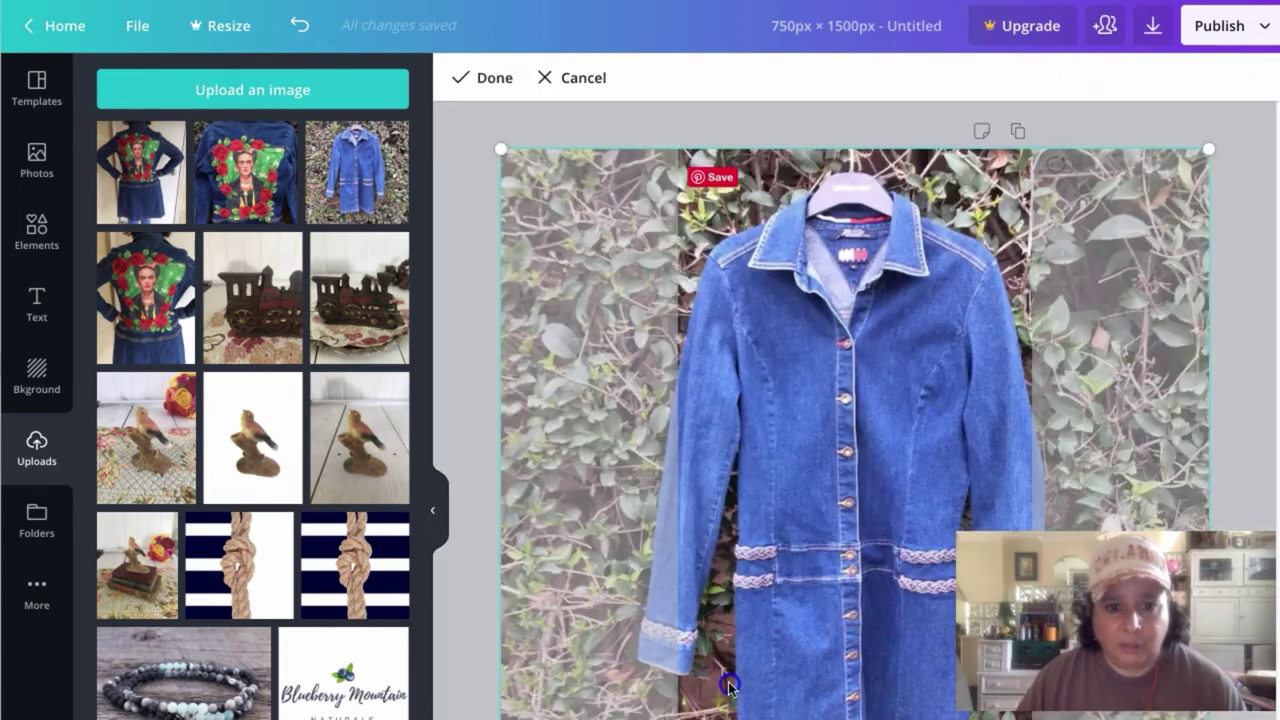
left_click(755, 112)
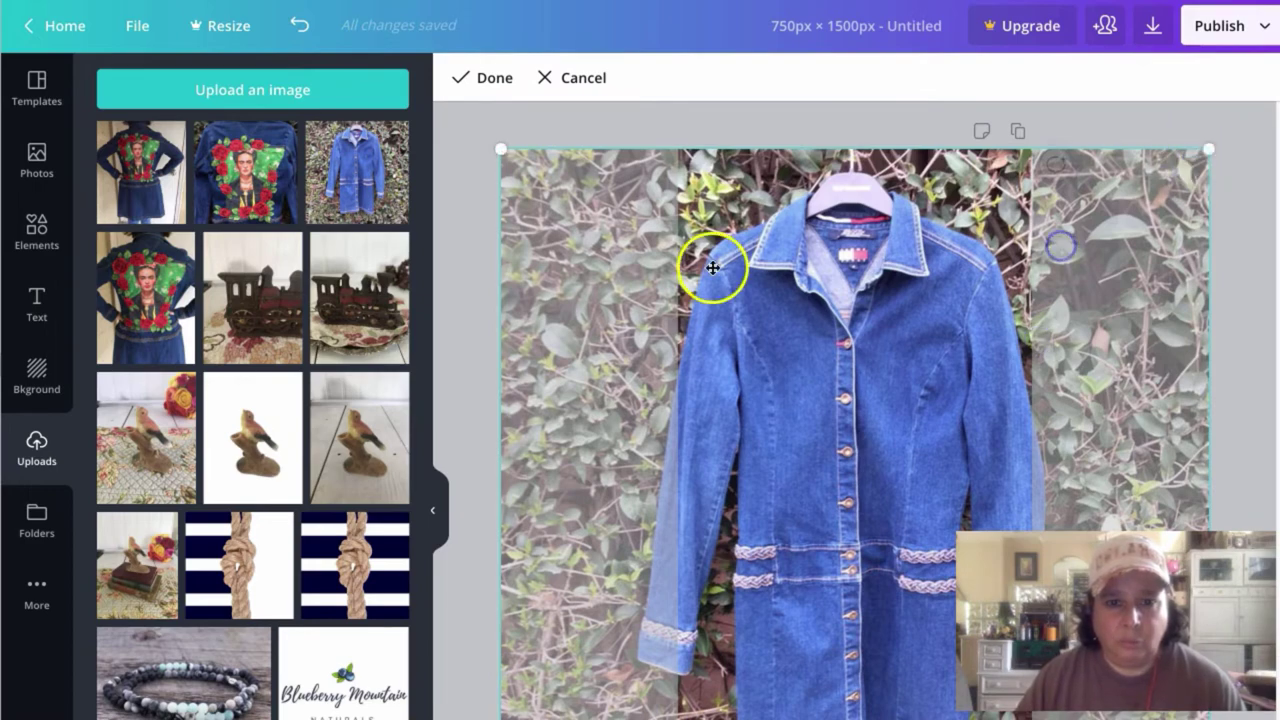
left_click_drag(714, 268, 751, 287)
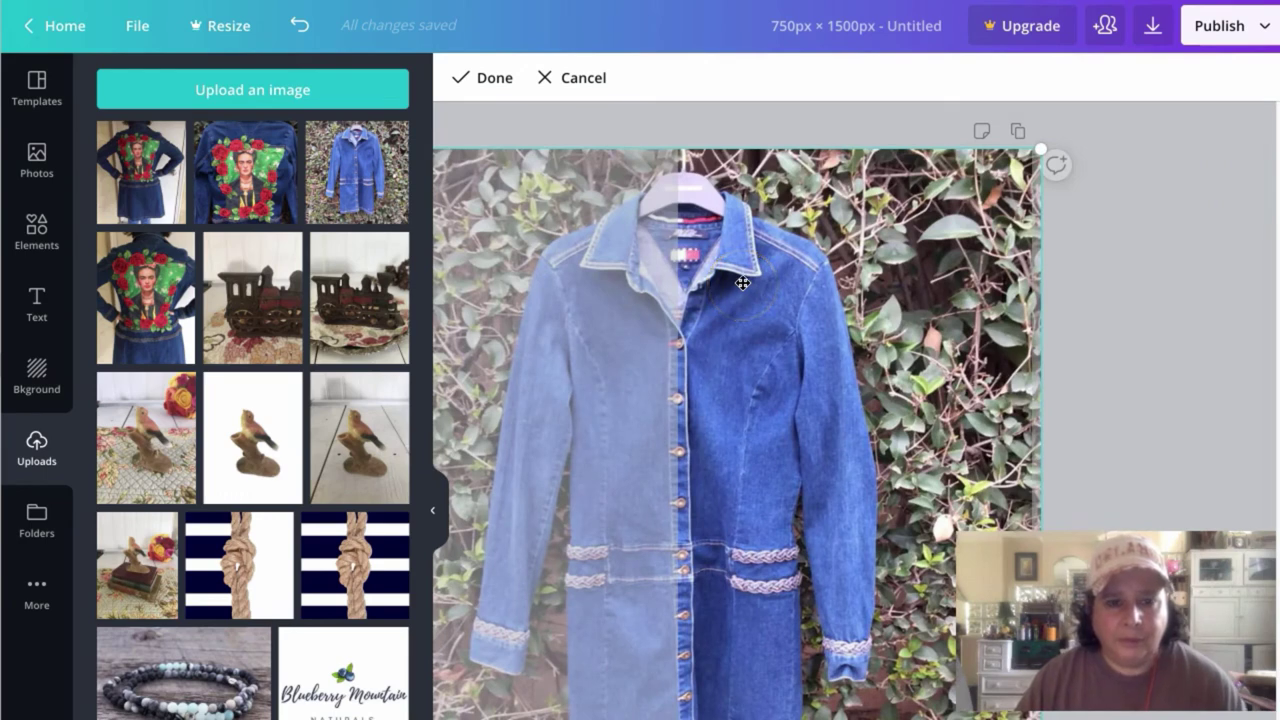
key("ctrl+z")
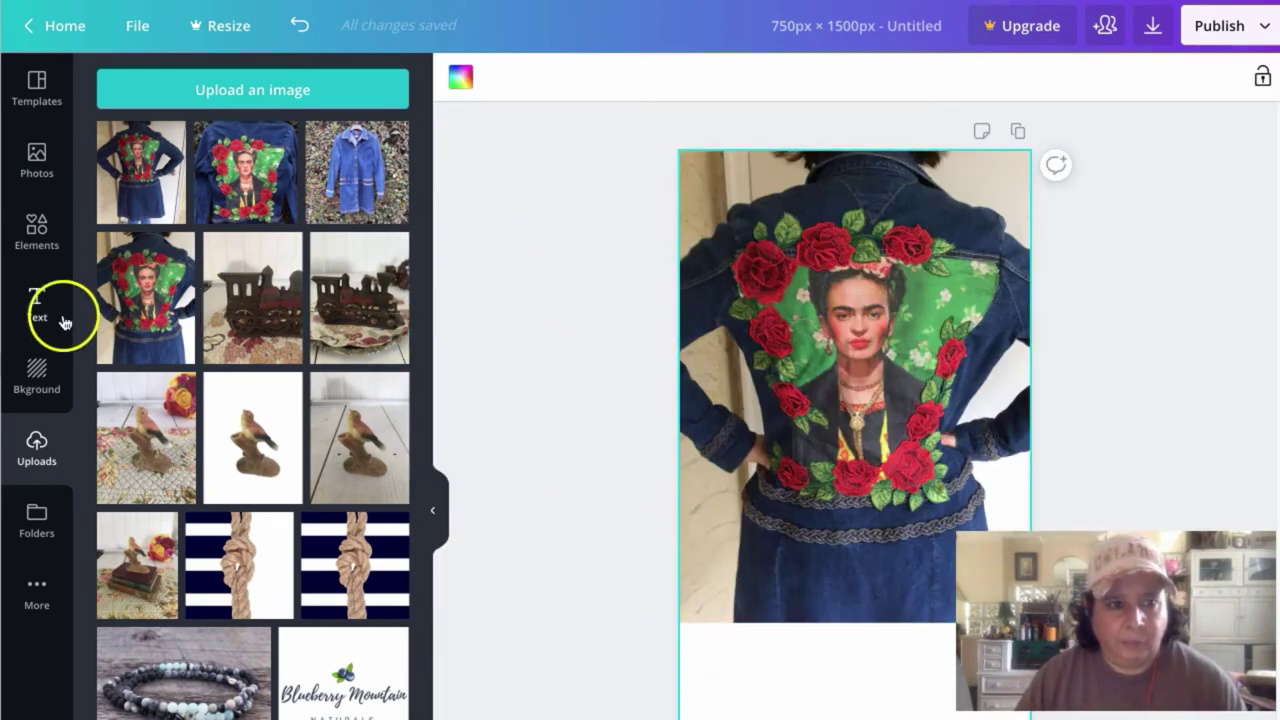
Browse the Elements grid layouts and remove the two-column grid added by mistake
left_click(46, 160)
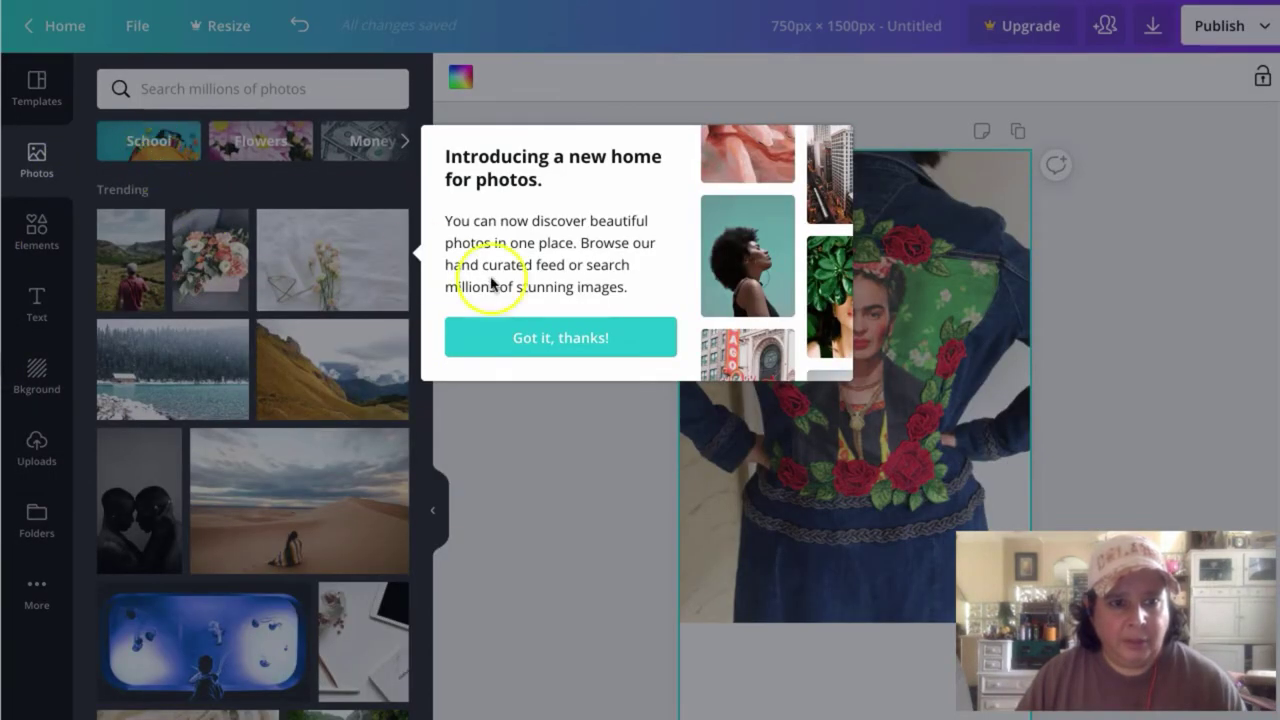
left_click(523, 337)
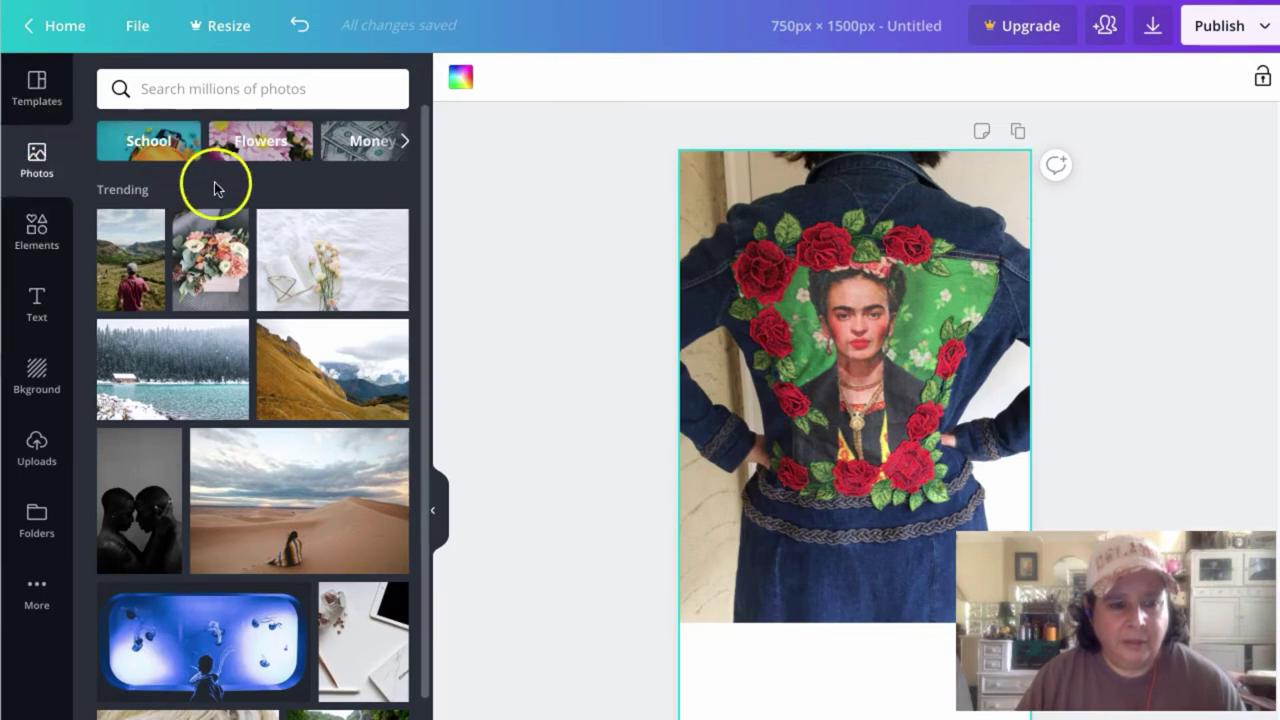
left_click(34, 228)
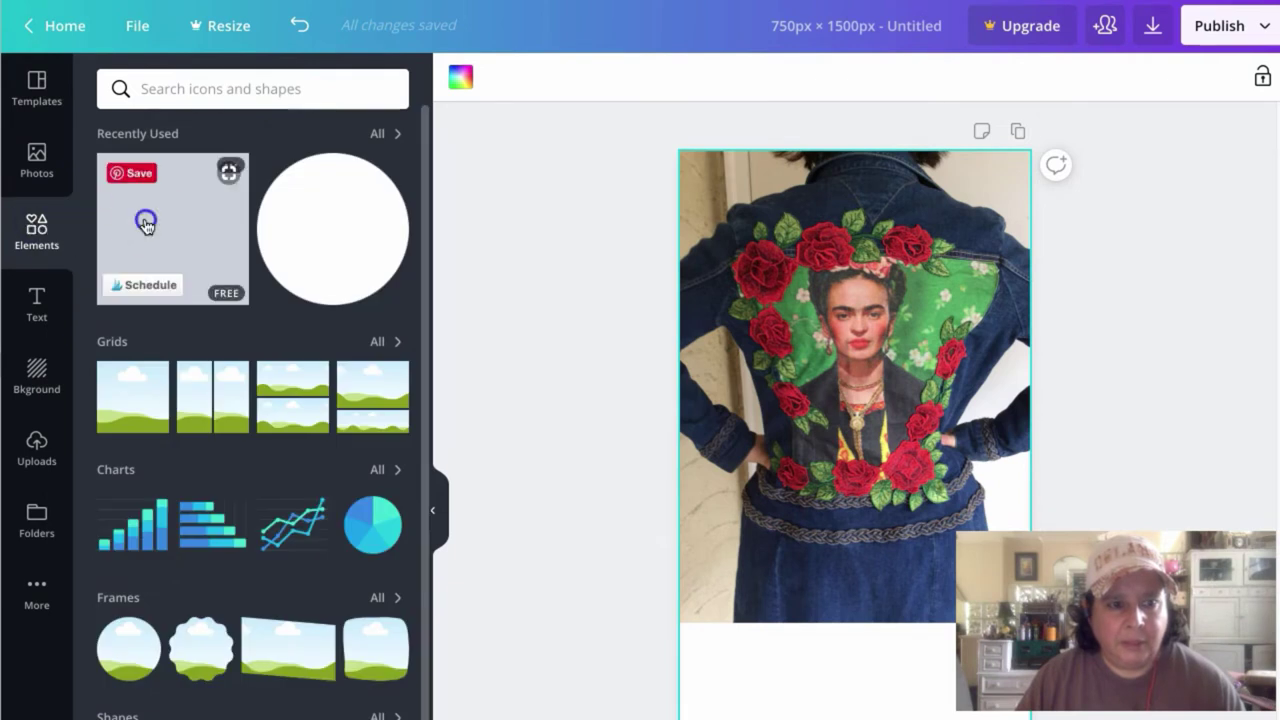
left_click(145, 225)
left_click(214, 386)
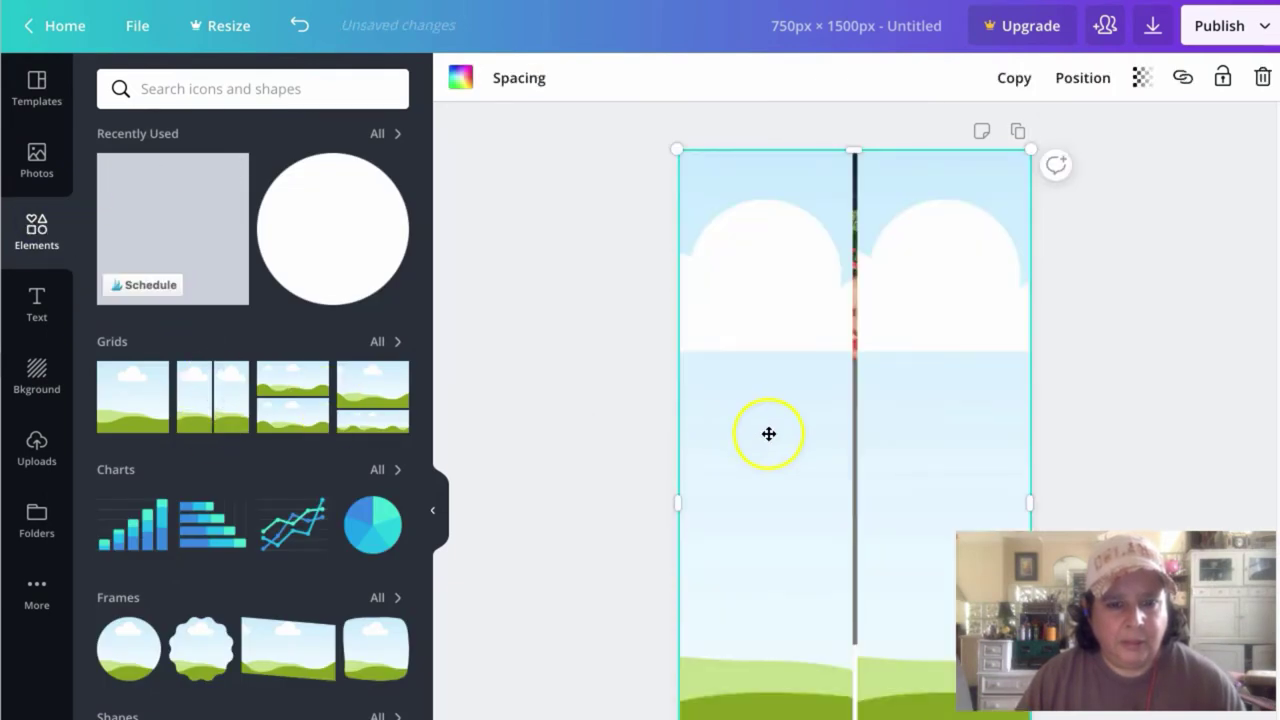
left_click(378, 341)
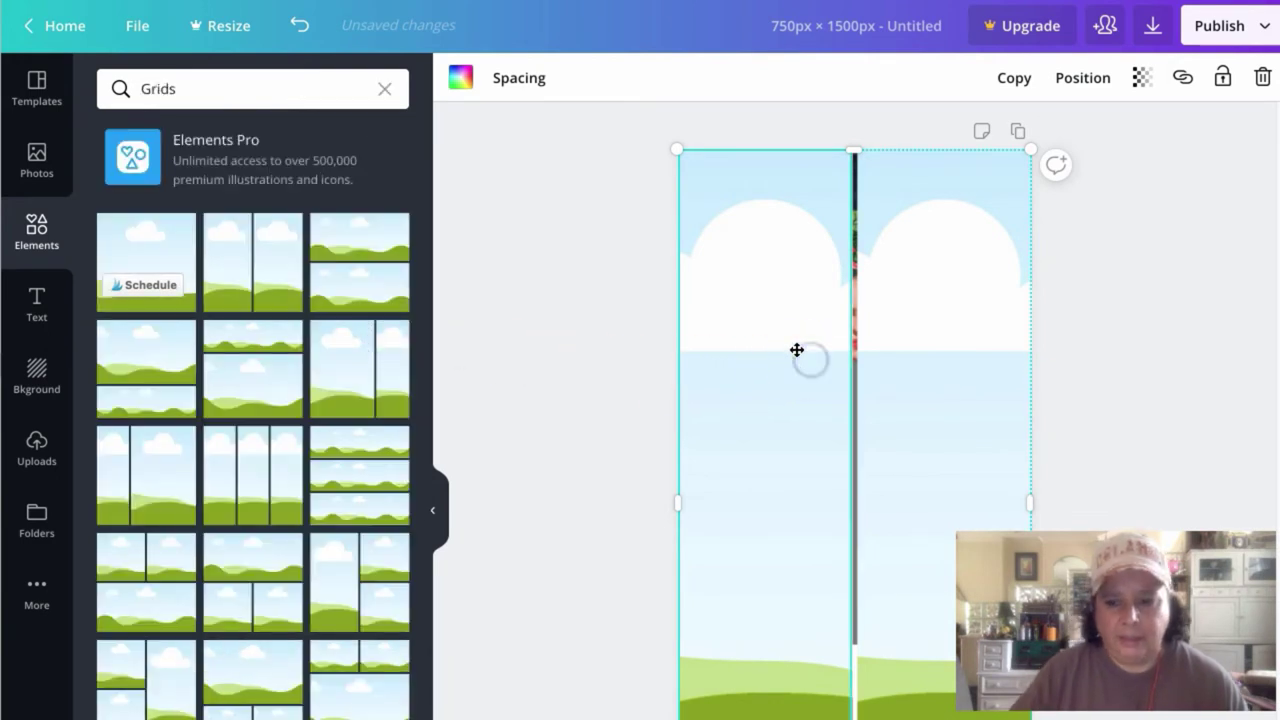
key("Delete")
Delete the grey box and place a three-column grid along the pin's bottom, about 472 px tall
left_click(826, 380)
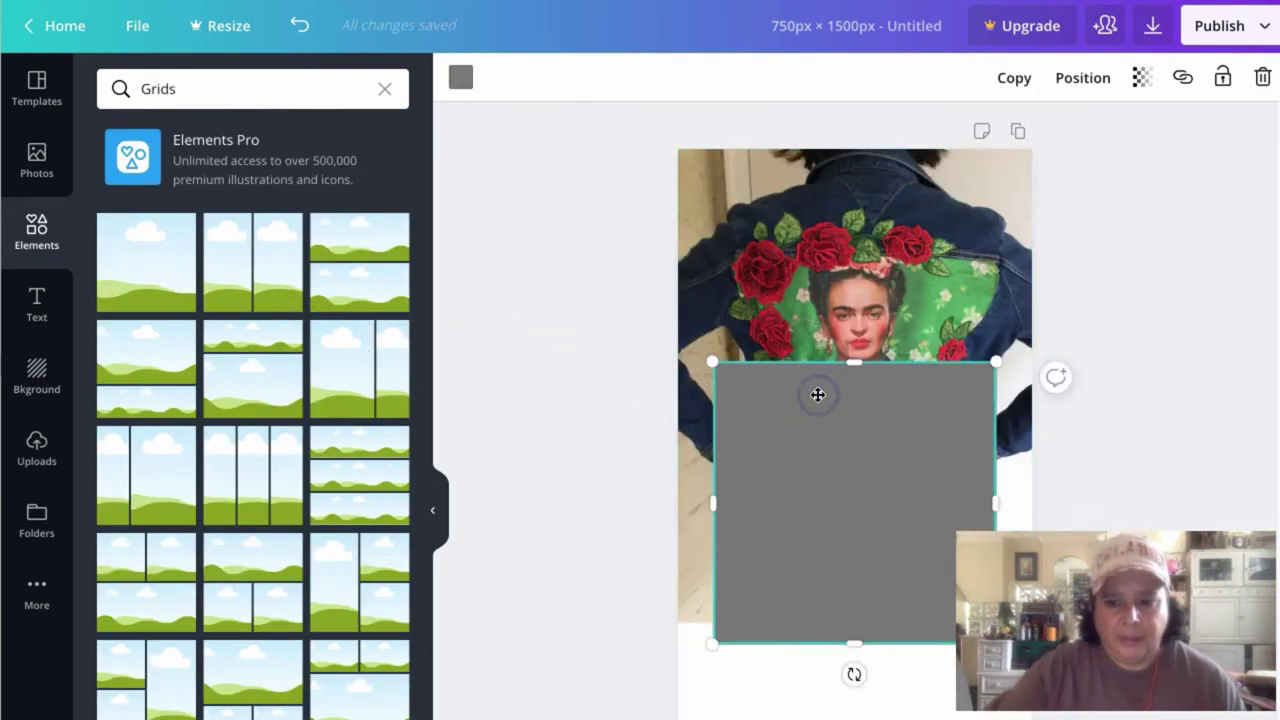
key("Delete")
left_click_drag(250, 494, 826, 669)
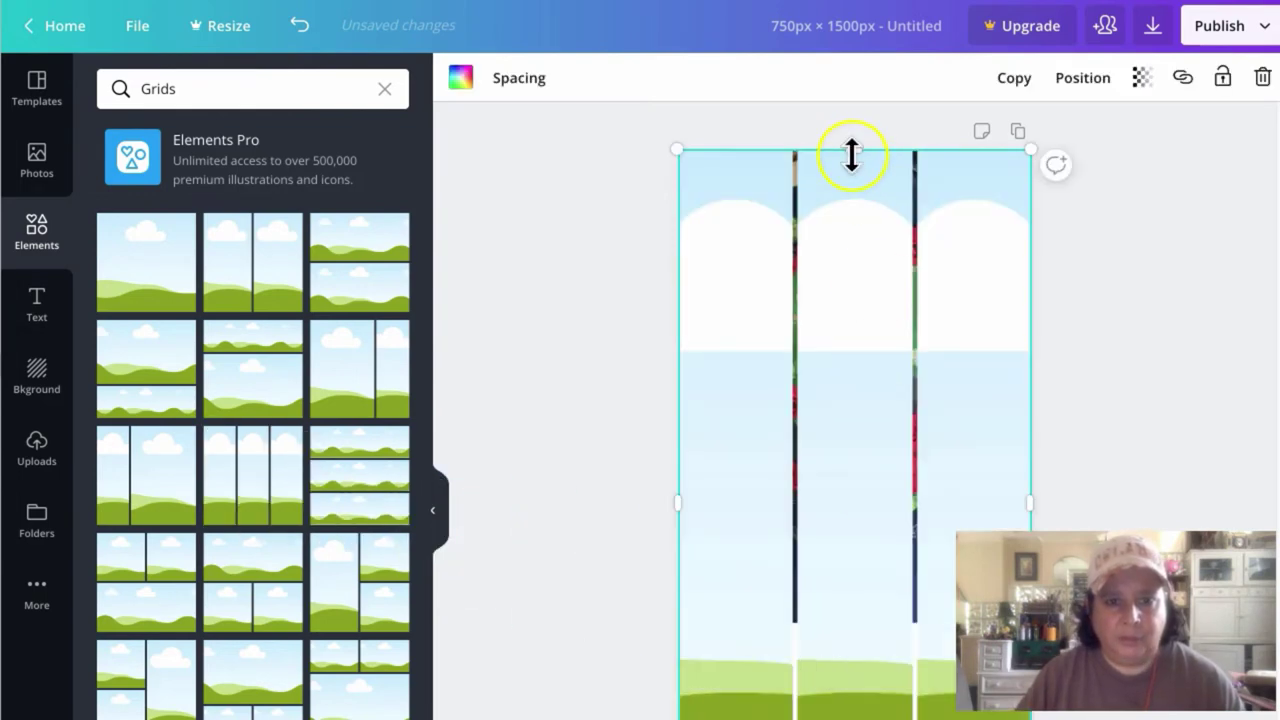
left_click_drag(852, 152, 871, 641)
left_click(500, 568)
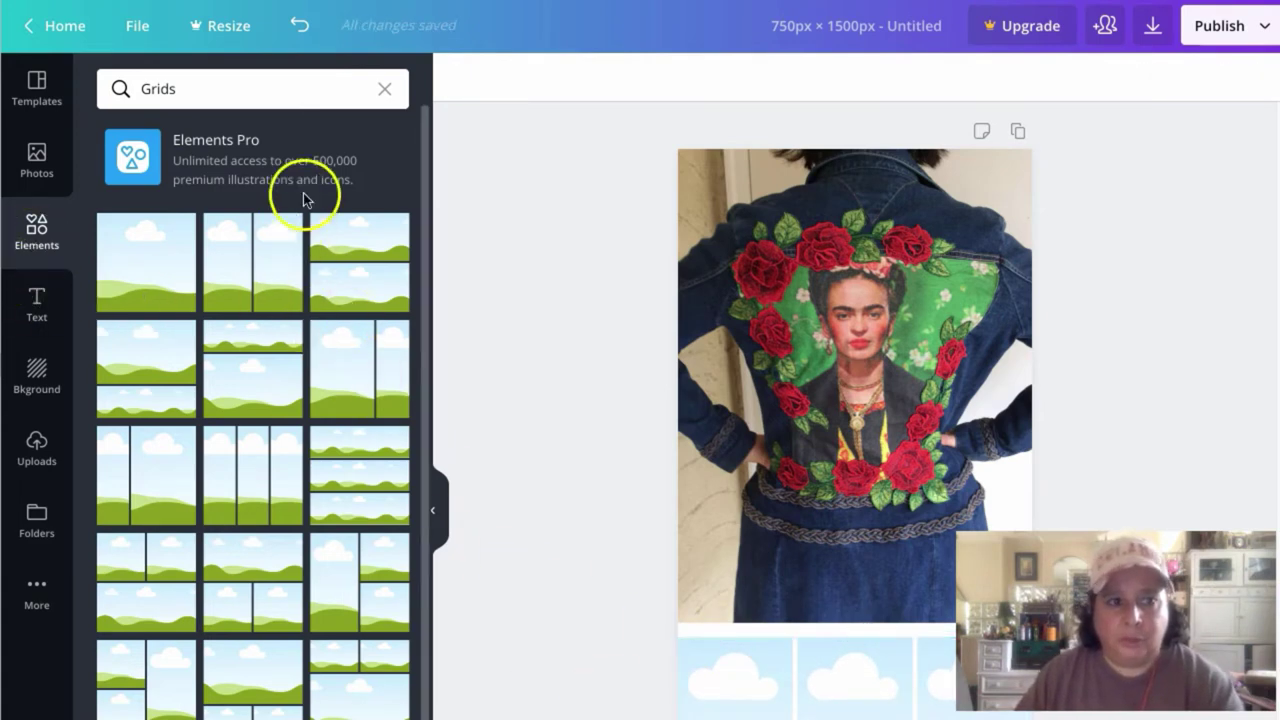
Drag the blue denim jacket and two rose-embroidered jacket uploads into the three grid cells
left_click(36, 455)
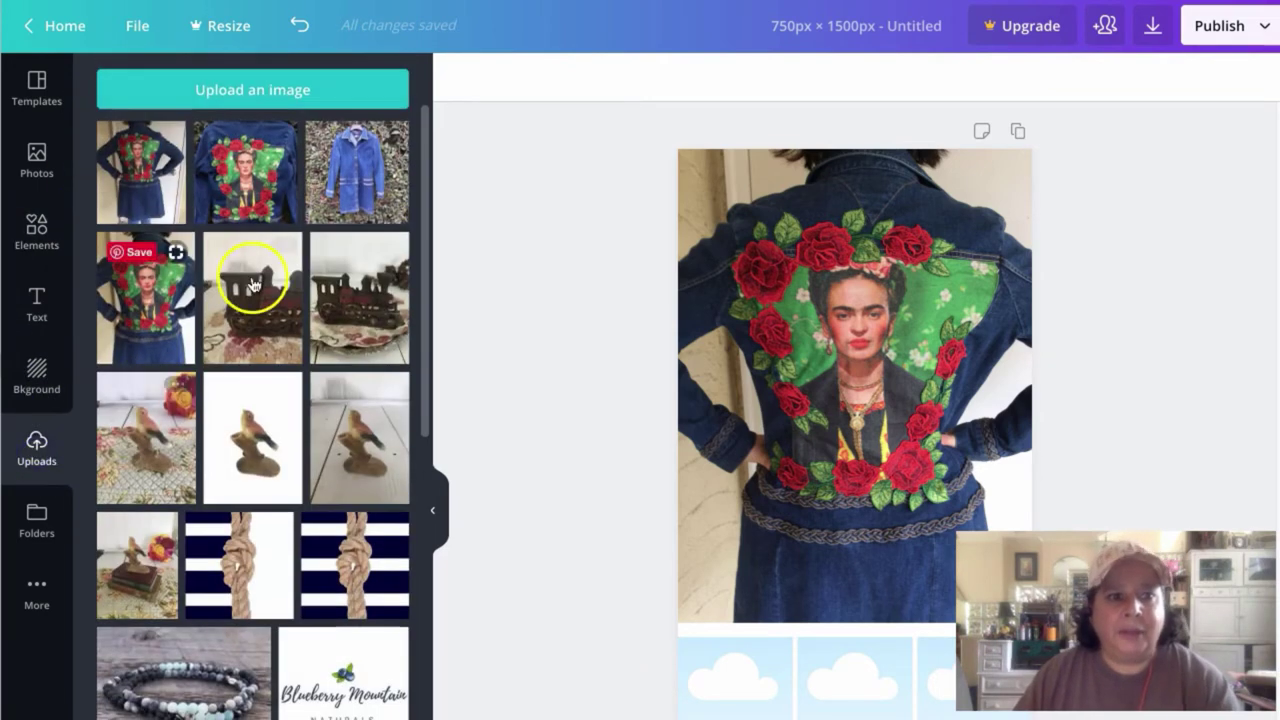
left_click_drag(126, 177, 730, 685)
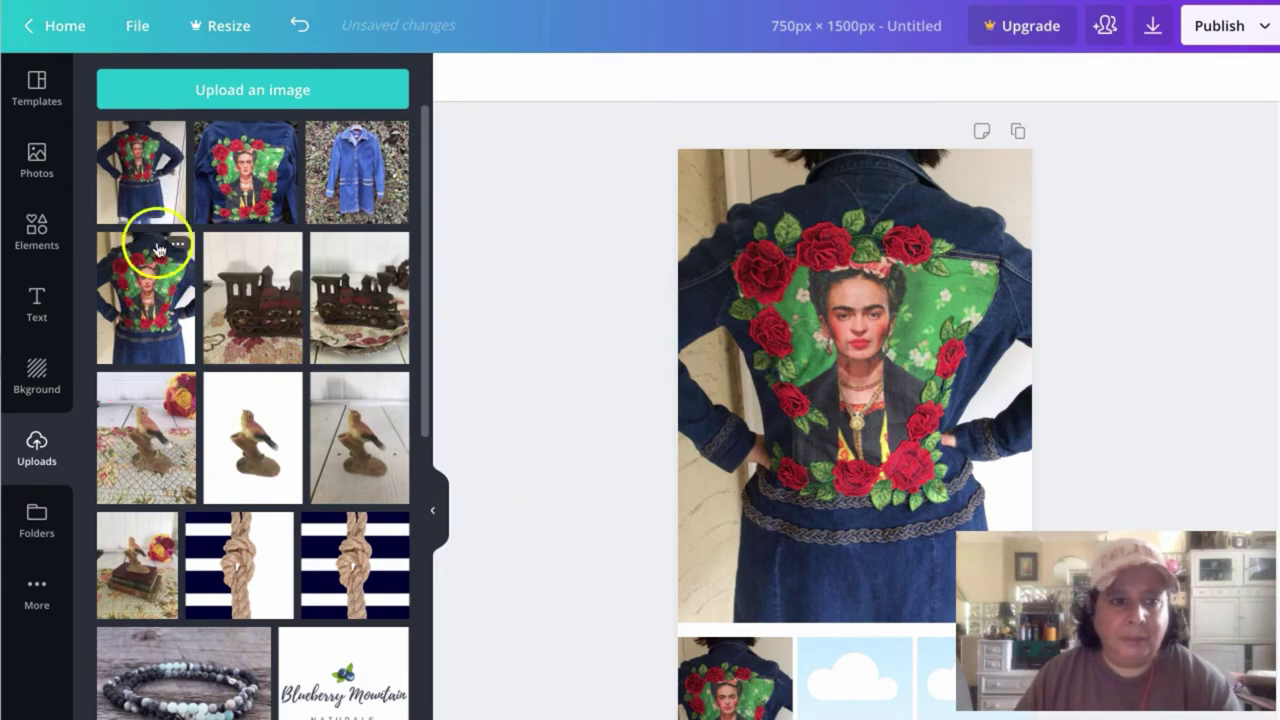
left_click_drag(242, 178, 855, 680)
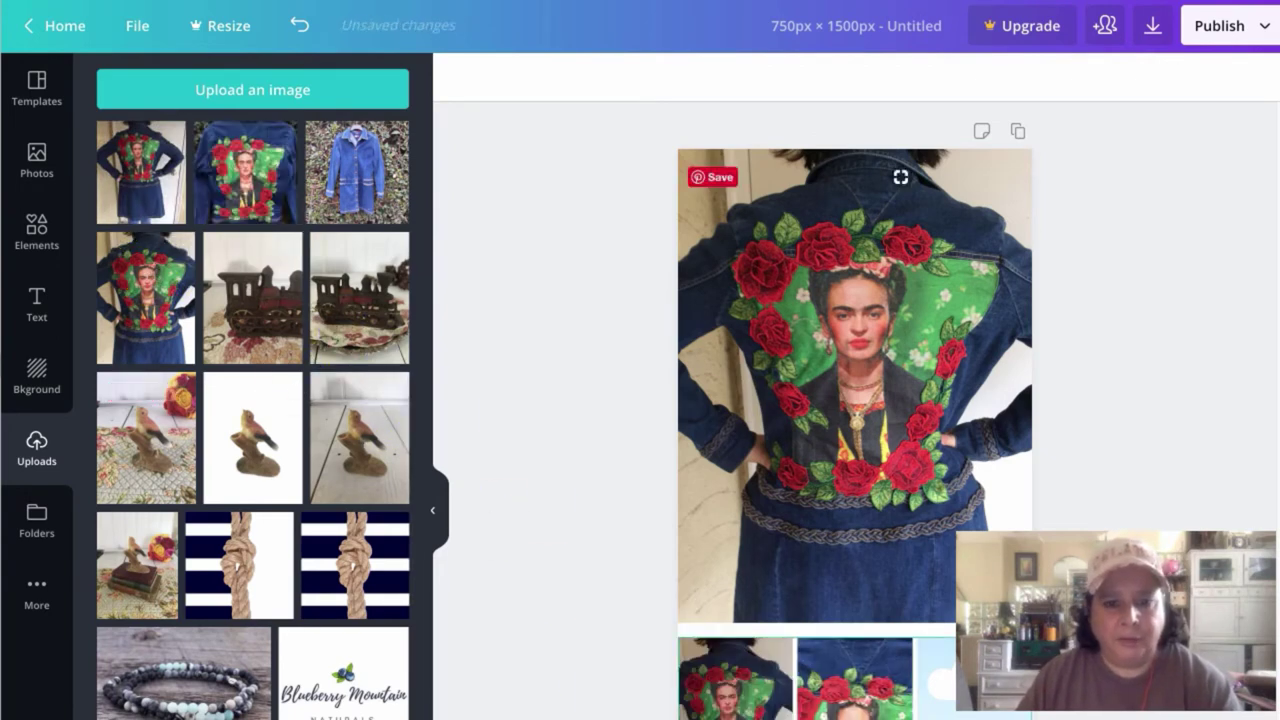
left_click_drag(360, 175, 730, 680)
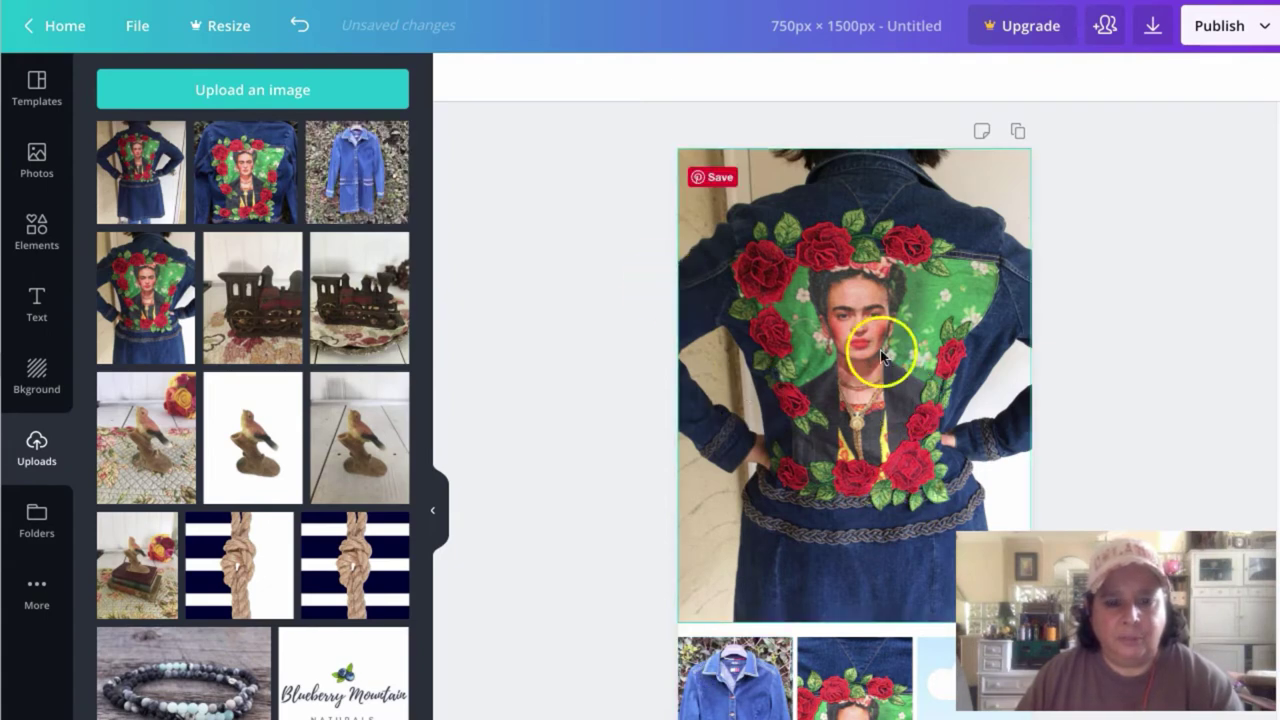
left_click_drag(147, 183, 950, 680)
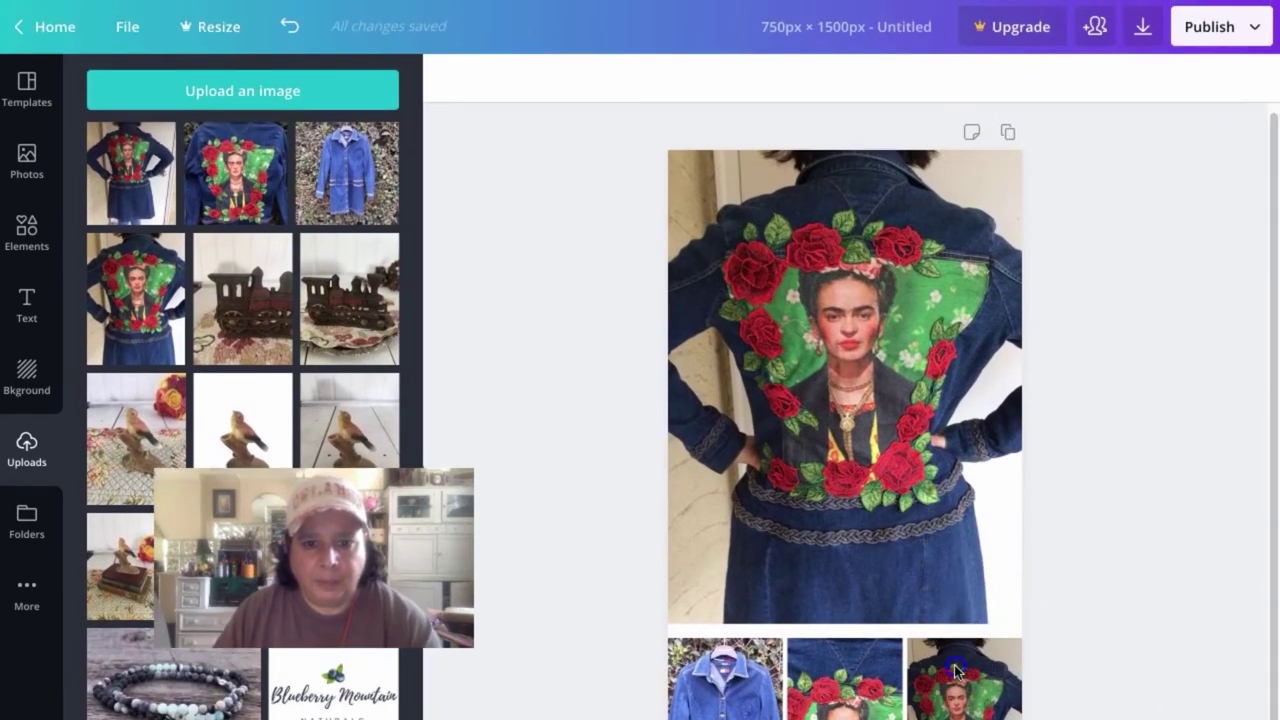
Raise the large jacket photo's brightness to 16 and boost its saturation slightly
left_click(954, 665)
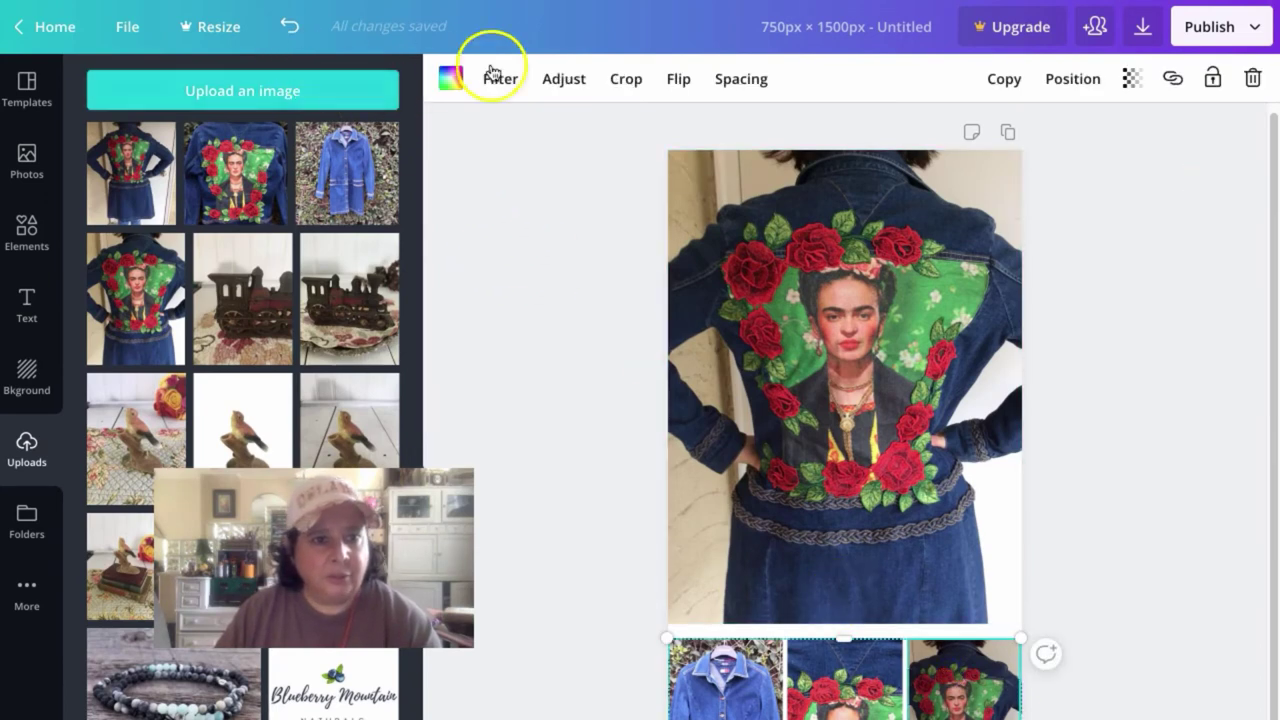
left_click(566, 78)
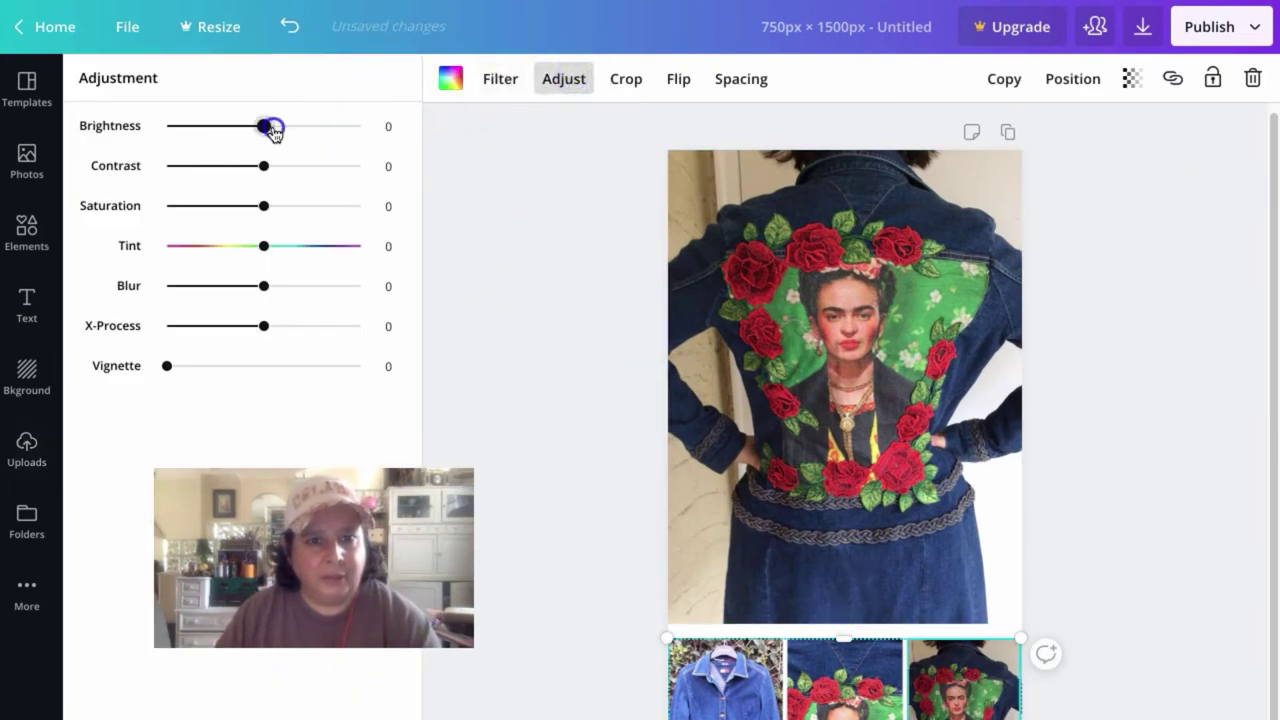
left_click_drag(260, 130, 277, 133)
left_click_drag(264, 206, 286, 210)
left_click(821, 295)
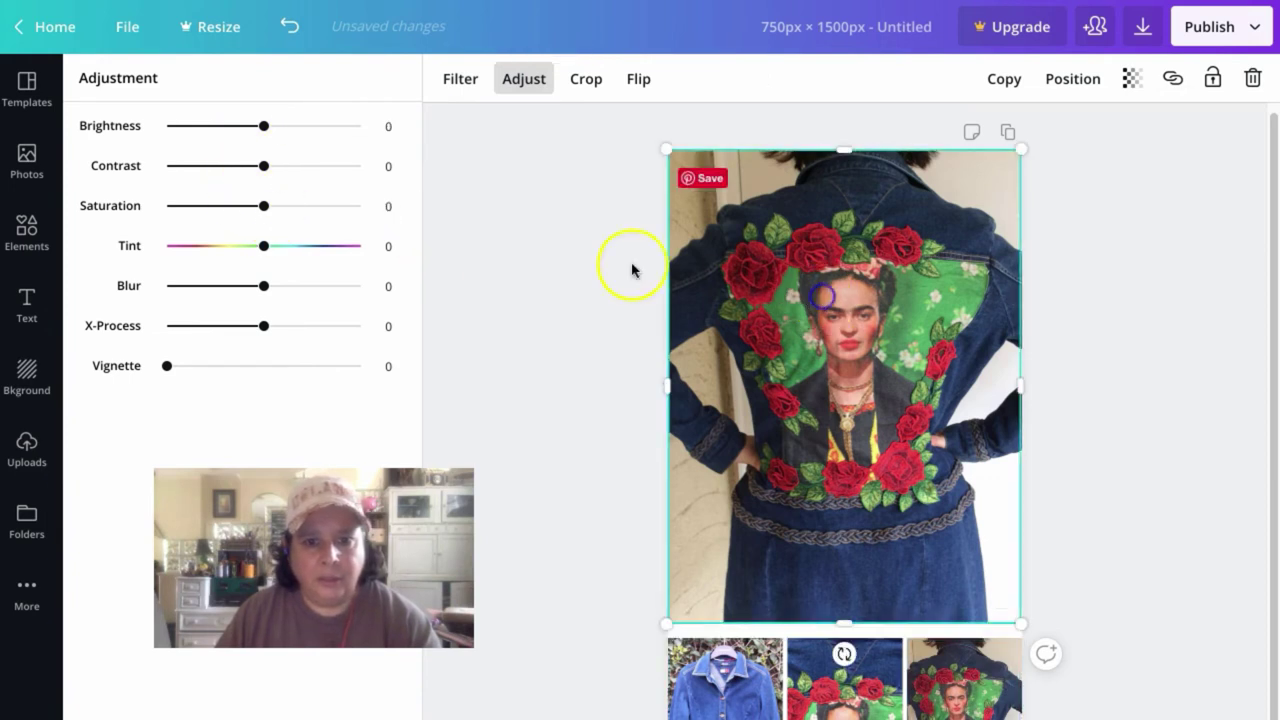
left_click(263, 128)
left_click_drag(263, 132, 281, 135)
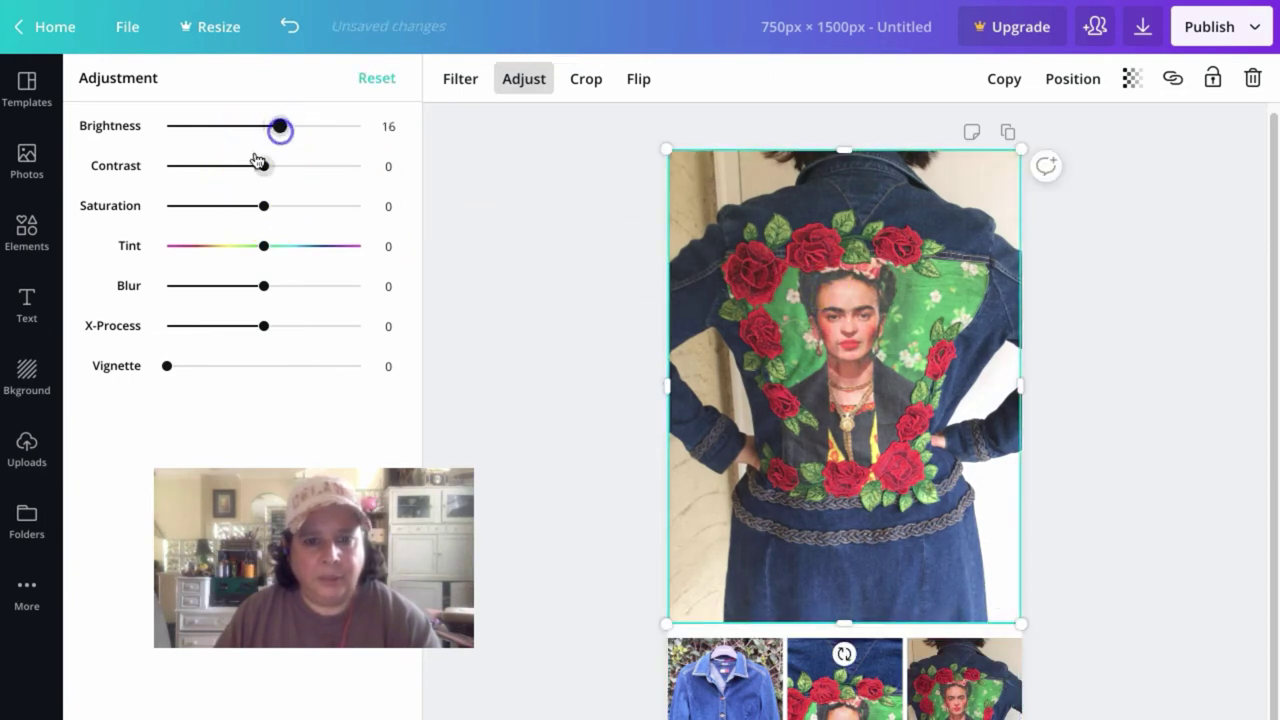
left_click(265, 205)
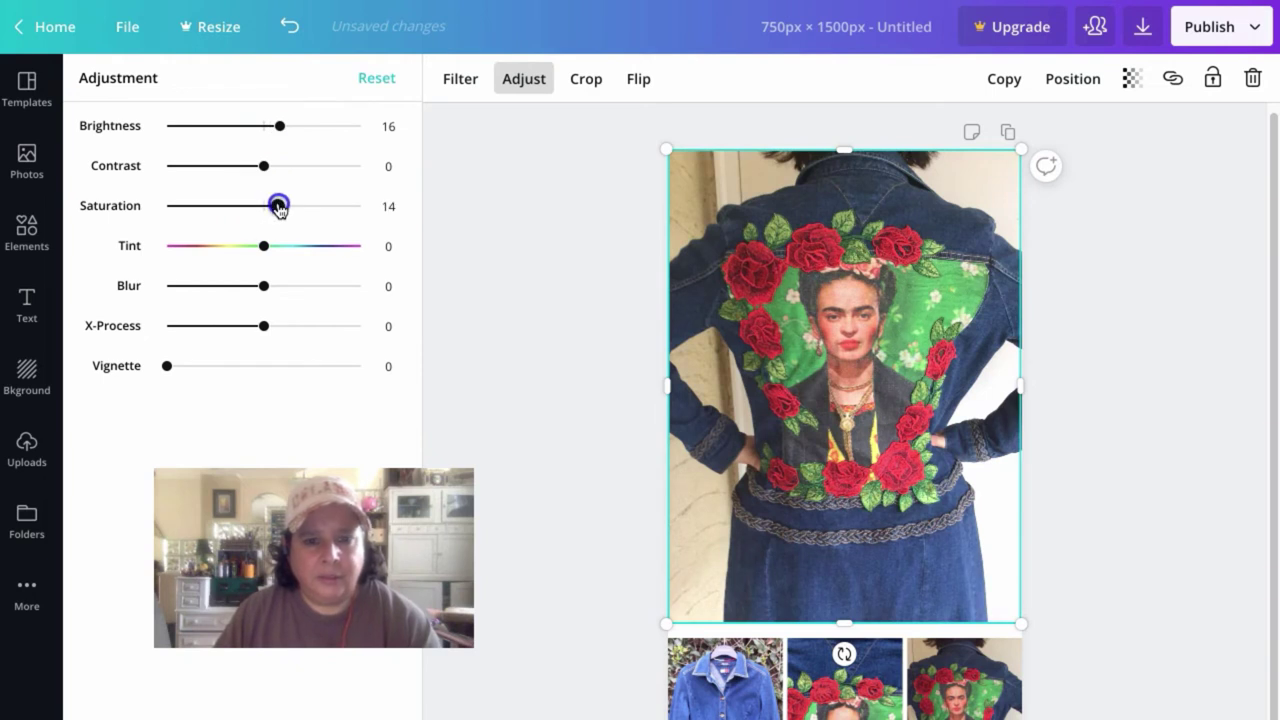
left_click(569, 303)
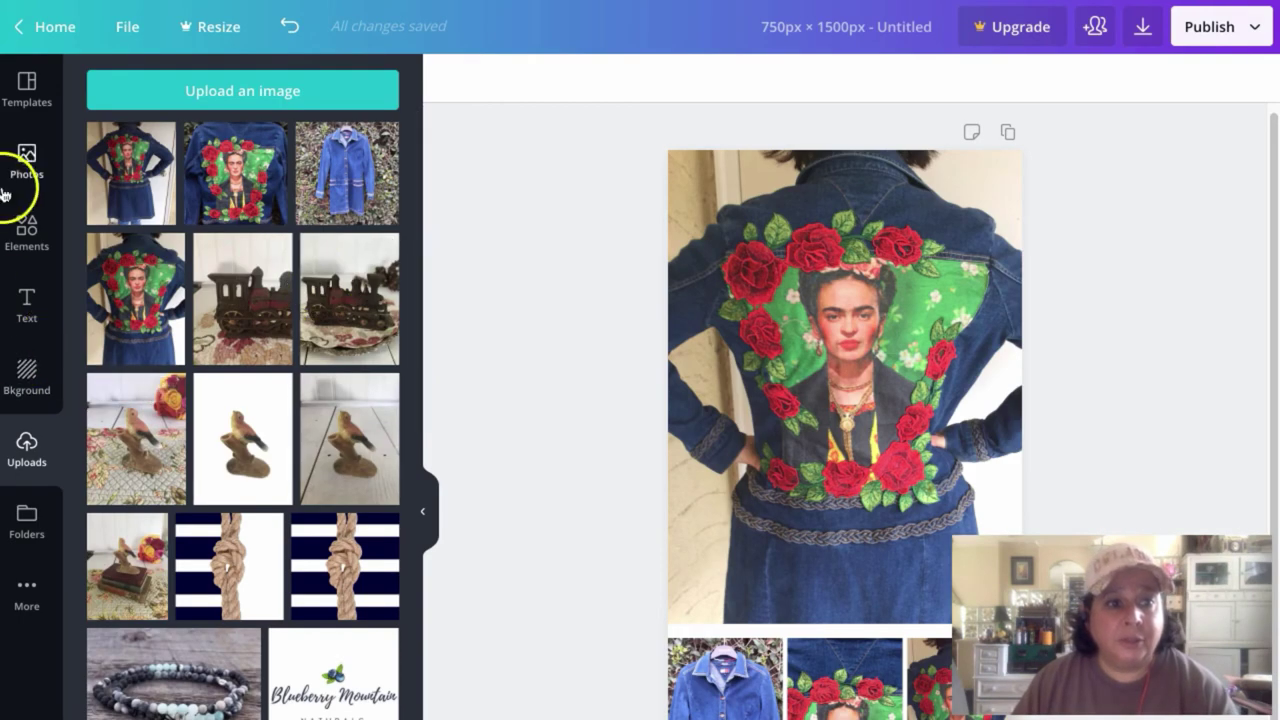
Add the recent rectangle, shrink it to a thin white bar and tuck it under the jacket photo
left_click(27, 230)
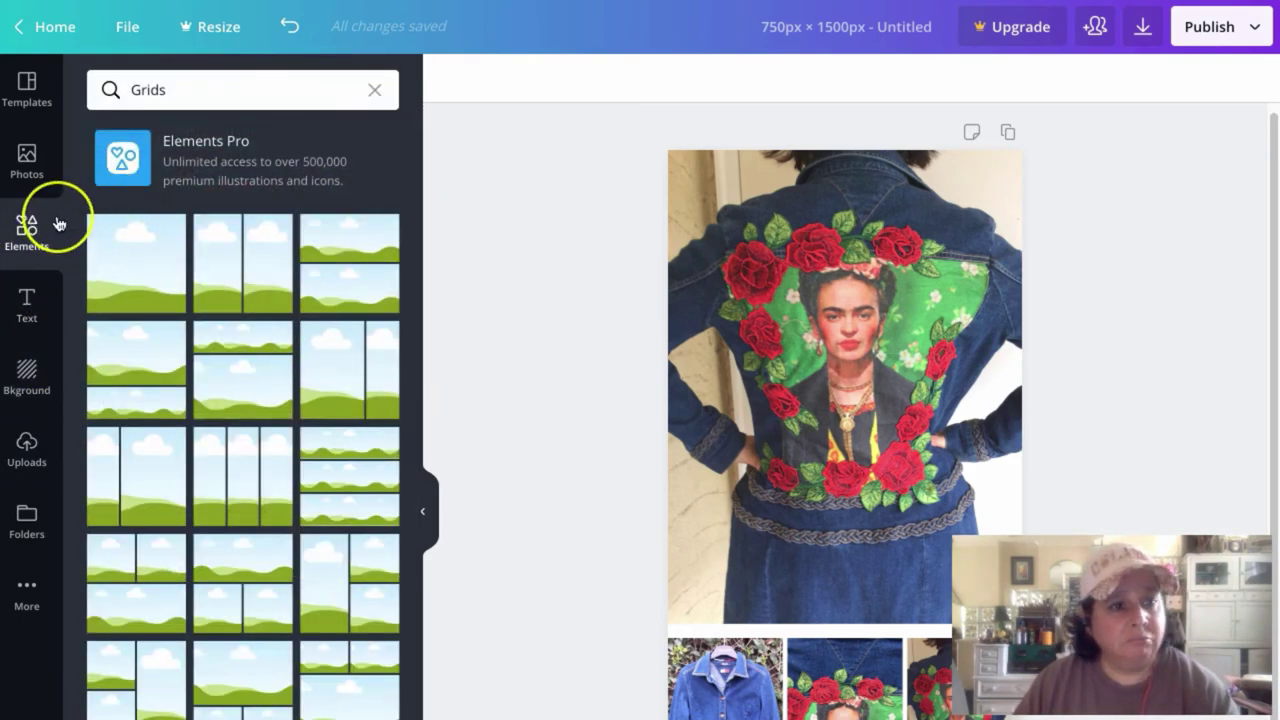
scroll(185, 318, "down", 2)
scroll(192, 318, "up", 3)
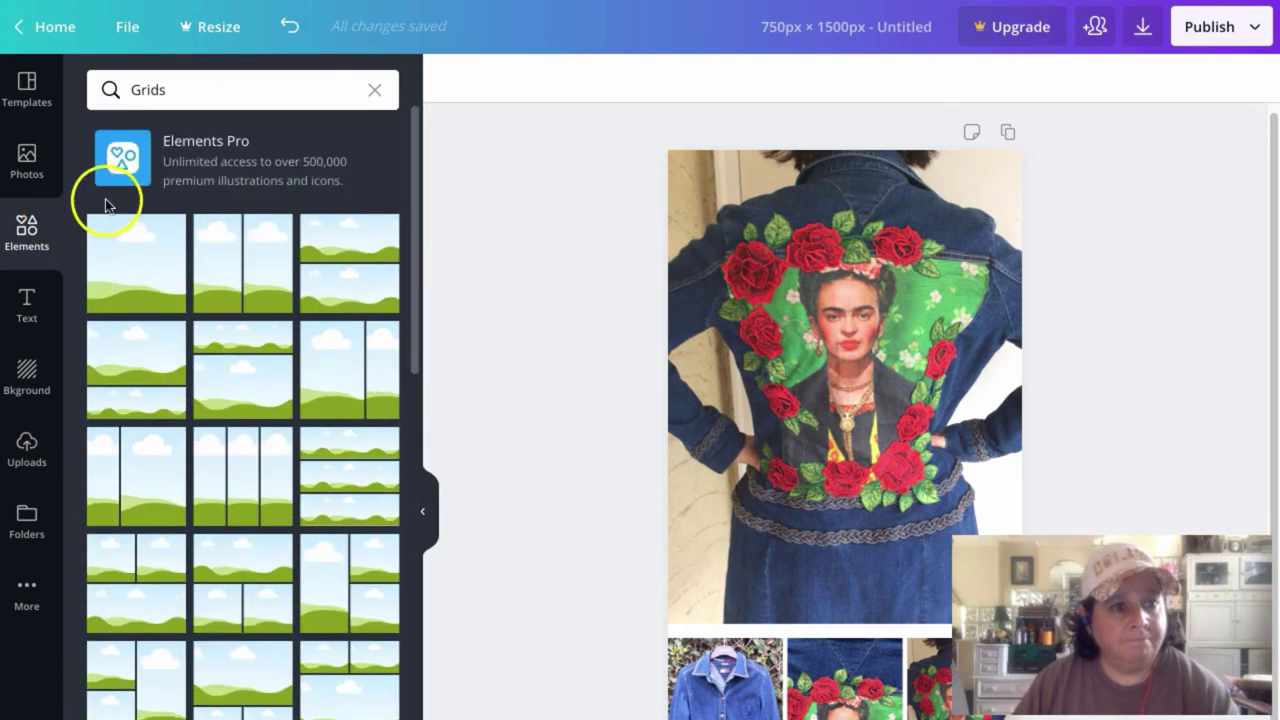
left_click(374, 89)
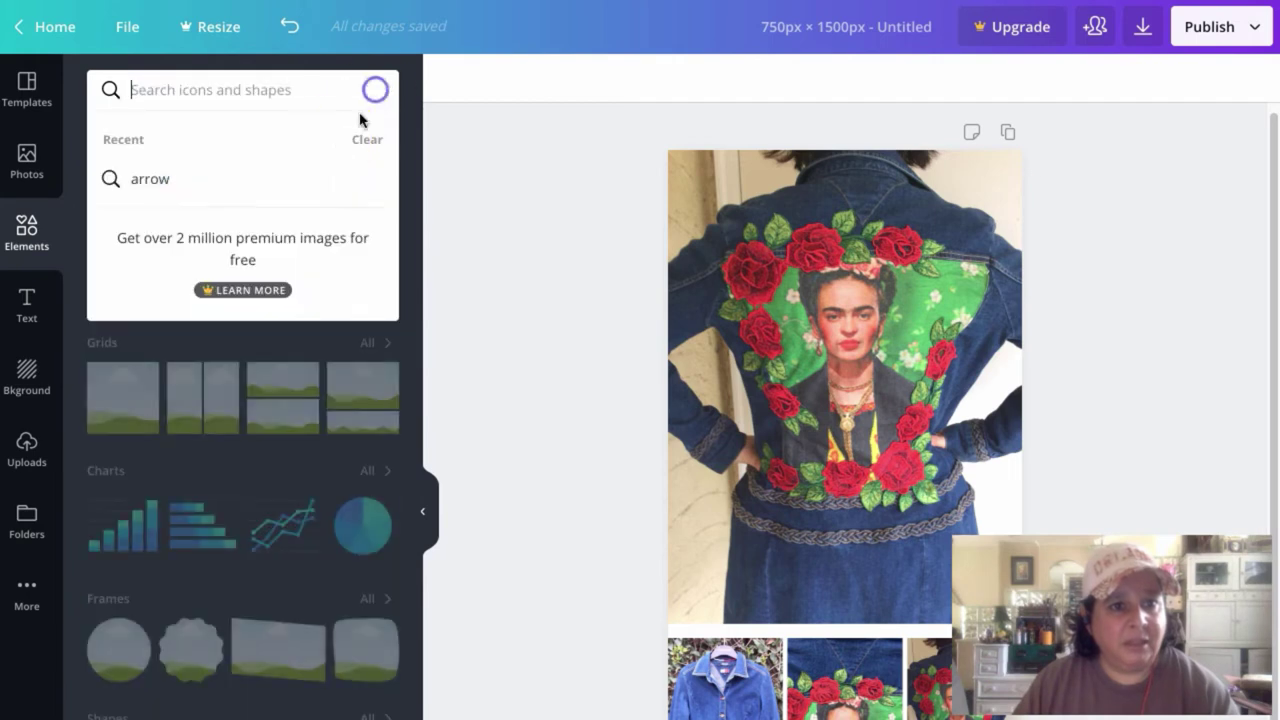
left_click(134, 455)
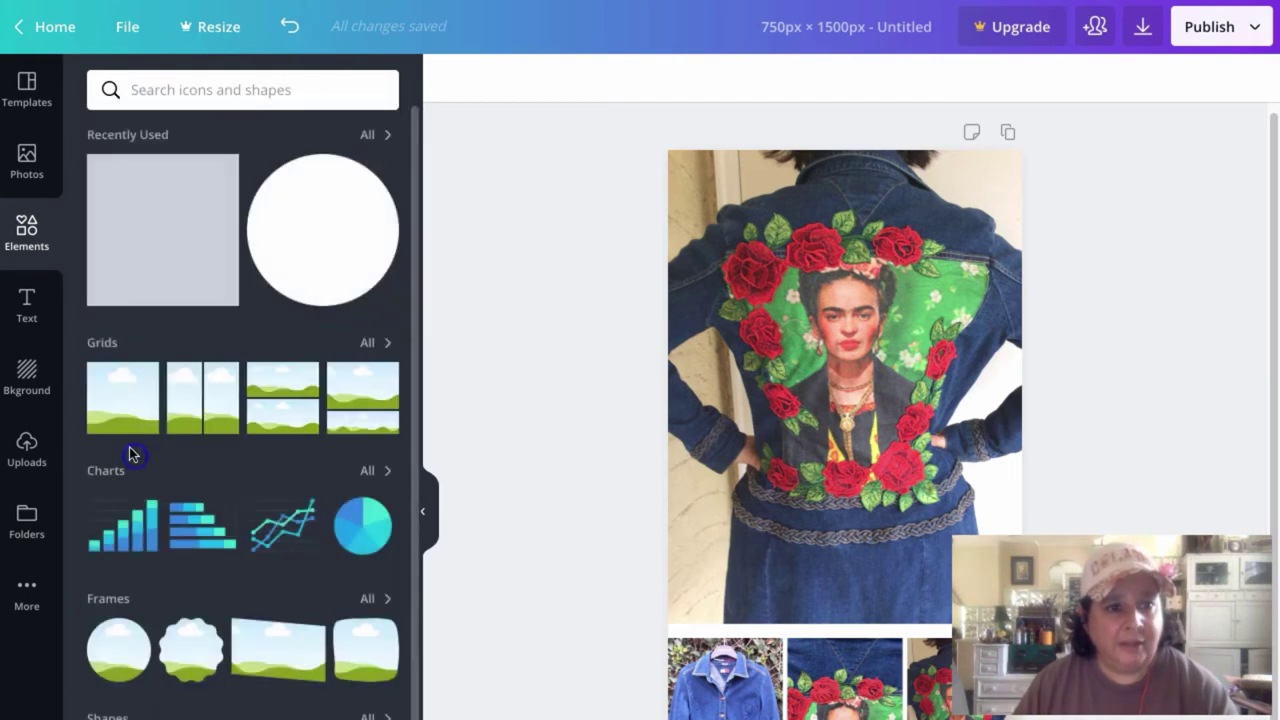
left_click_drag(125, 232, 691, 393)
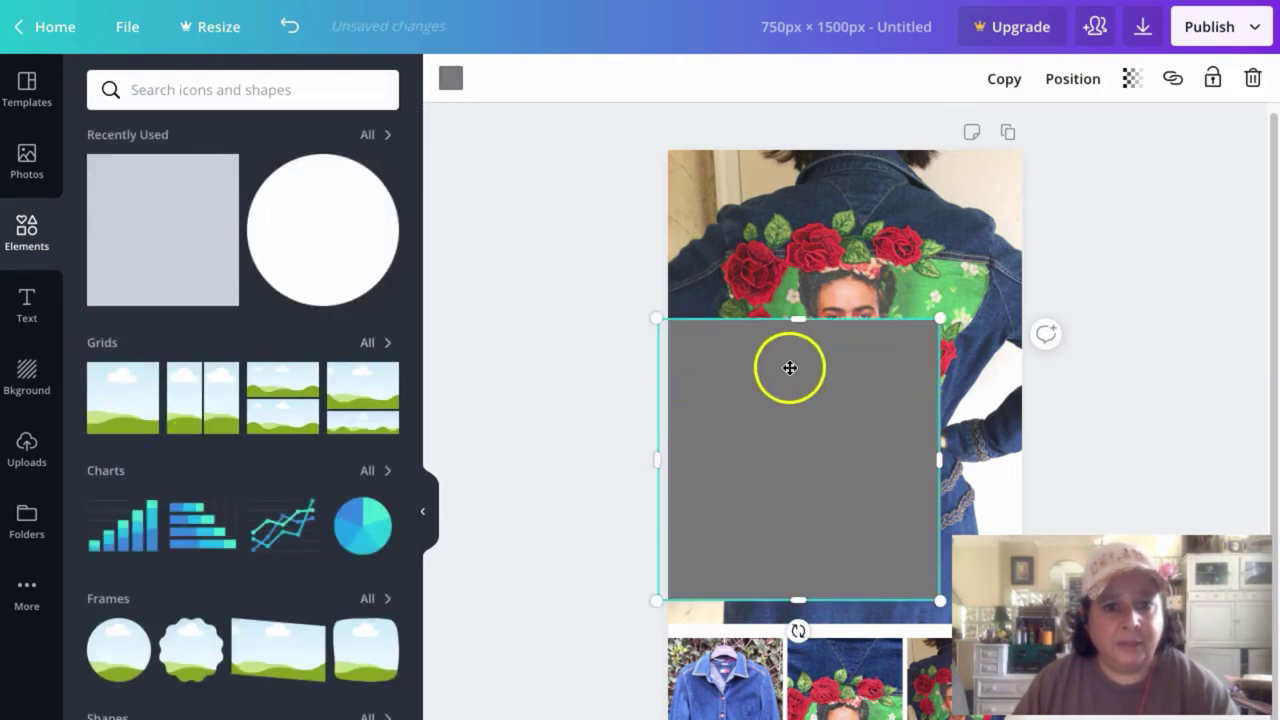
left_click_drag(791, 322, 779, 611)
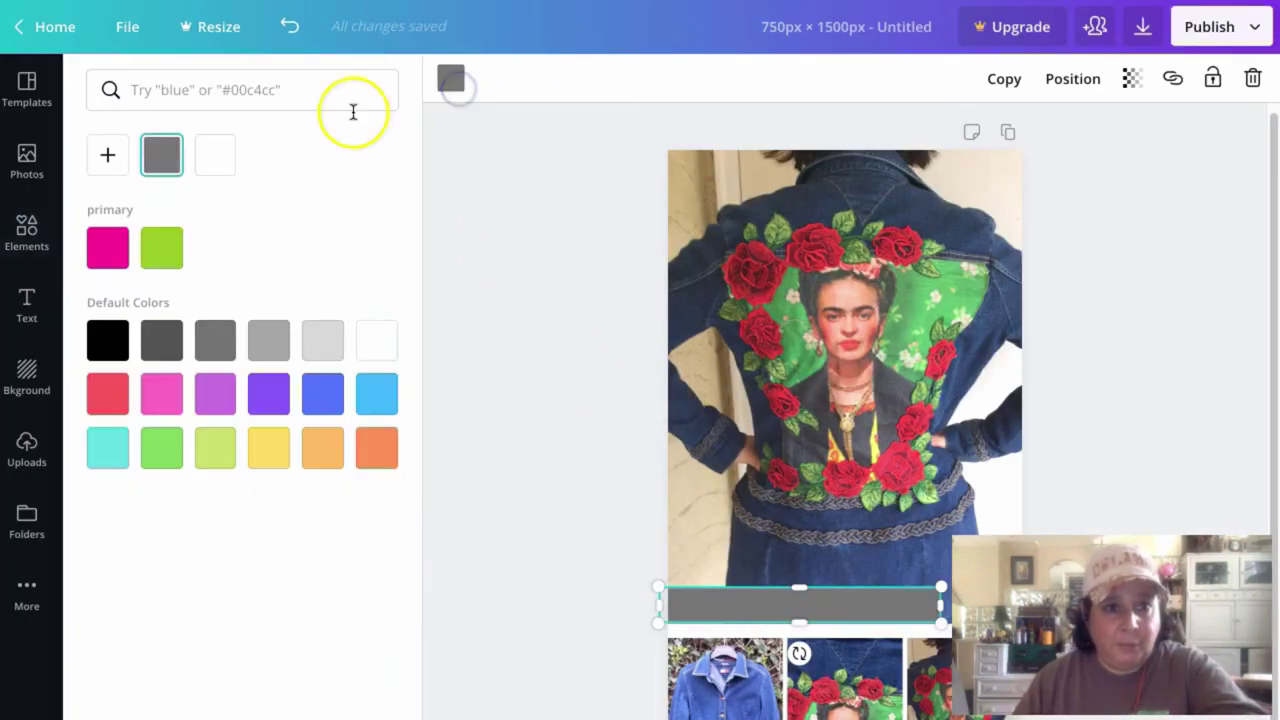
left_click(218, 157)
left_click(486, 257)
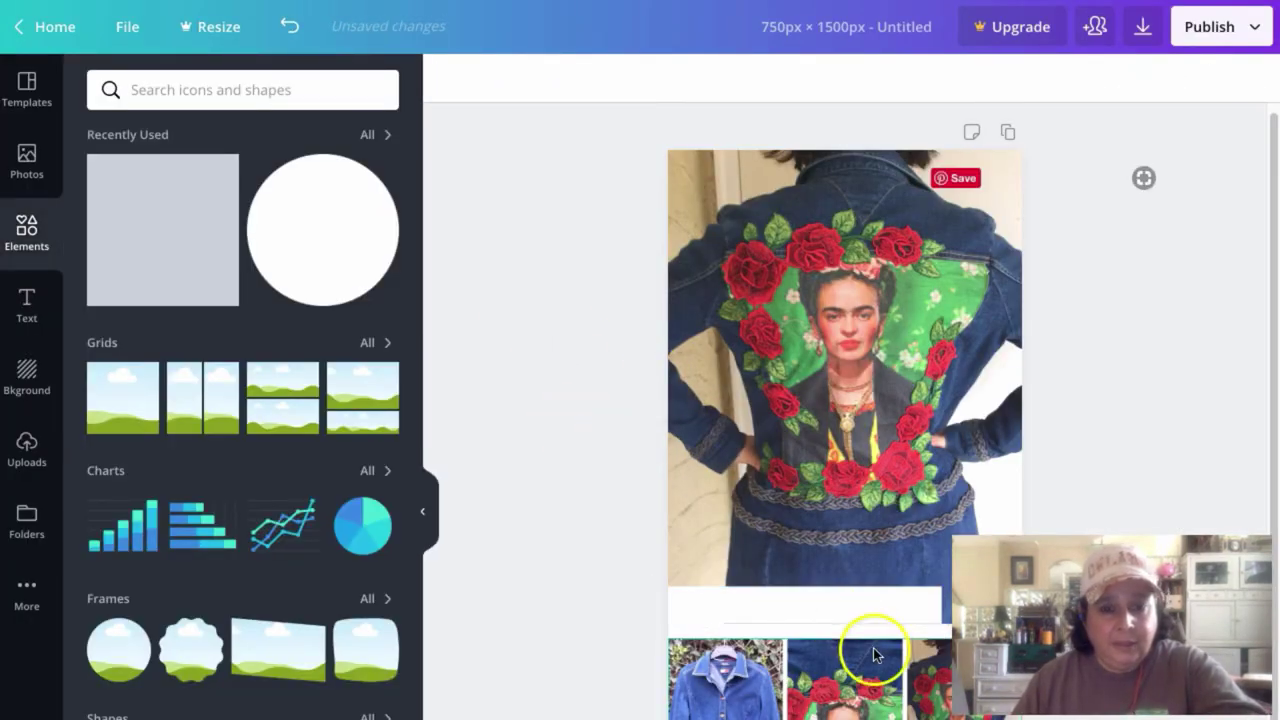
left_click_drag(823, 612, 825, 604)
Add a subheading reading 'FREE SHIIPING' and move it onto the white bar
left_click(27, 300)
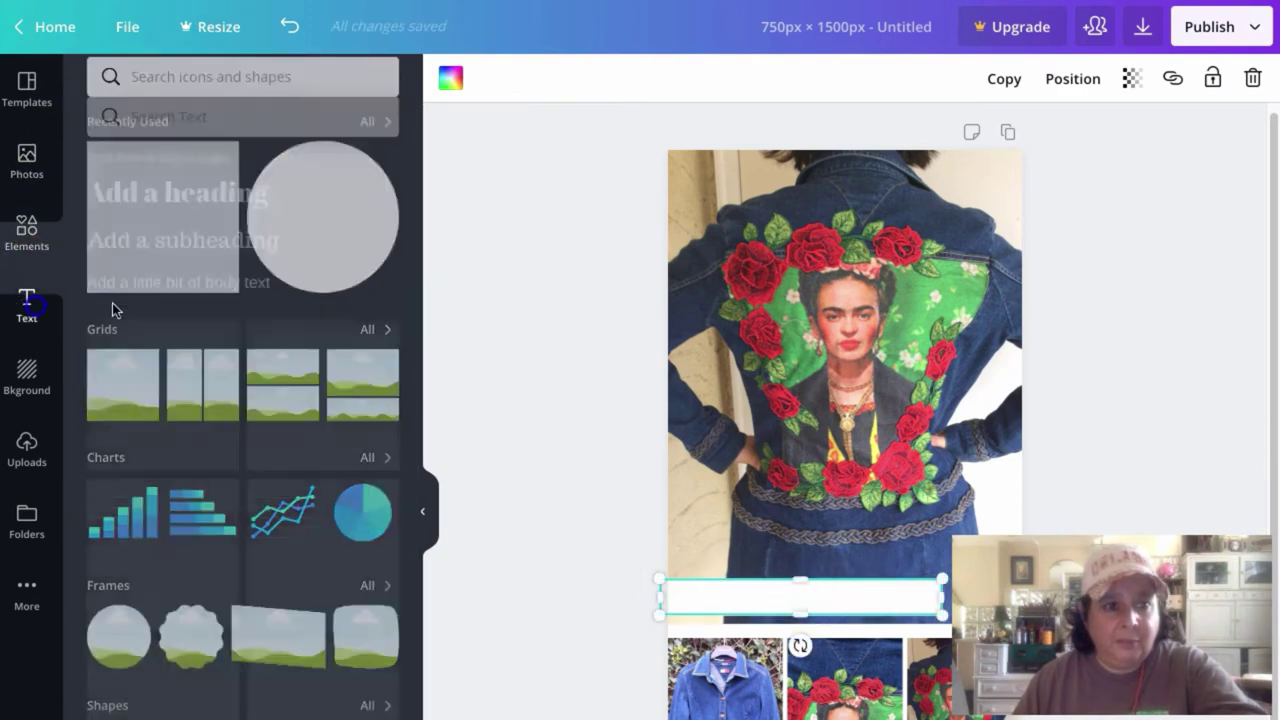
left_click(172, 248)
left_click(858, 497)
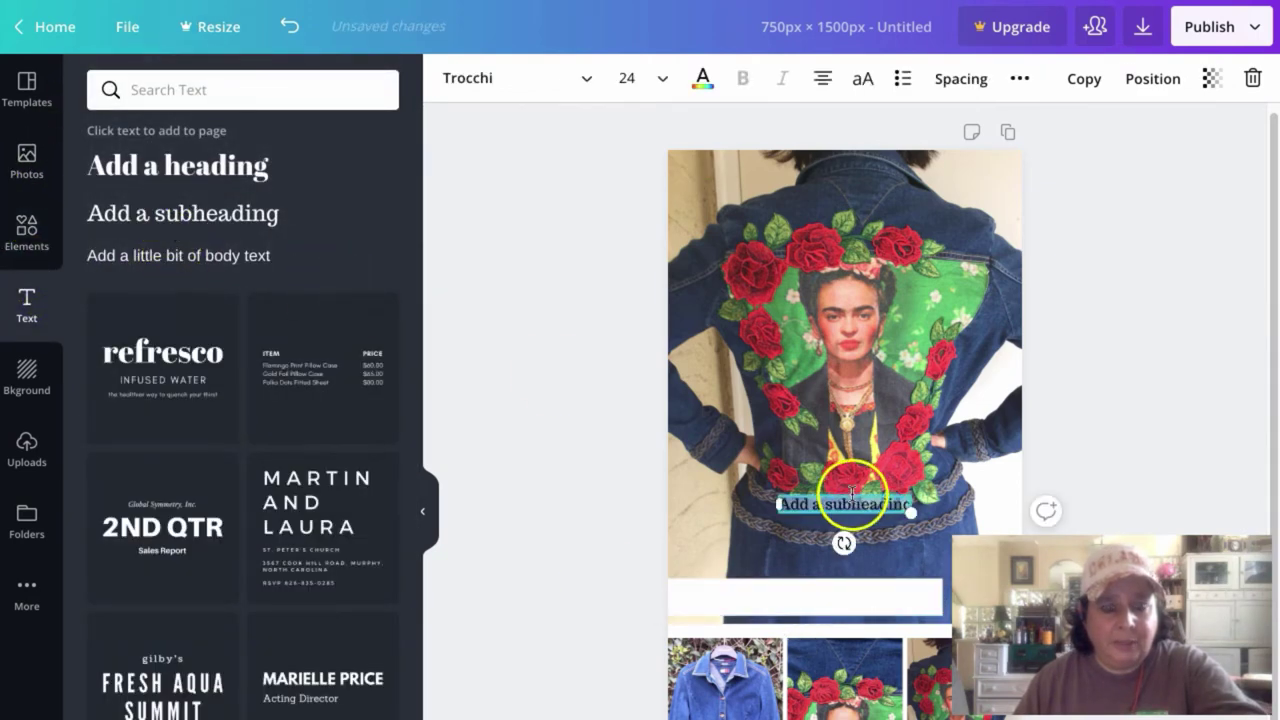
key("BackSpace")
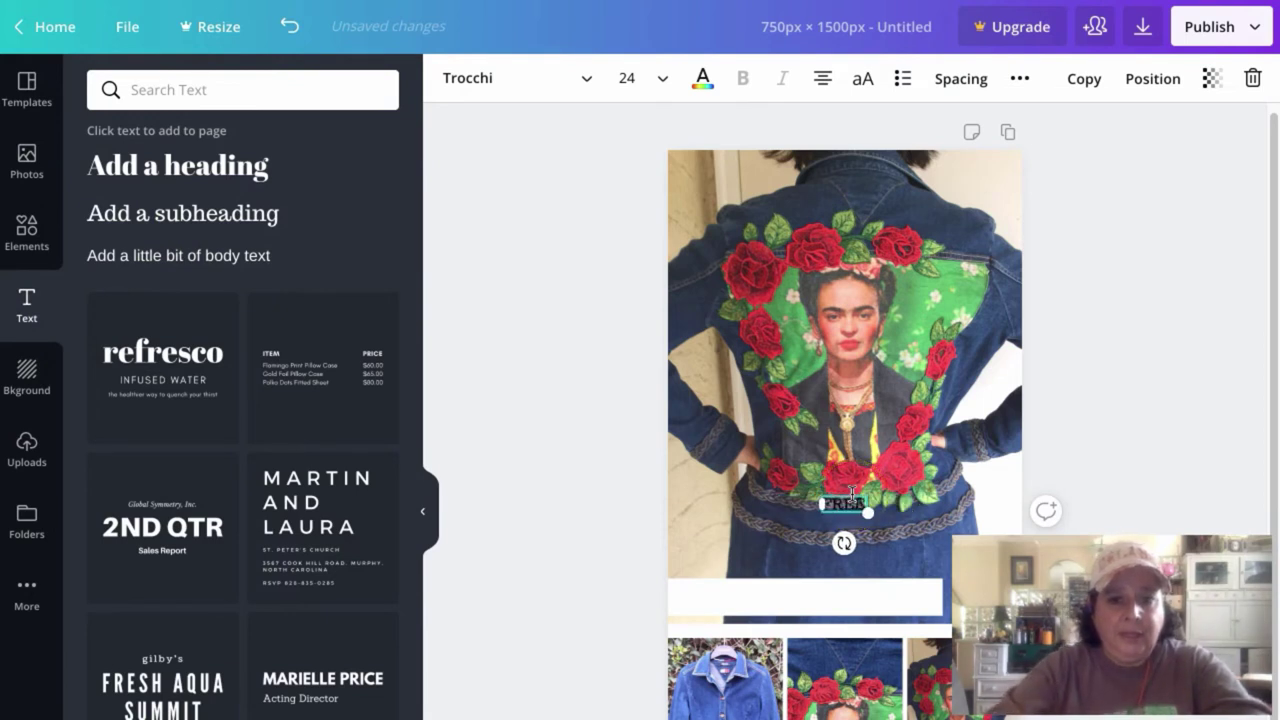
type("FREE SHIIPING")
left_click(523, 356)
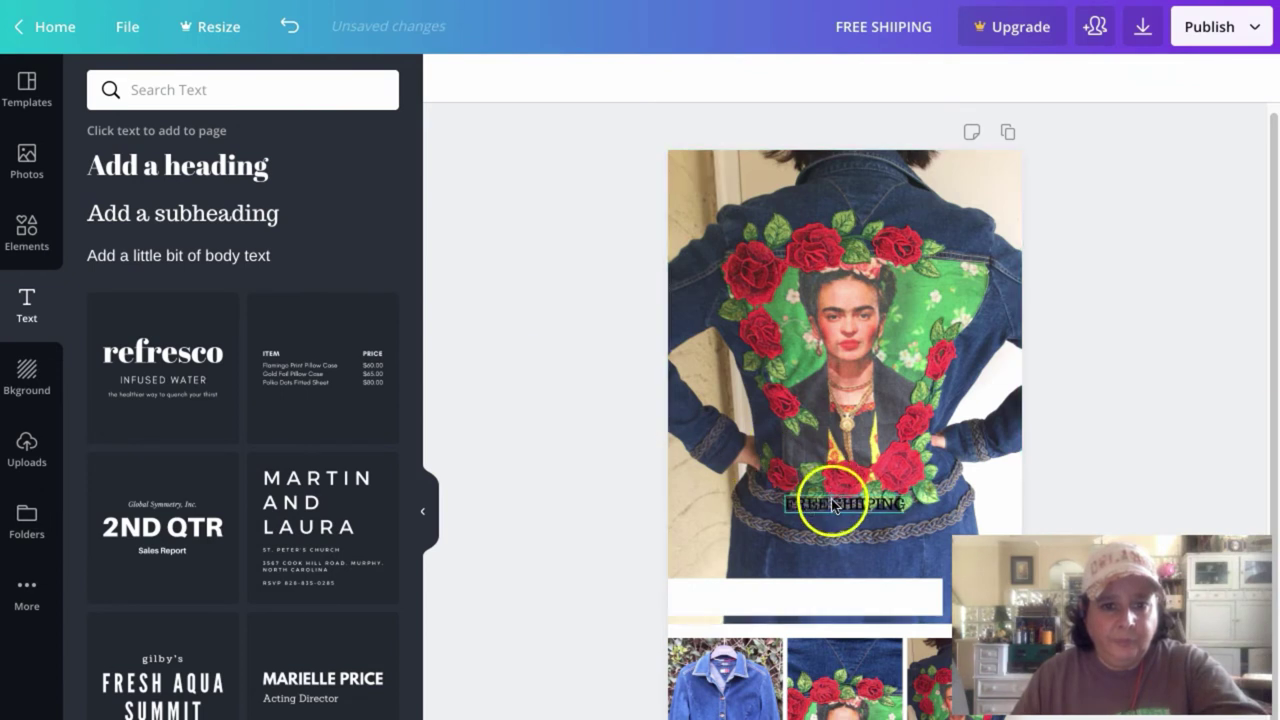
left_click_drag(829, 507, 730, 597)
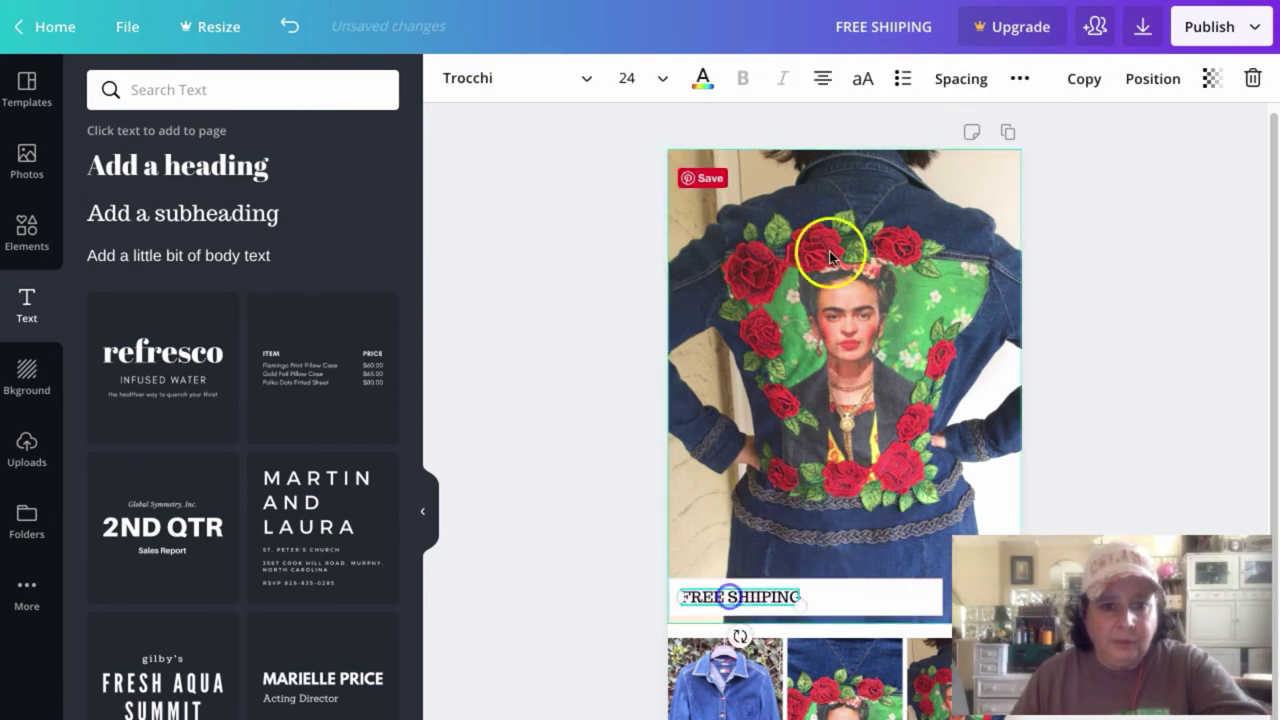
Set the FREE SHIIPING text to size 42, left-aligned on one line, positioned on the bar
left_click(628, 78)
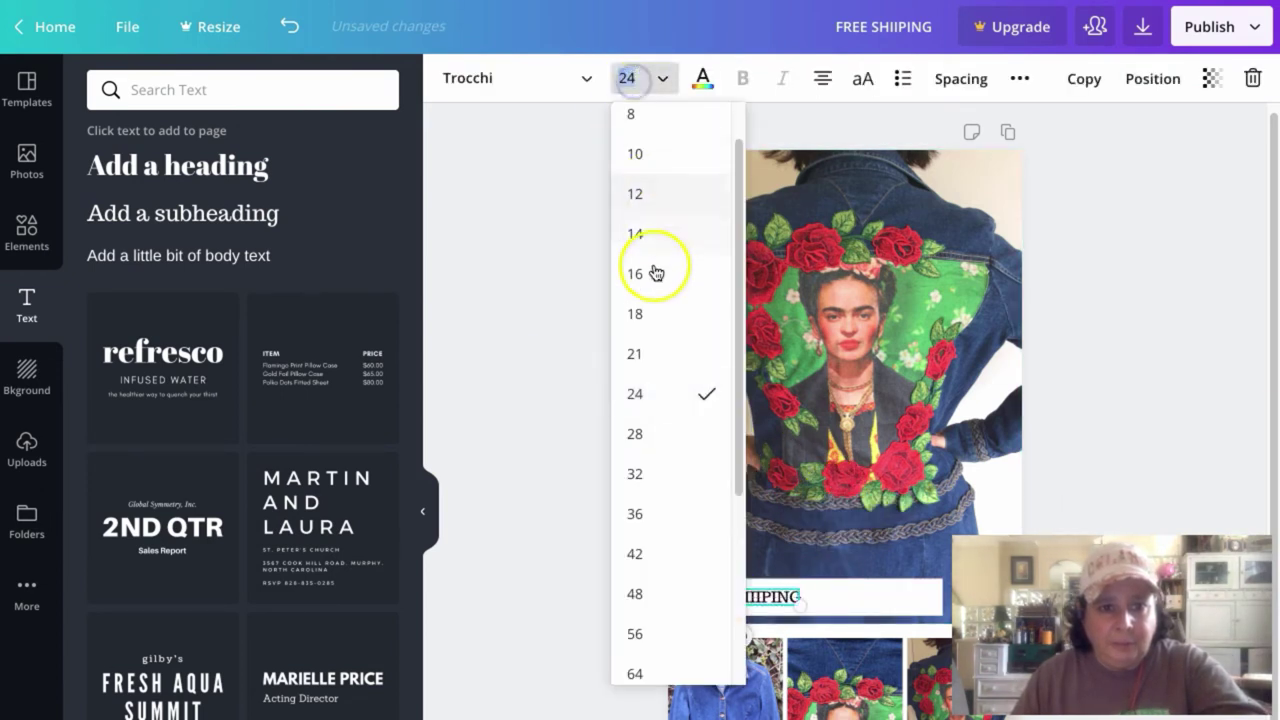
left_click(648, 557)
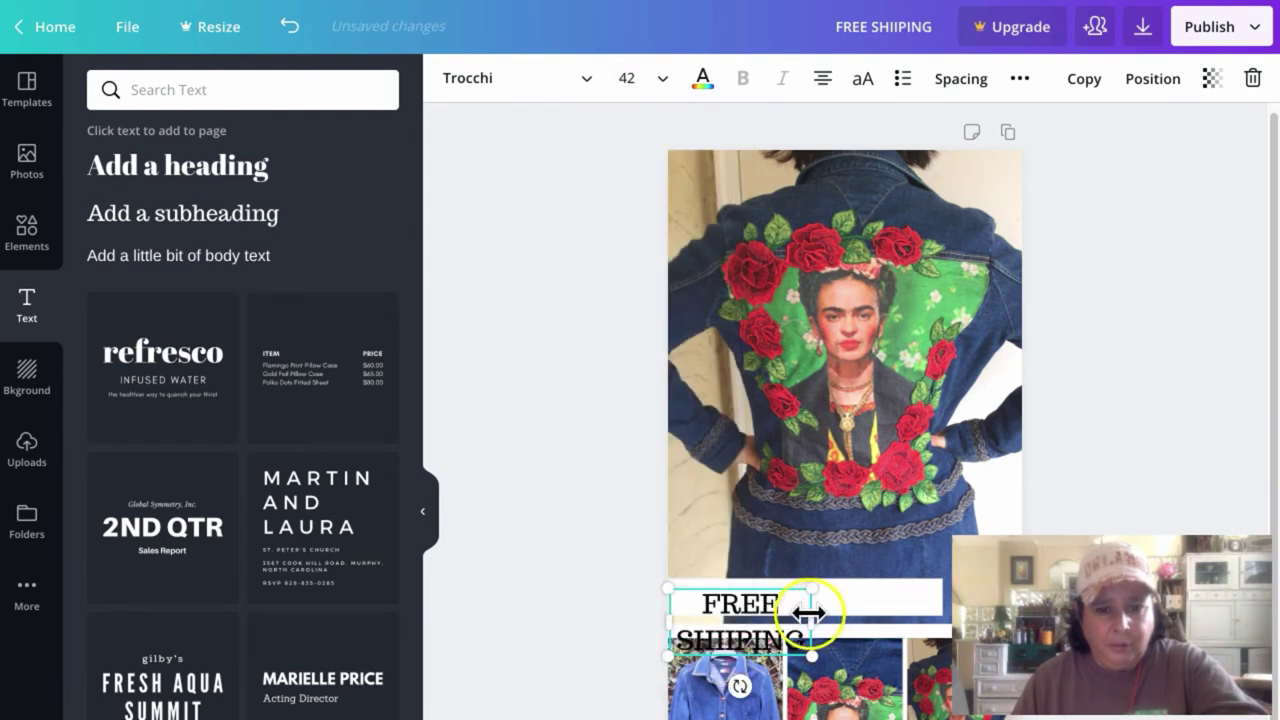
left_click_drag(811, 621, 940, 613)
left_click(815, 86)
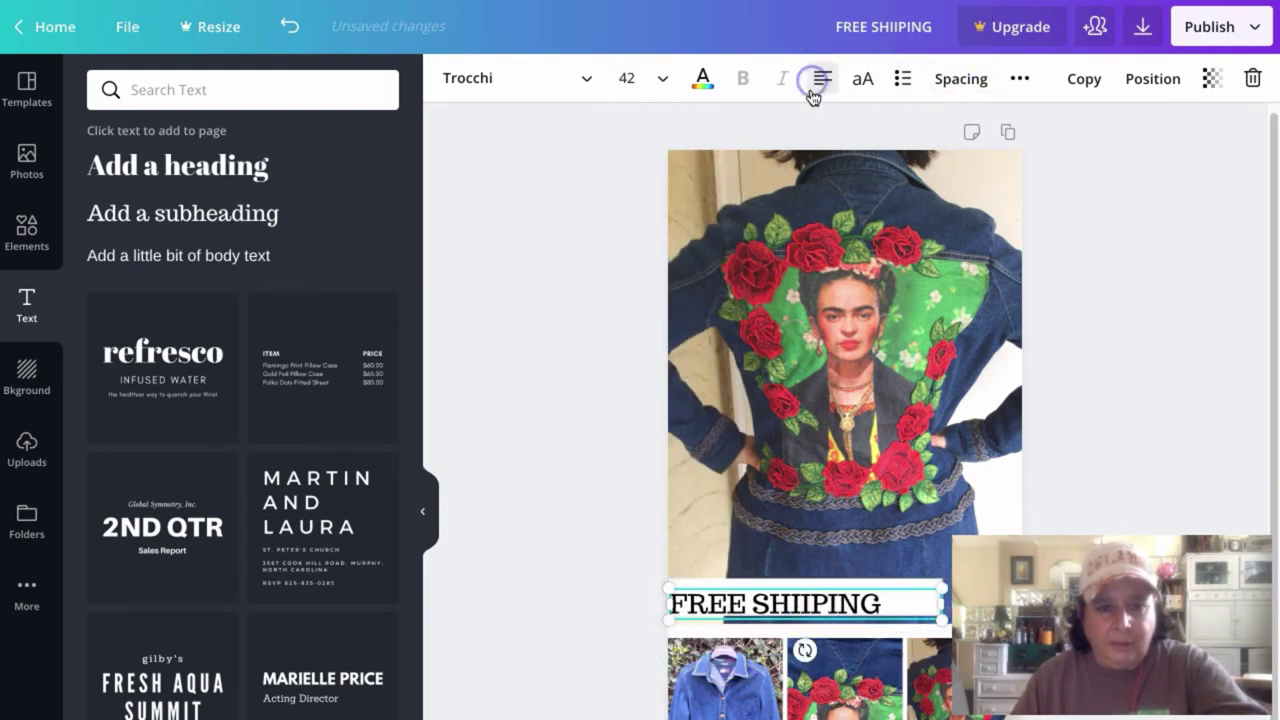
left_click(503, 446)
left_click_drag(715, 594, 724, 599)
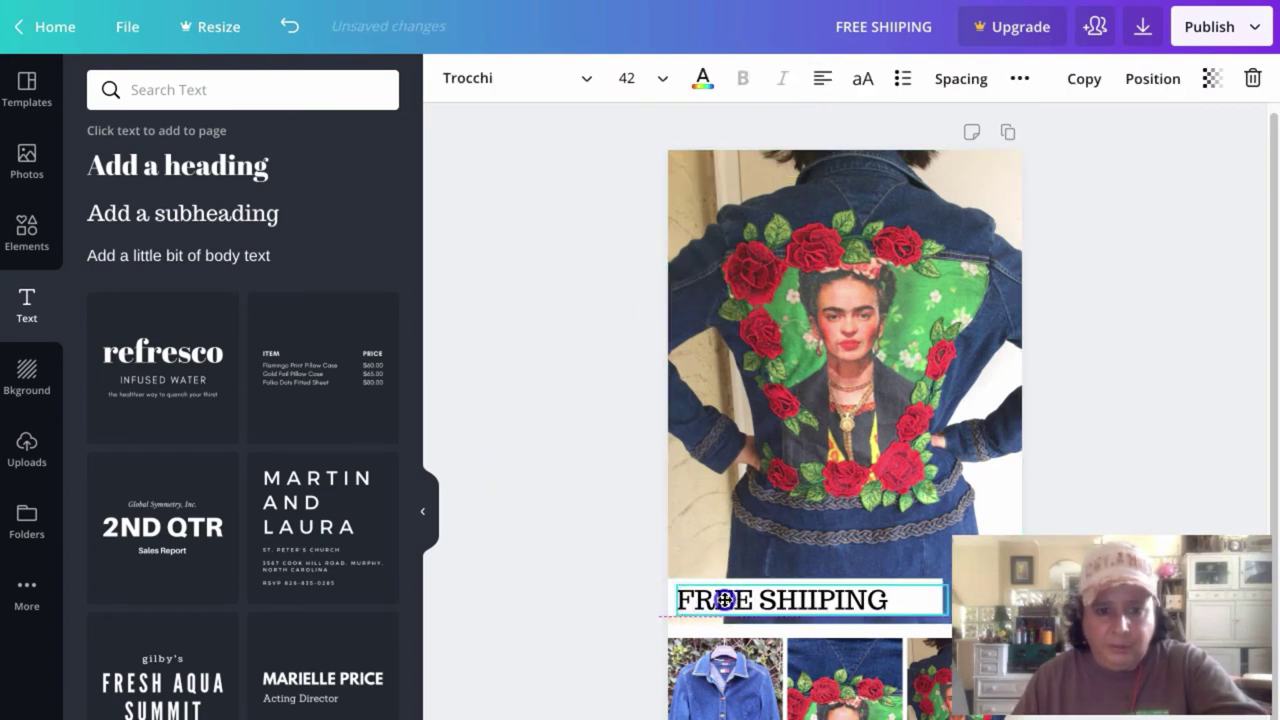
left_click_drag(940, 597, 893, 600)
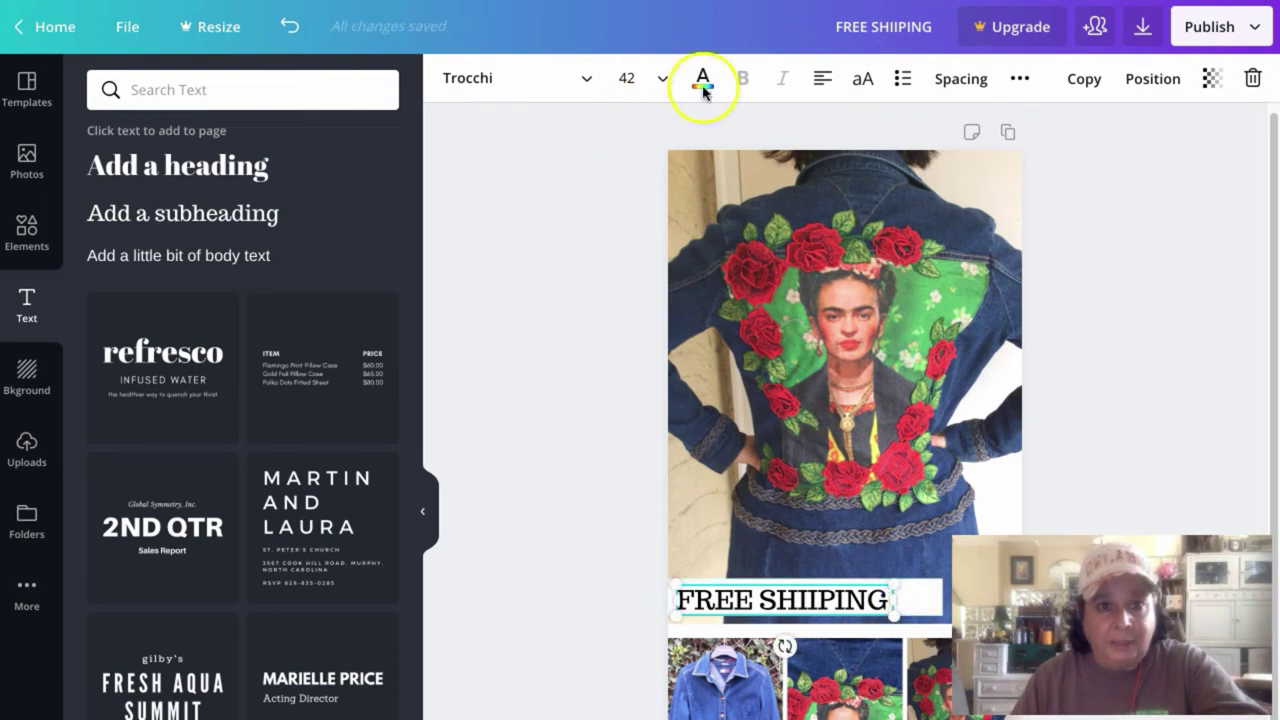
Make the text italic ABeeZee and shorten the white bar to fit it
left_click(590, 80)
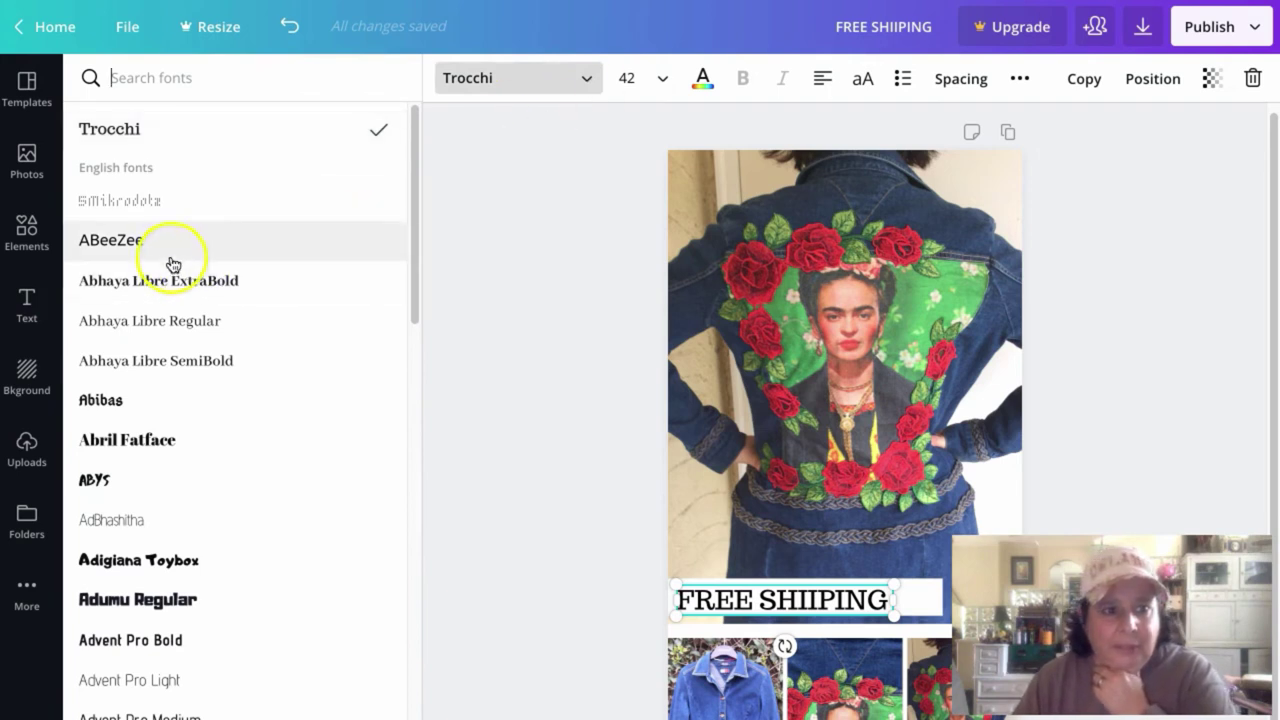
left_click(171, 259)
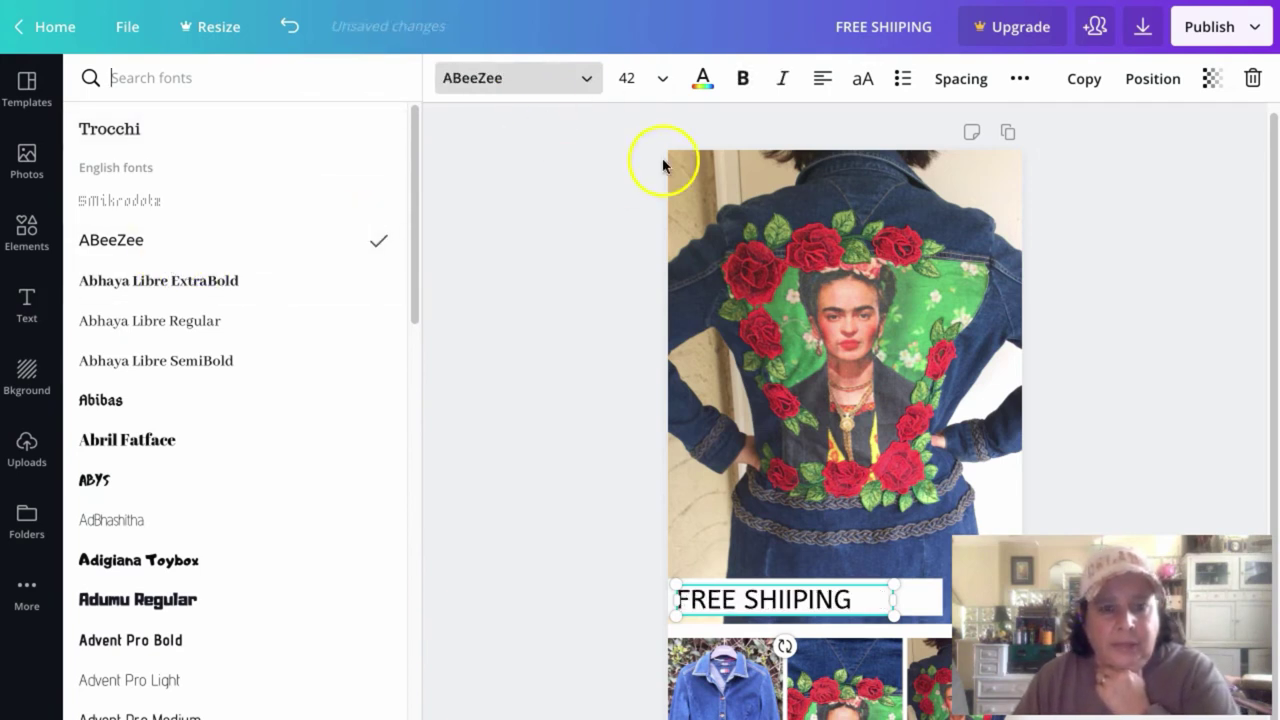
left_click(784, 78)
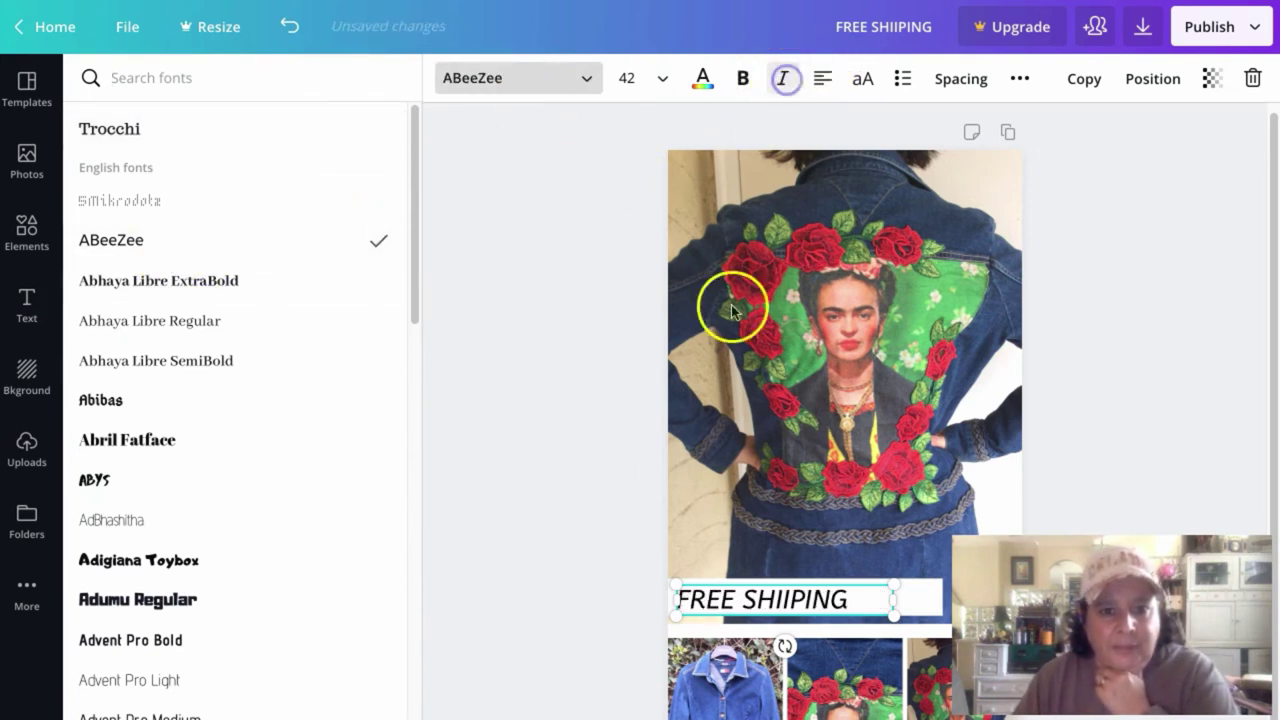
left_click(534, 560)
left_click(915, 603)
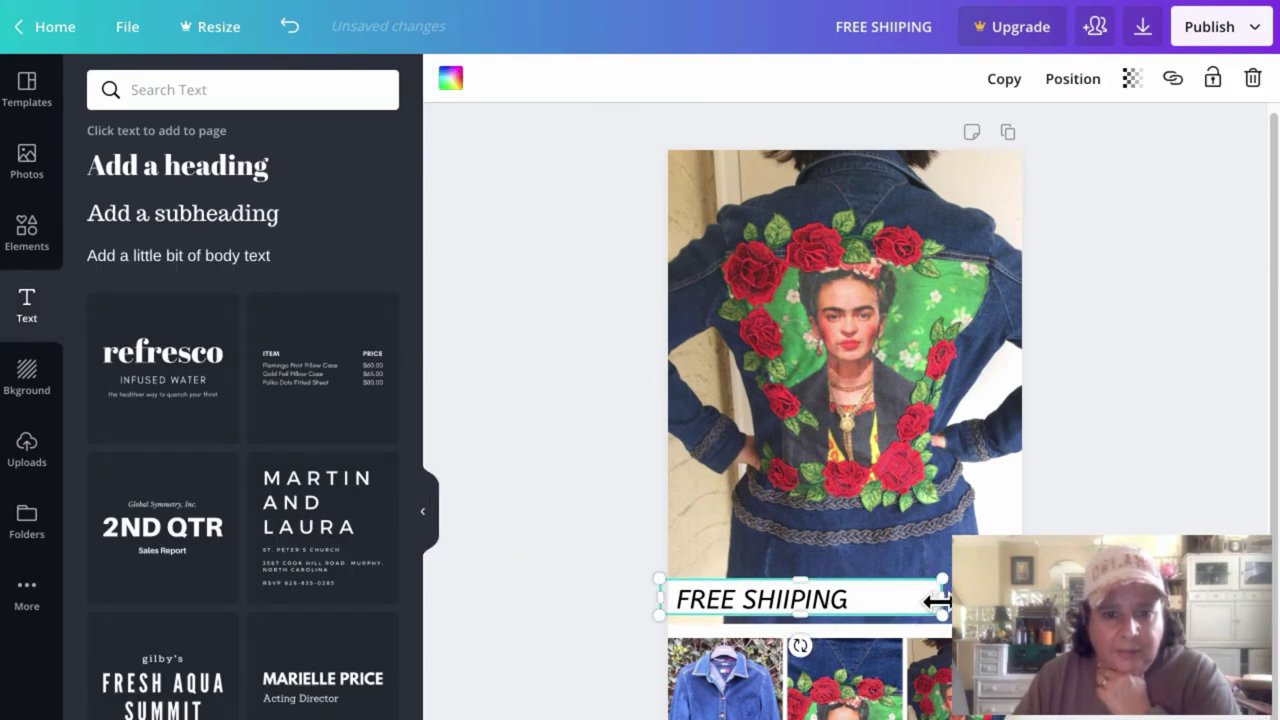
left_click_drag(943, 603, 866, 601)
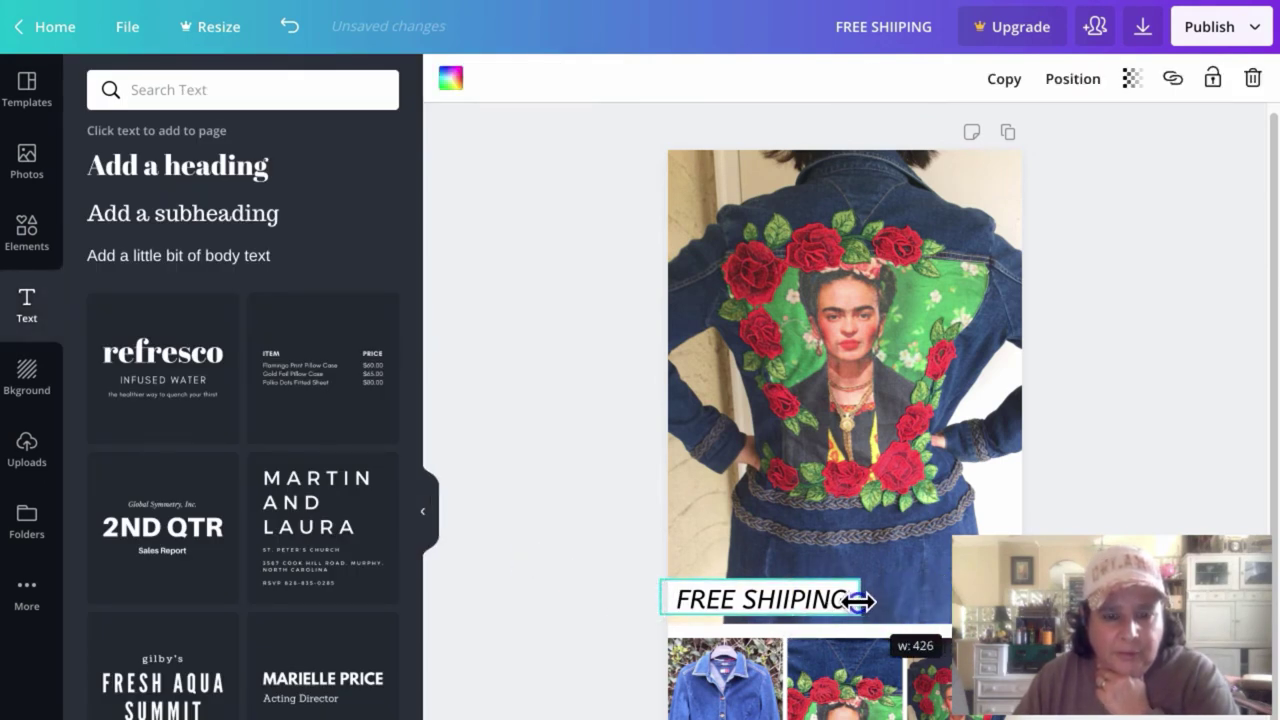
left_click(517, 437)
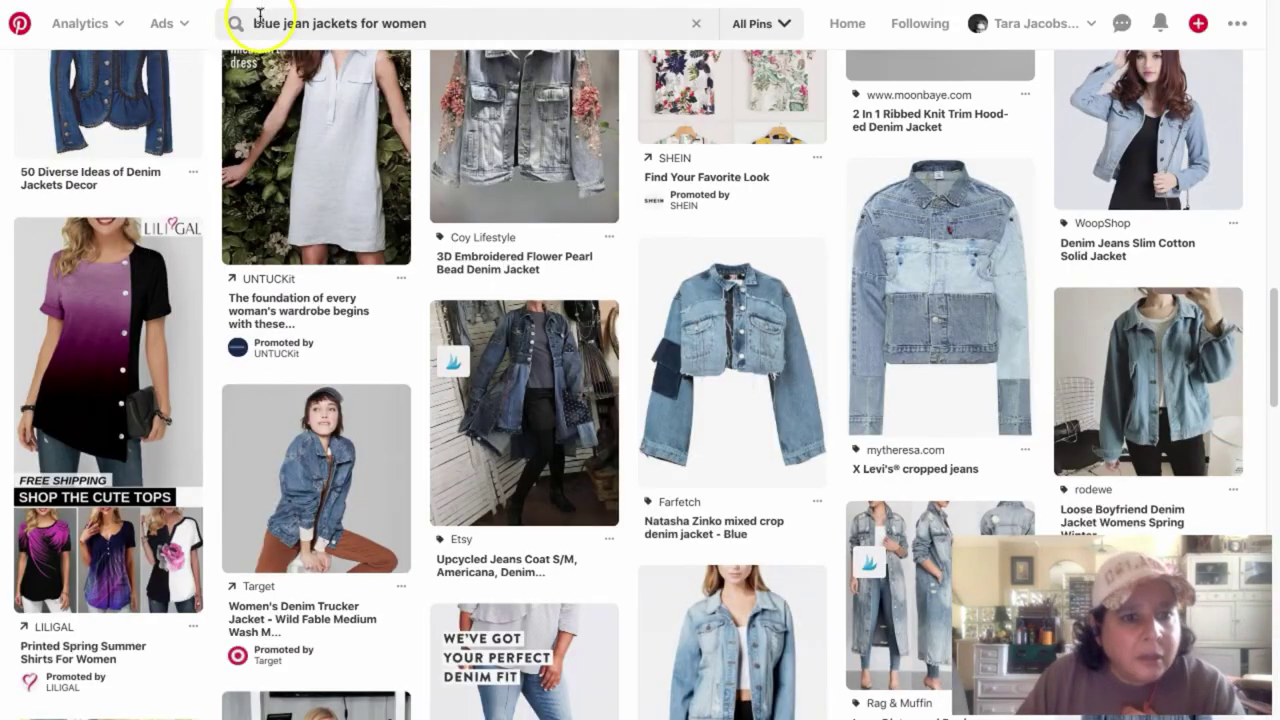
Add a rectangle and turn it into a thin black bar just below the FREE SHIIPING label
mouse_move(165, 361)
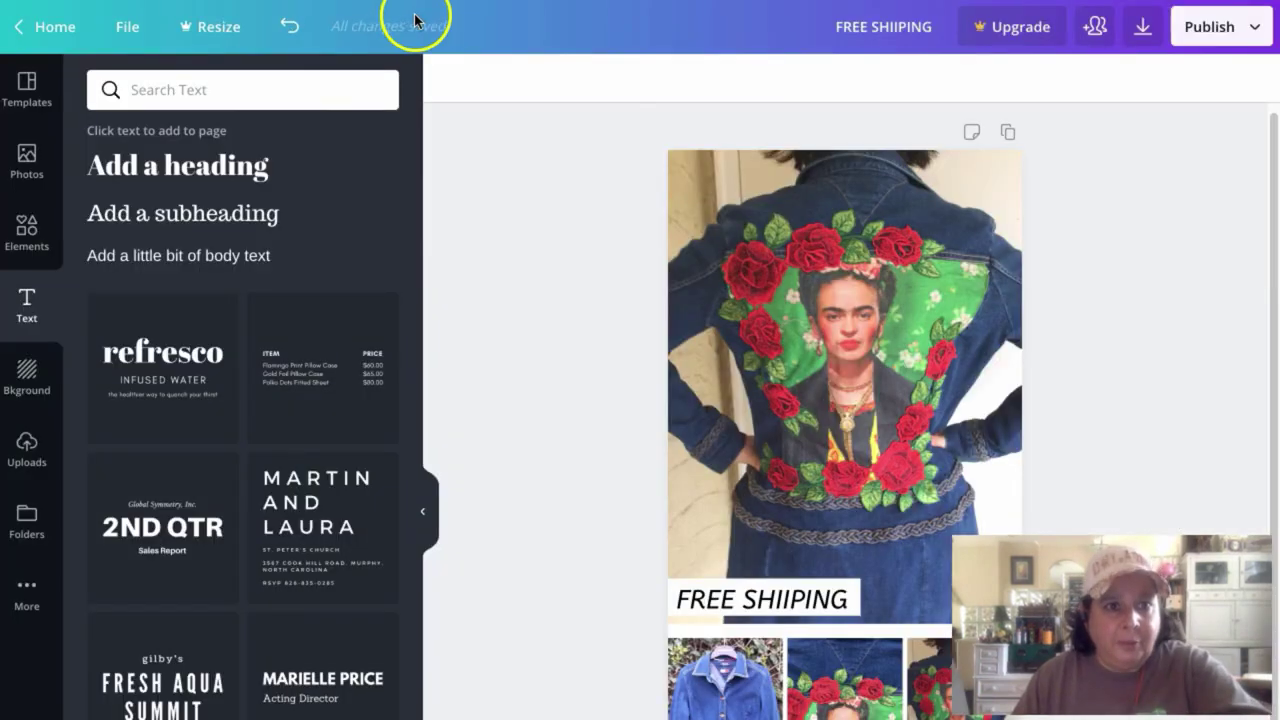
left_click(28, 224)
left_click_drag(180, 278, 727, 648)
left_click_drag(800, 557, 800, 626)
left_click_drag(800, 716, 801, 664)
left_click(451, 88)
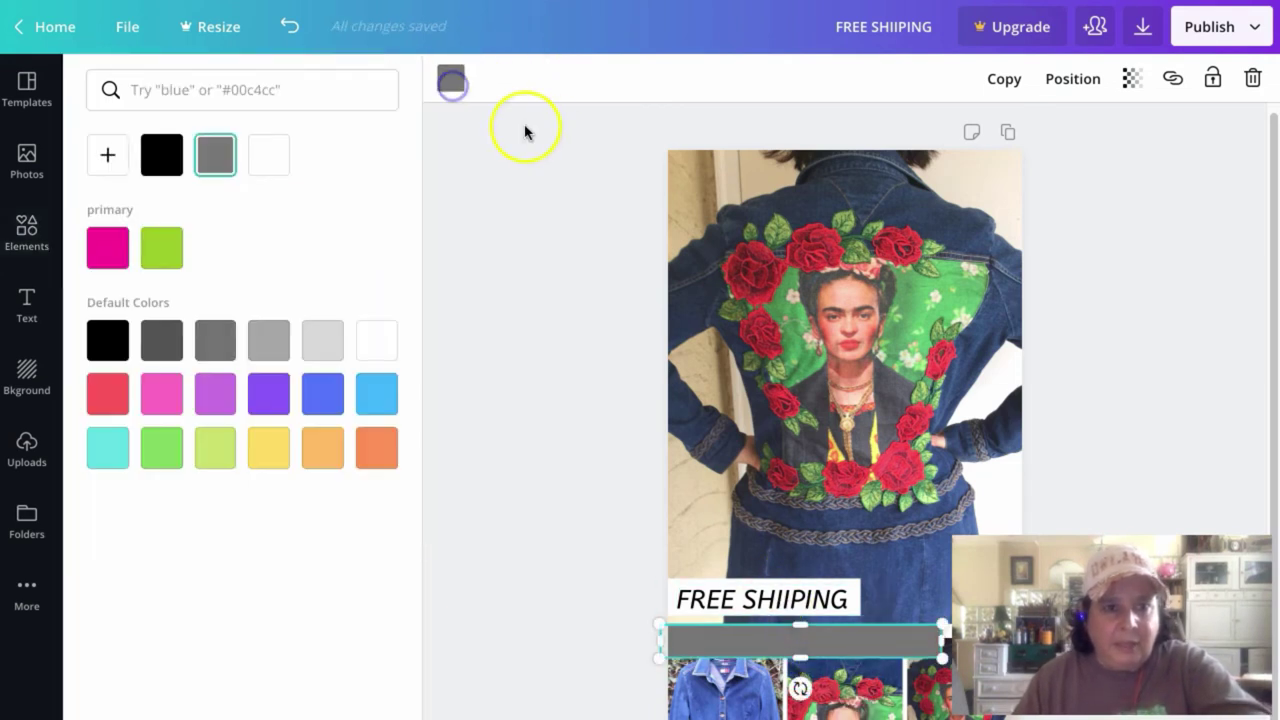
left_click(166, 152)
left_click(572, 182)
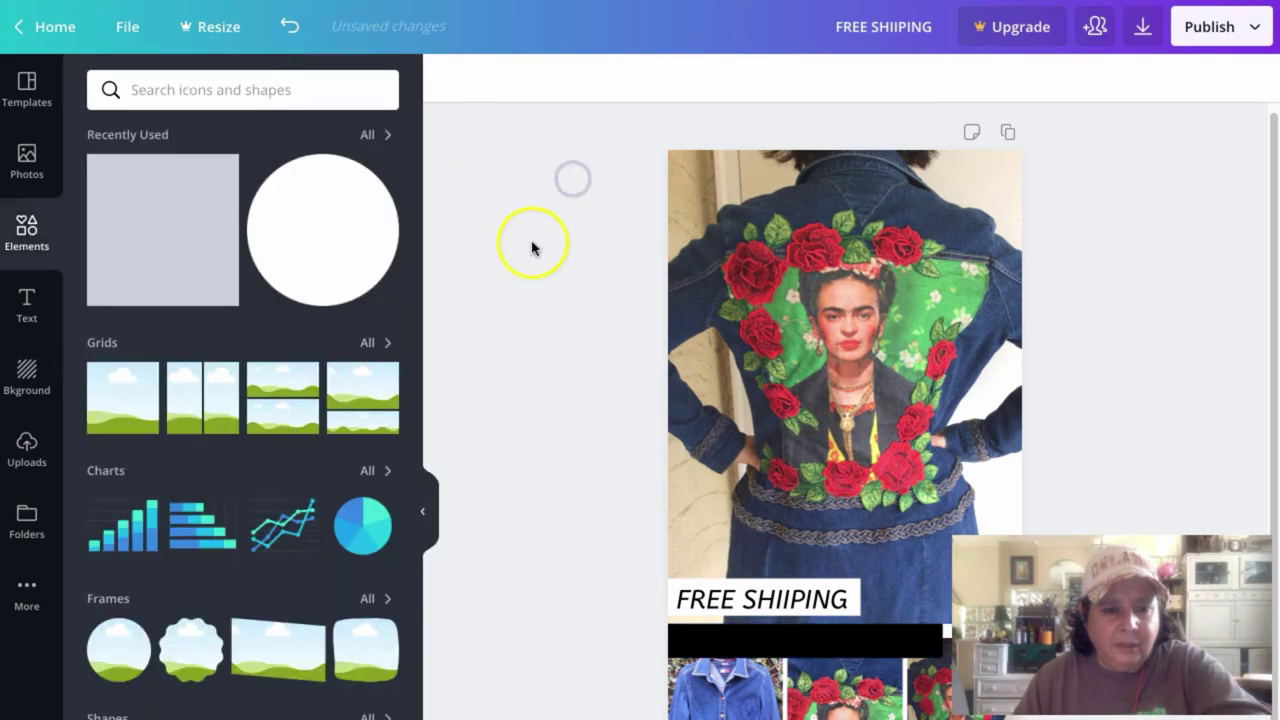
left_click(27, 300)
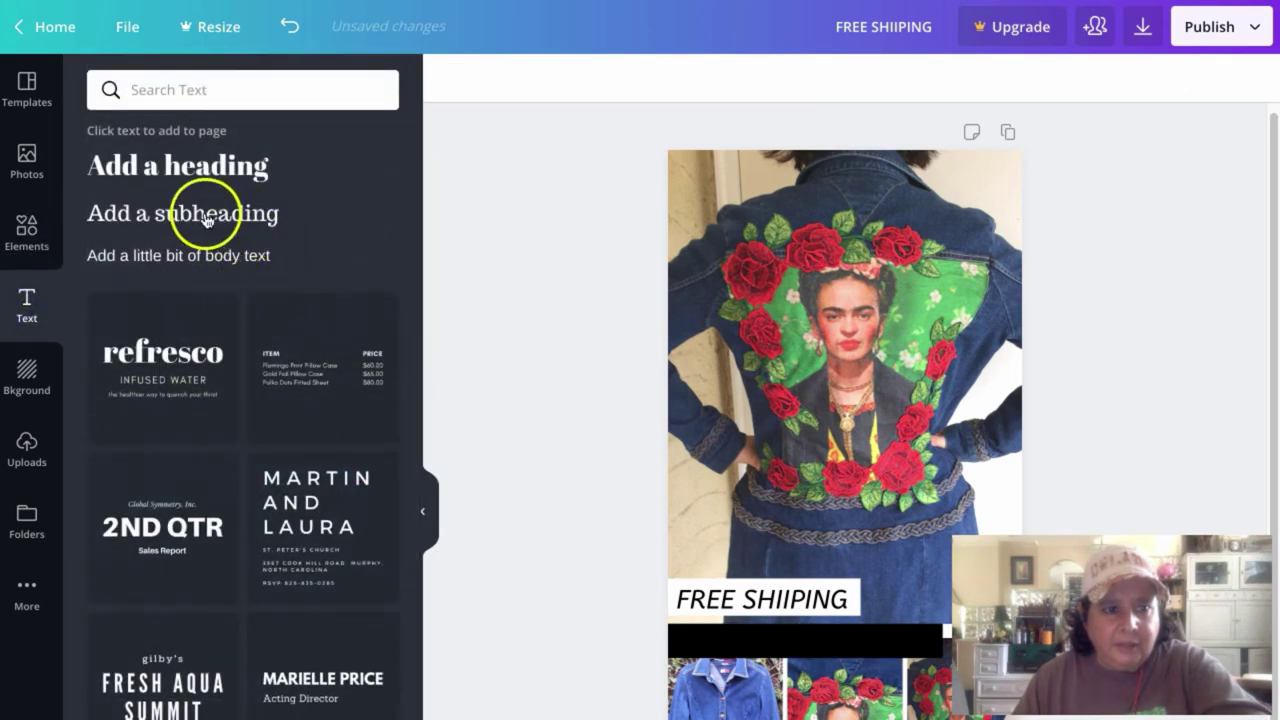
Add a subheading and replace its placeholder with the title UPCYCLED FRIDA JACKET
left_click(177, 206)
double_click(828, 505)
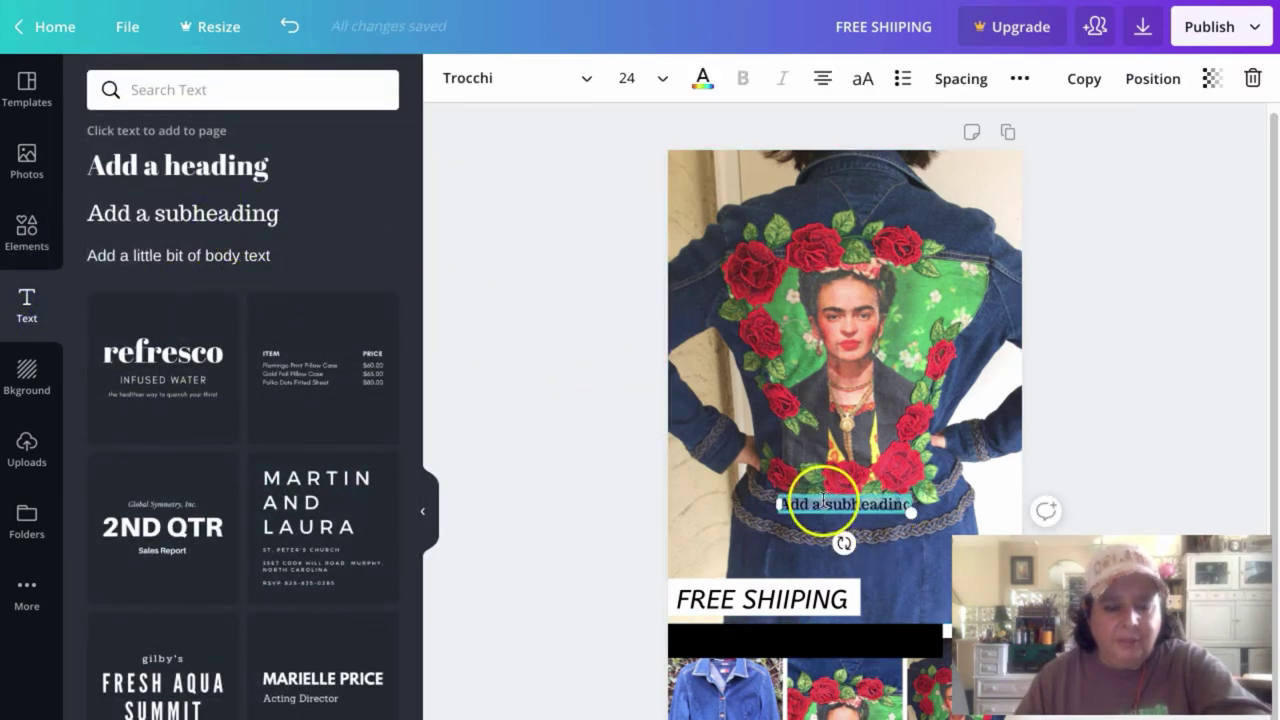
key("BackSpace")
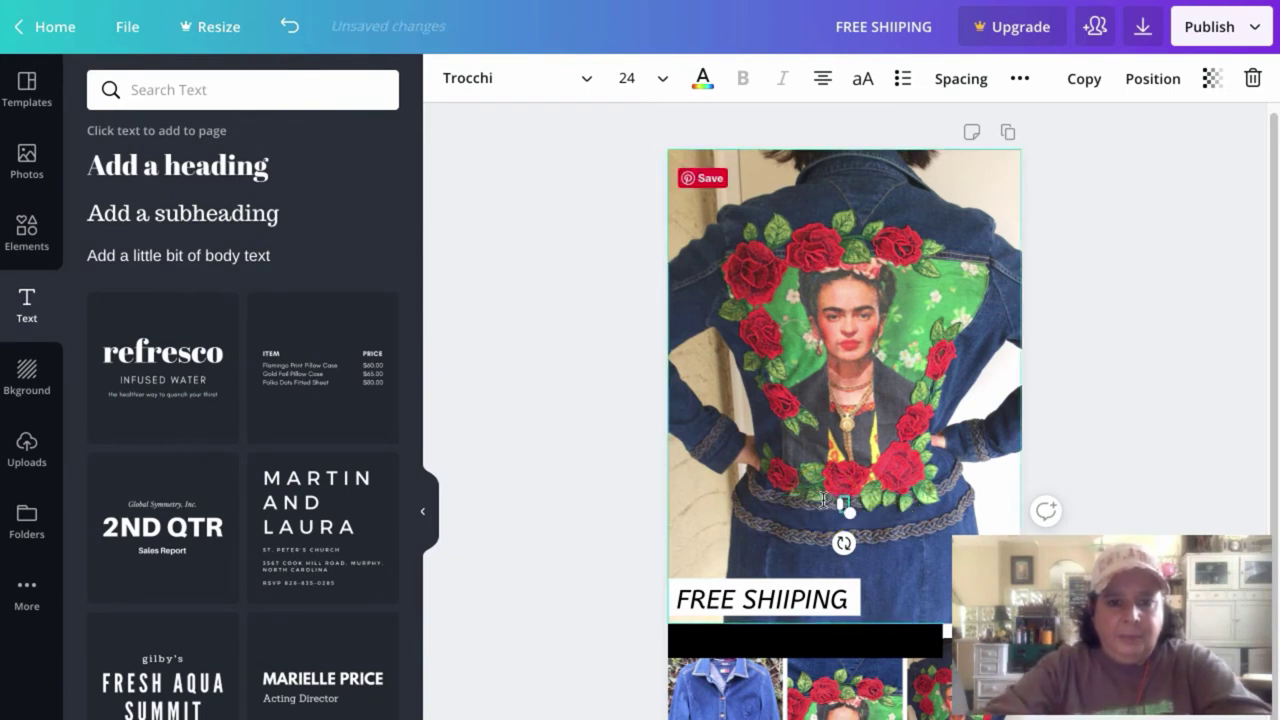
type("TT")
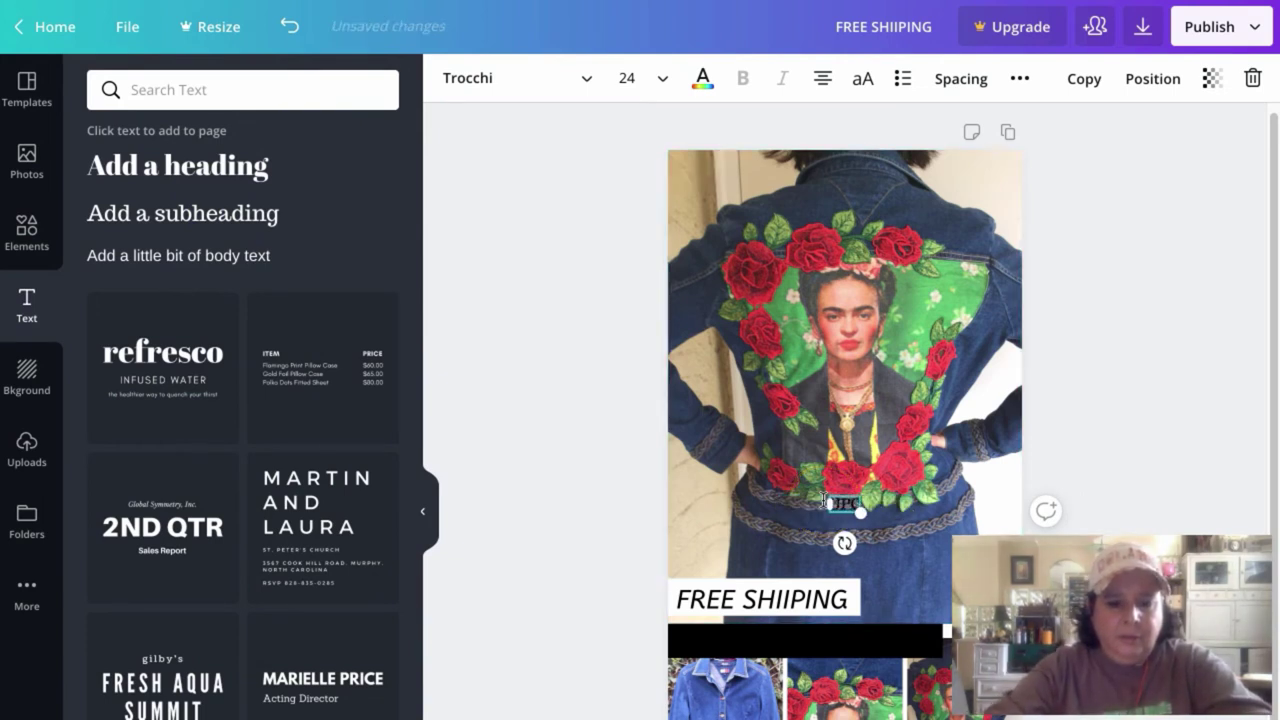
type("yc")
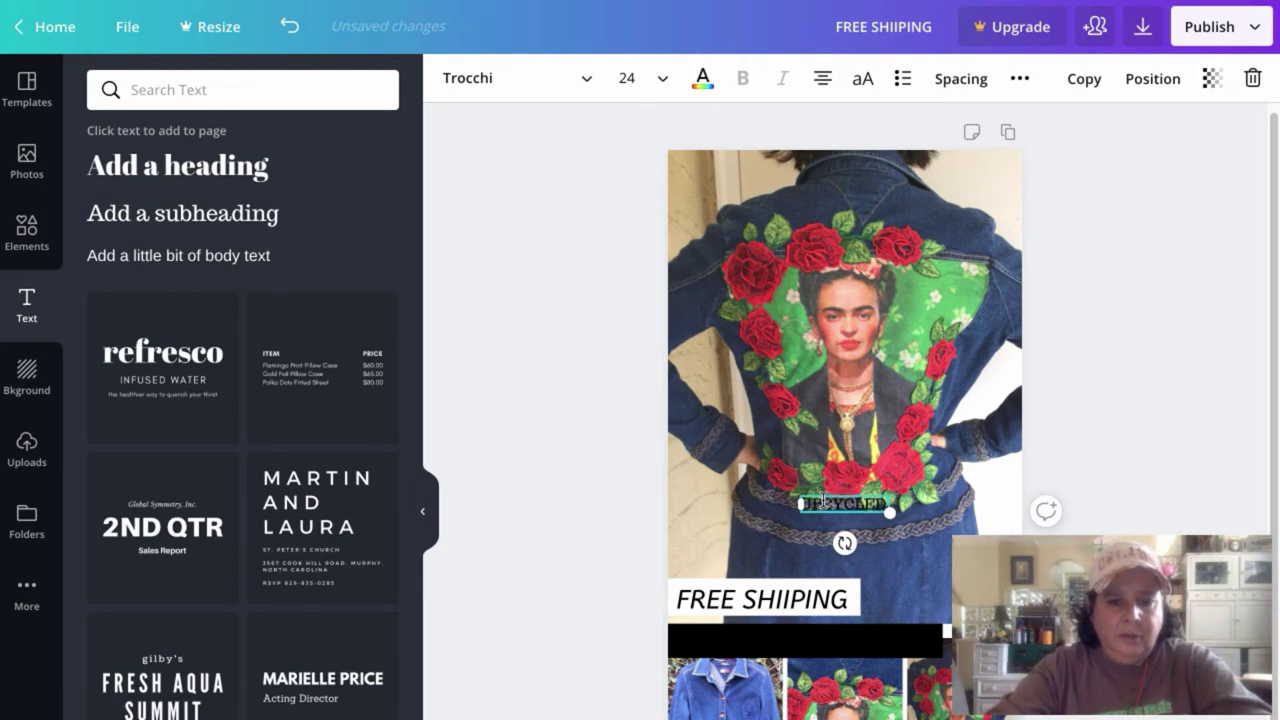
type("RI")
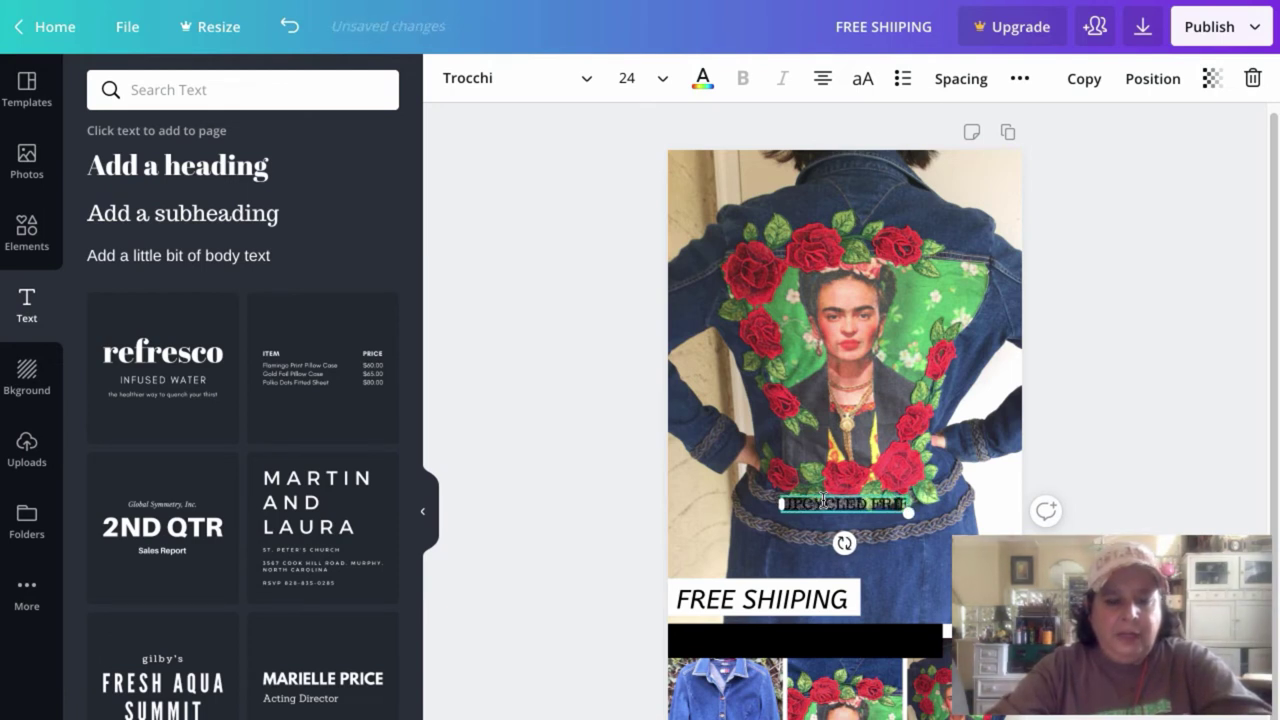
type("DA")
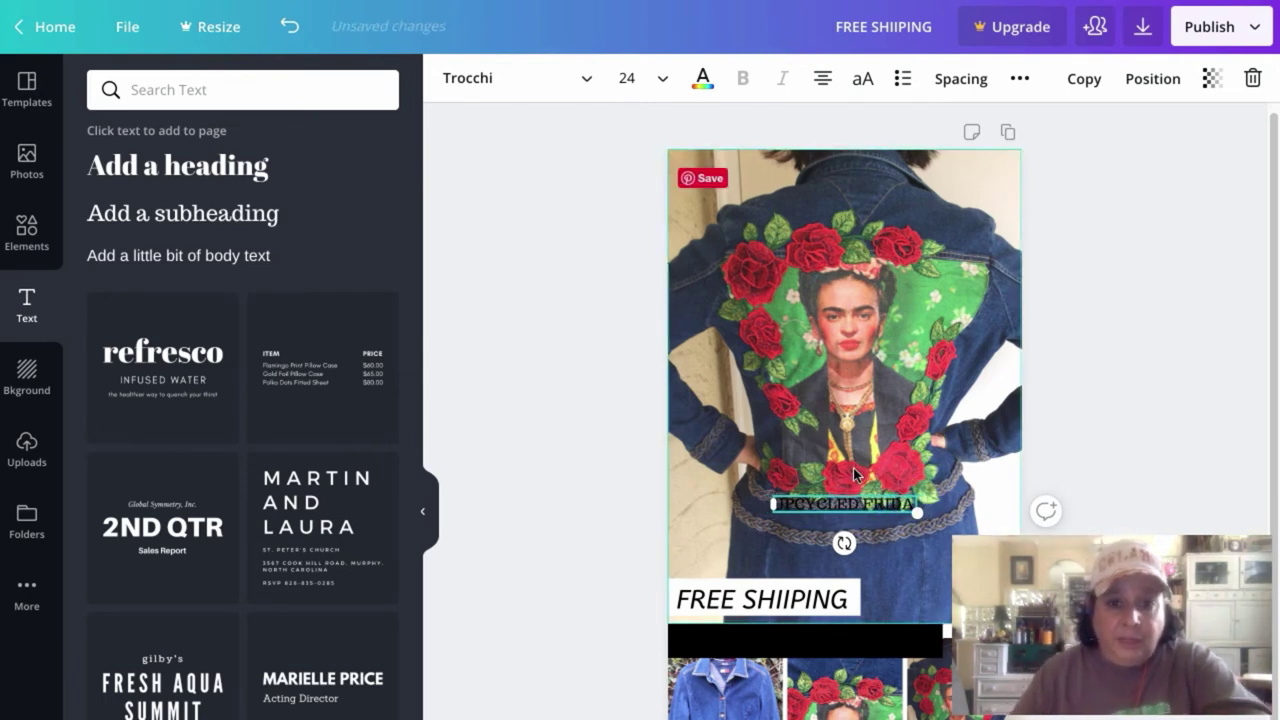
left_click_drag(922, 507, 915, 505)
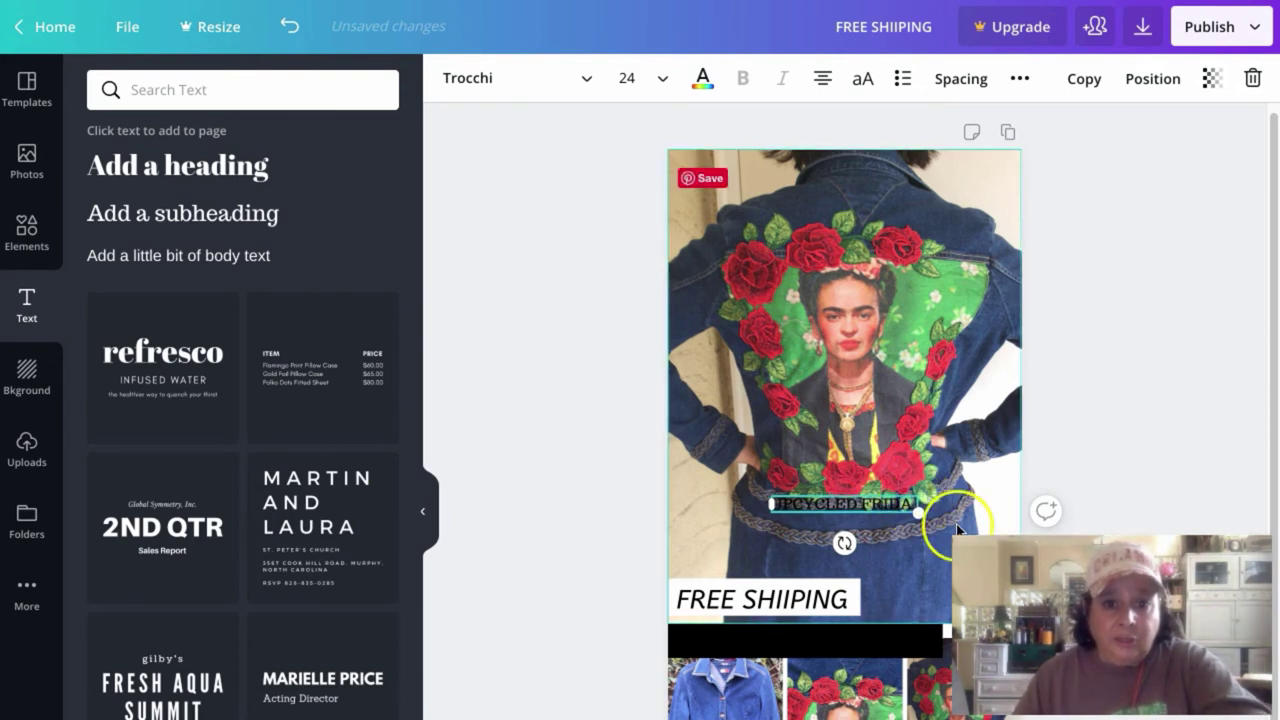
type("JACE")
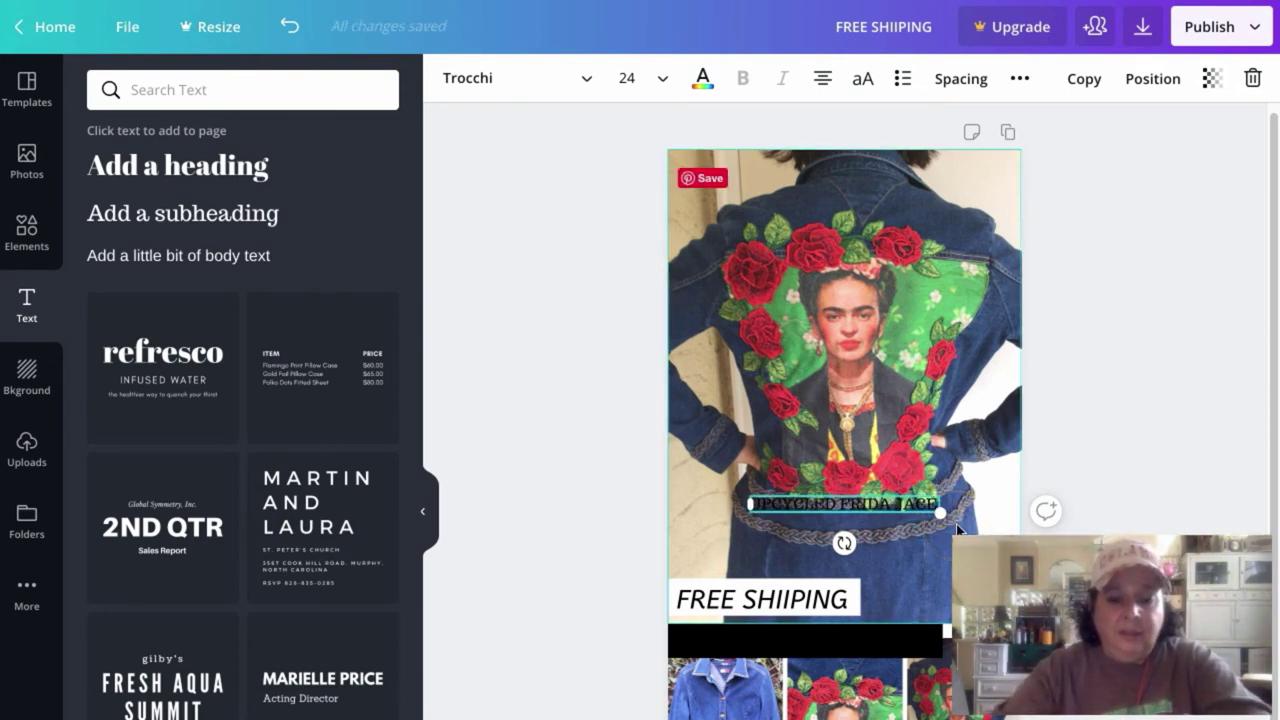
type("T")
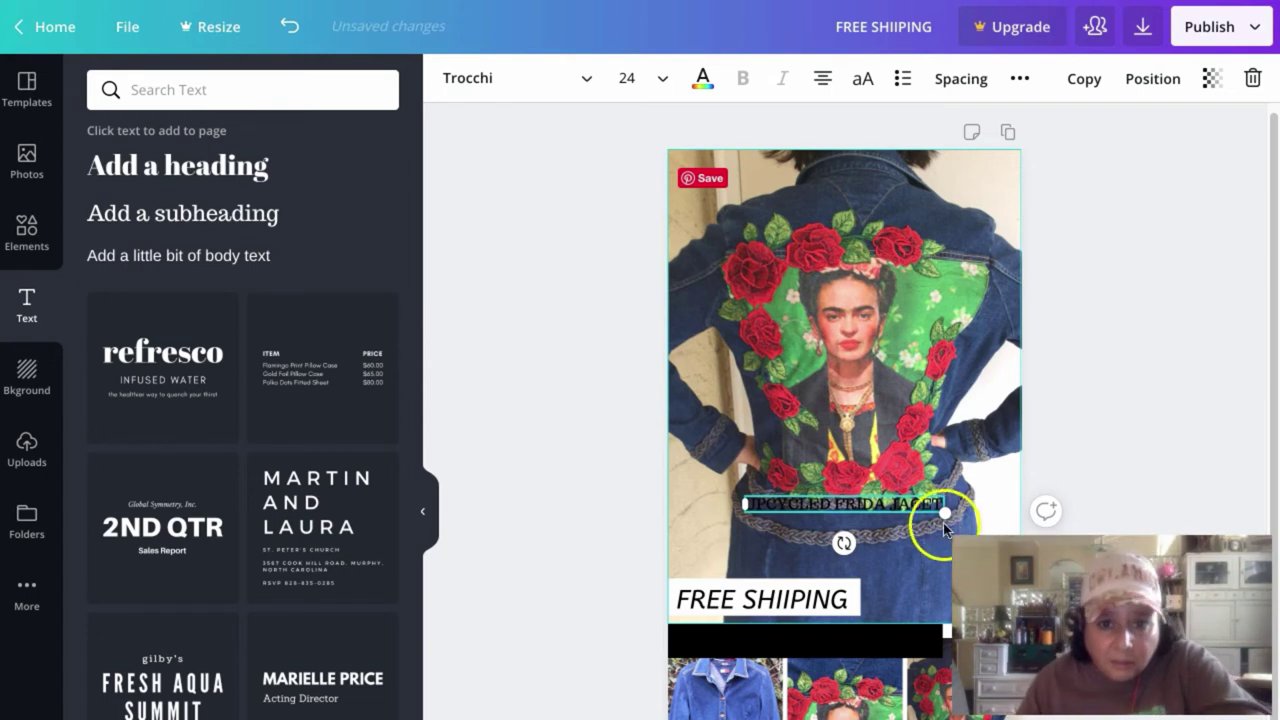
left_click(927, 504)
type("K")
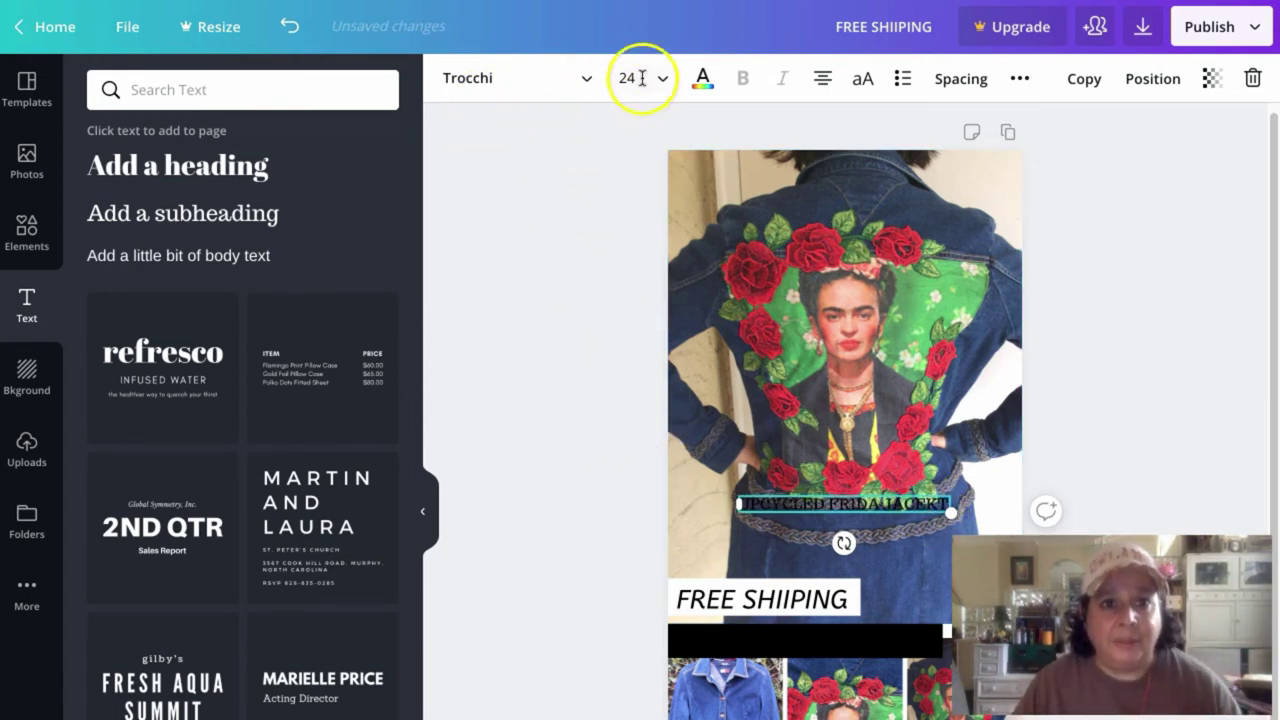
Turn the title white, move it onto the black bar, and fix the spelling of JACKET
left_click(703, 78)
left_click(228, 156)
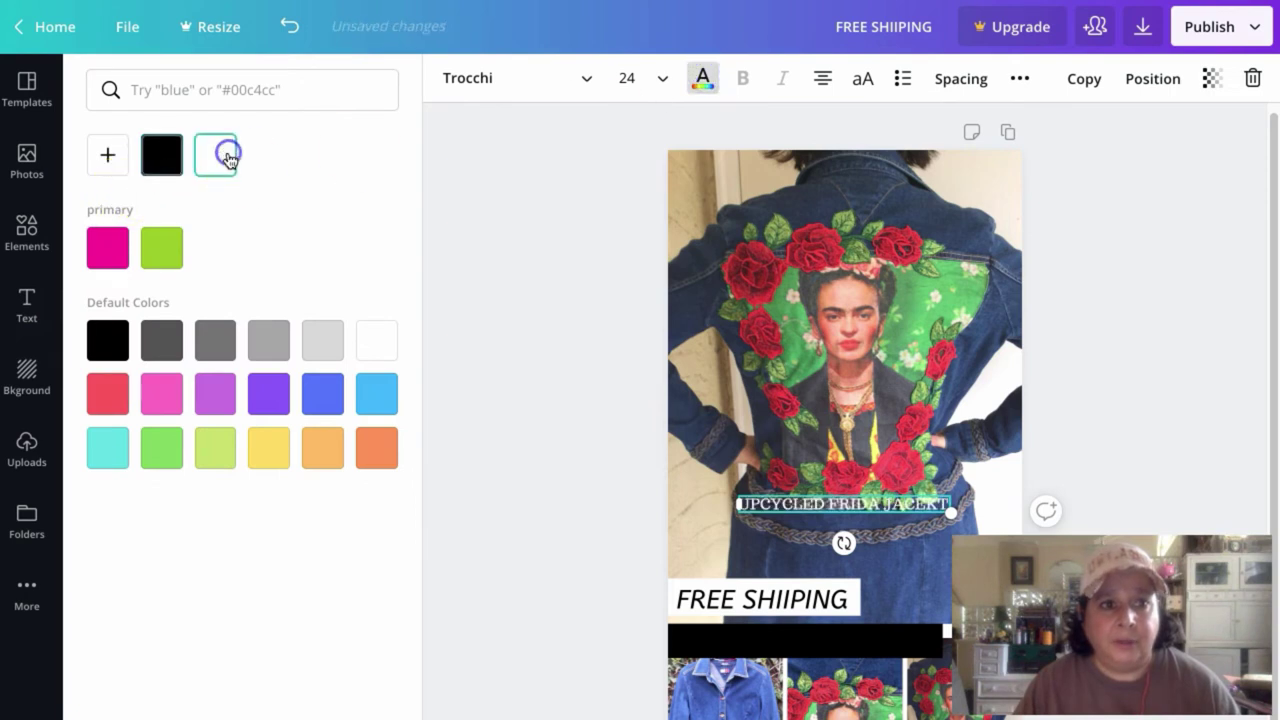
left_click(523, 257)
left_click(812, 514)
left_click_drag(812, 516, 755, 652)
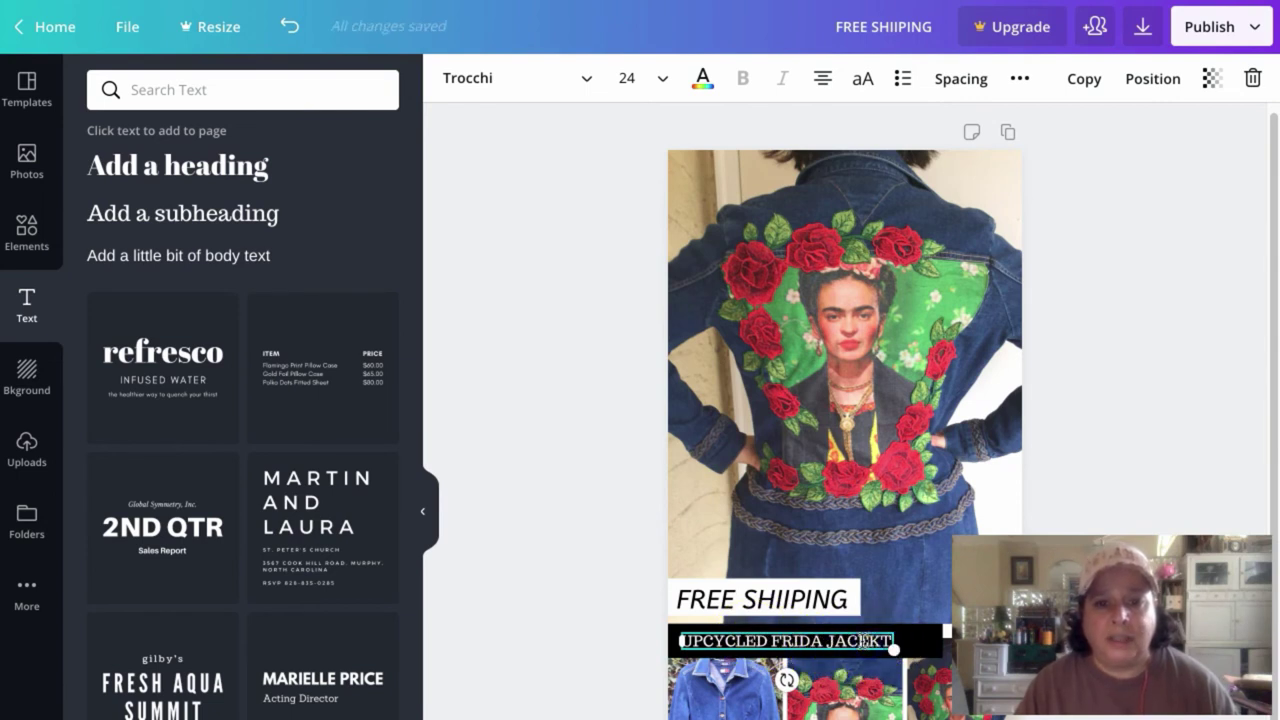
left_click(857, 639)
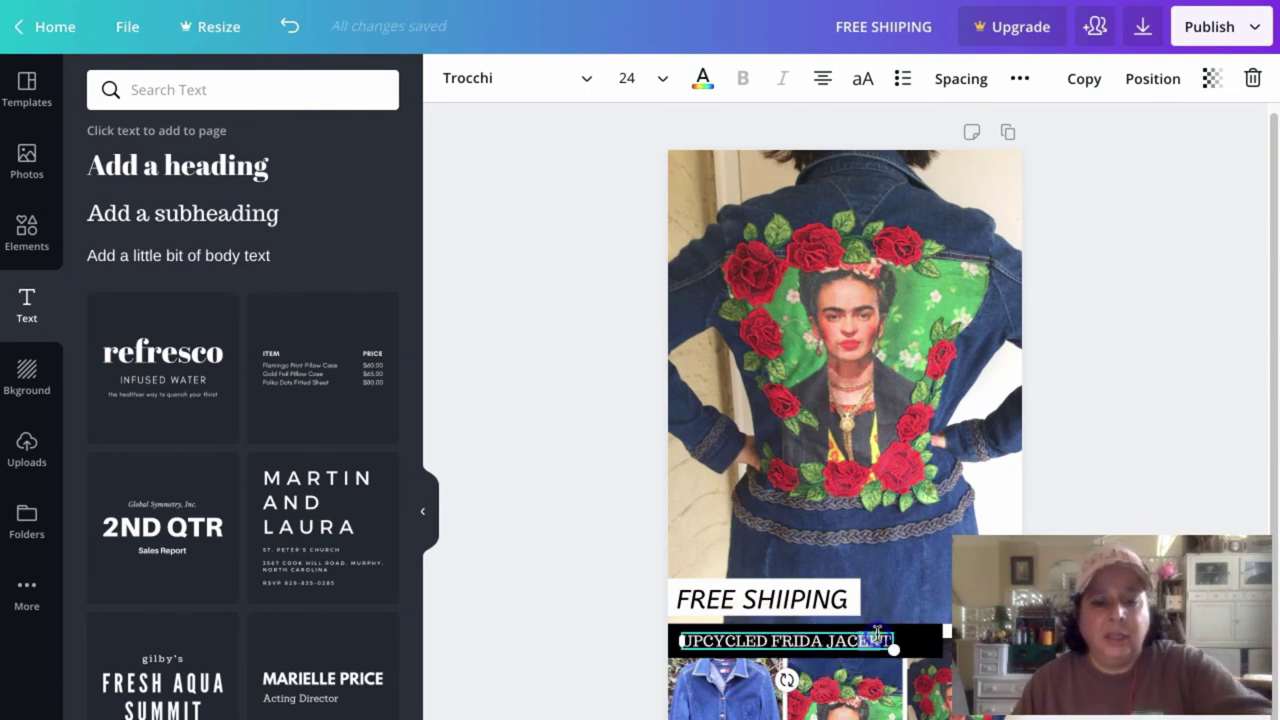
key("ctrl+v")
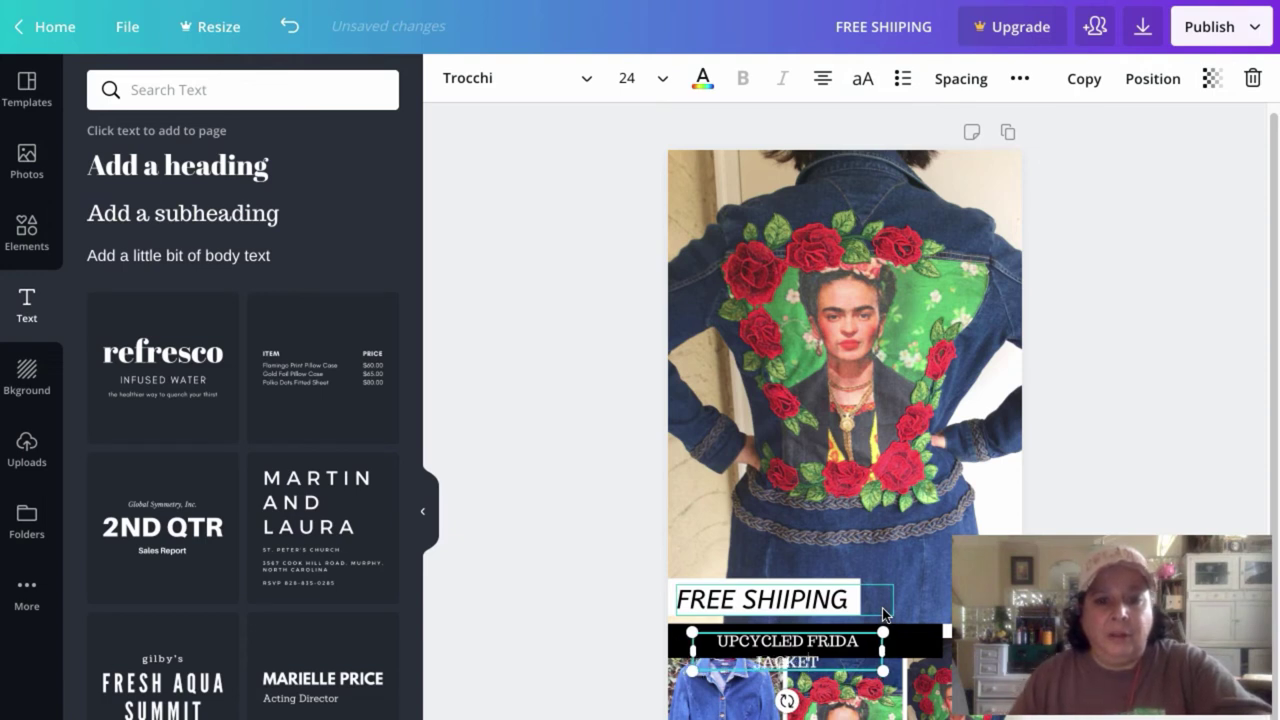
Widen the title box so UPCYCLED FRIDA JACKET fits on one line
left_click(894, 414)
left_click(880, 683)
left_click_drag(882, 651, 933, 652)
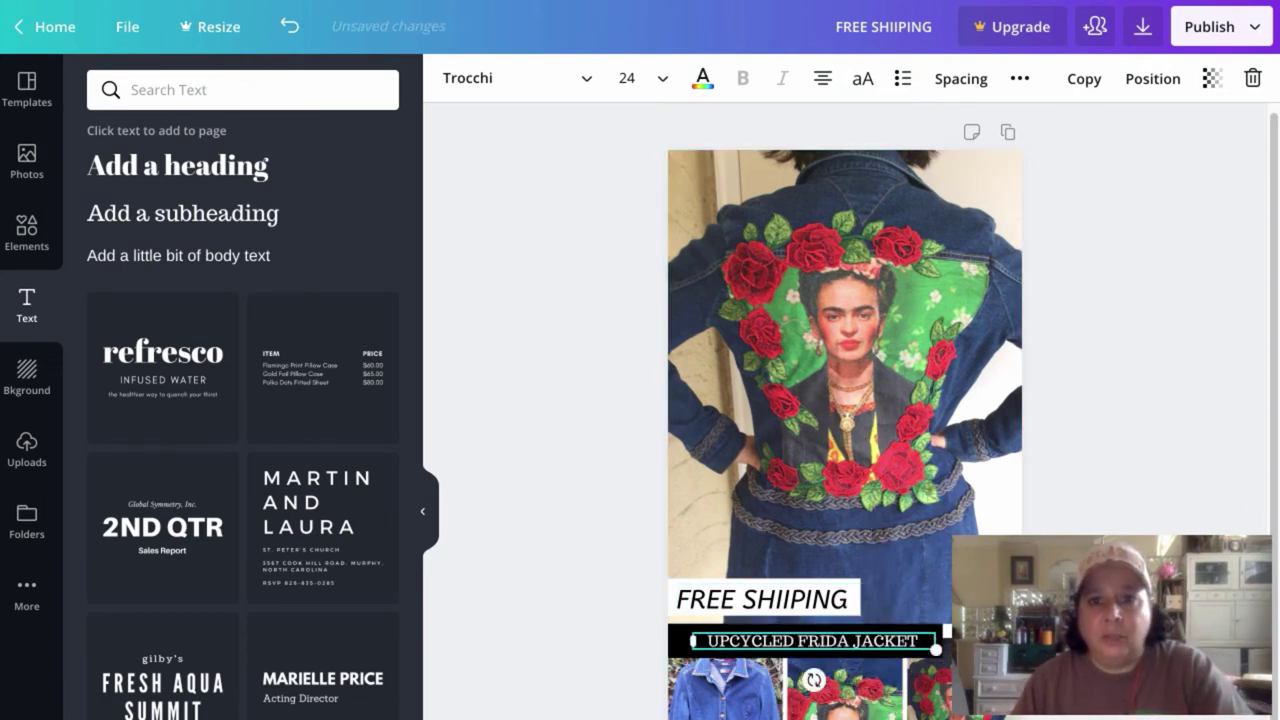
left_click(1146, 78)
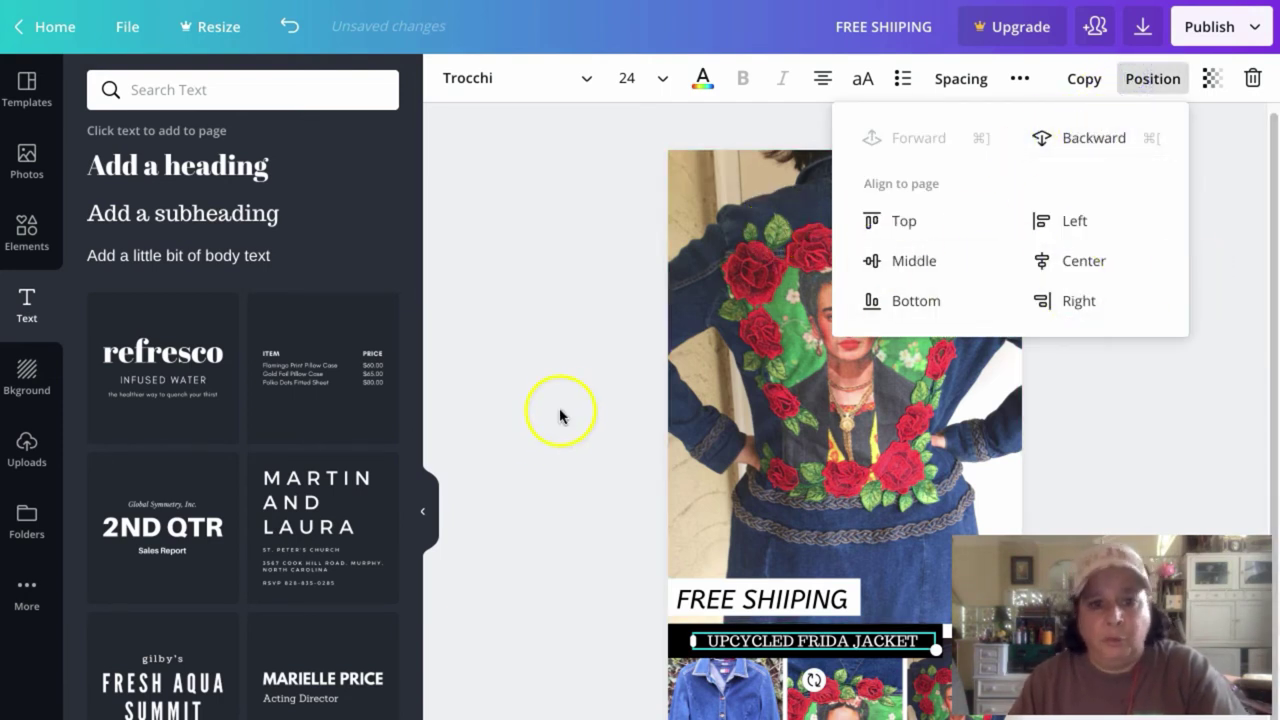
left_click(731, 597)
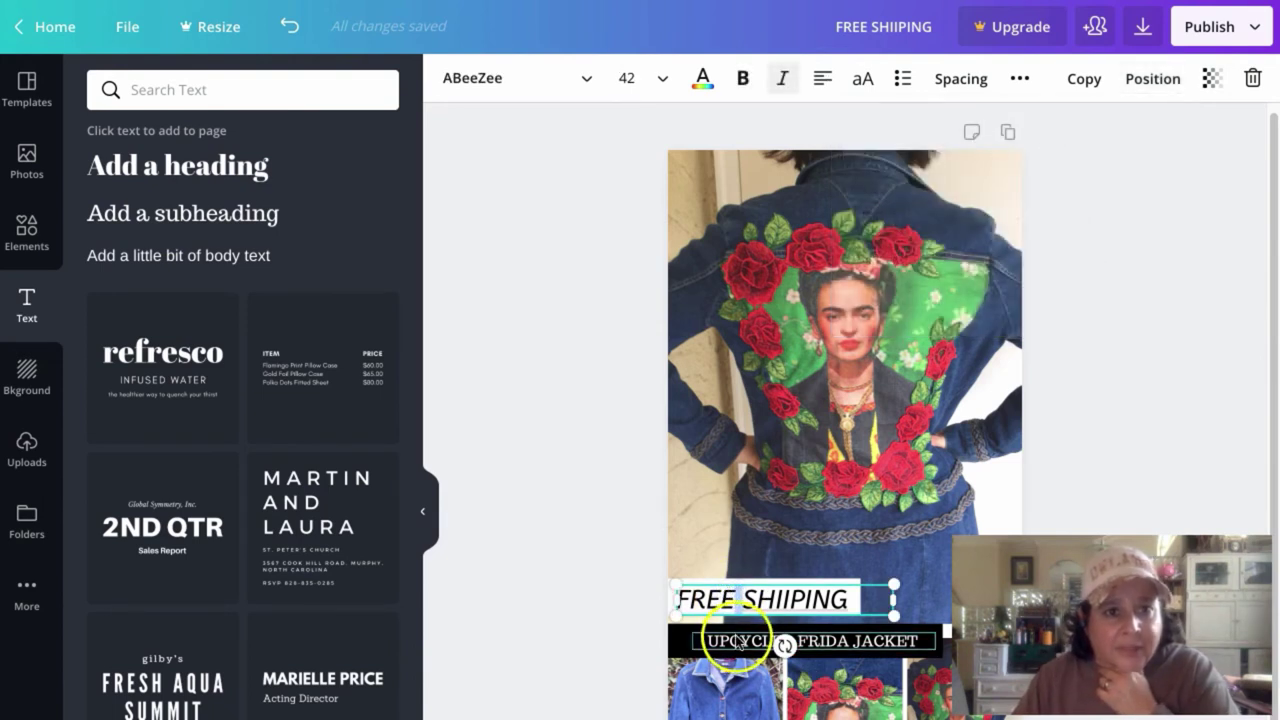
left_click(734, 637)
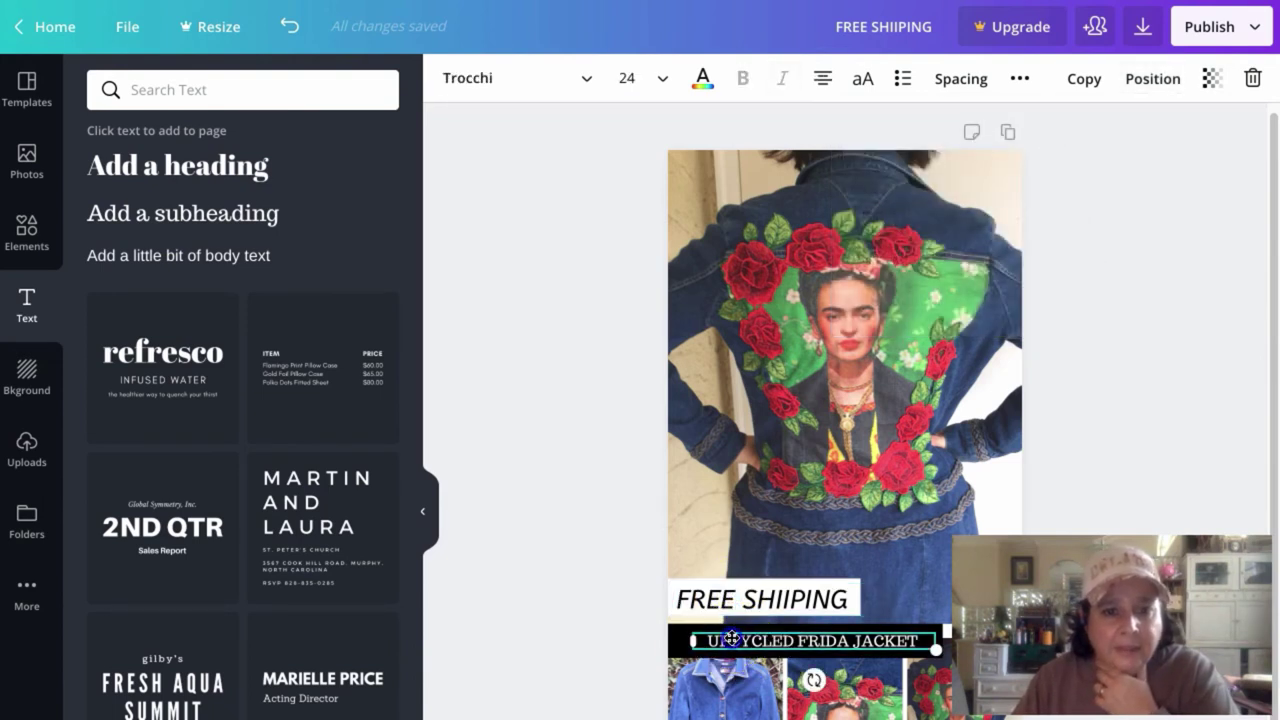
Set the title to ABeeZee size 42, widen it to one line, and align it on the black bar
left_click(466, 80)
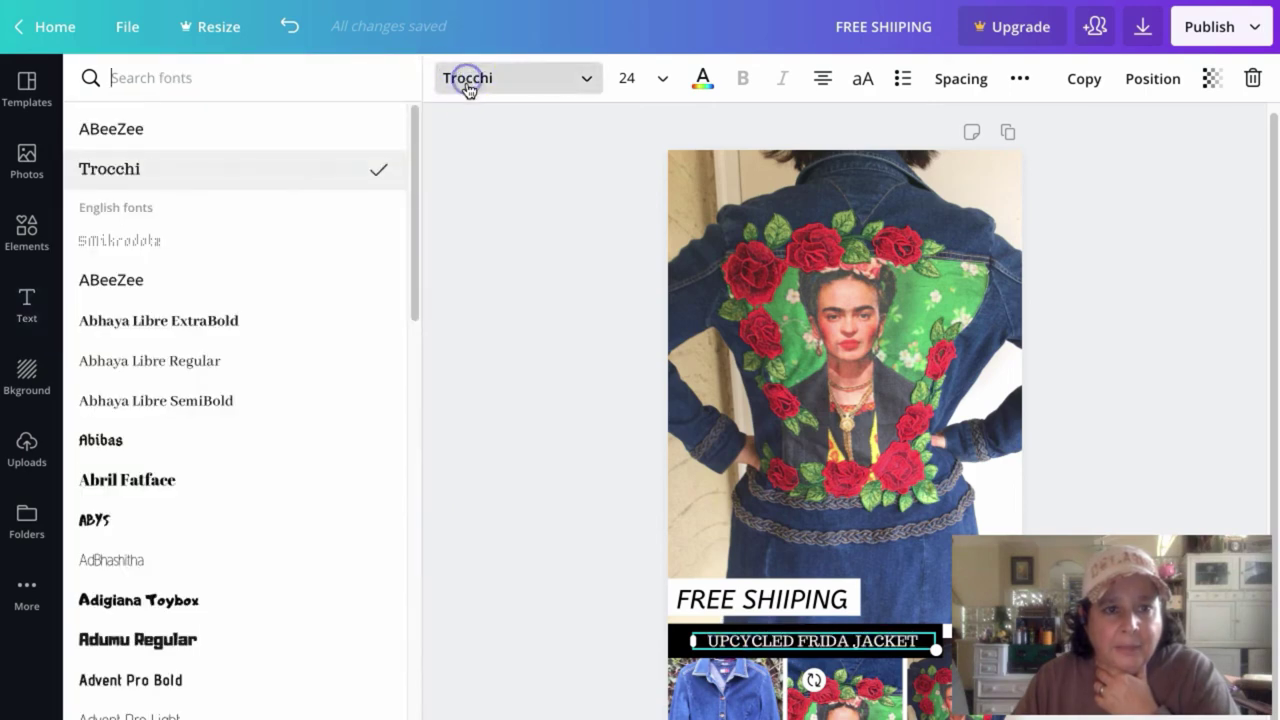
left_click(148, 128)
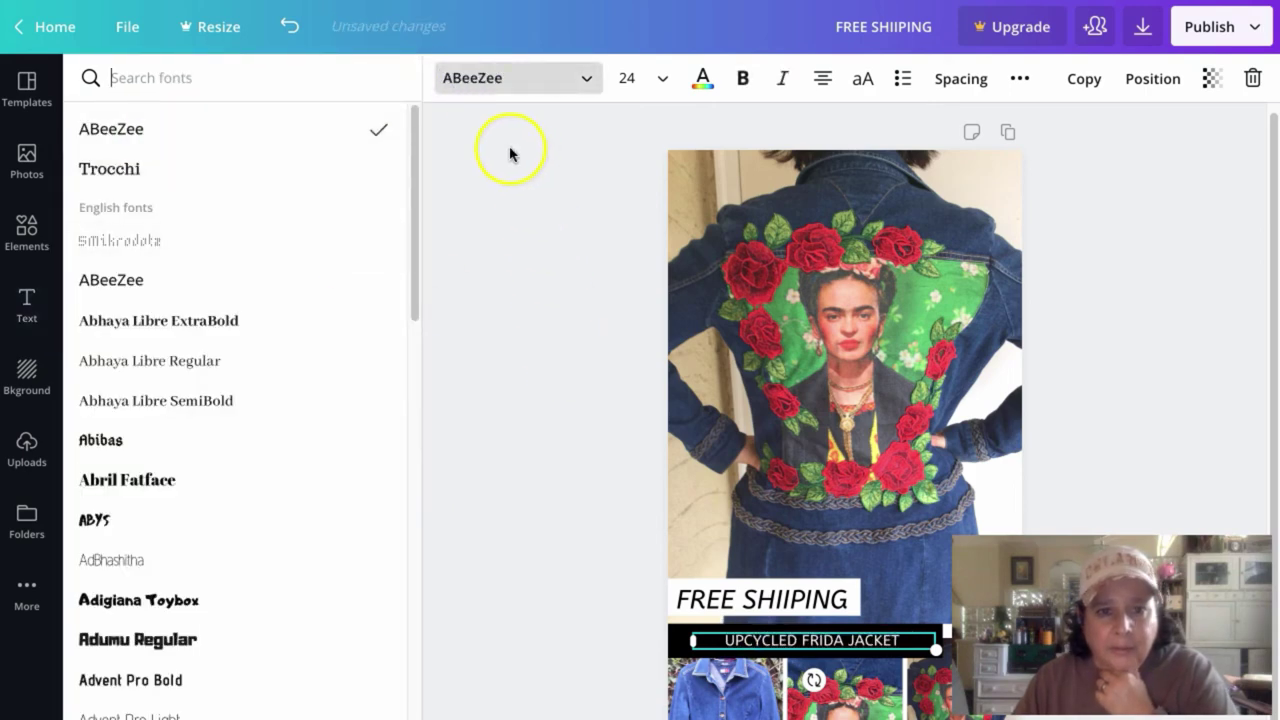
left_click(665, 82)
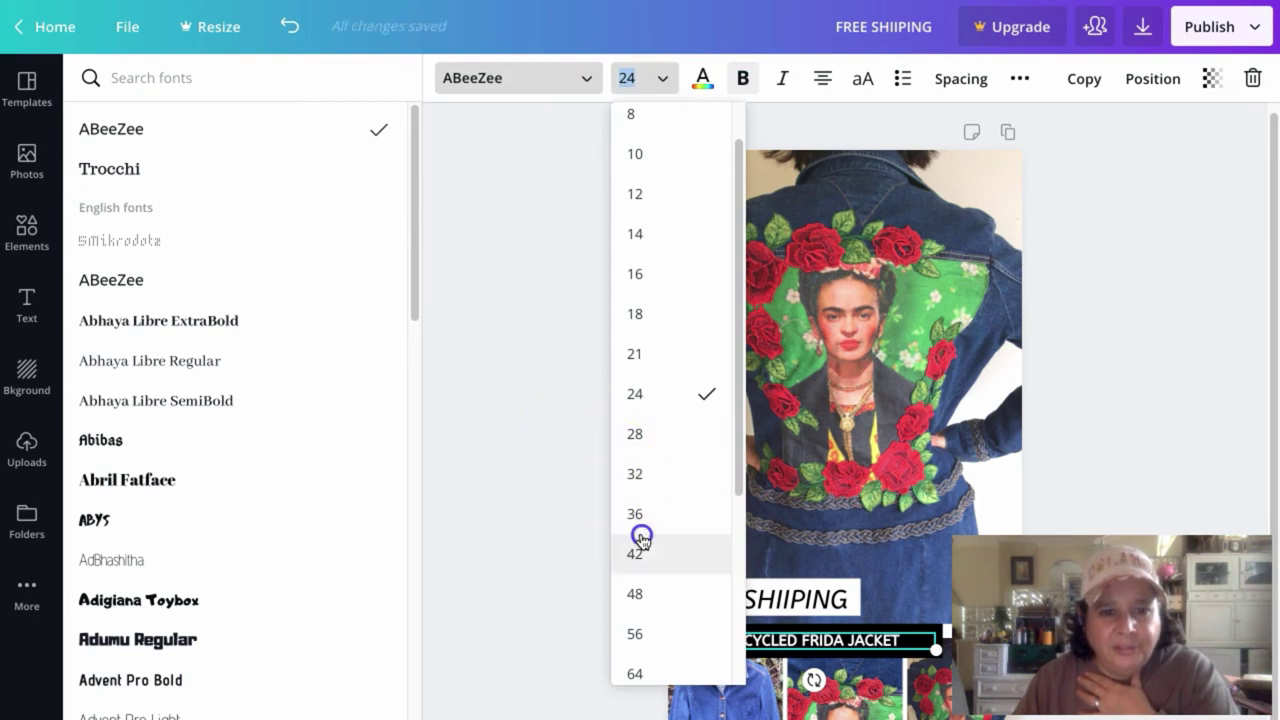
left_click(638, 540)
left_click(919, 690)
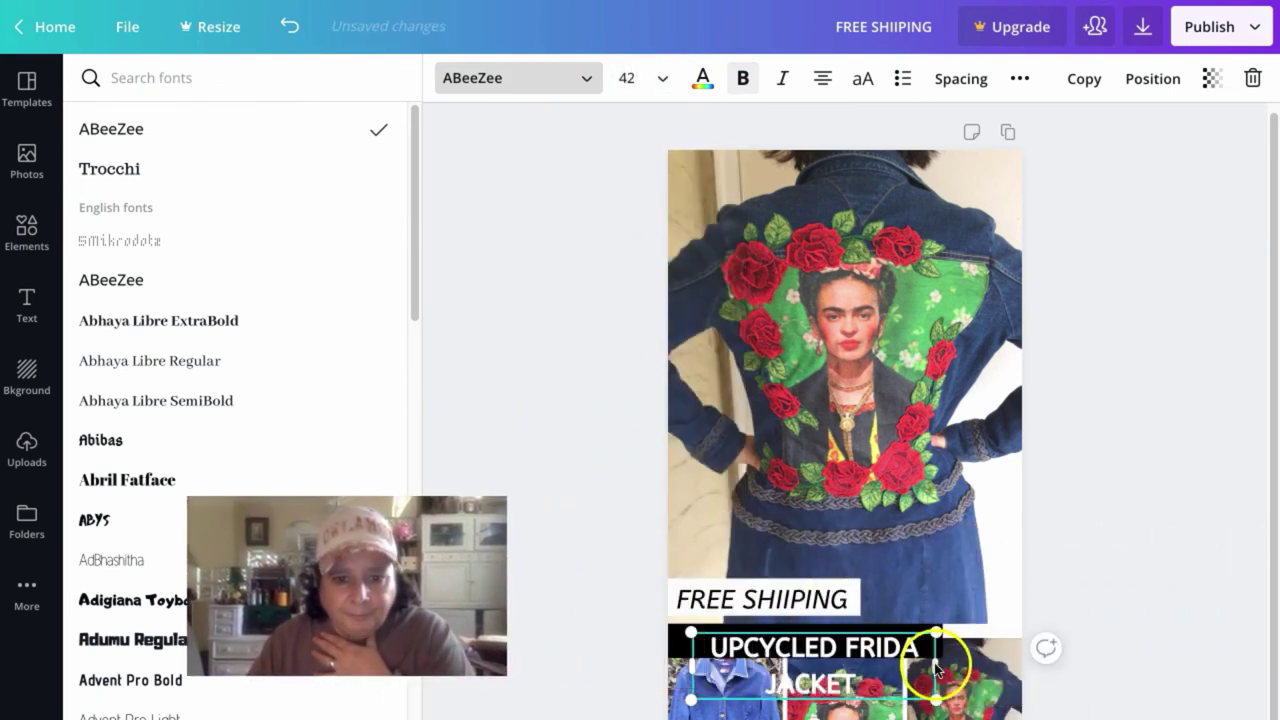
left_click_drag(931, 664, 1015, 664)
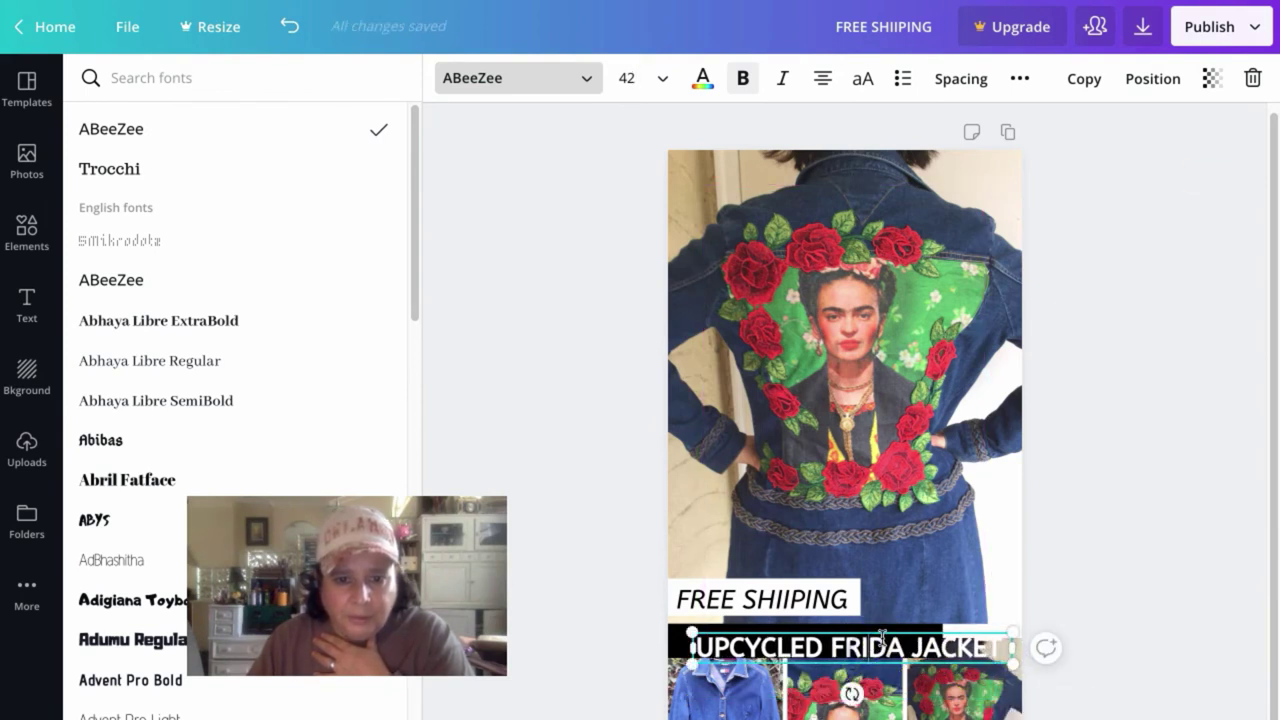
left_click(1113, 630)
left_click_drag(905, 647, 885, 641)
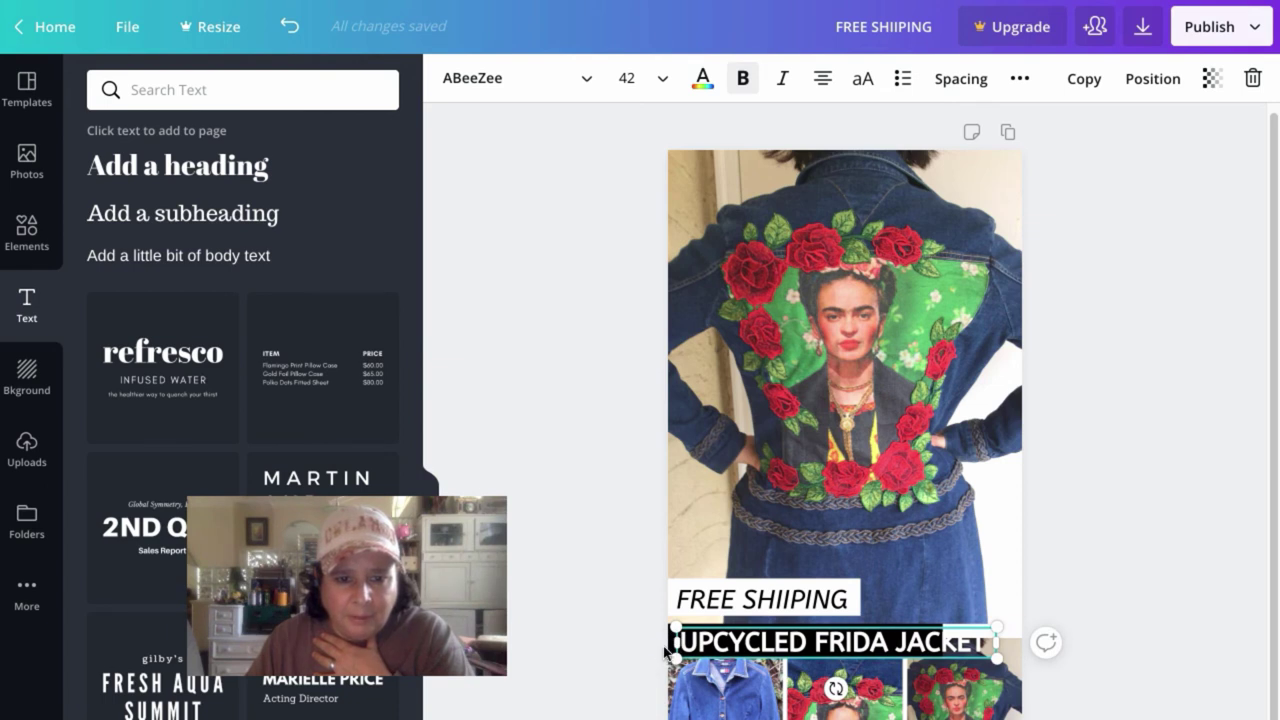
Stretch the black bar wider and nudge it with the title up snugly beneath FREE SHIIPING
left_click(945, 640)
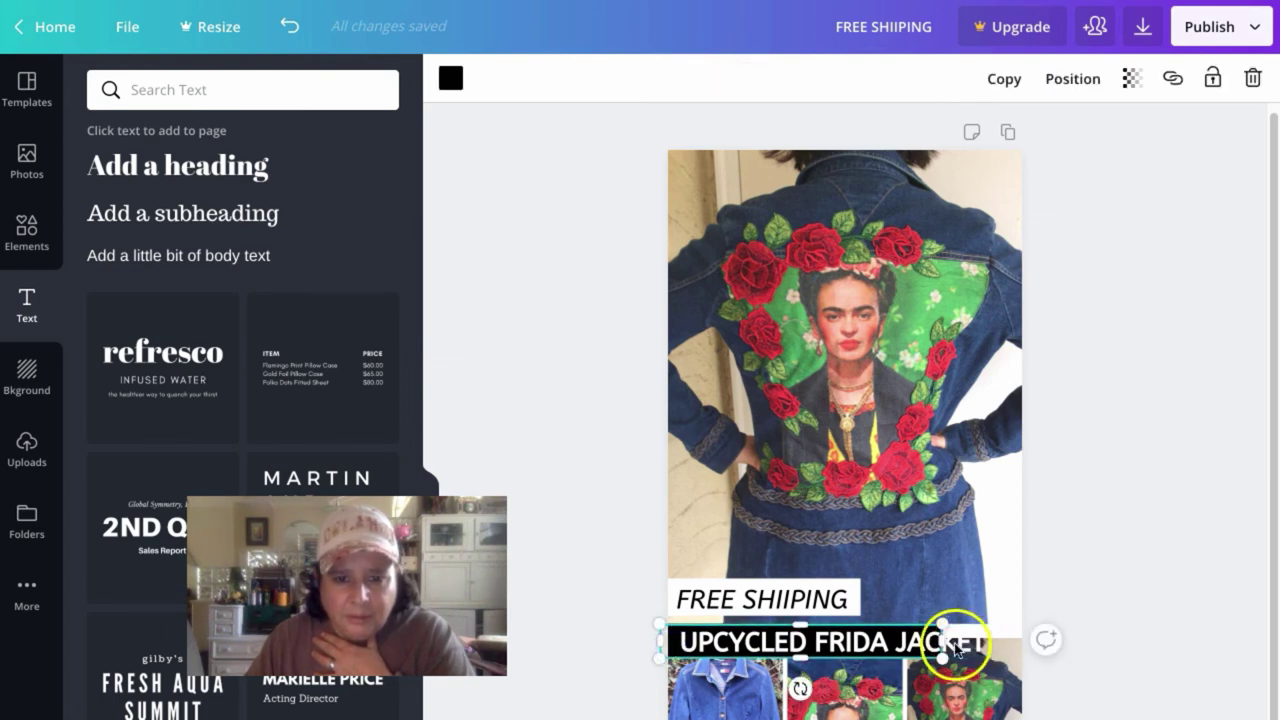
left_click_drag(945, 640, 999, 641)
left_click(720, 640)
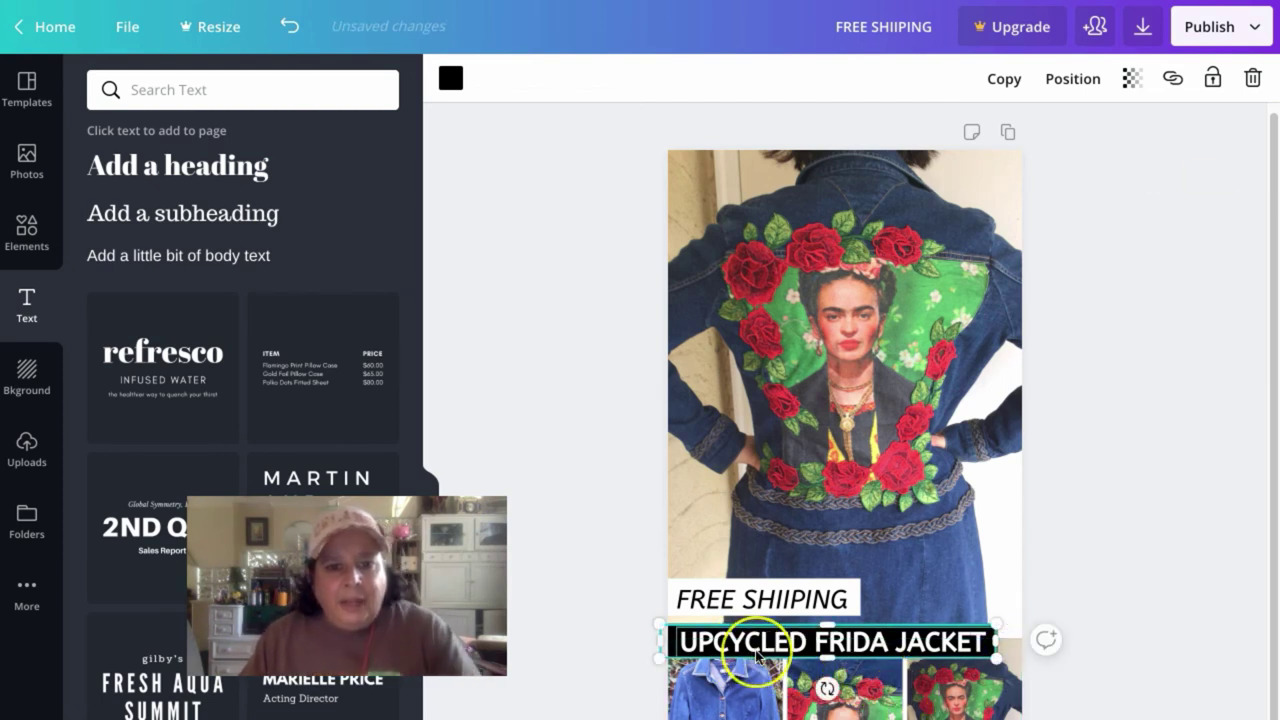
left_click(757, 652, "shift")
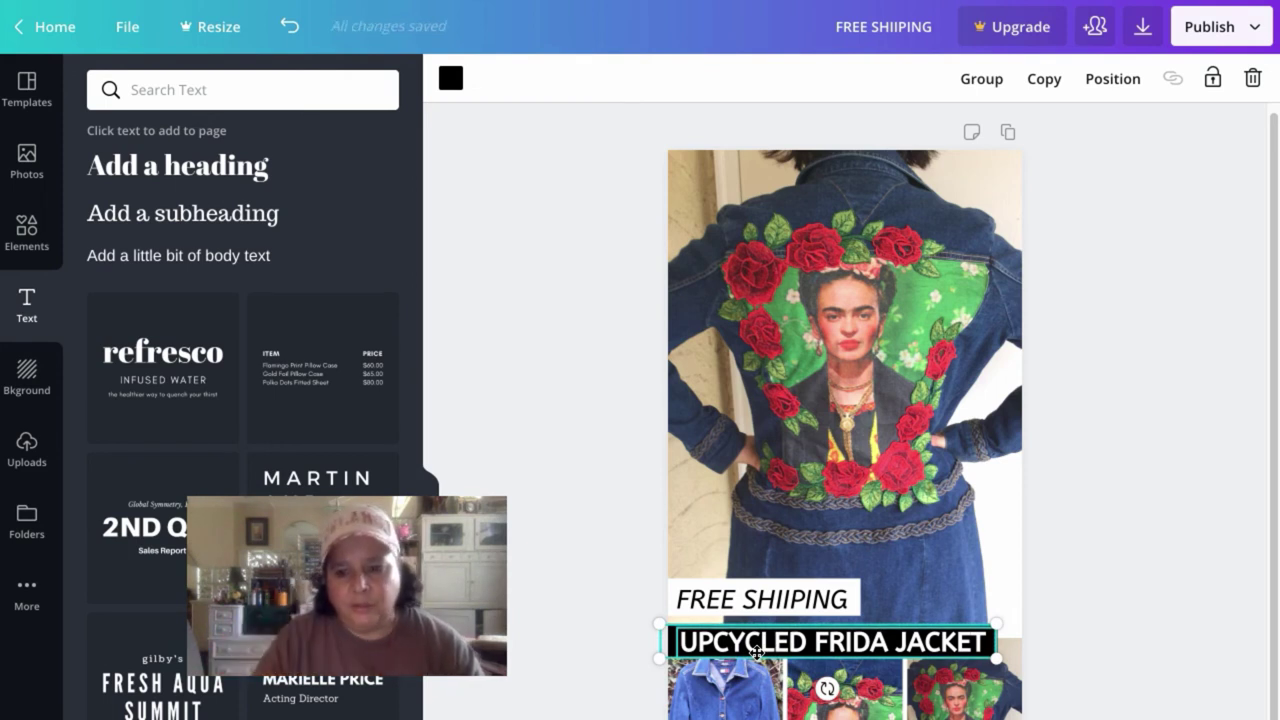
key("Up")
key("Up")
key("Up")
key("Up")
key("Up")
key("Up")
key("Up")
key("Up")
key("Up")
key("Up")
key("Up")
key("Up")
key("Up")
key("Up")
key("Up")
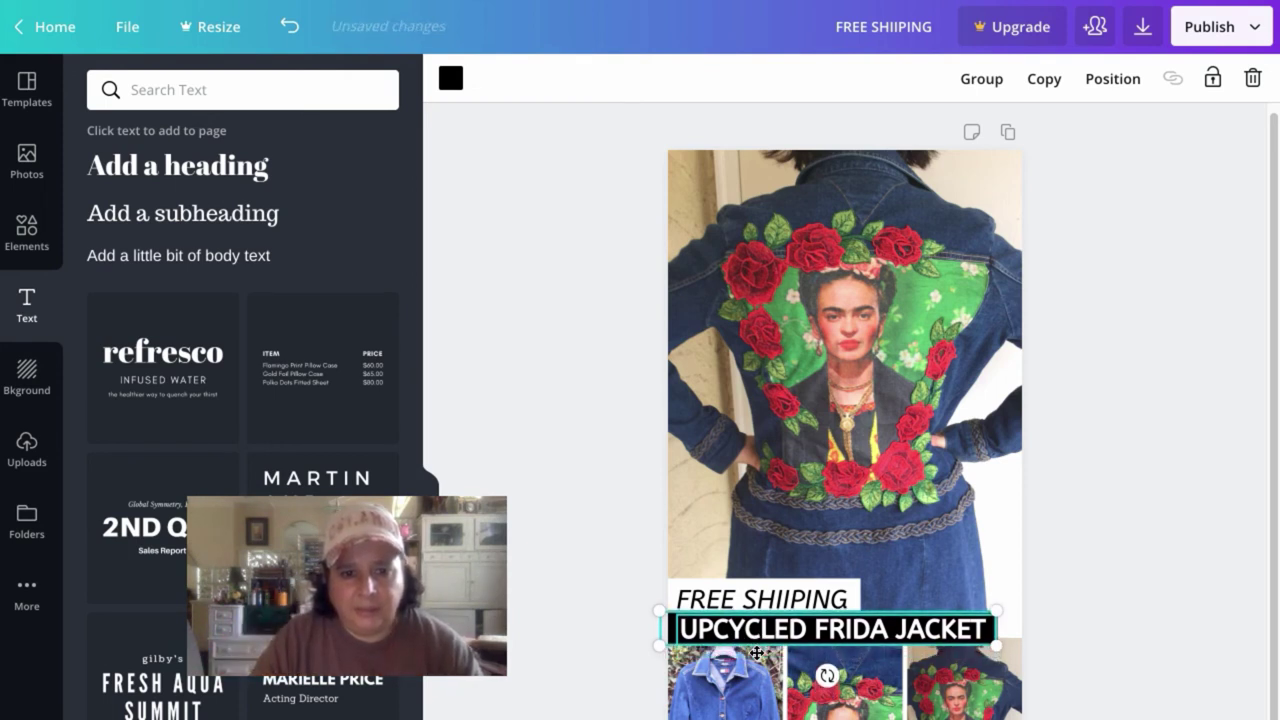
key("Down")
key("Down")
key("Down")
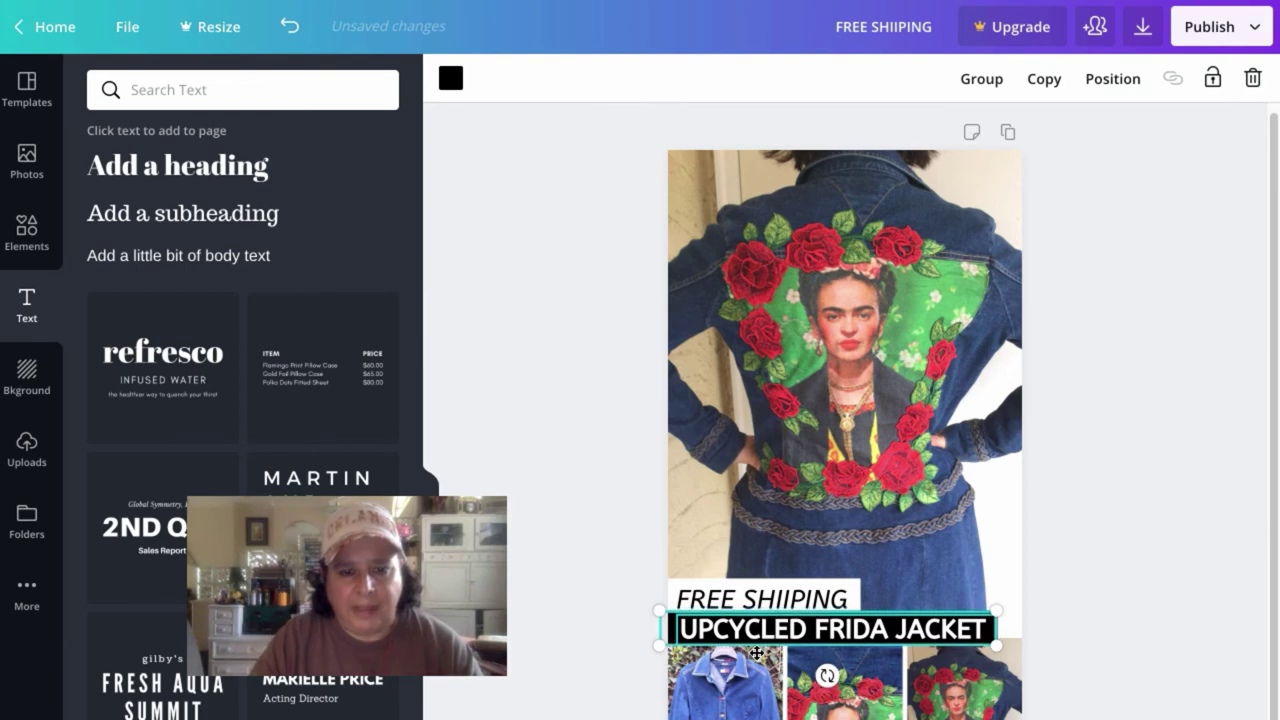
left_click(826, 632)
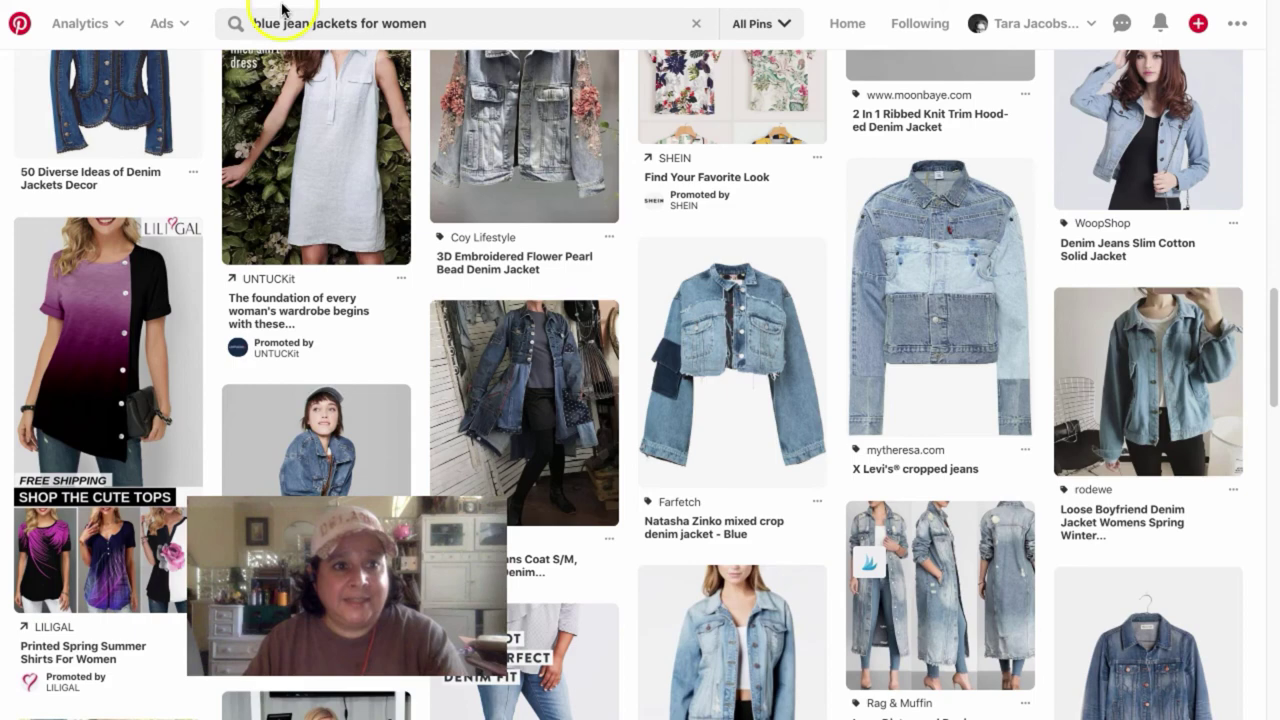
left_click(167, 471)
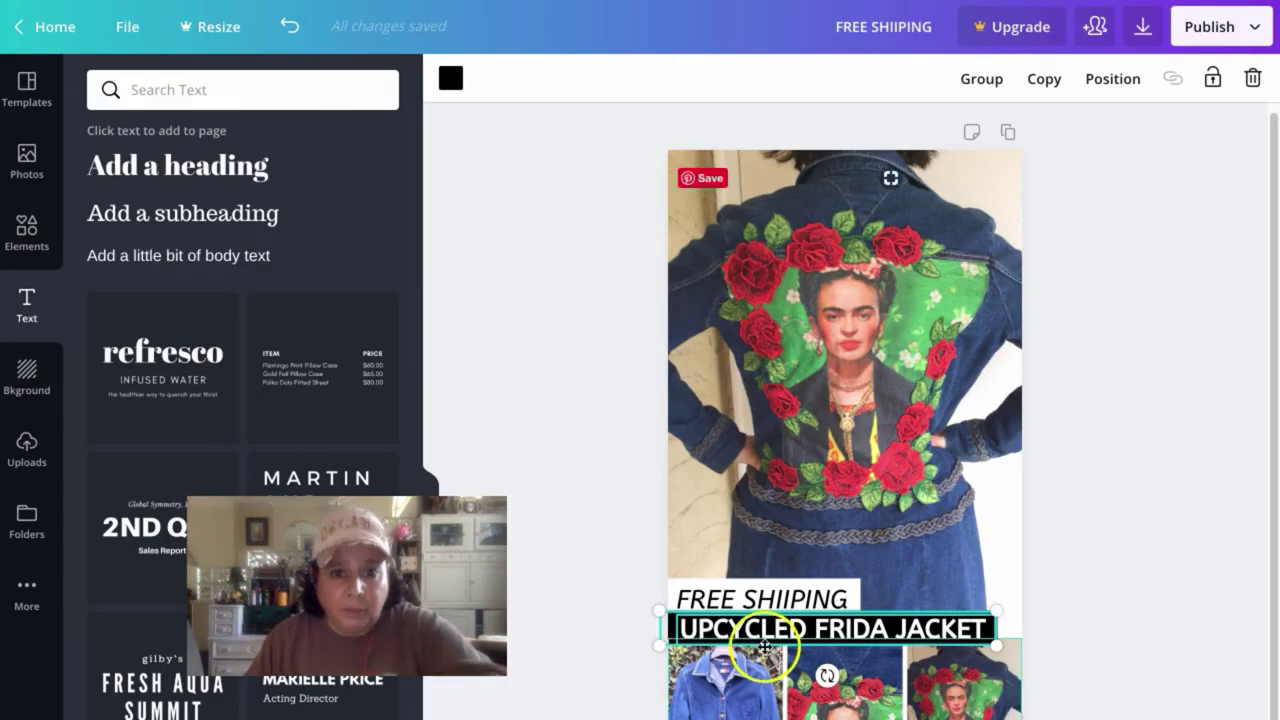
Nudge the white-bar label up slightly and correct its spelling to FREE SHIPPING
left_click(750, 598)
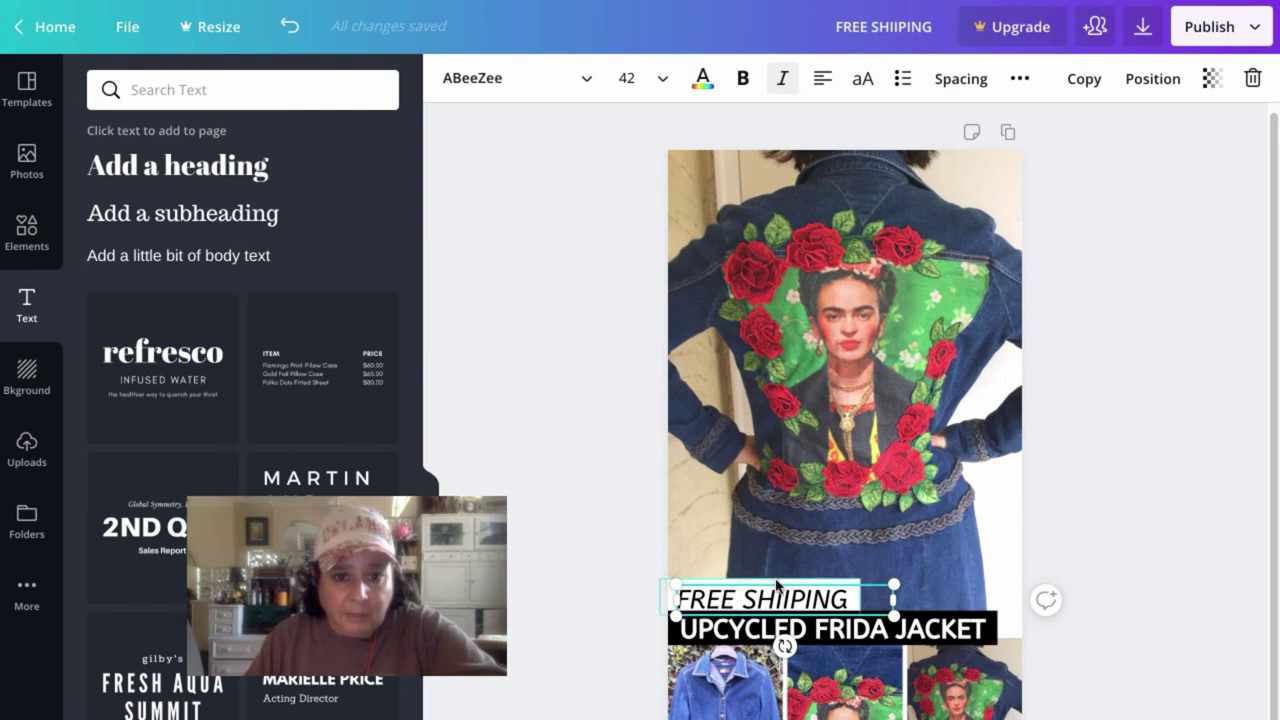
left_click(772, 579, "shift")
key("Up")
key("Up")
key("Up")
key("Up")
key("Up")
key("Up")
key("Up")
key("Up")
key("Up")
key("Up")
key("Up")
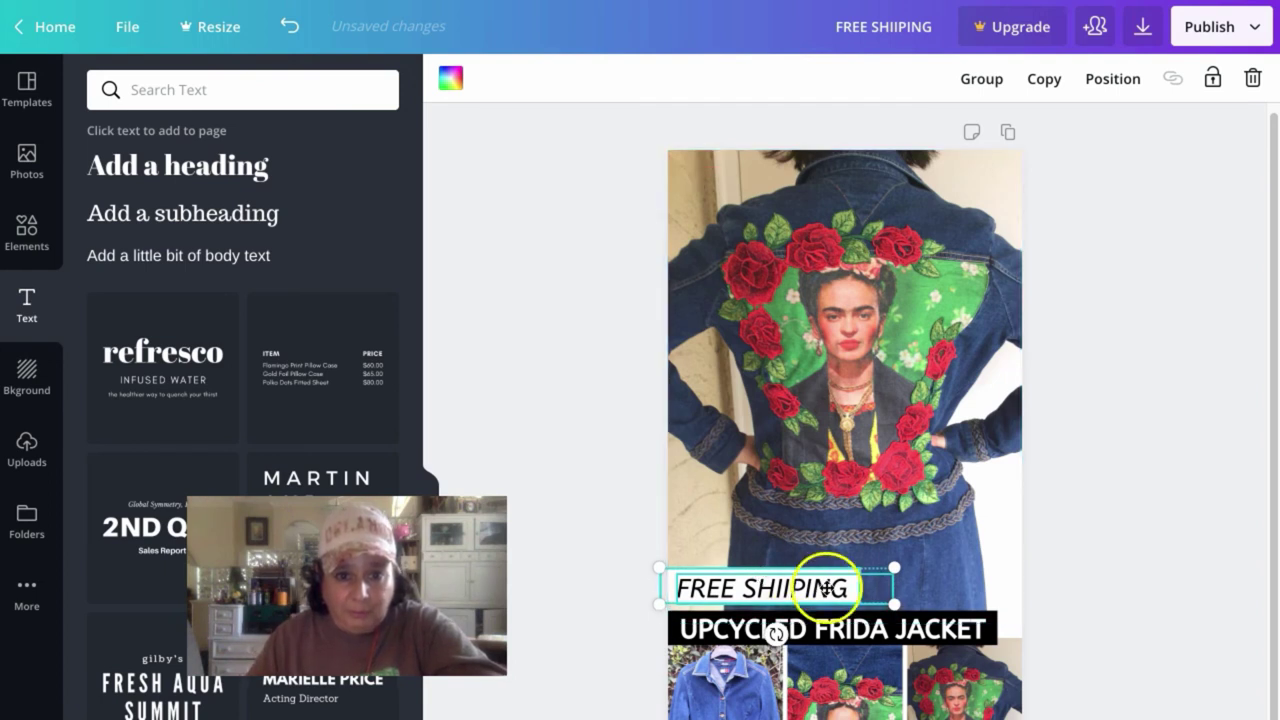
left_click(787, 586)
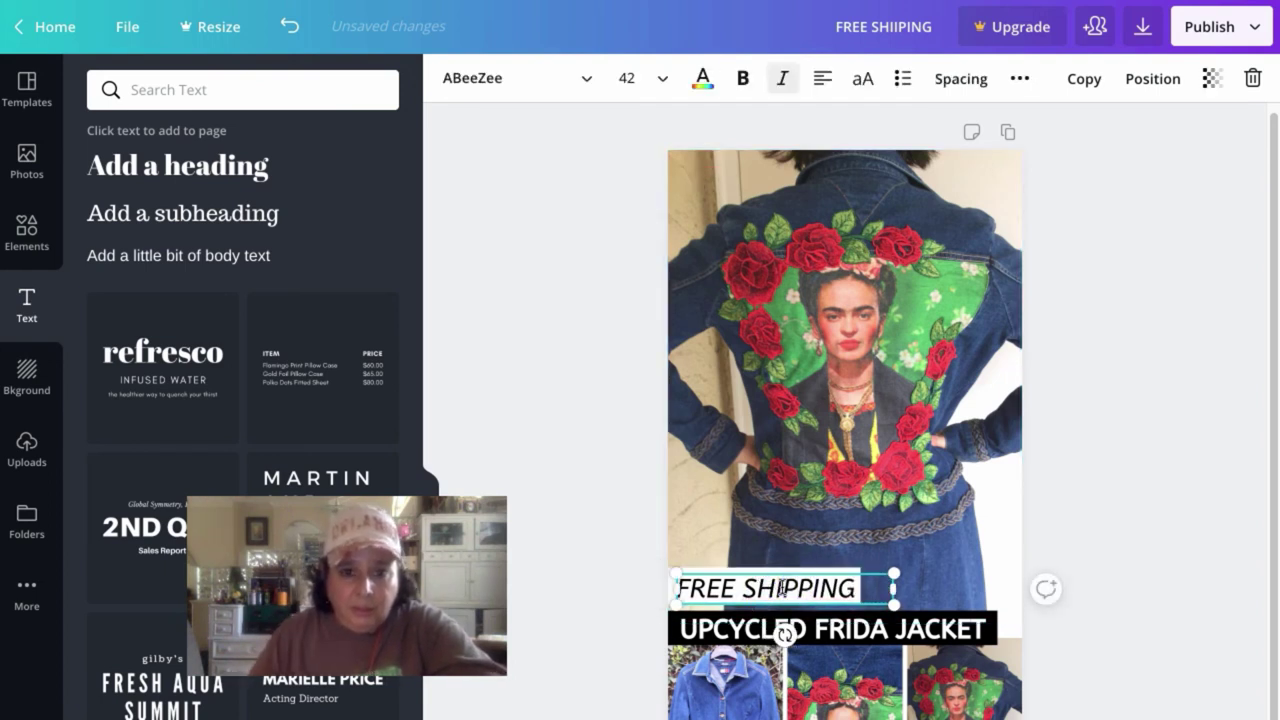
left_click(514, 489)
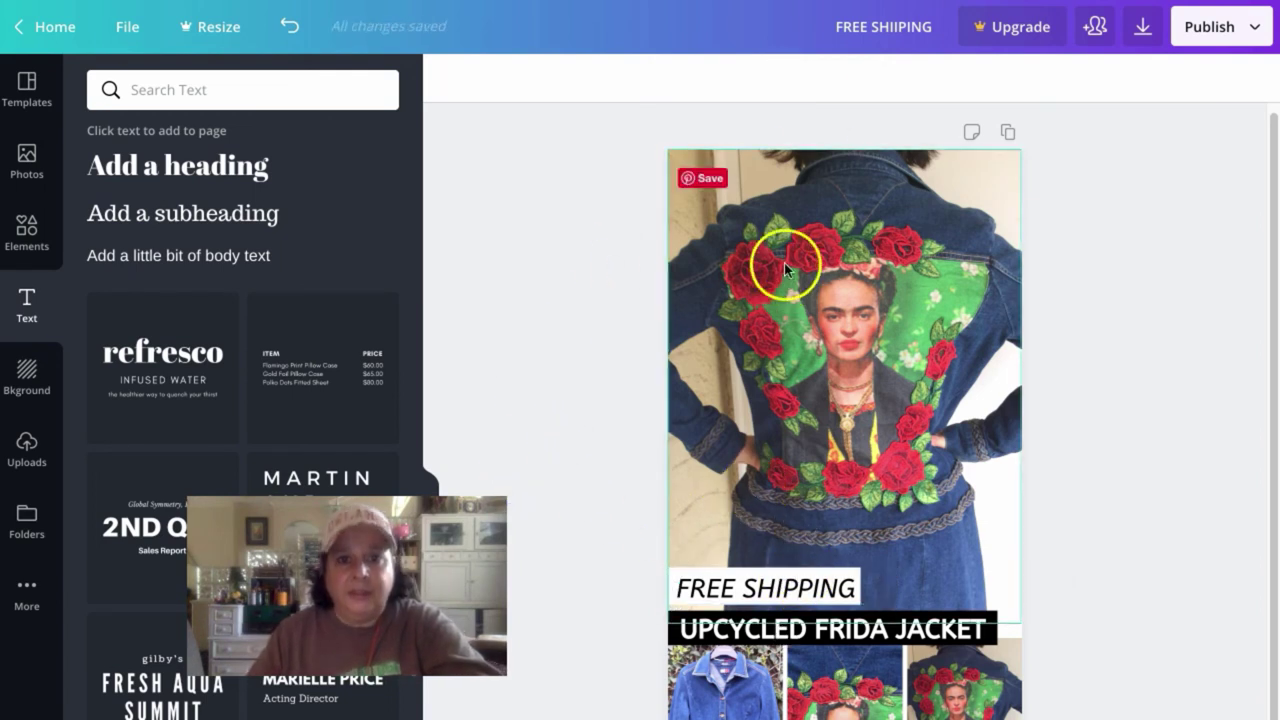
left_click(881, 27)
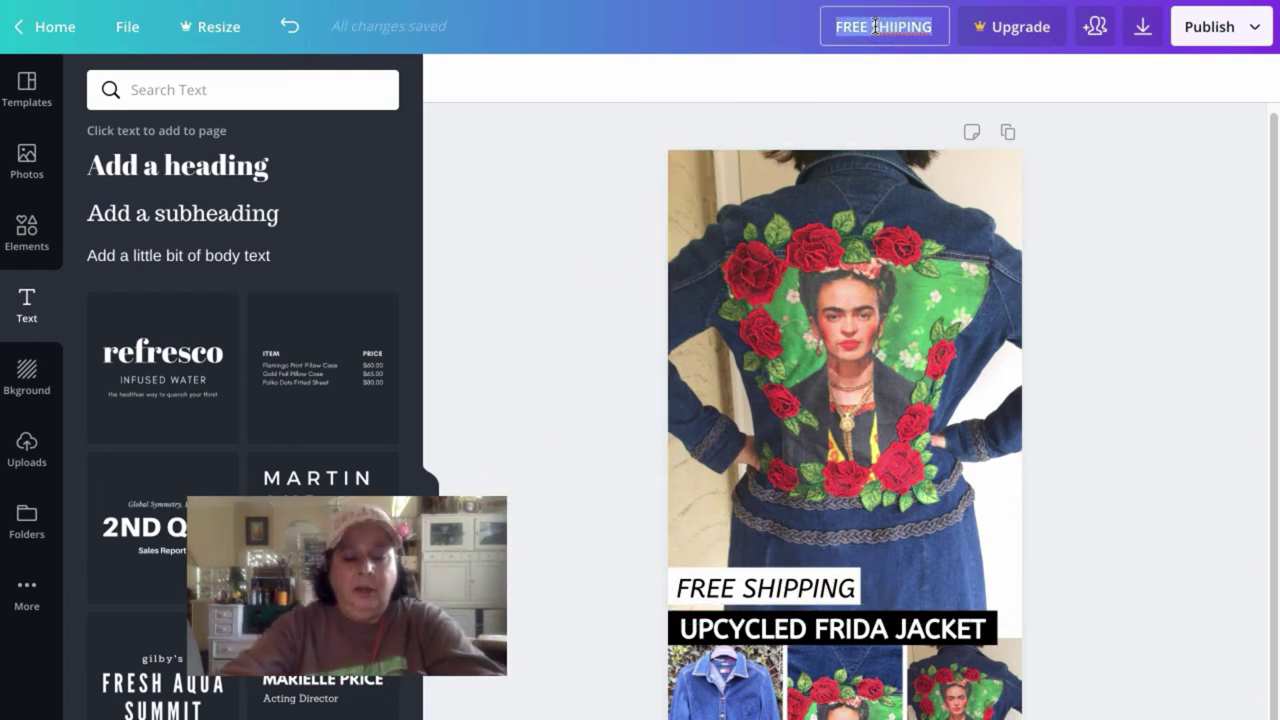
Rename the design 'Frida Multi' and download it as a PNG image
type("Frida Multi")
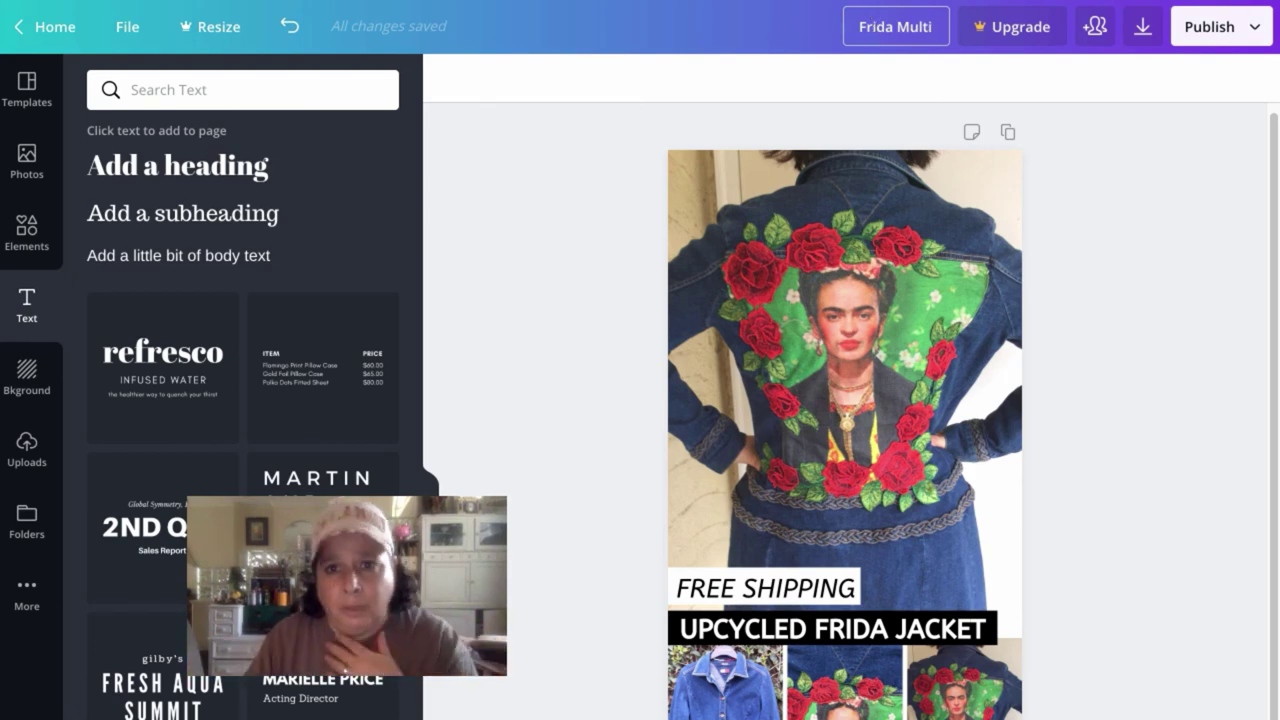
left_click(1205, 26)
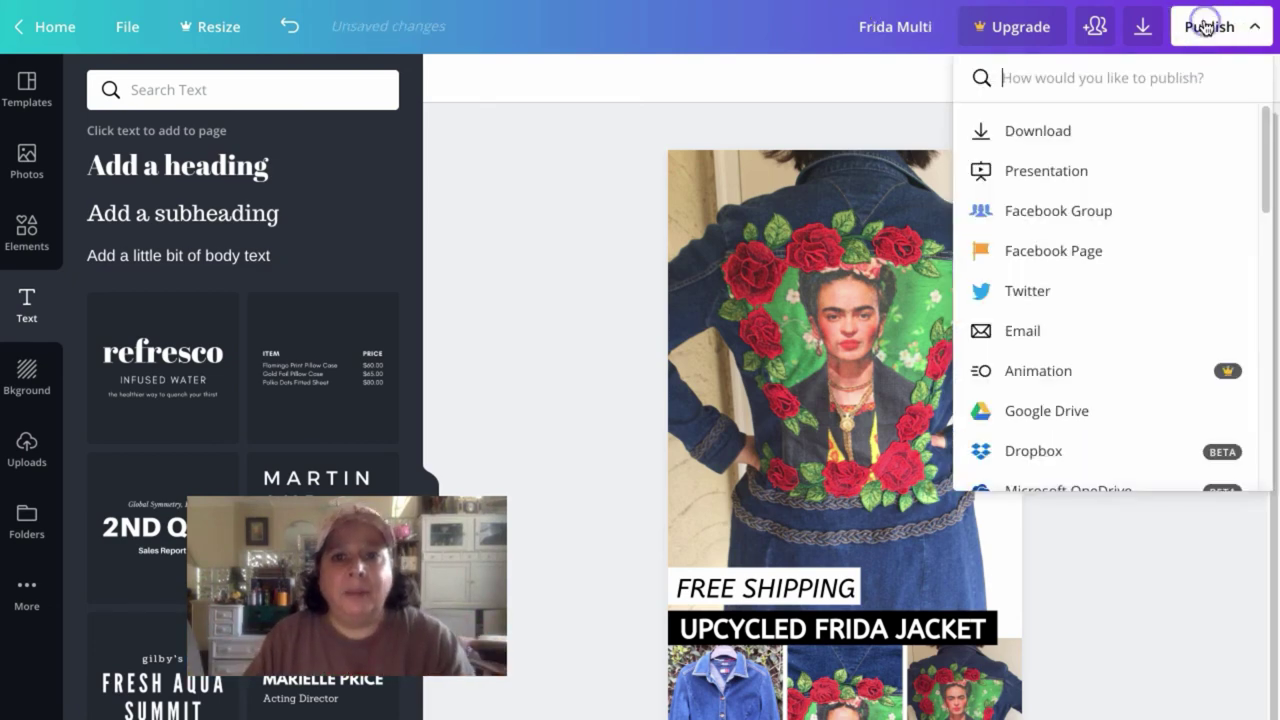
left_click(1114, 126)
left_click(1102, 268)
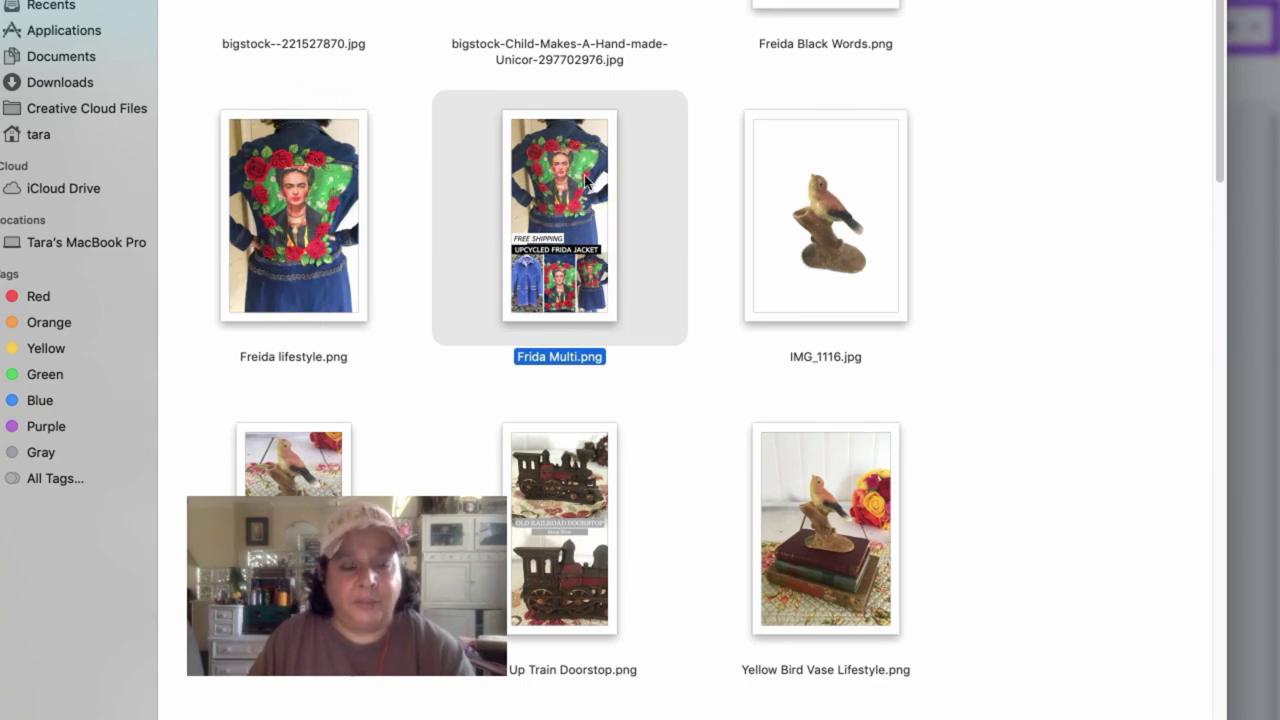
Find Frida Multi.png among the downloads and select Freida Black Words.png beside it
scroll(748, 288, "up", 4)
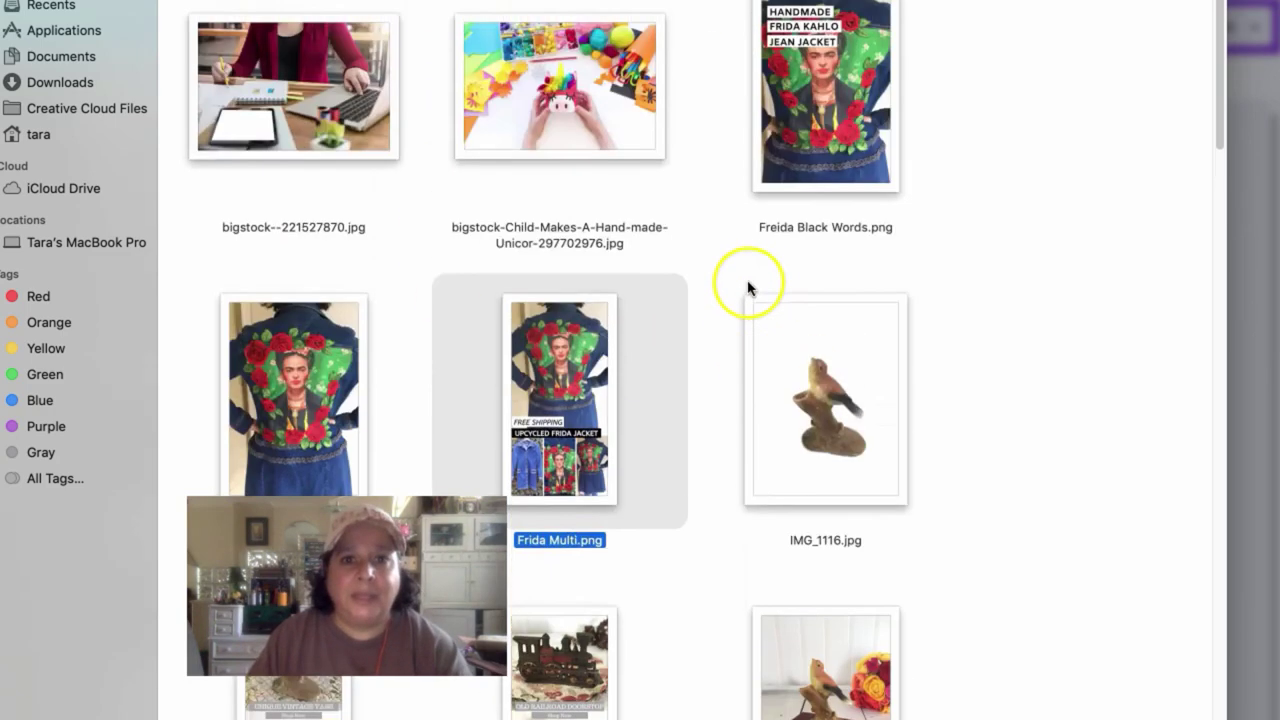
left_click(852, 52)
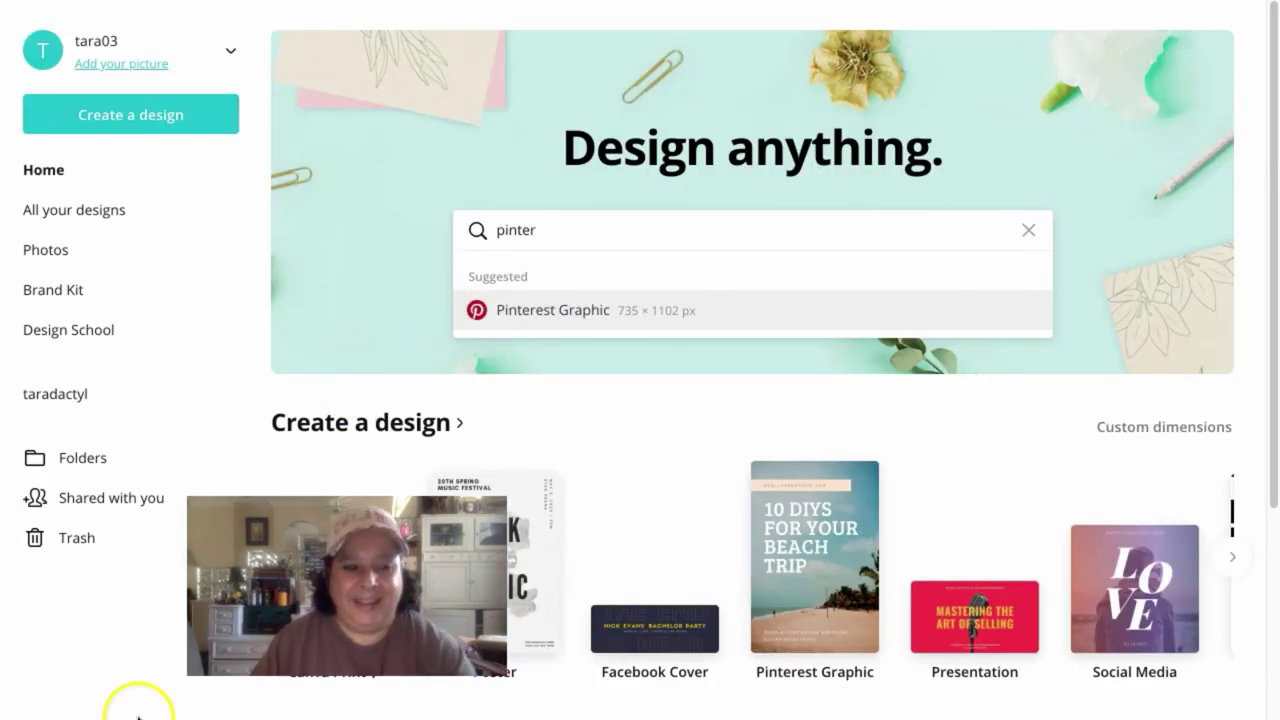
Dismiss the Pinterest Graphic search suggestion and reopen the Freida Black Words design from Your designs
scroll(640, 297, "down", 1)
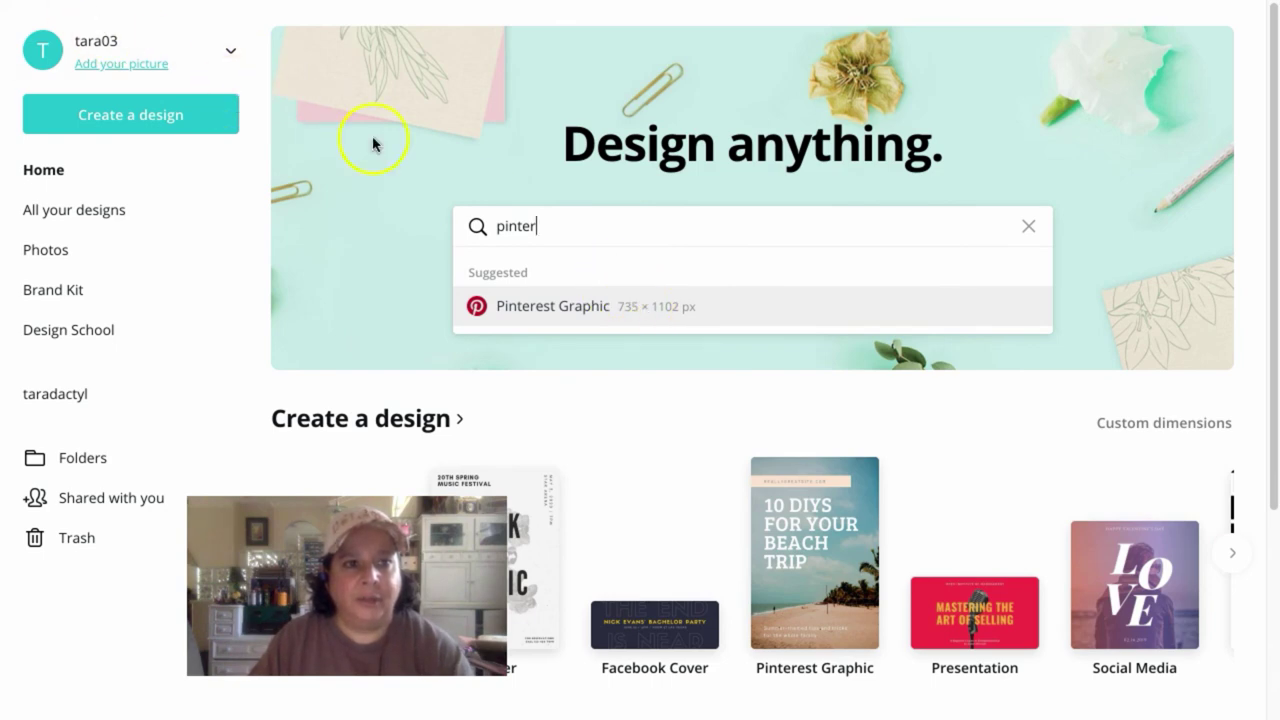
left_click(183, 383)
scroll(300, 580, "down", 5)
scroll(424, 318, "up", 1)
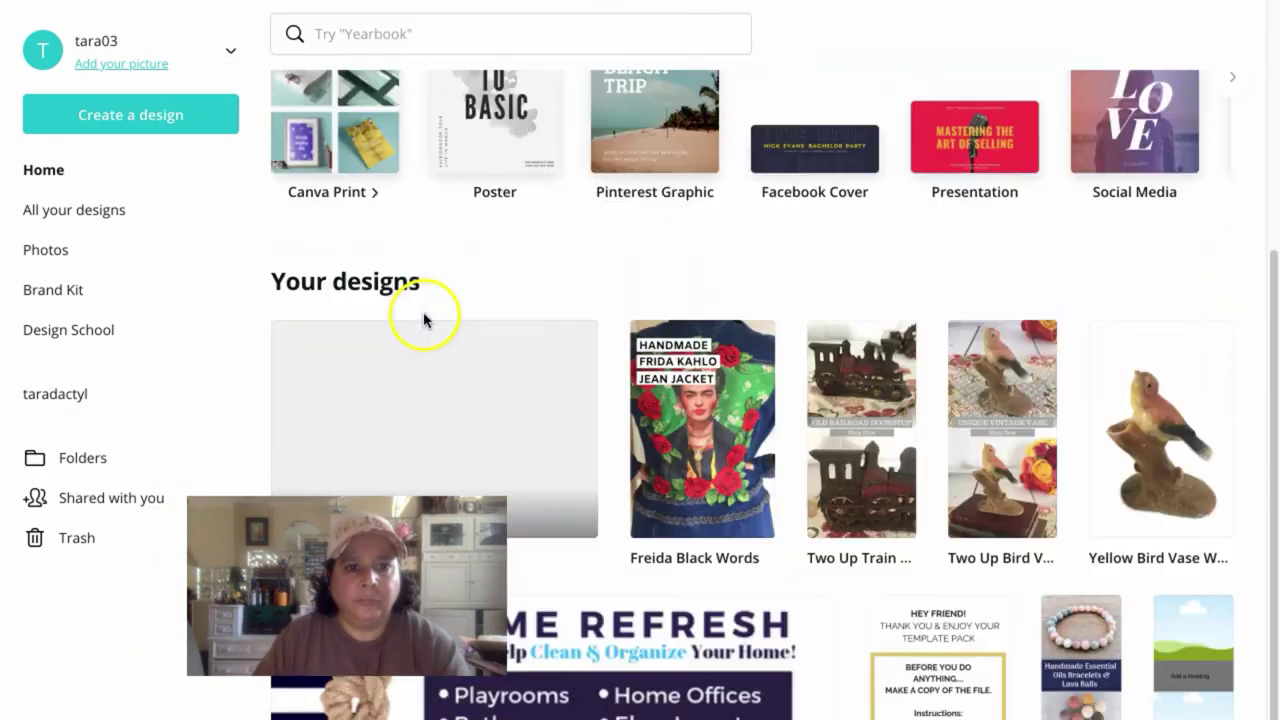
left_click(656, 418)
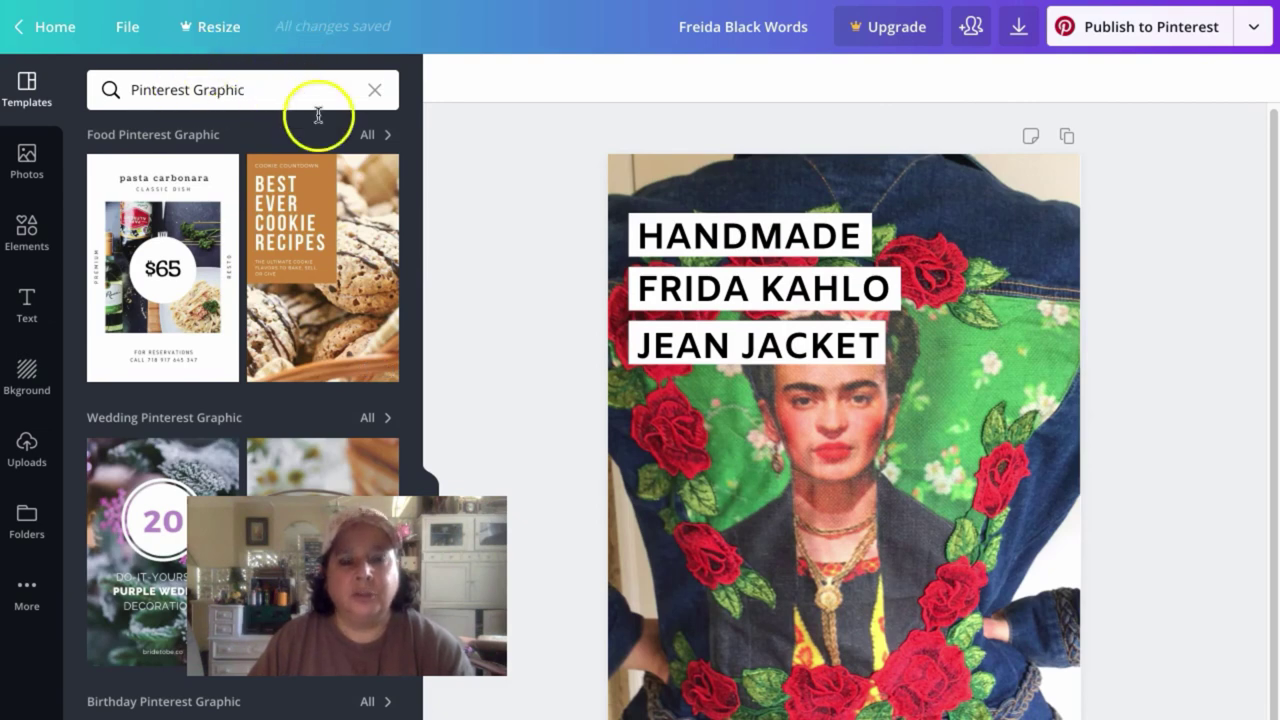
Replace the jacket photo with an enlarged close-up rose-embroidered jacket photo sent behind the text
left_click(917, 413)
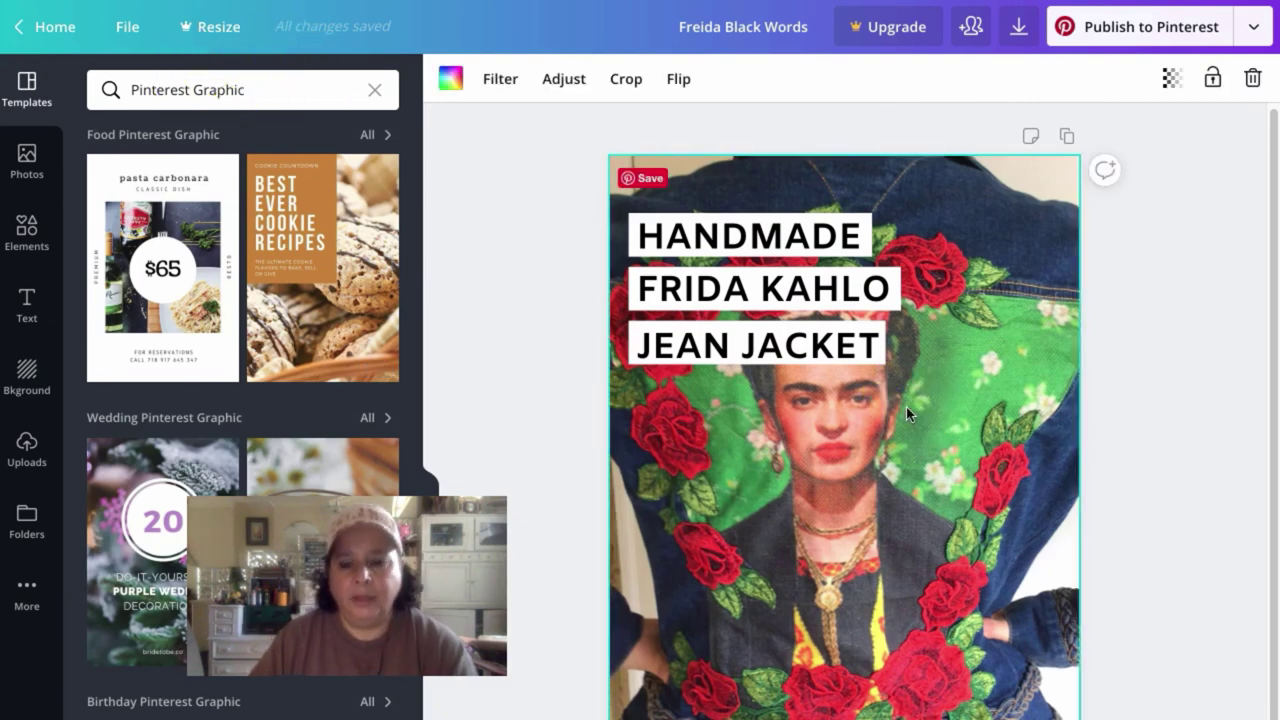
key("Delete")
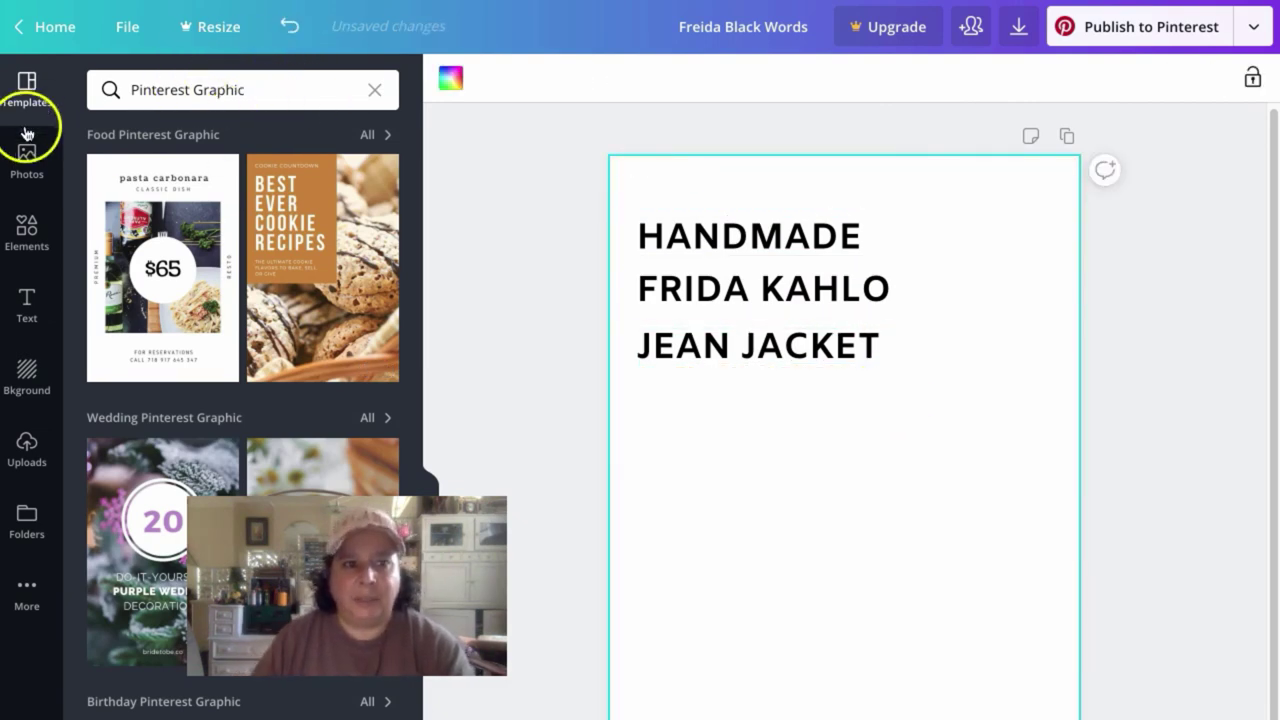
left_click(27, 450)
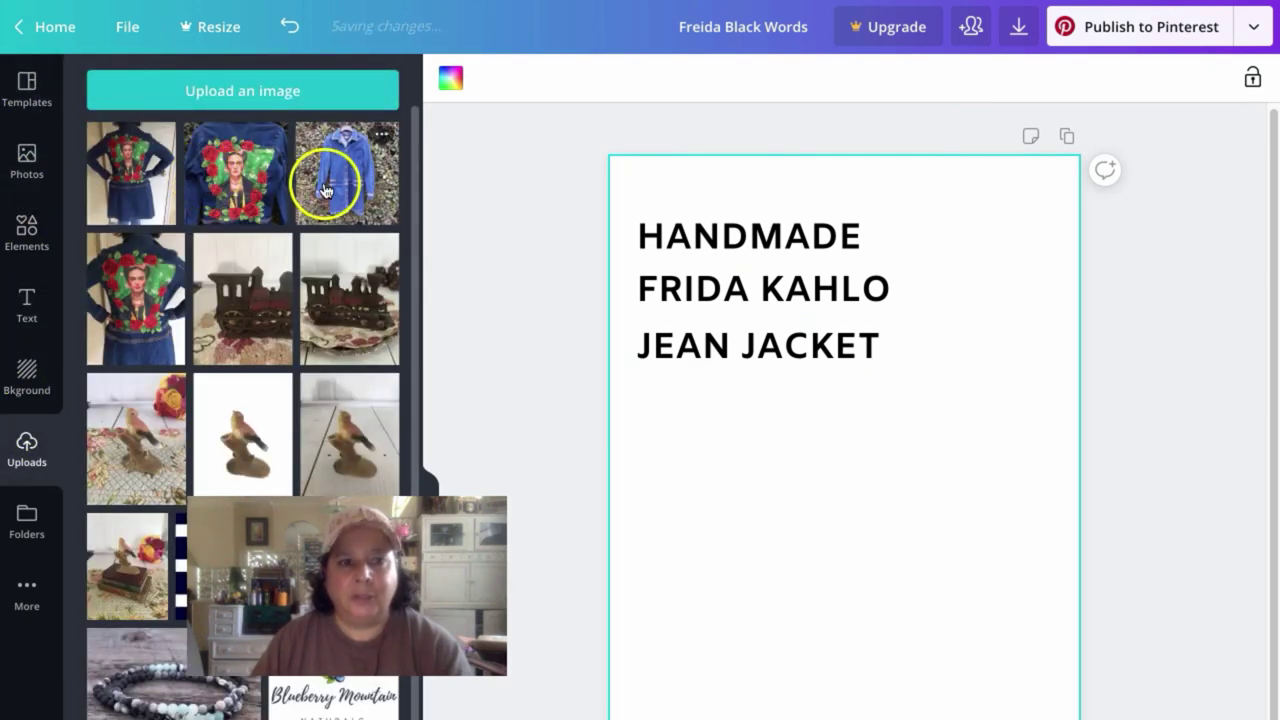
left_click_drag(229, 172, 756, 400)
left_click_drag(700, 350, 457, 142)
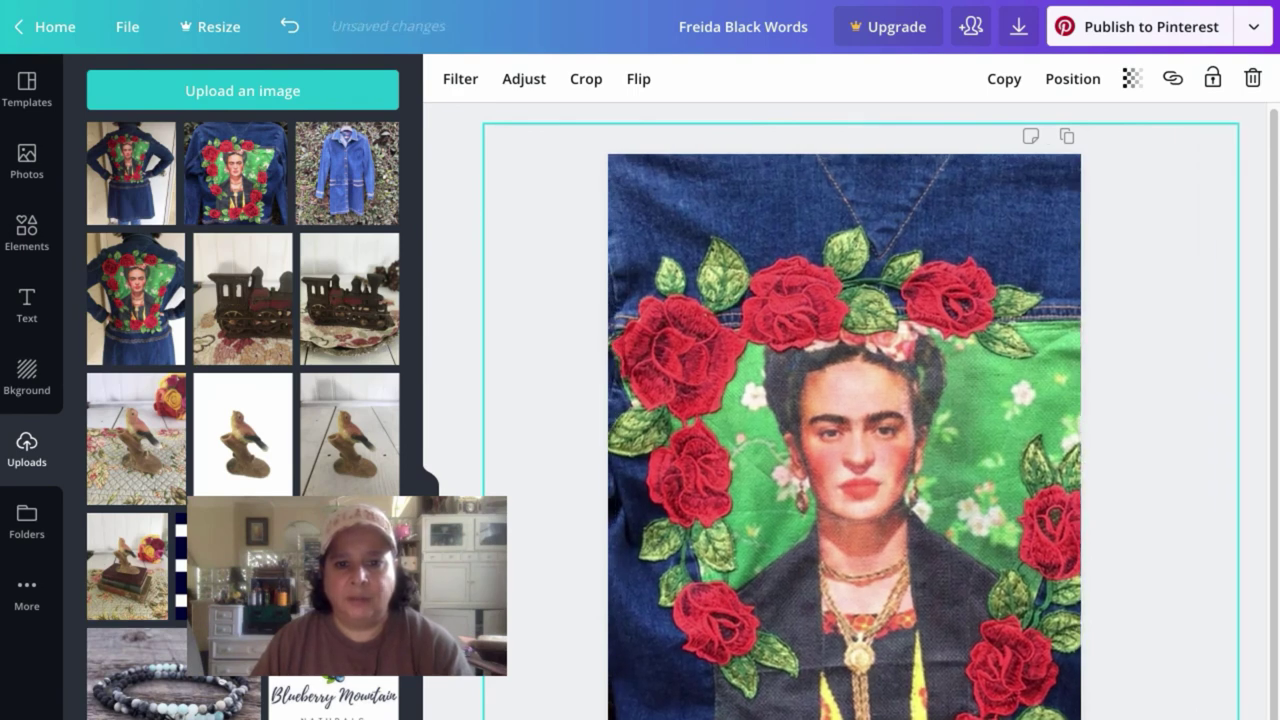
left_click(1090, 79)
left_click(990, 178)
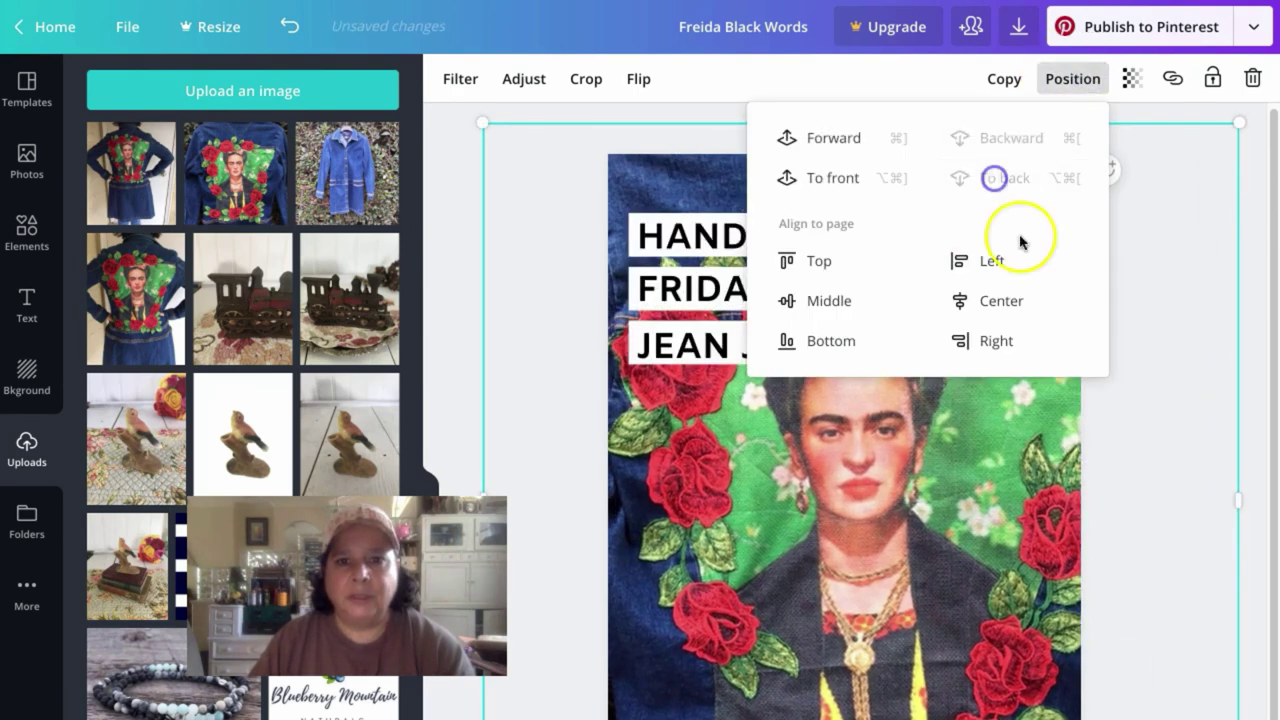
left_click(522, 305)
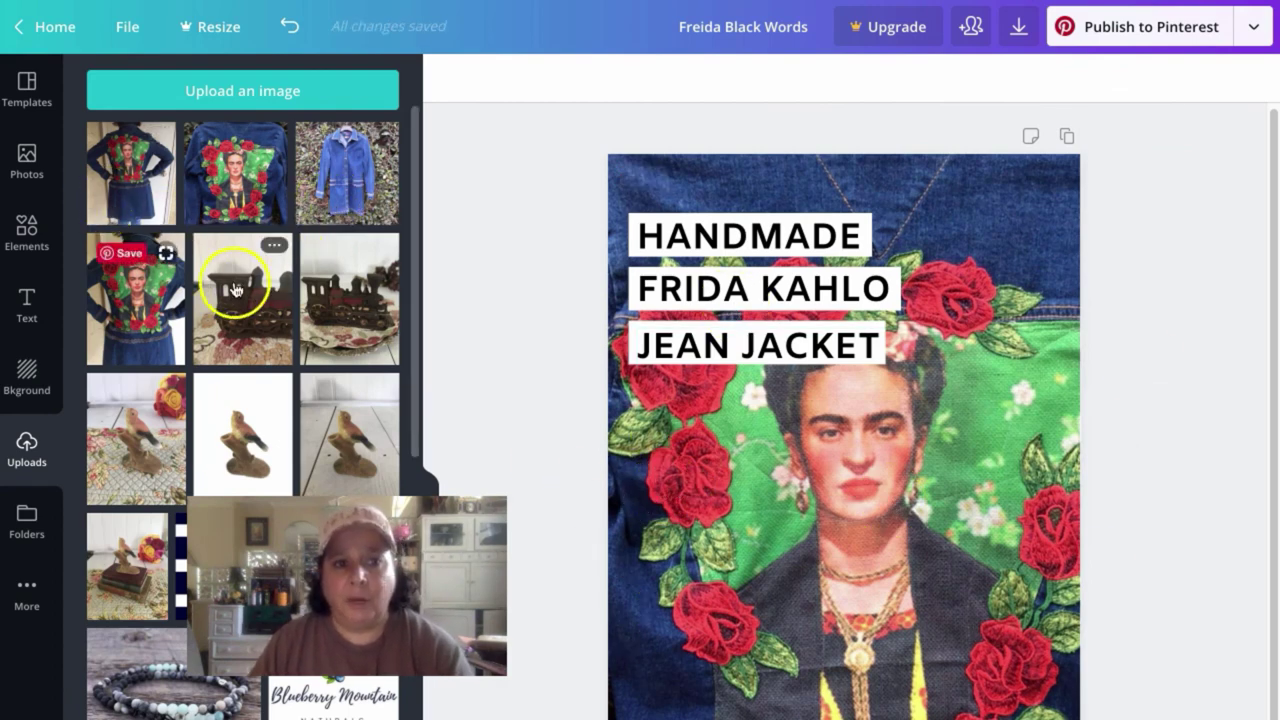
Swap in the cast-iron toy train photo, enlarged to fill the page and sent to back
left_click_drag(372, 300, 686, 211)
key("Delete")
left_click_drag(971, 657, 1090, 708)
left_click(1070, 80)
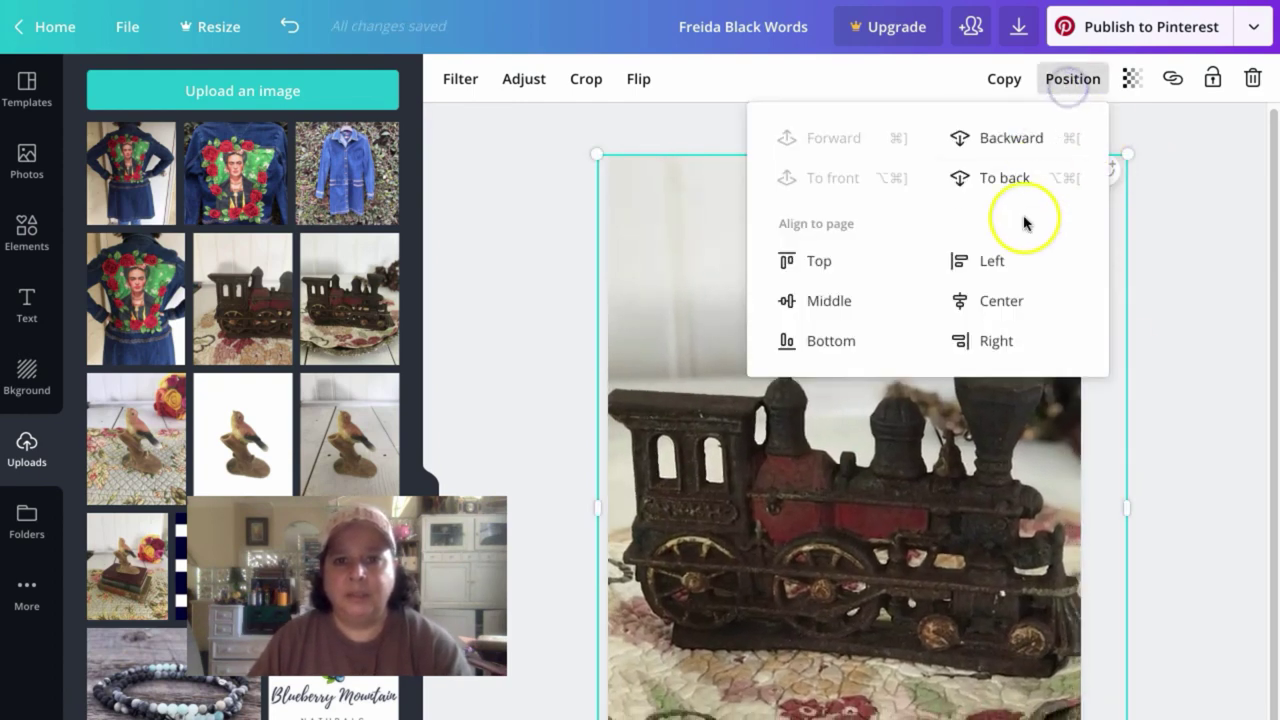
left_click(1013, 180)
left_click(493, 262)
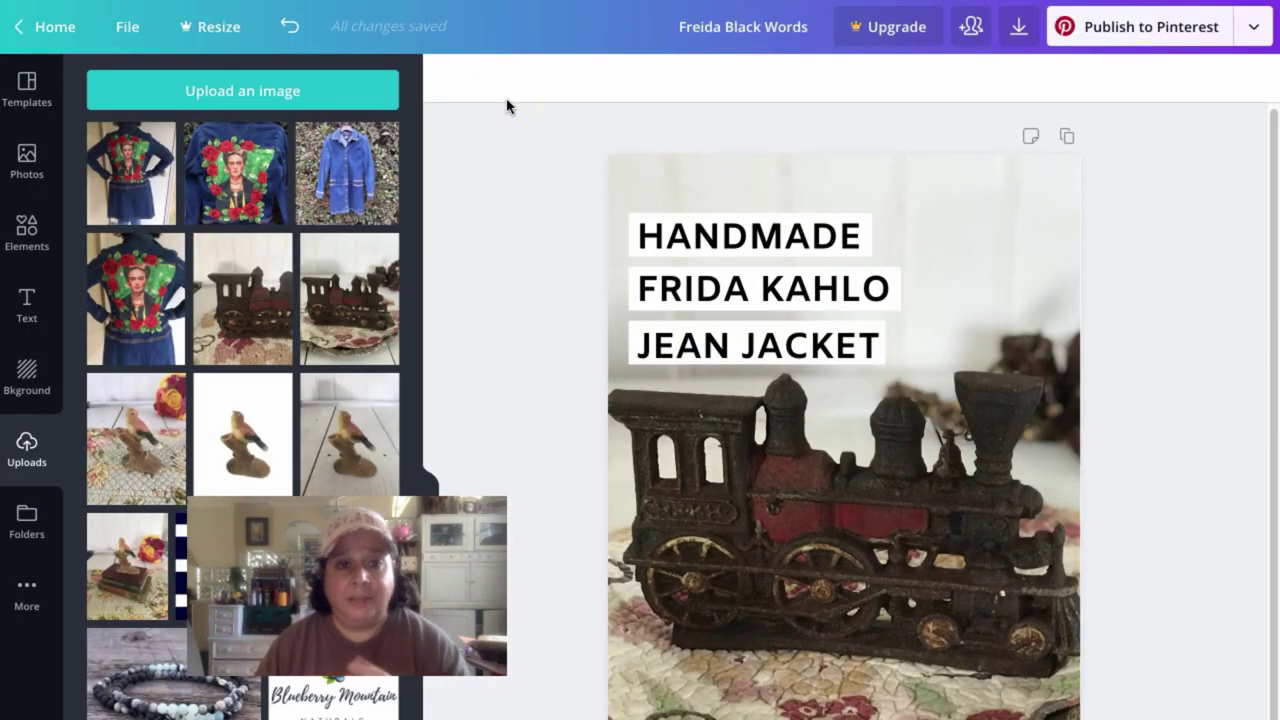
Delete the train photo, leaving HANDMADE, FRIDA KAHLO and JEAN JACKET on white
left_click(682, 570)
key("Delete")
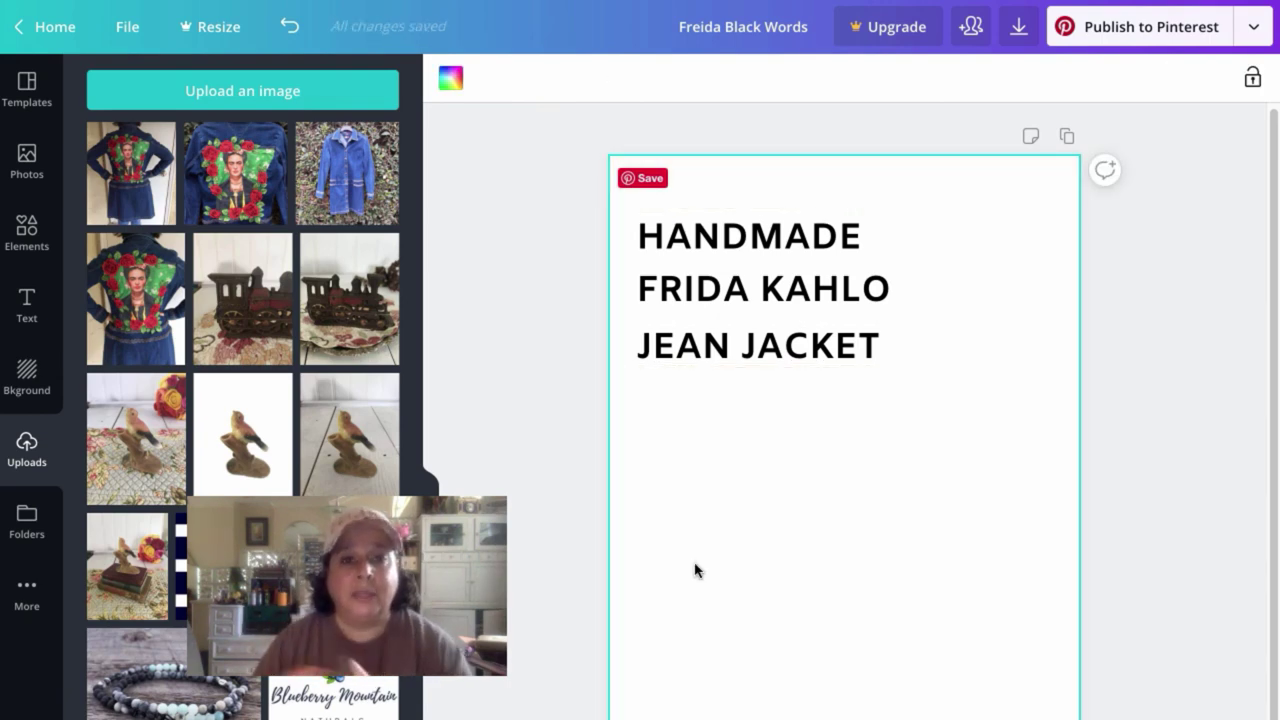
left_click(634, 543)
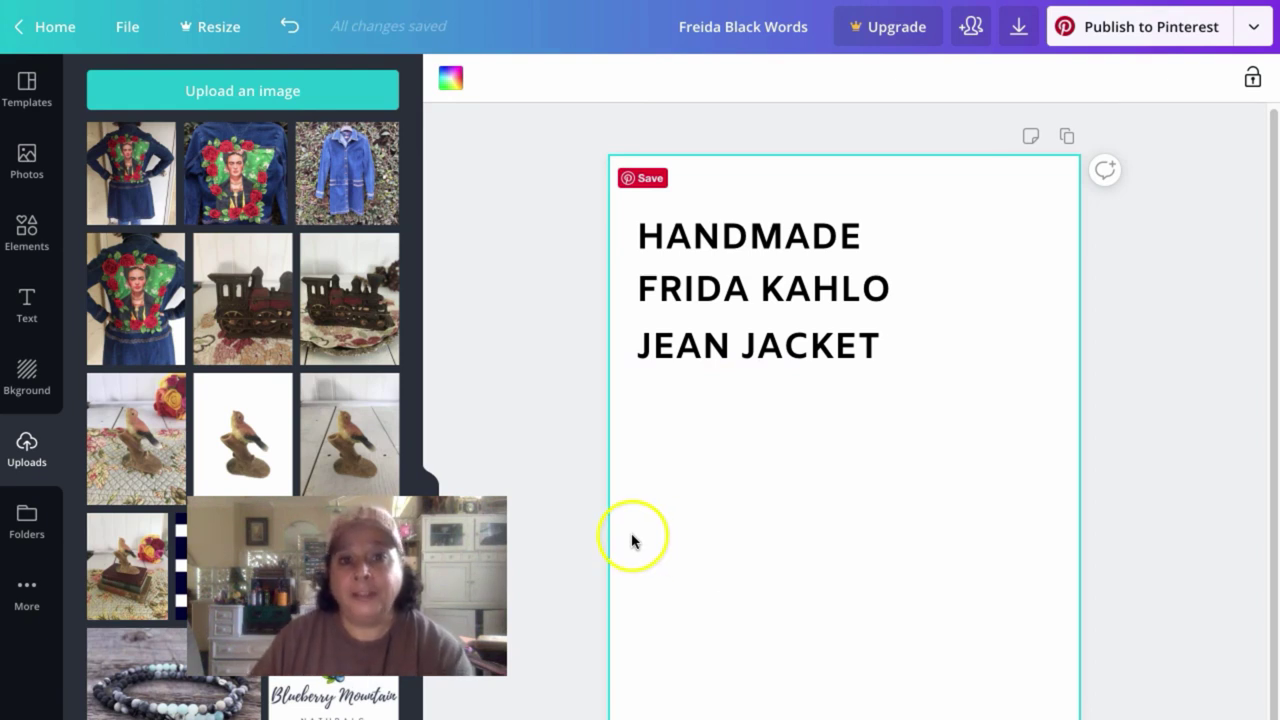